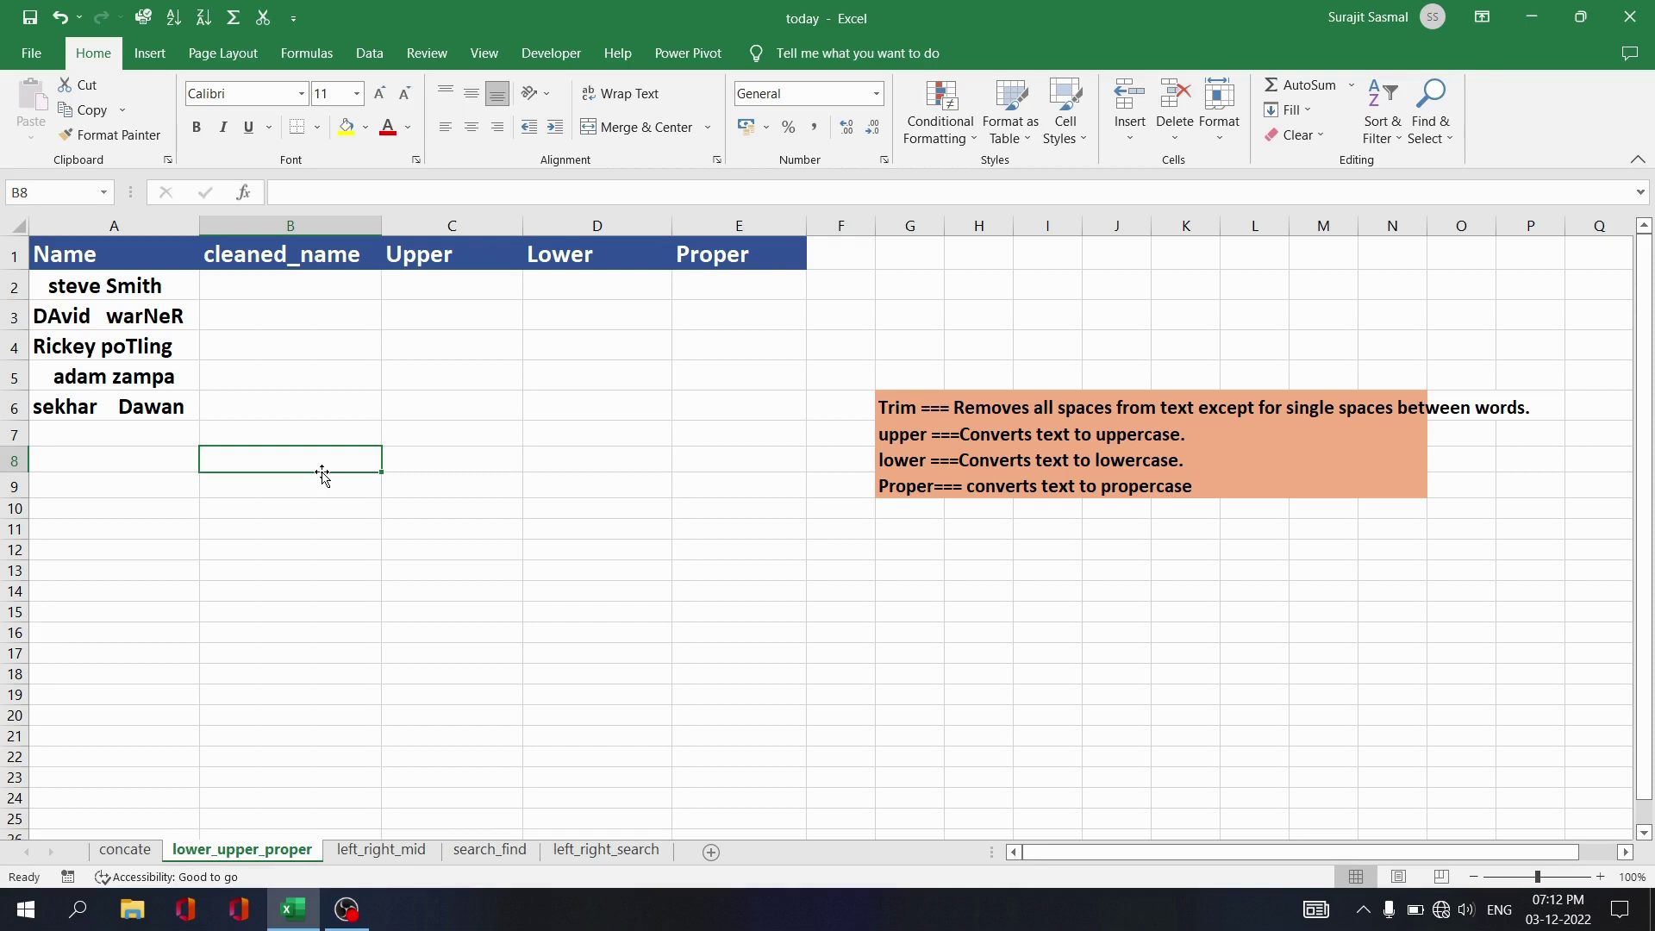
# Enter =TRIM(A2) in B2 and fill it down to B6 to clean all five names.
pyautogui.click(261, 287)
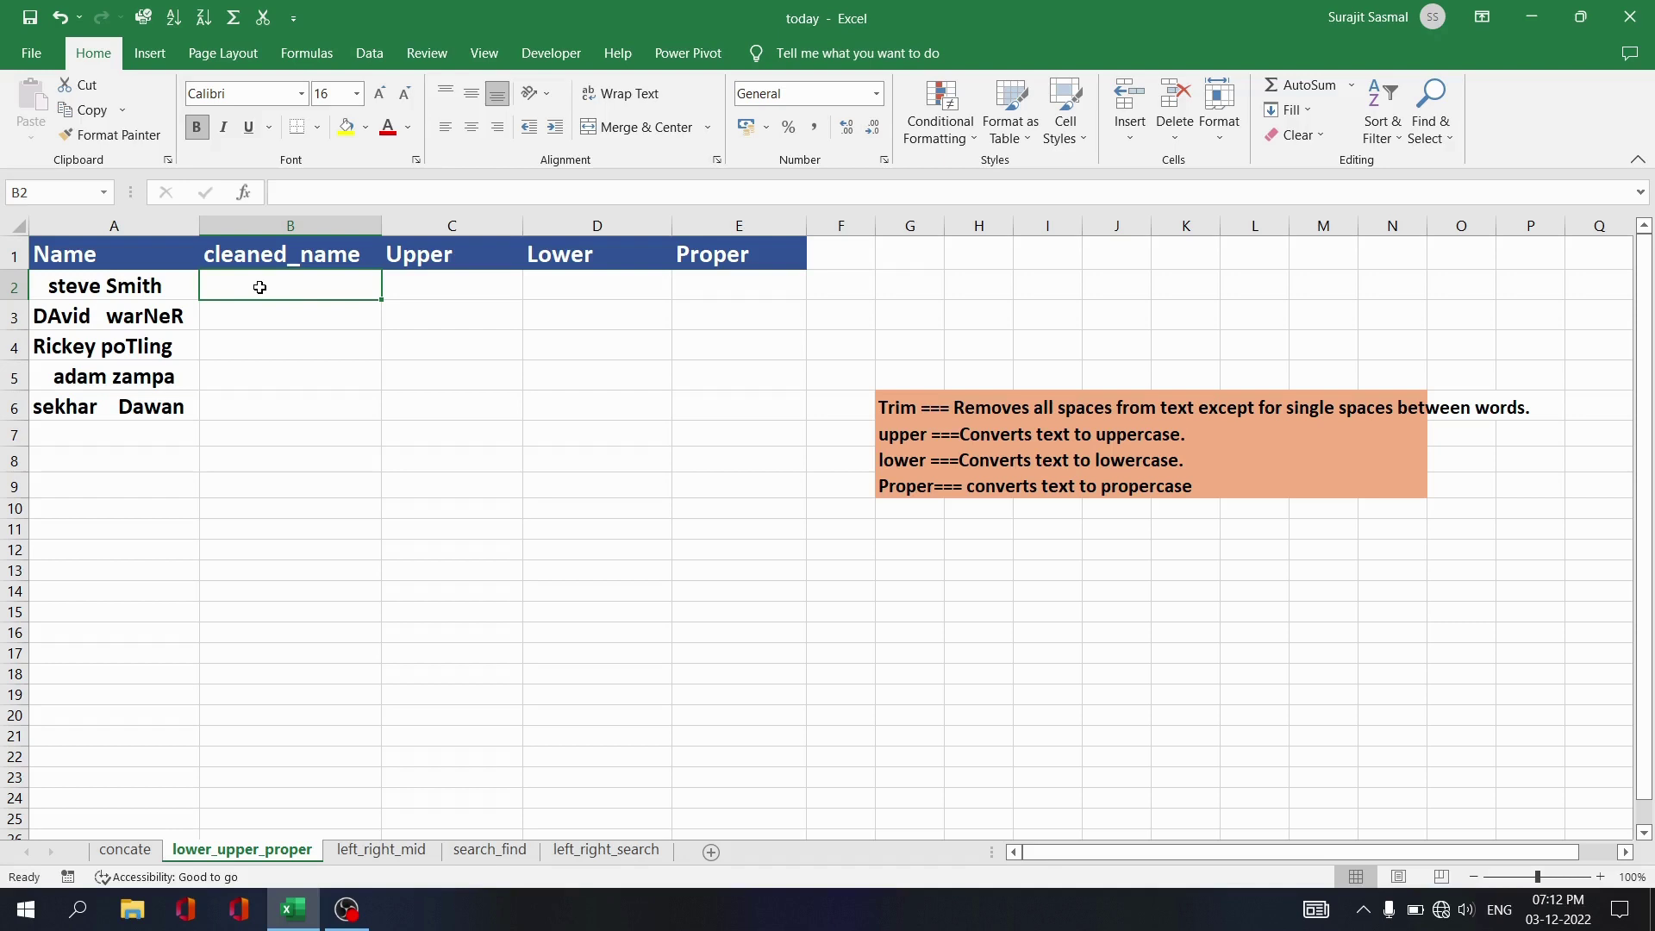
pyautogui.write('=trim(')
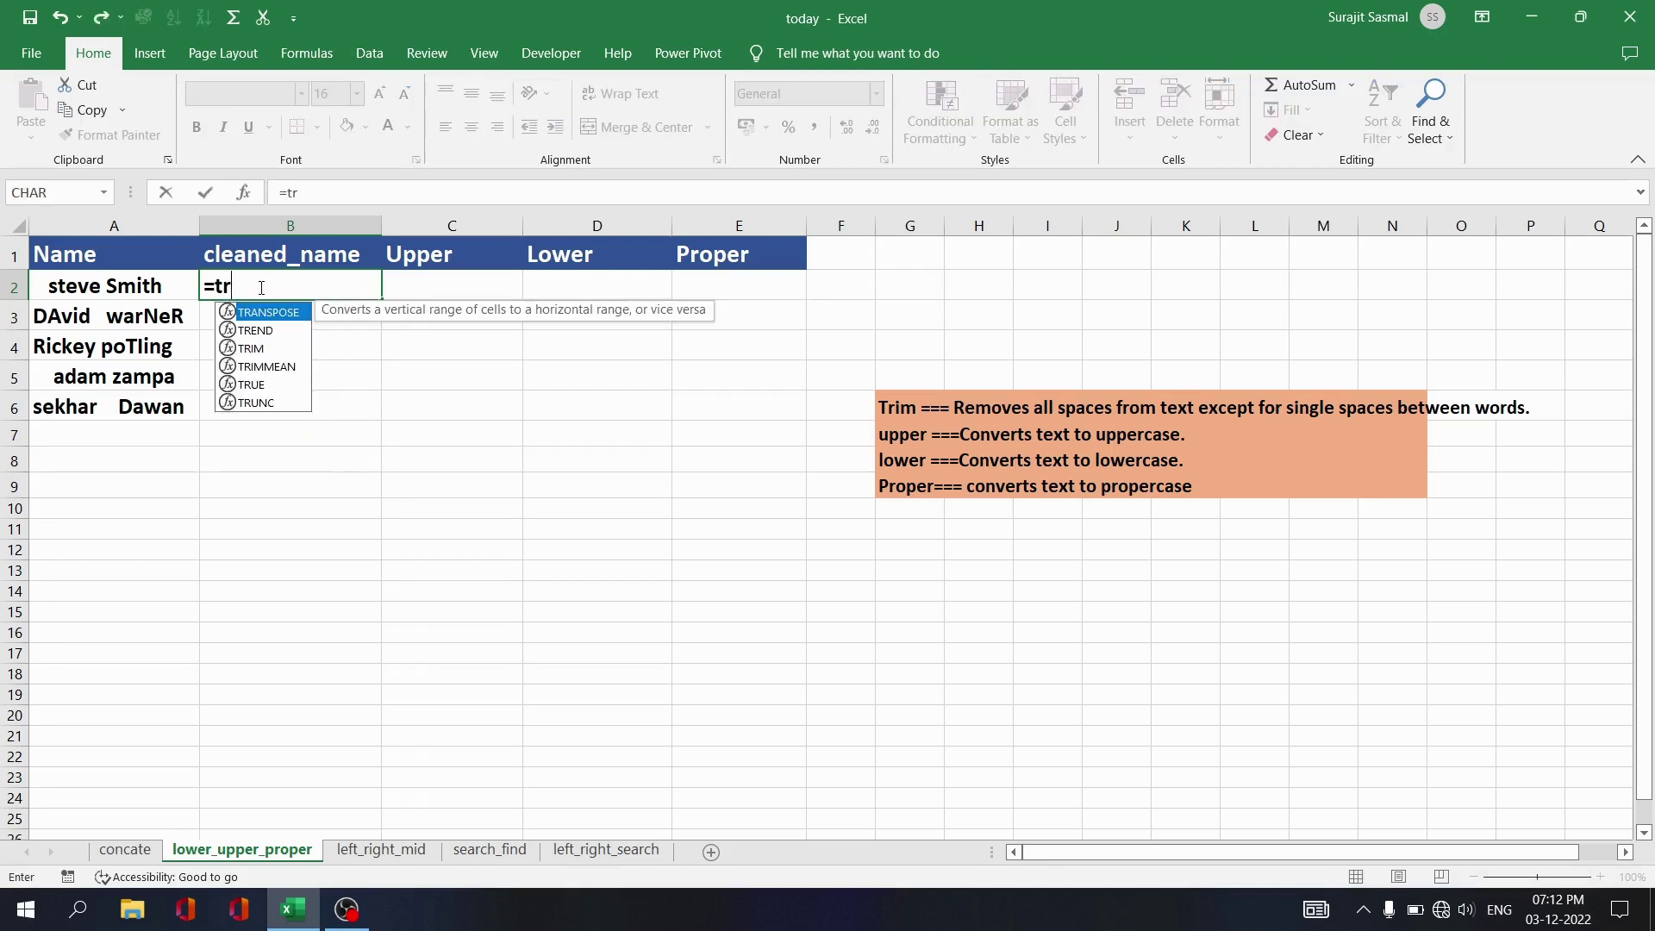
pyautogui.click(156, 286)
pyautogui.write(')')
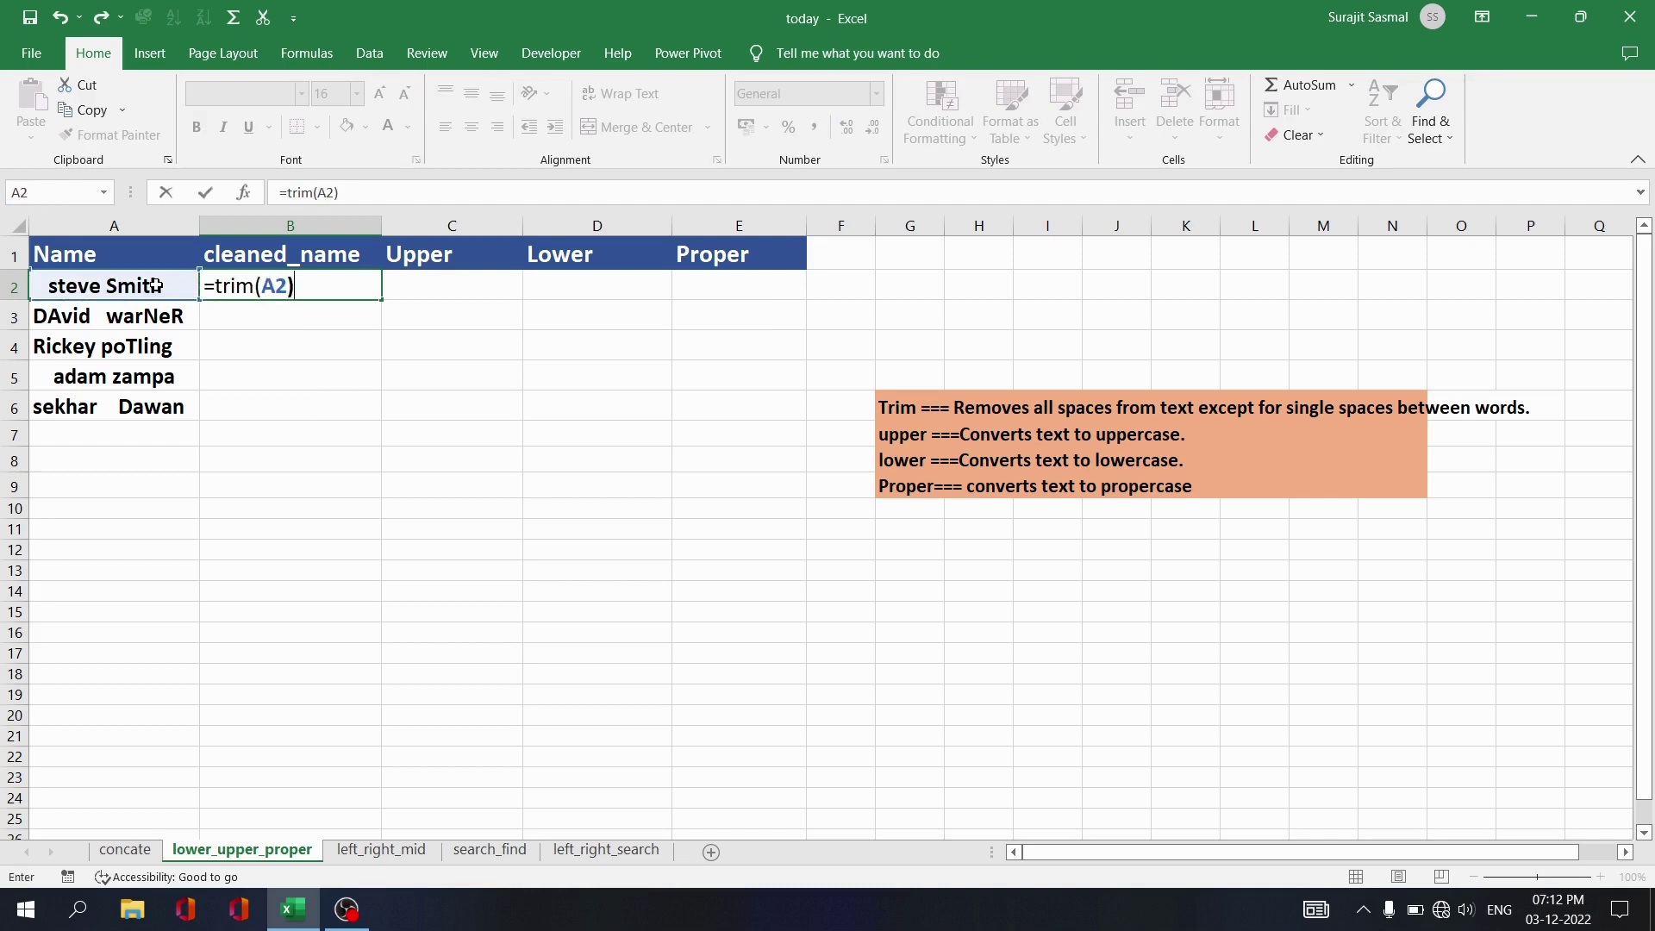
pyautogui.press('Return')
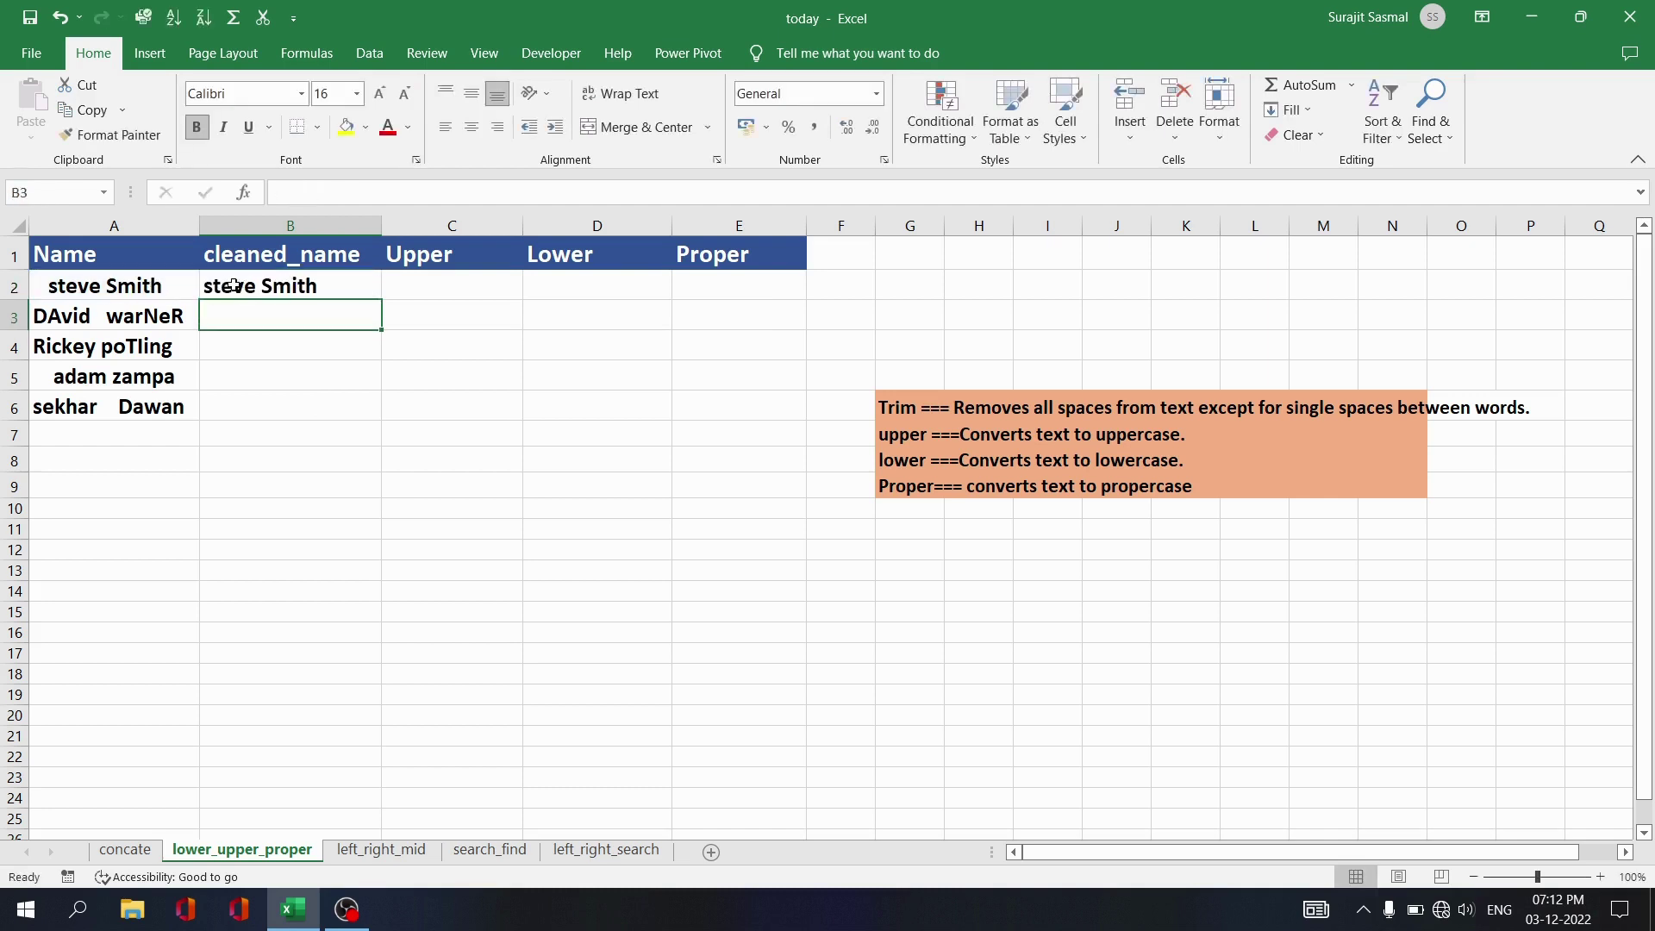
pyautogui.press('Up')
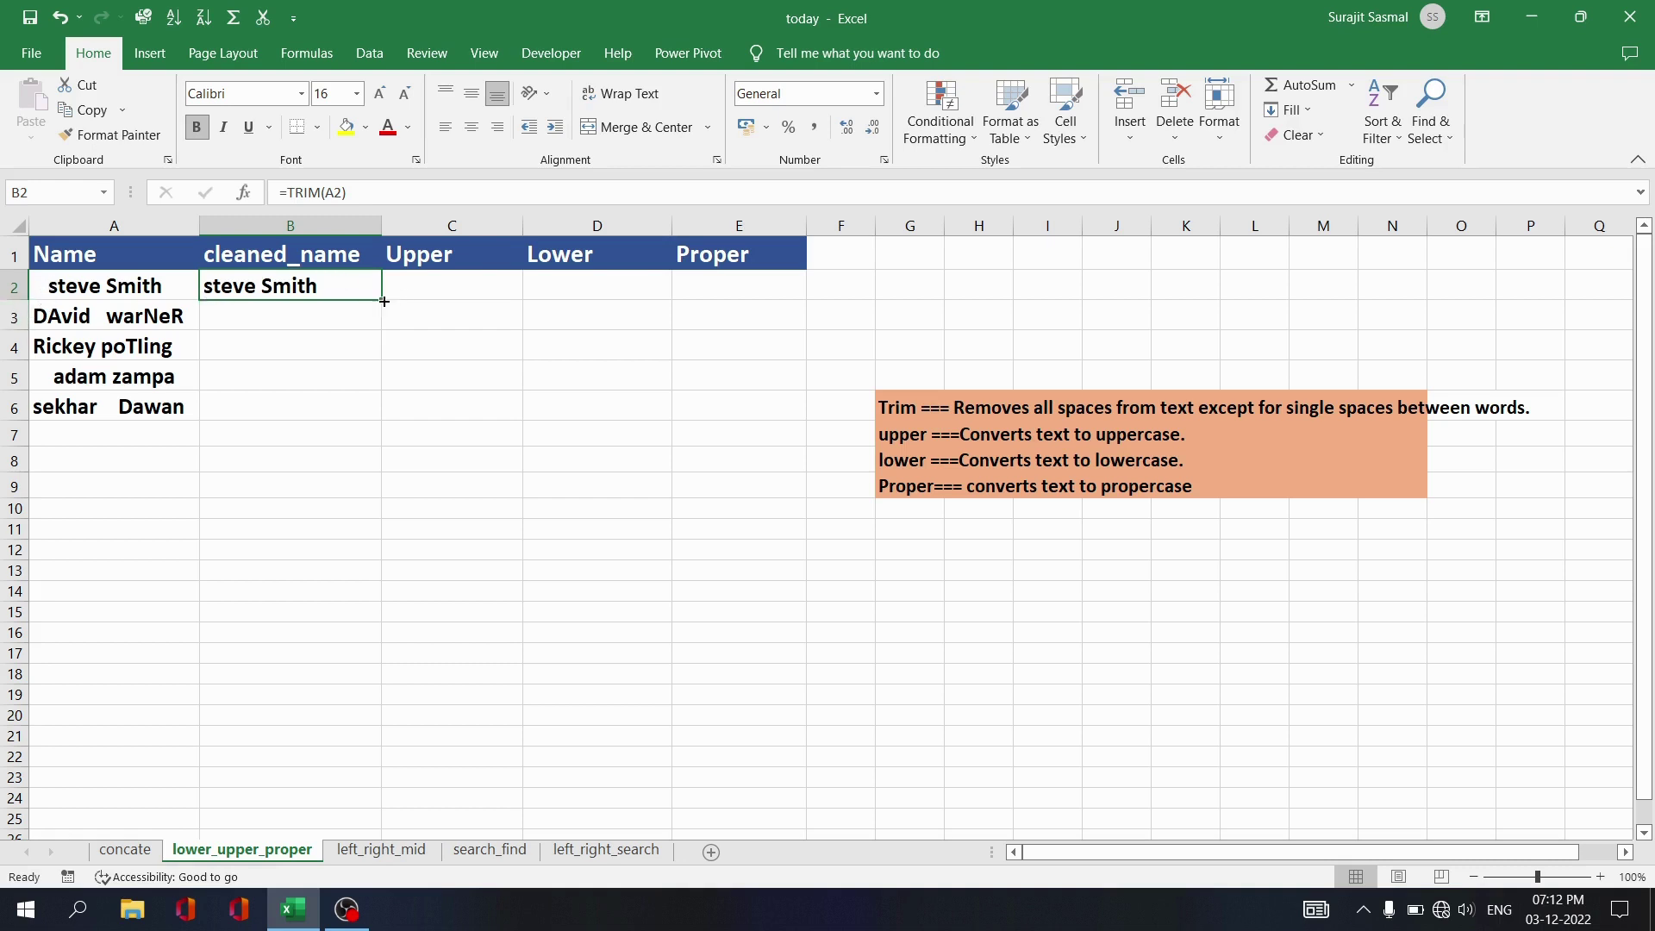
pyautogui.moveTo(381, 300); pyautogui.dragTo(381, 416)
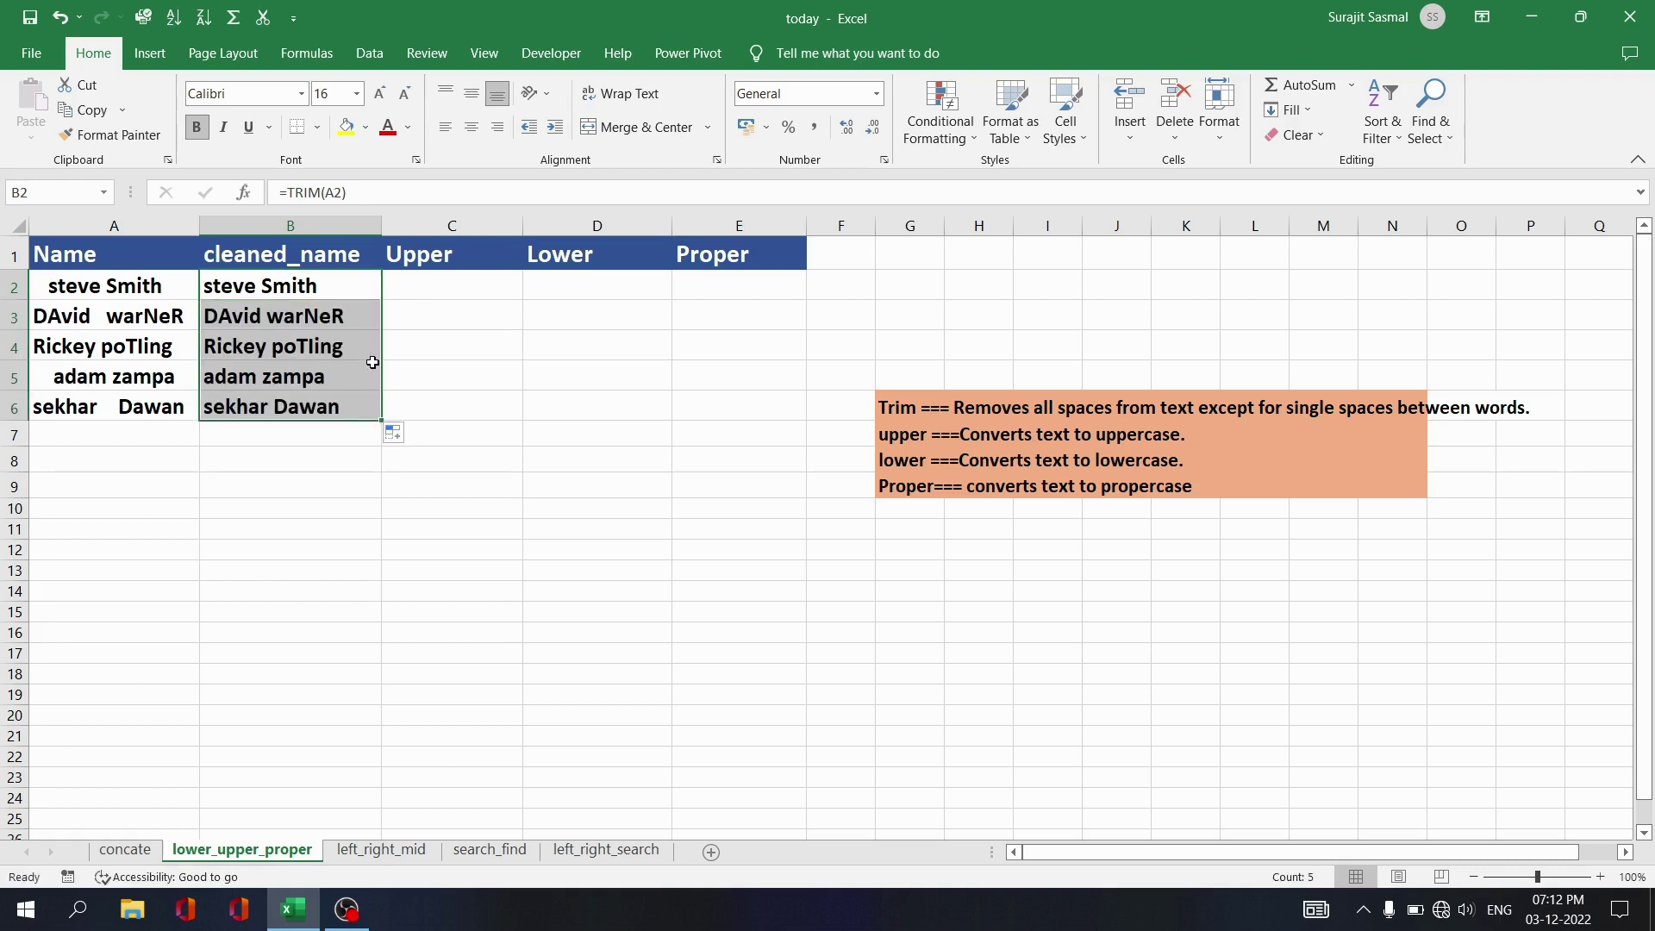
pyautogui.click(472, 294)
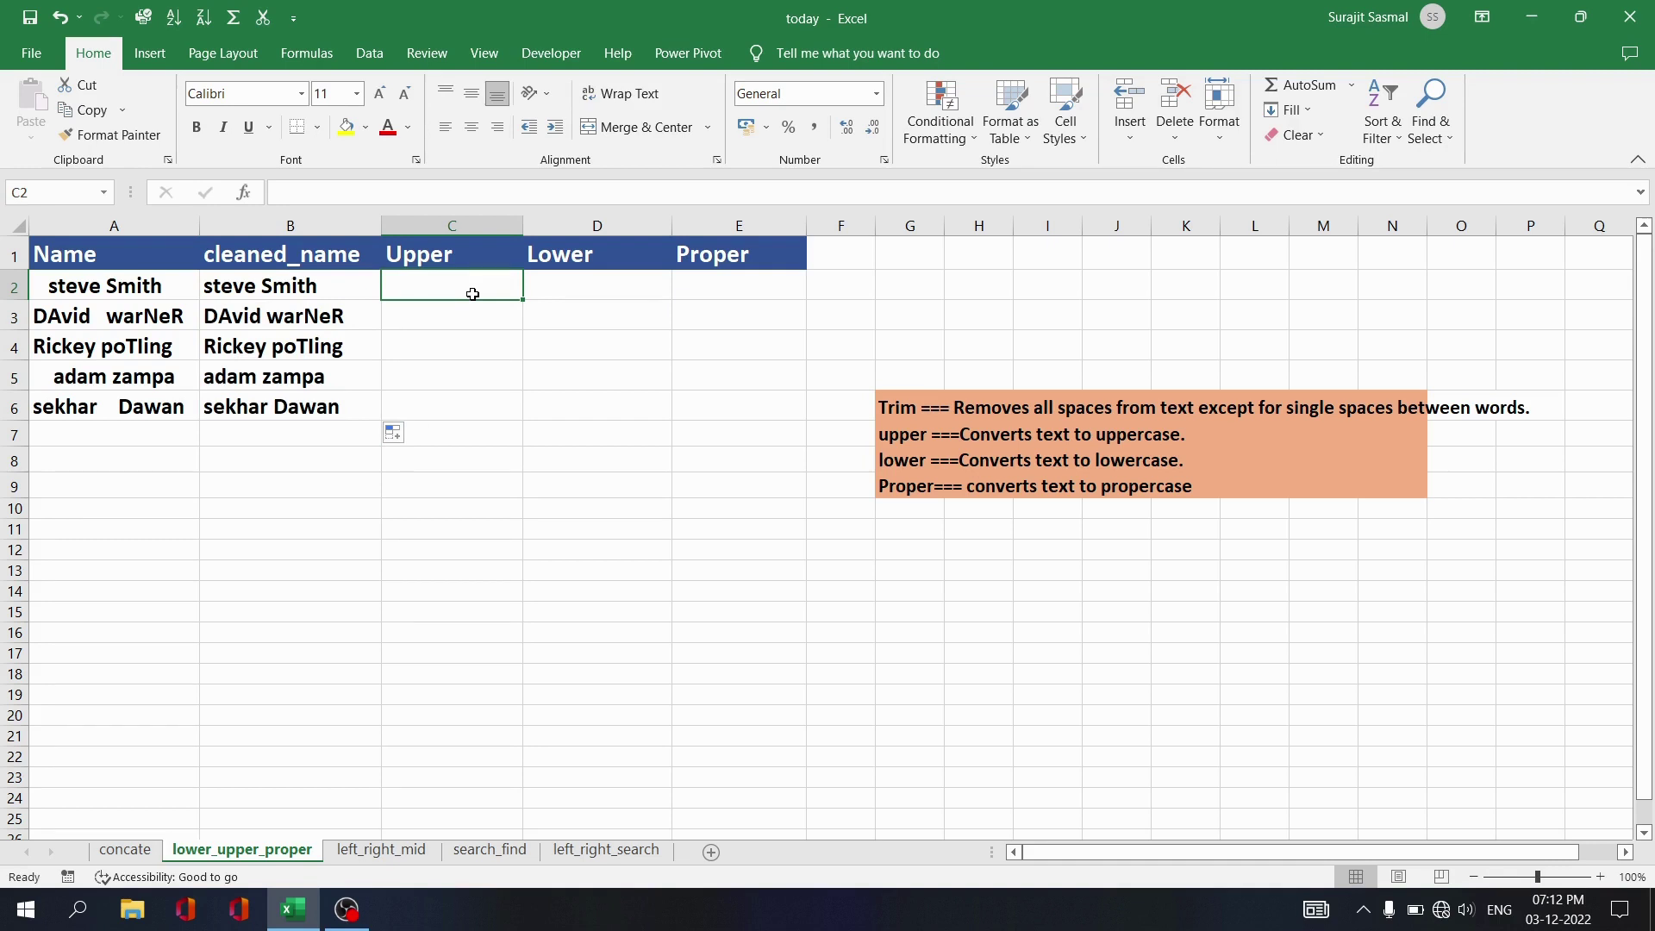
# Enter =UPPER(A2) in C2 and copy it down through C6.
pyautogui.write('=upper(')
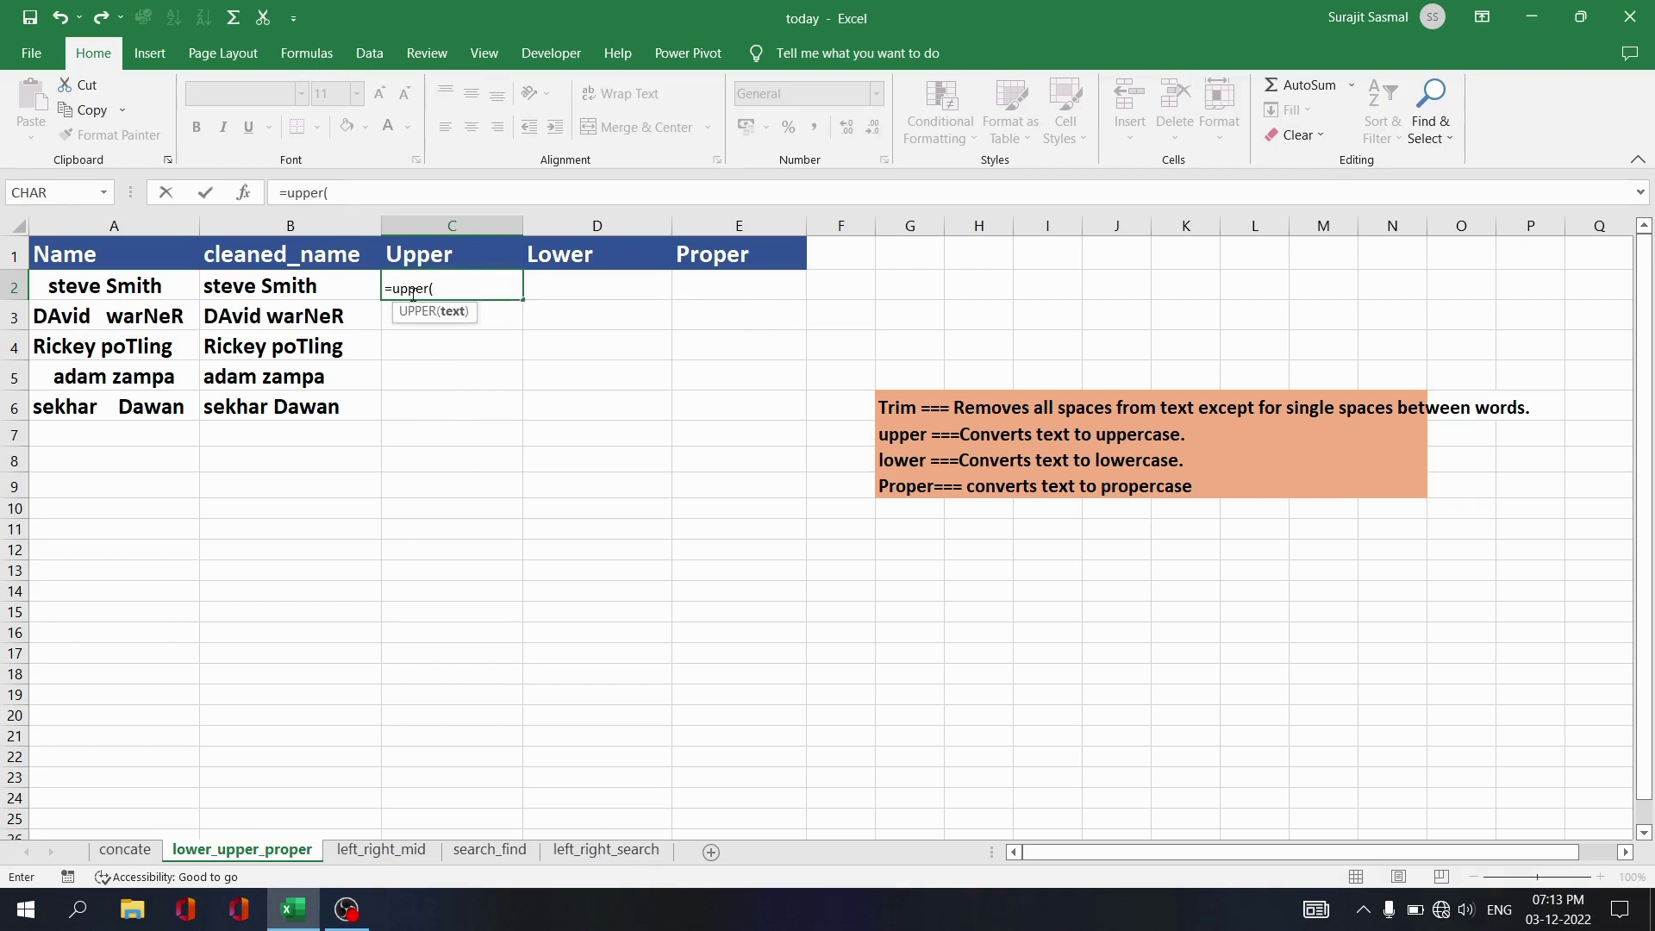
pyautogui.click(147, 285)
pyautogui.write(')')
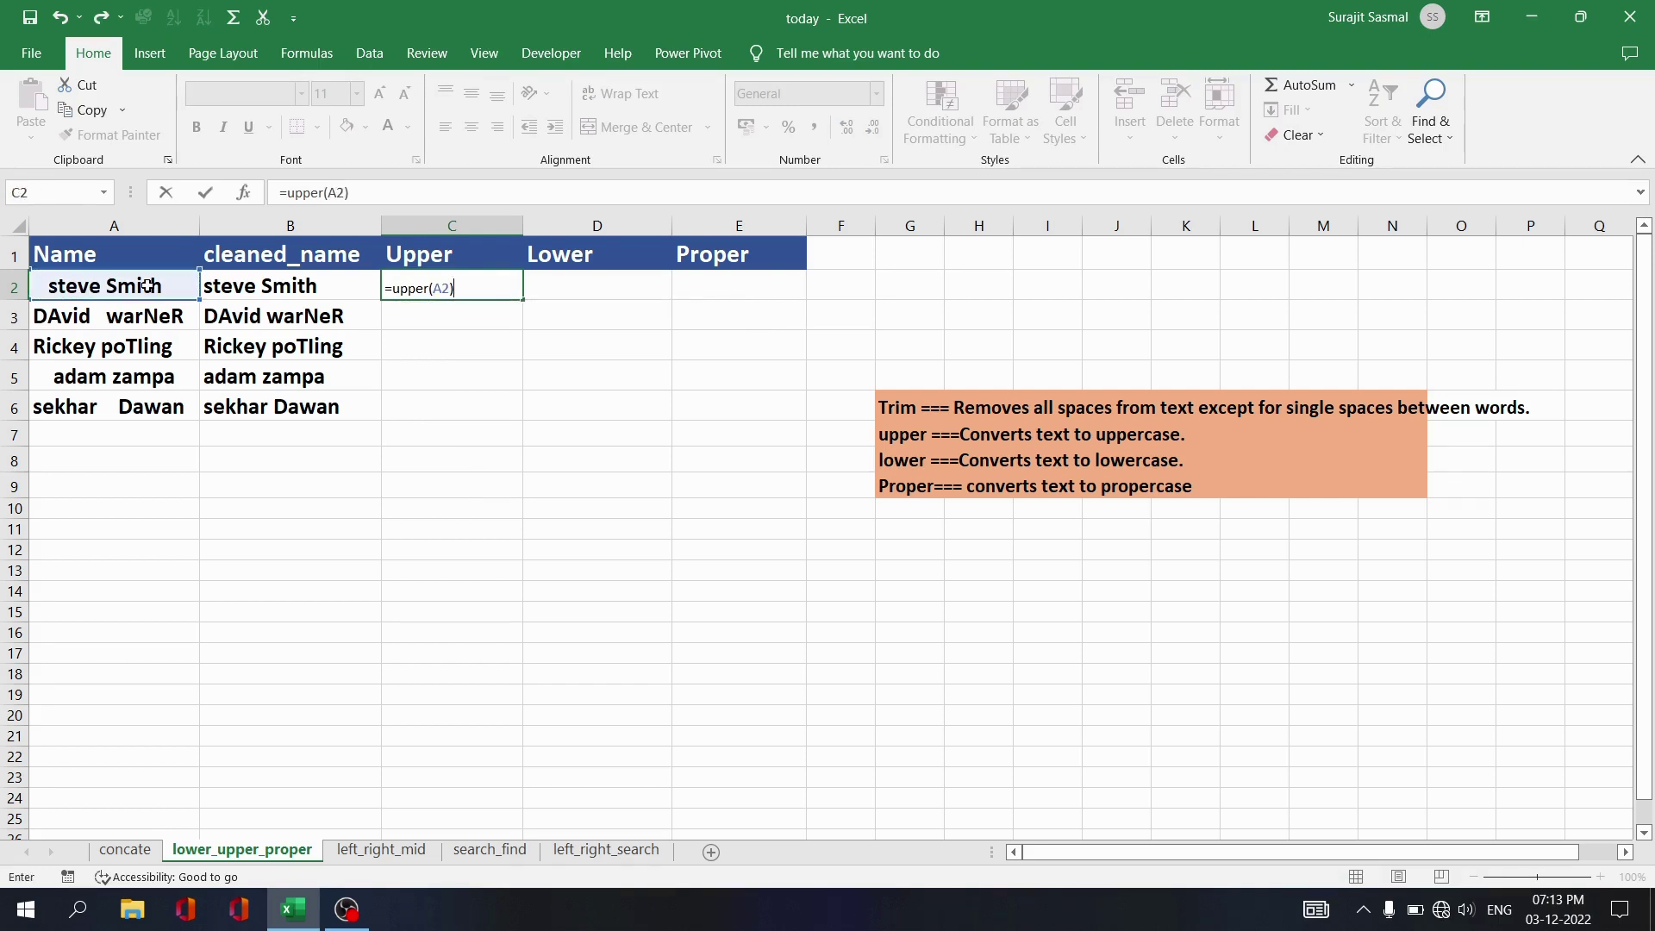
pyautogui.press('Return')
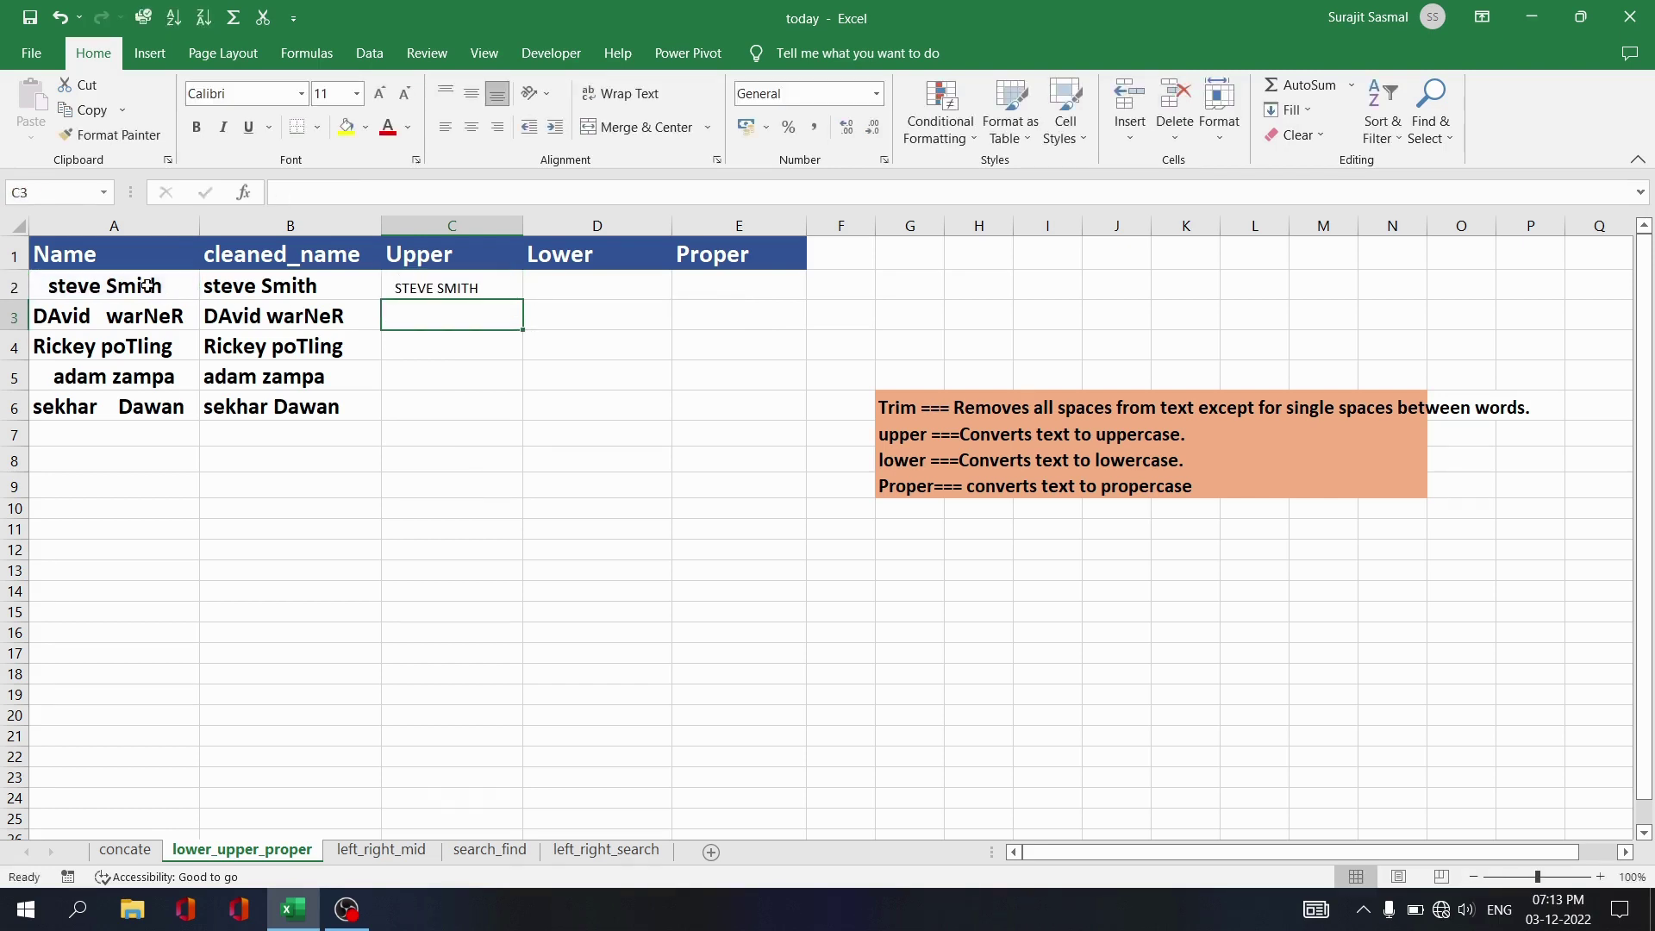
pyautogui.click(426, 290)
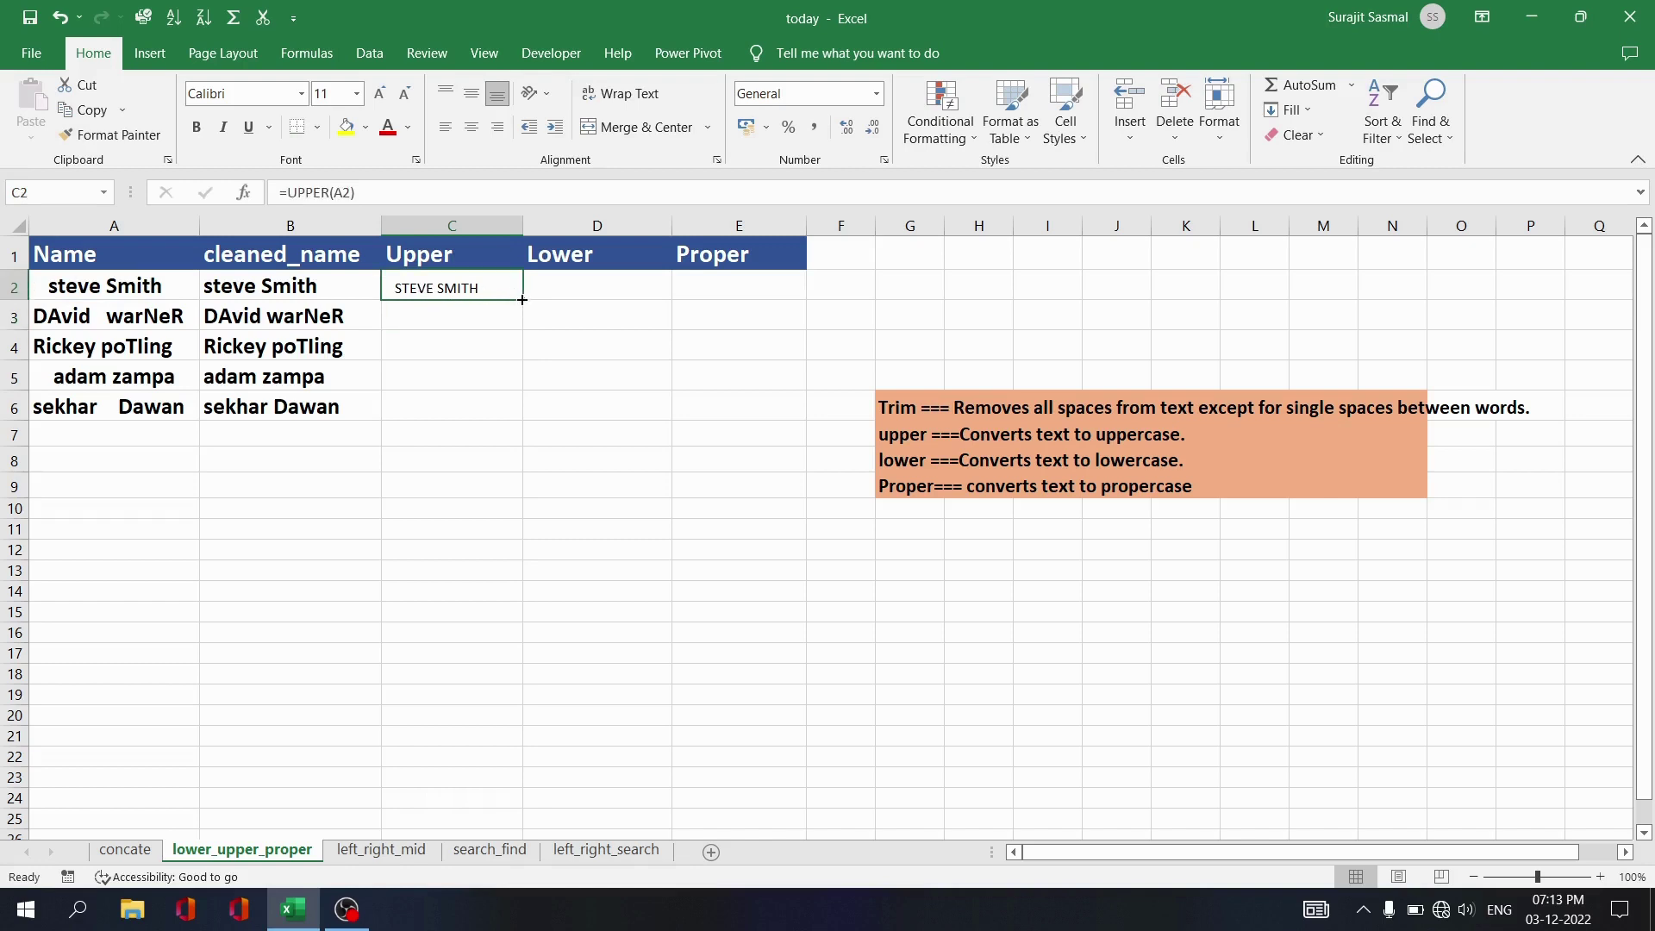
pyautogui.moveTo(522, 299); pyautogui.dragTo(522, 421)
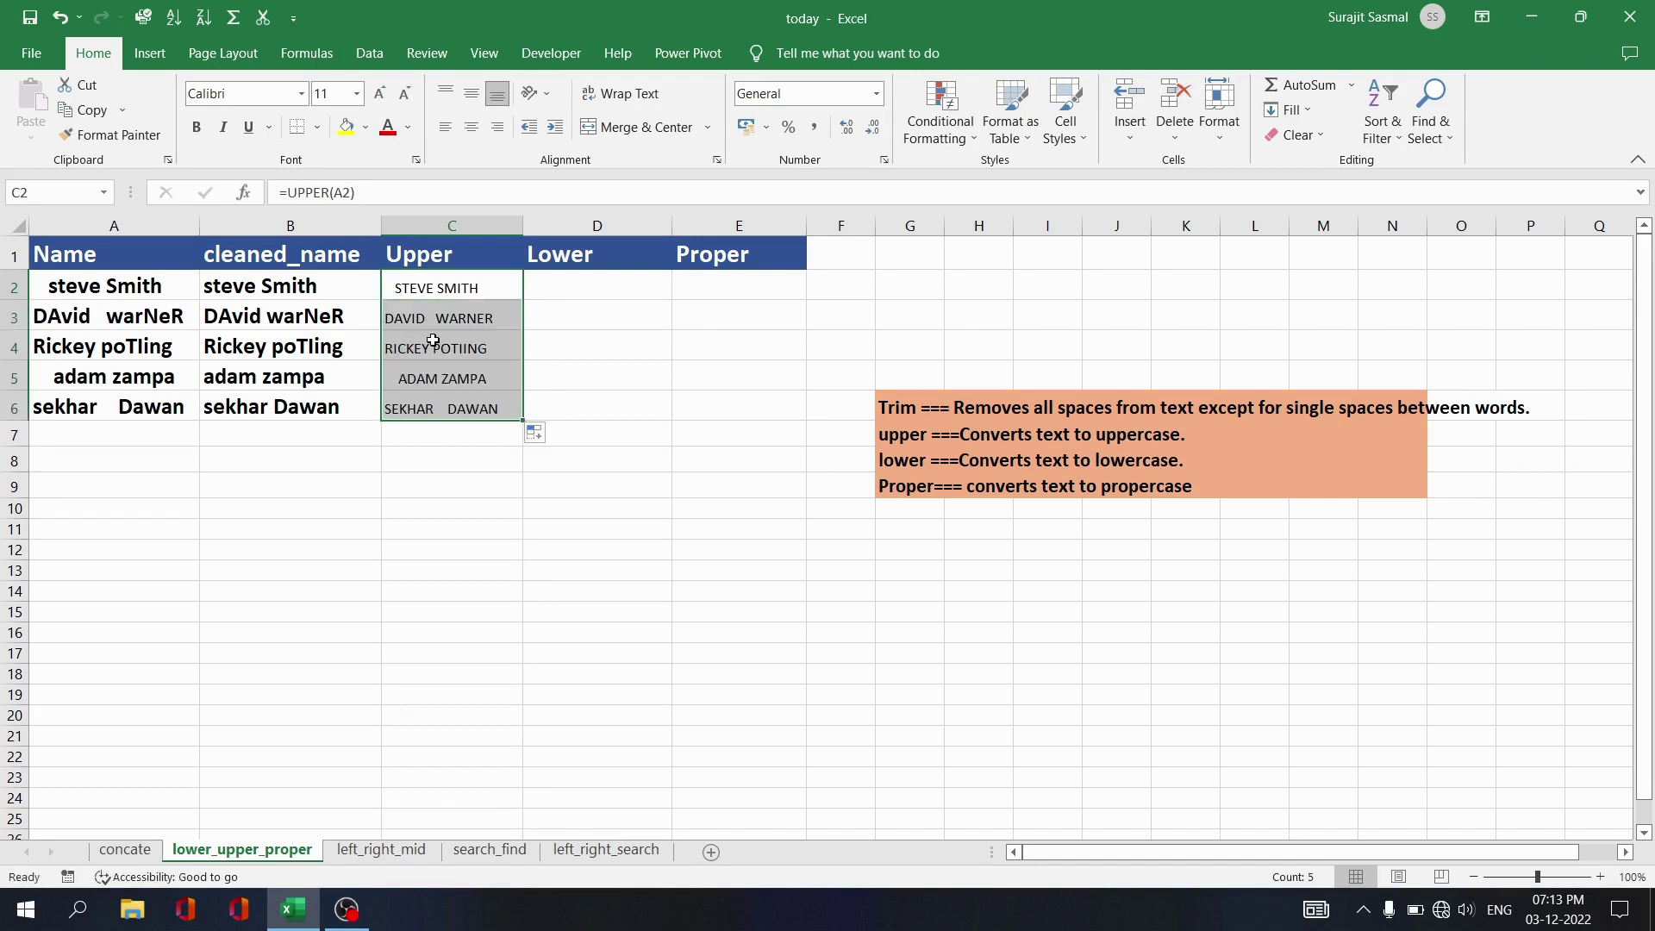
pyautogui.click(579, 283)
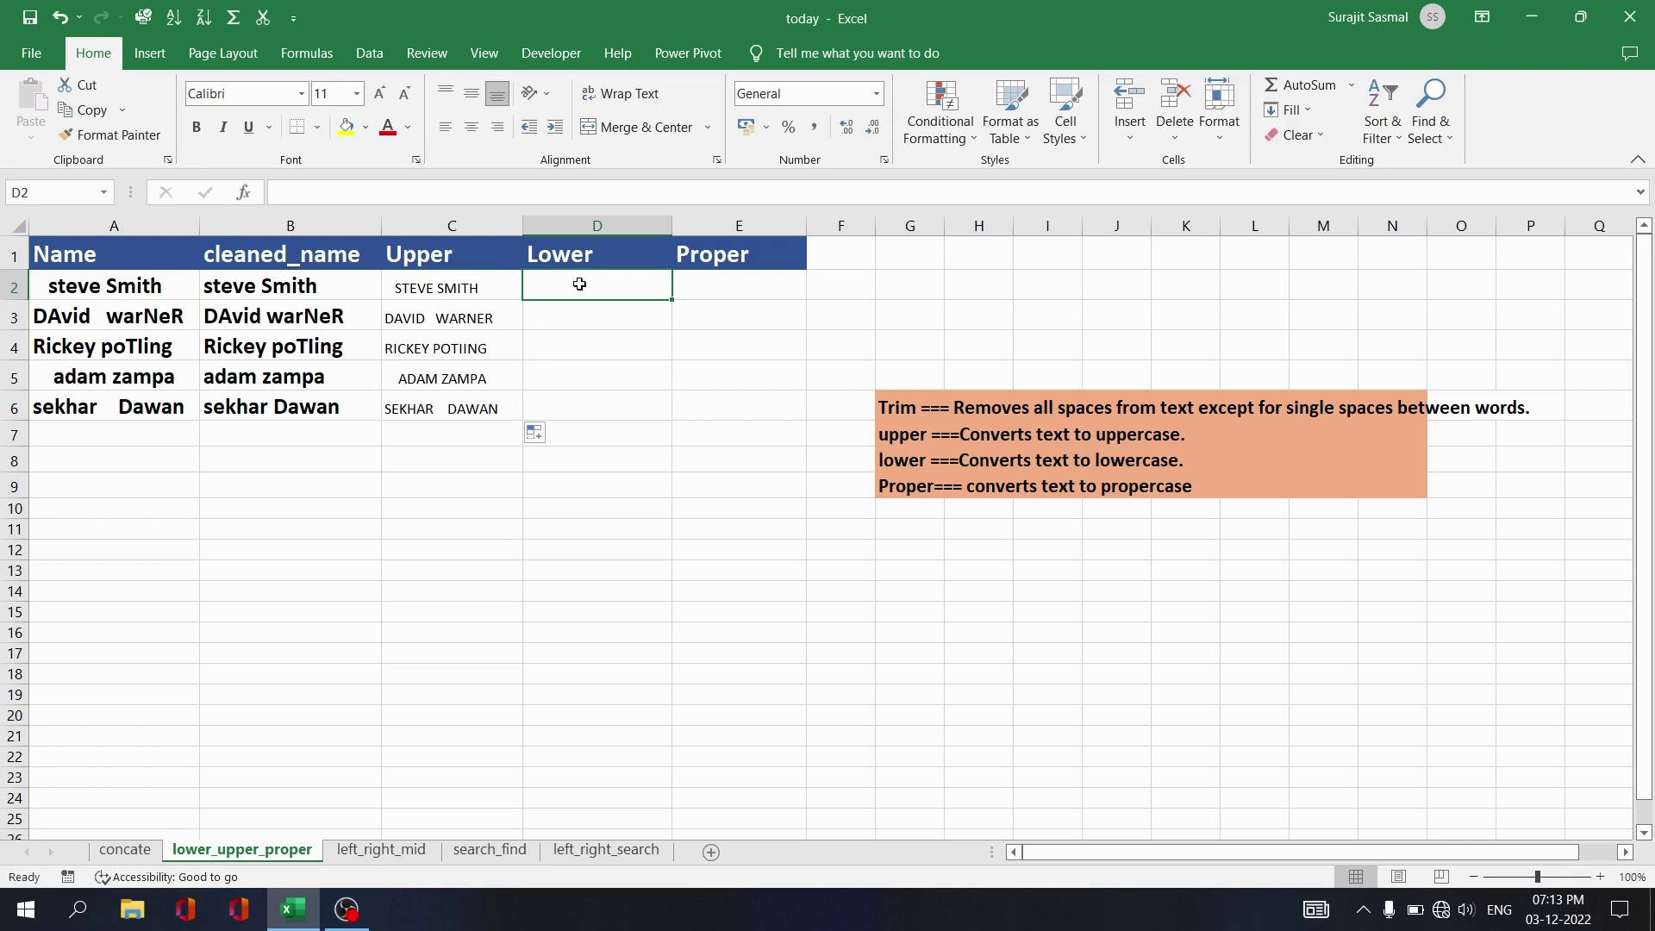
# Enter =LOWER(B2) in D2 and copy it down through D6.
pyautogui.write('=')
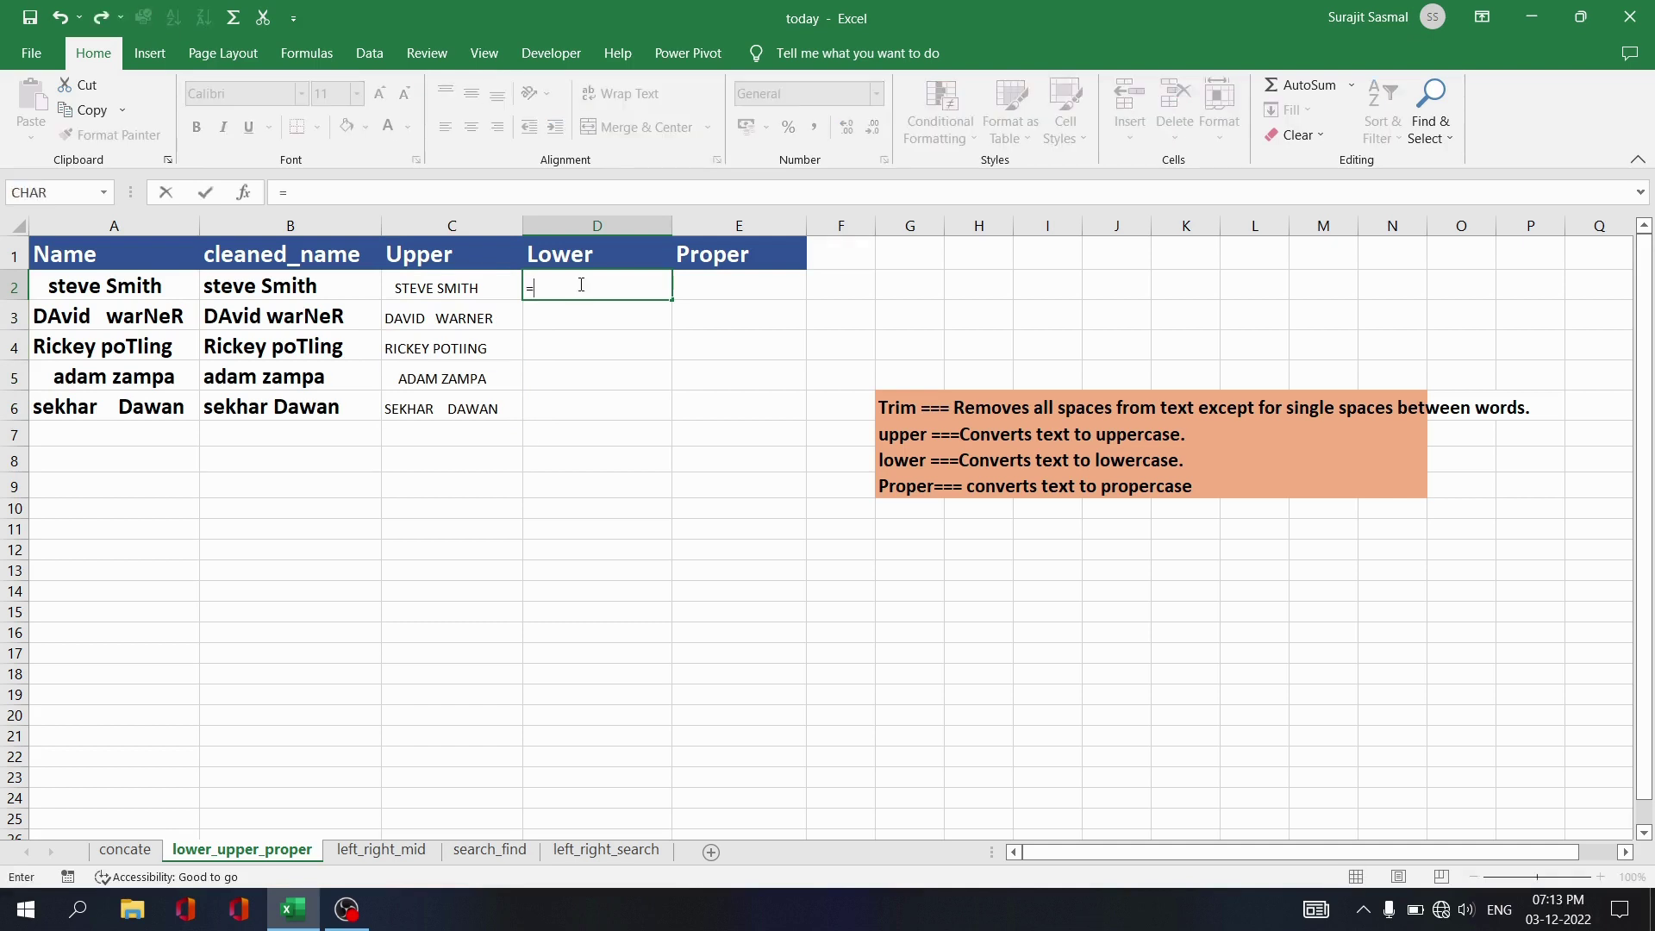
pyautogui.write('lower')
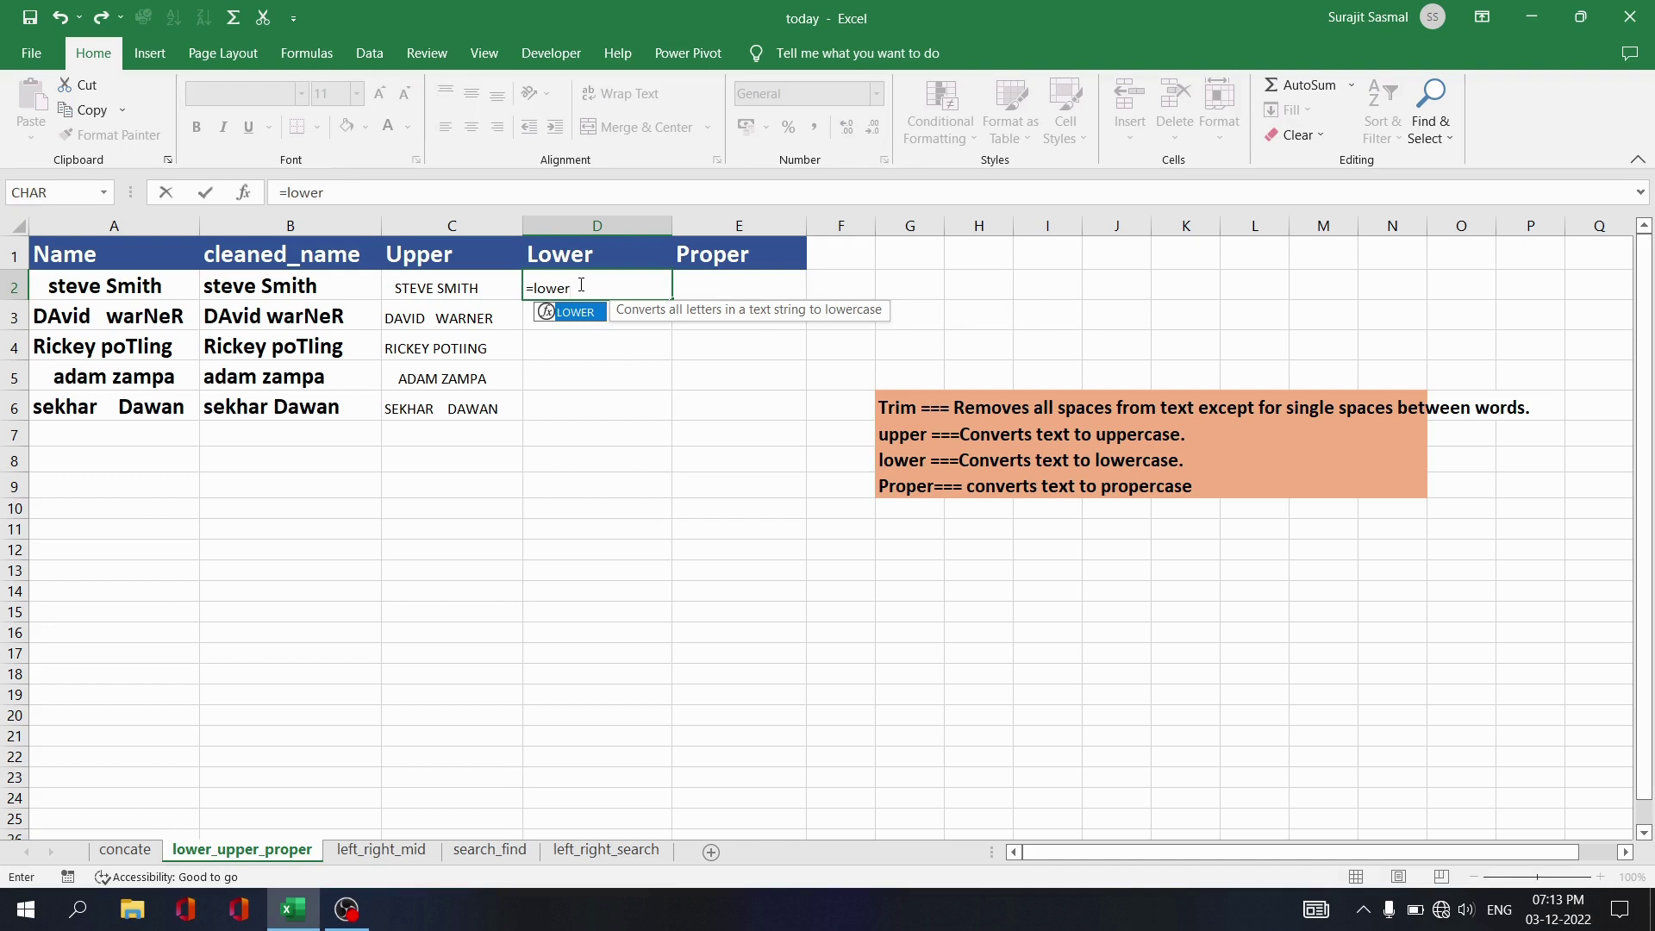
pyautogui.write('(')
pyautogui.click(322, 286)
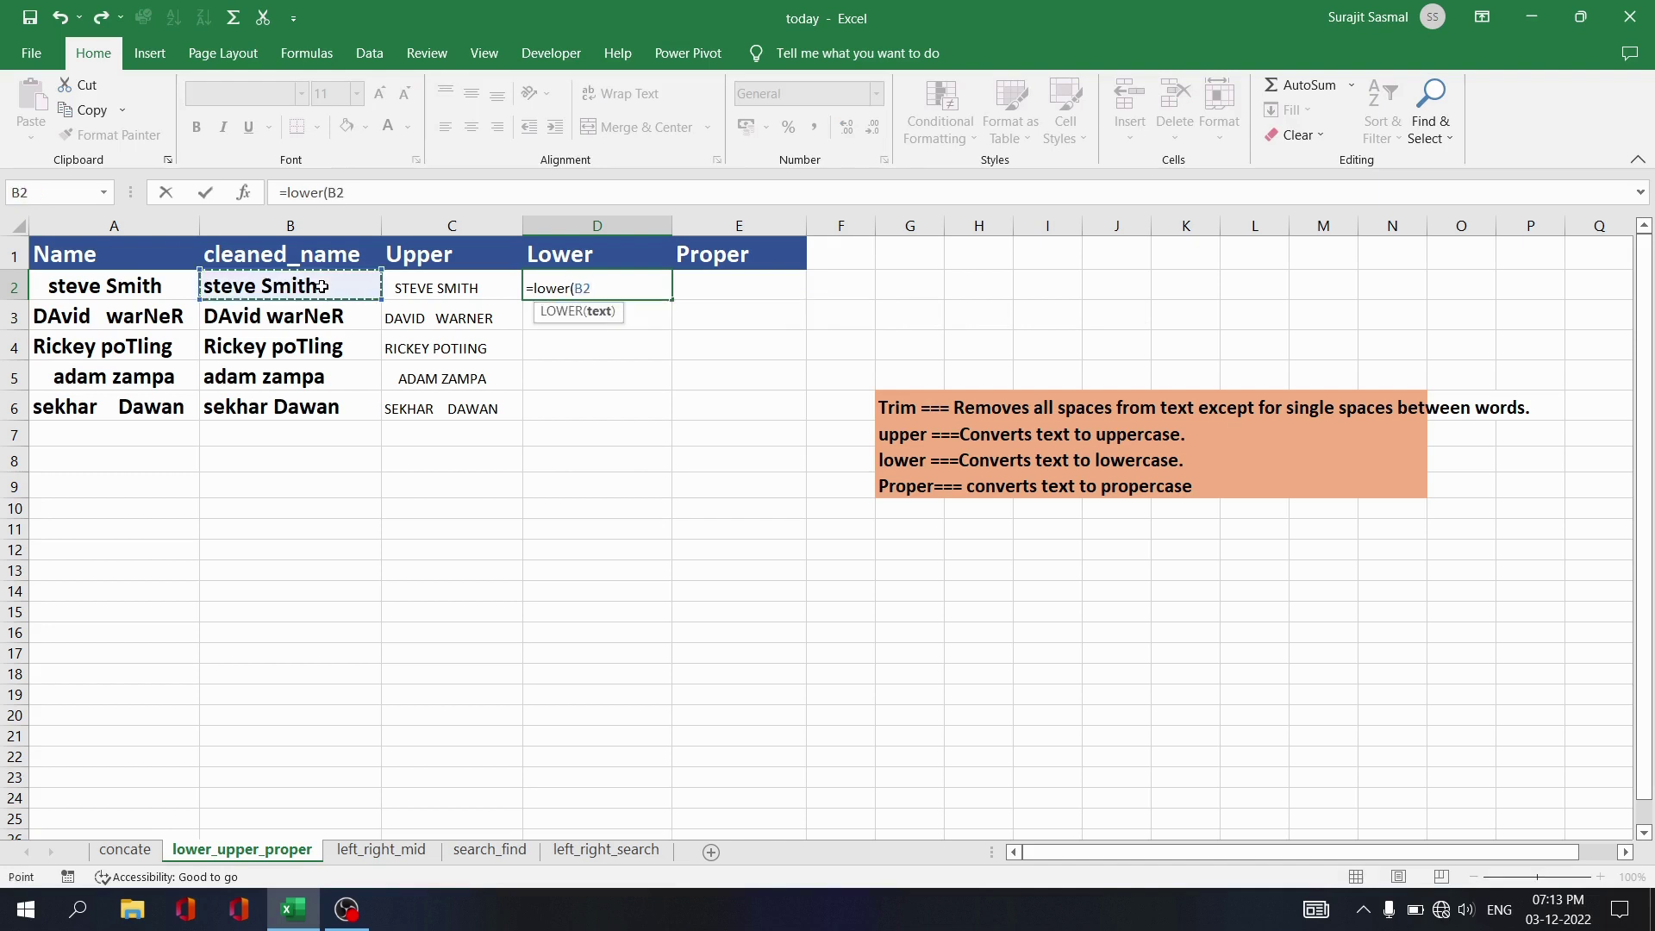
pyautogui.write(')')
pyautogui.press('Return')
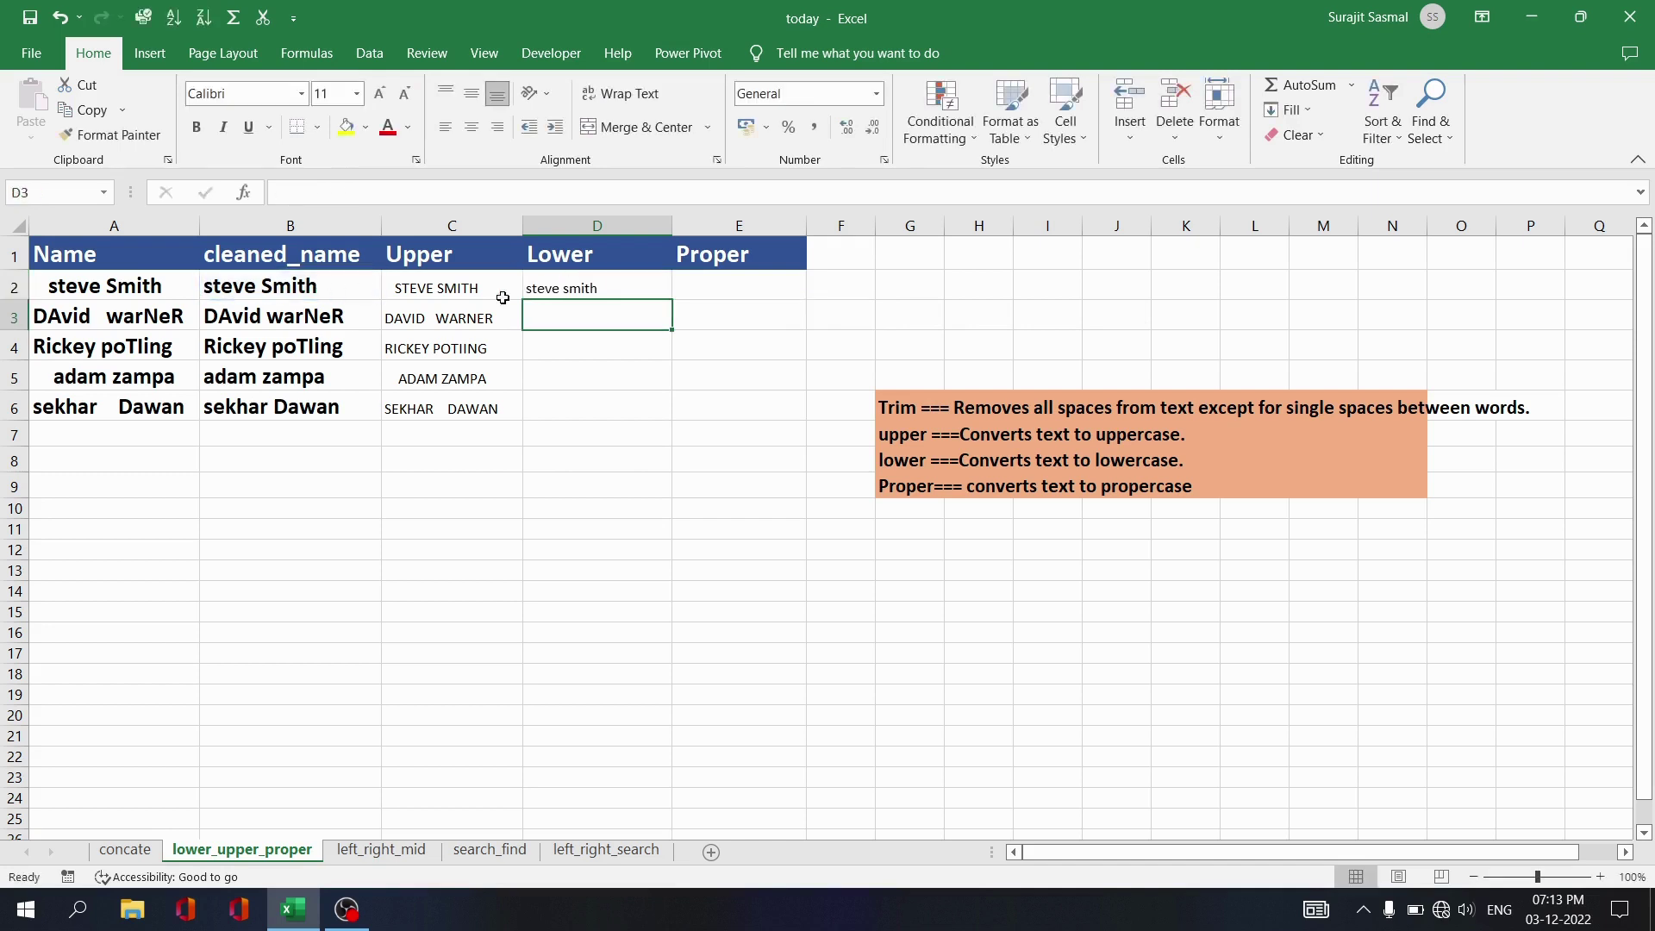
pyautogui.click(616, 282)
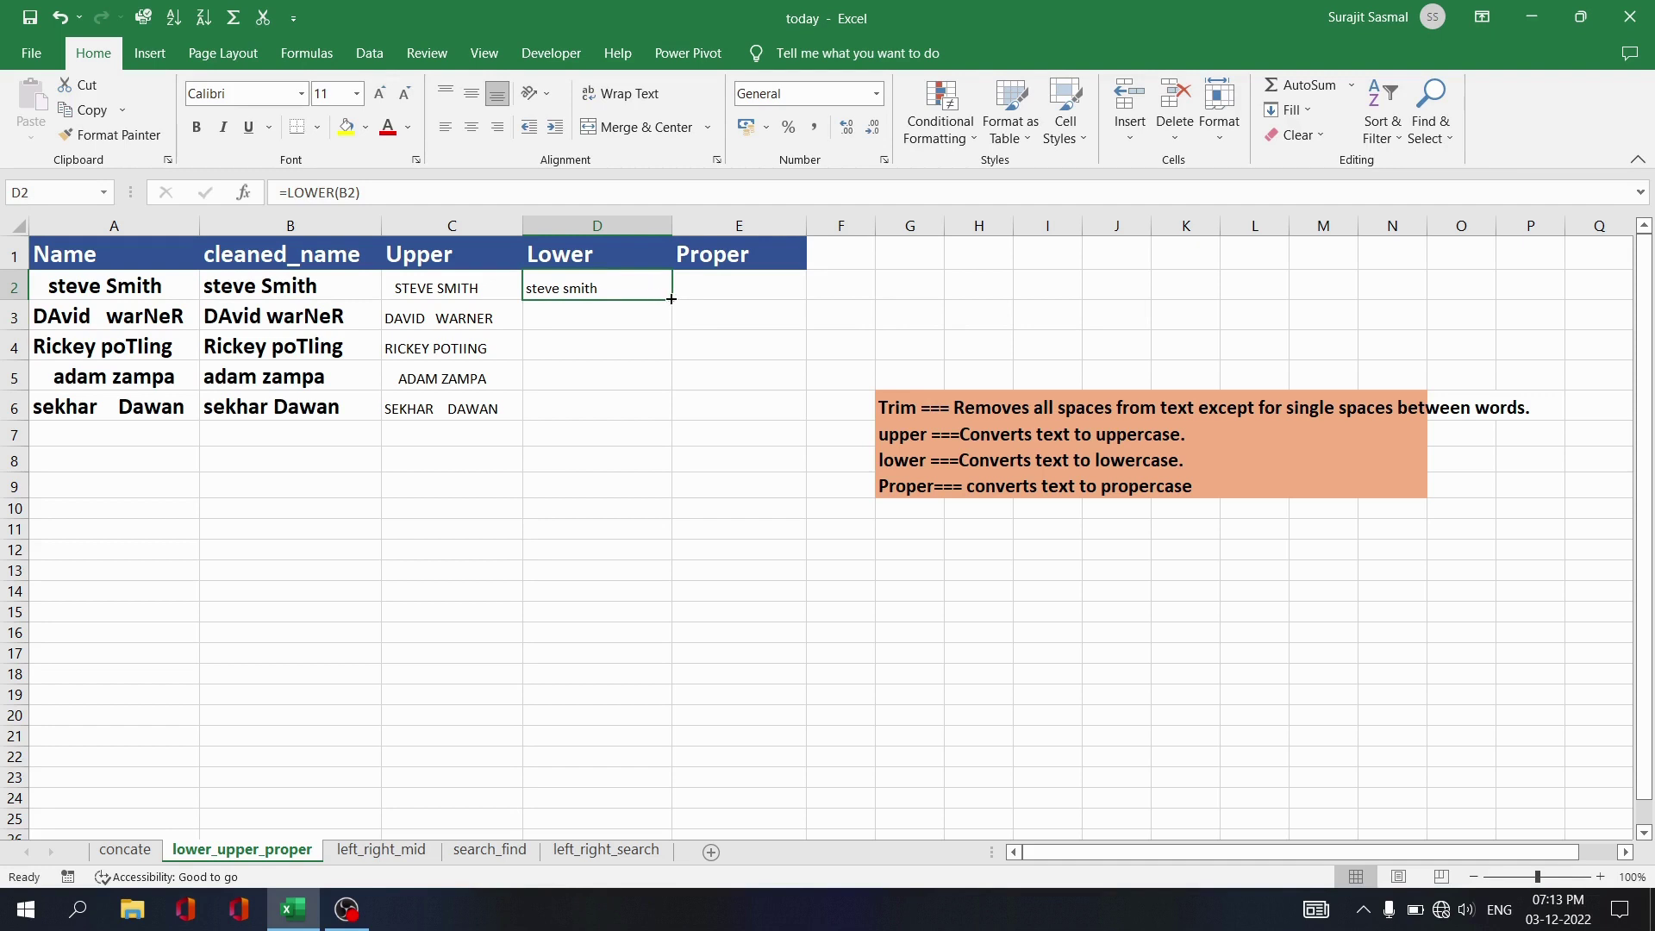
pyautogui.moveTo(673, 298); pyautogui.dragTo(665, 415)
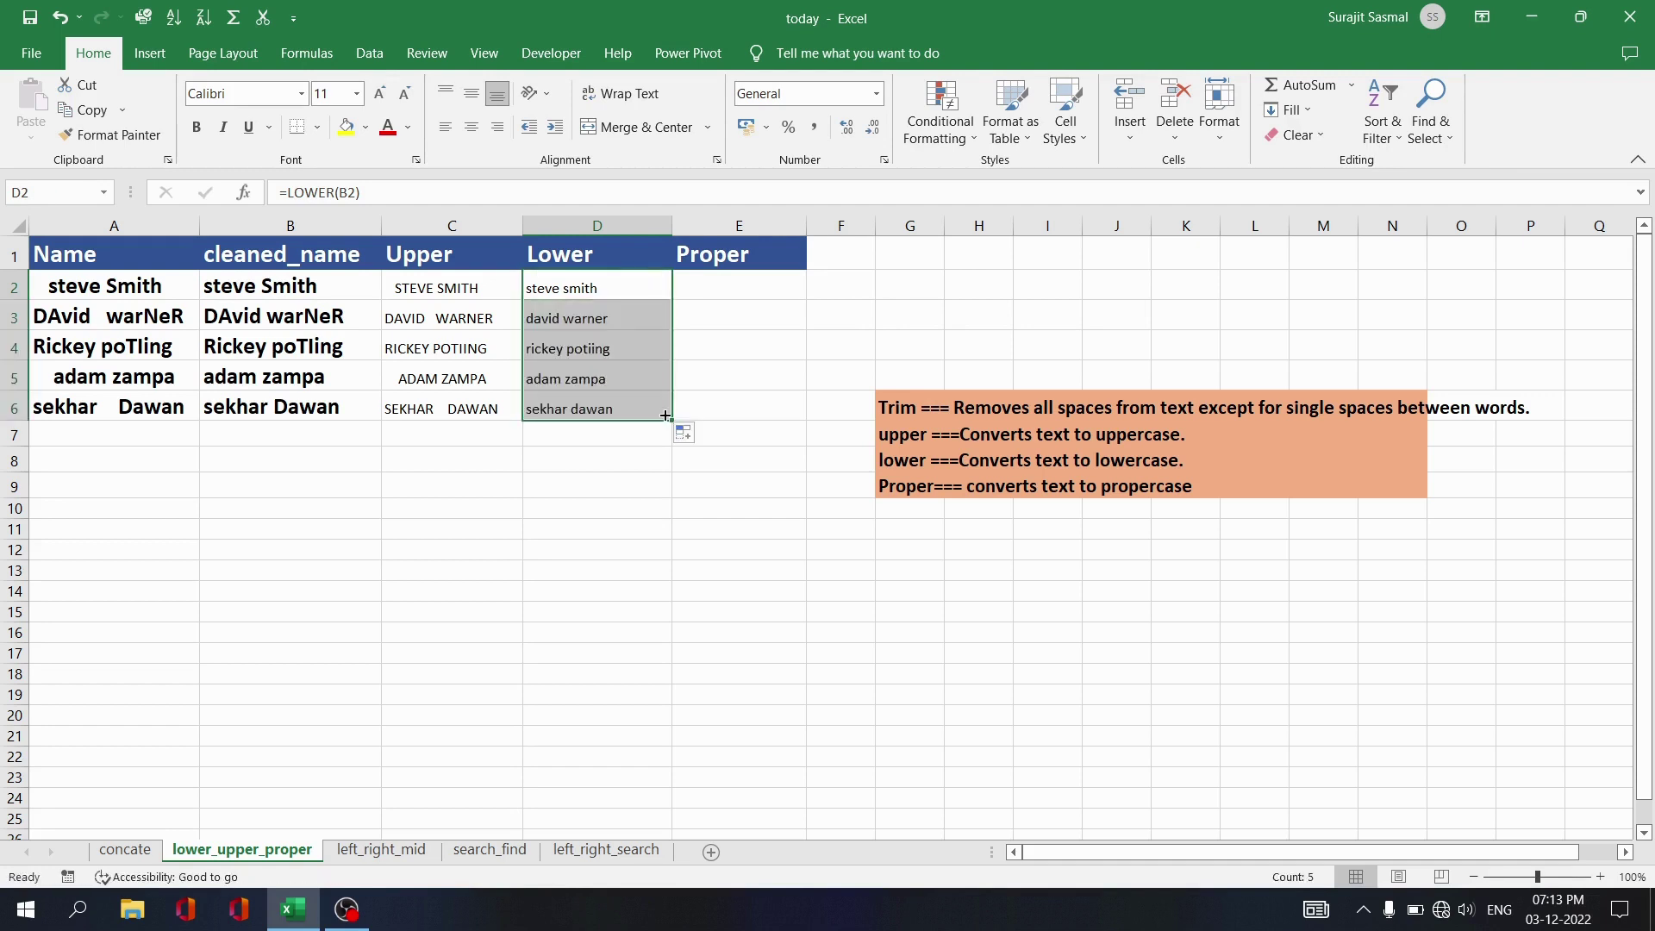
pyautogui.click(762, 283)
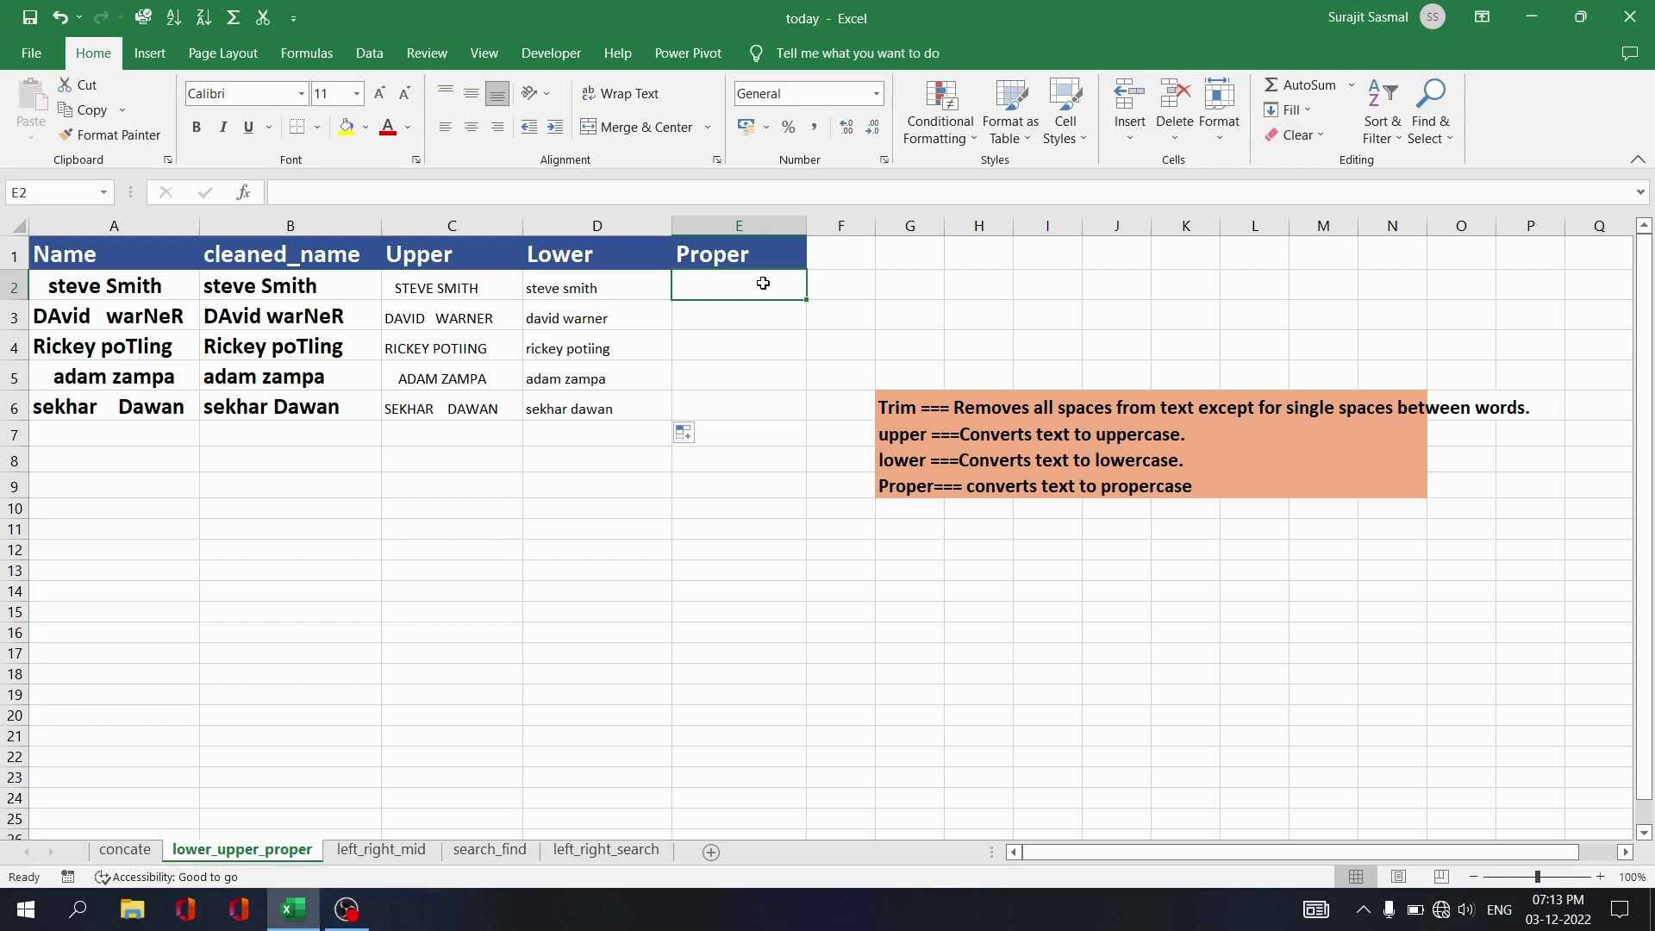
# Enter =PROPER(B2) in E2 and copy it down through E6.
pyautogui.write('=prop')
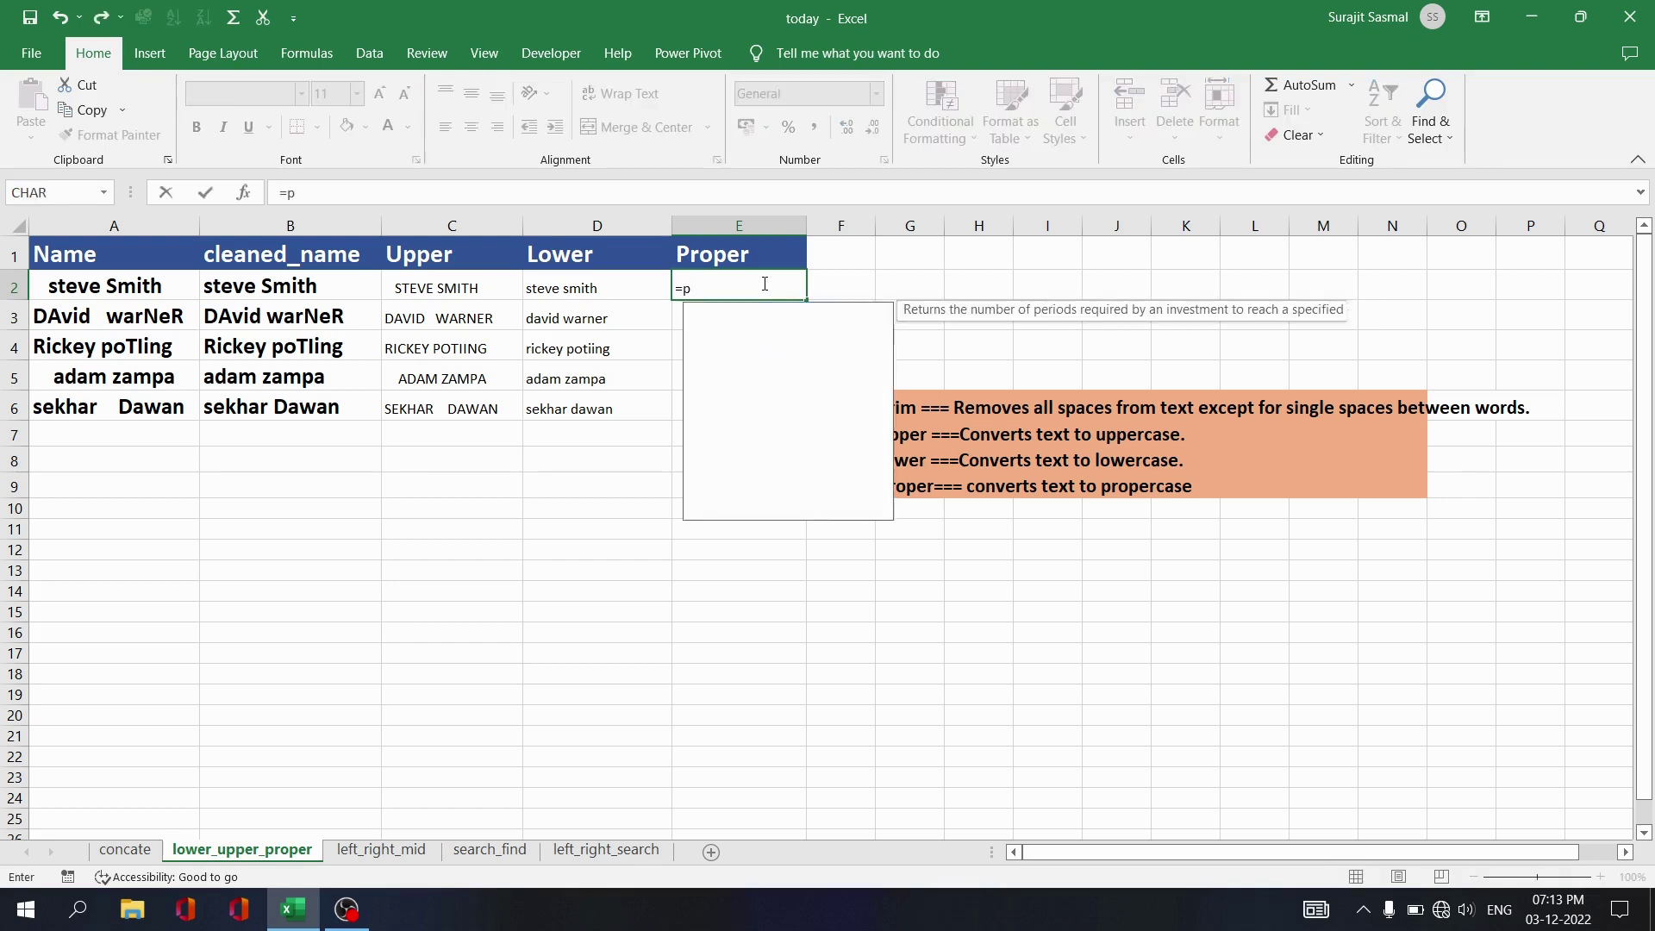
pyautogui.write('er(')
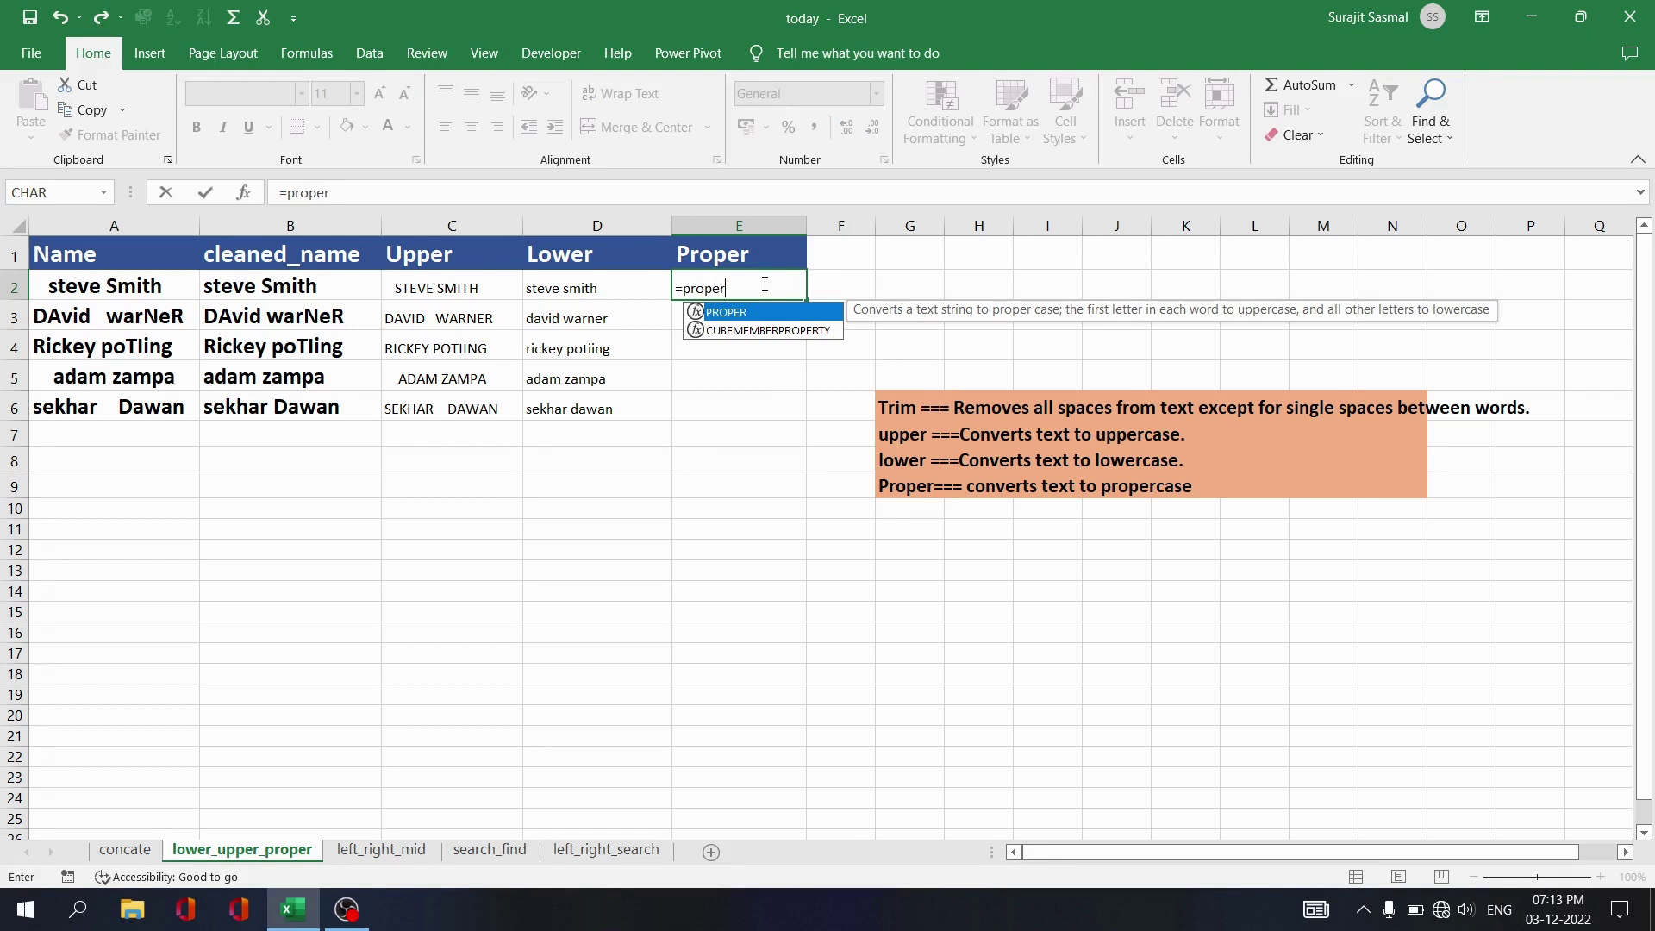
pyautogui.click(285, 283)
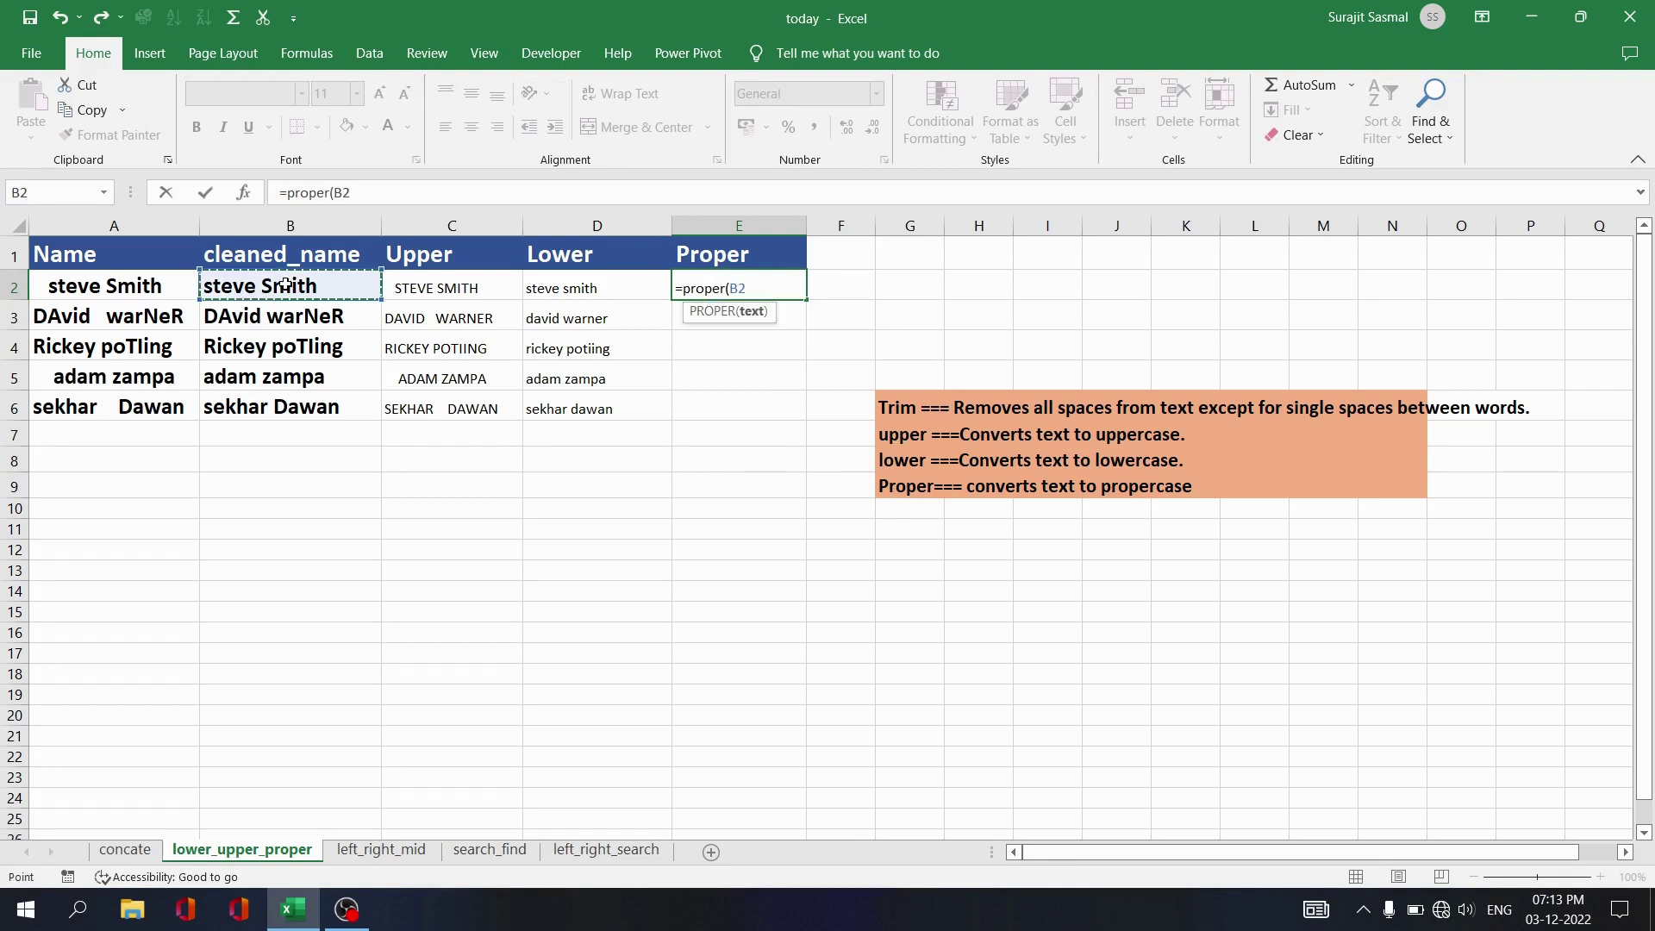
pyautogui.write(')')
pyautogui.press('Return')
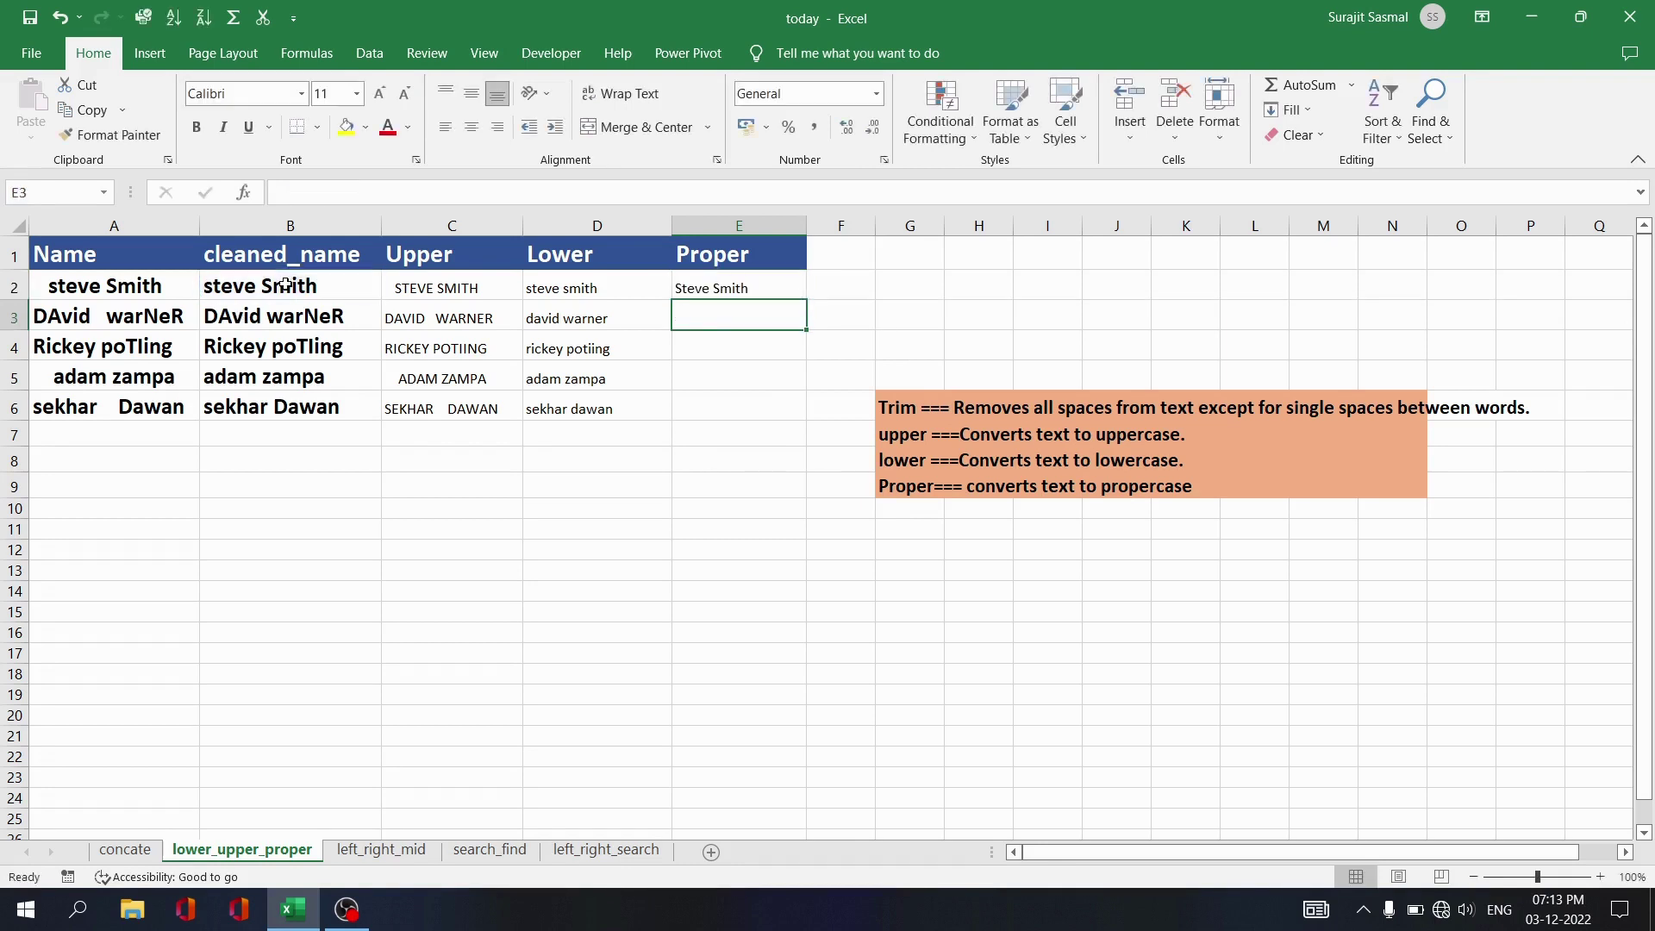
pyautogui.click(737, 292)
pyautogui.moveTo(803, 298); pyautogui.dragTo(804, 415)
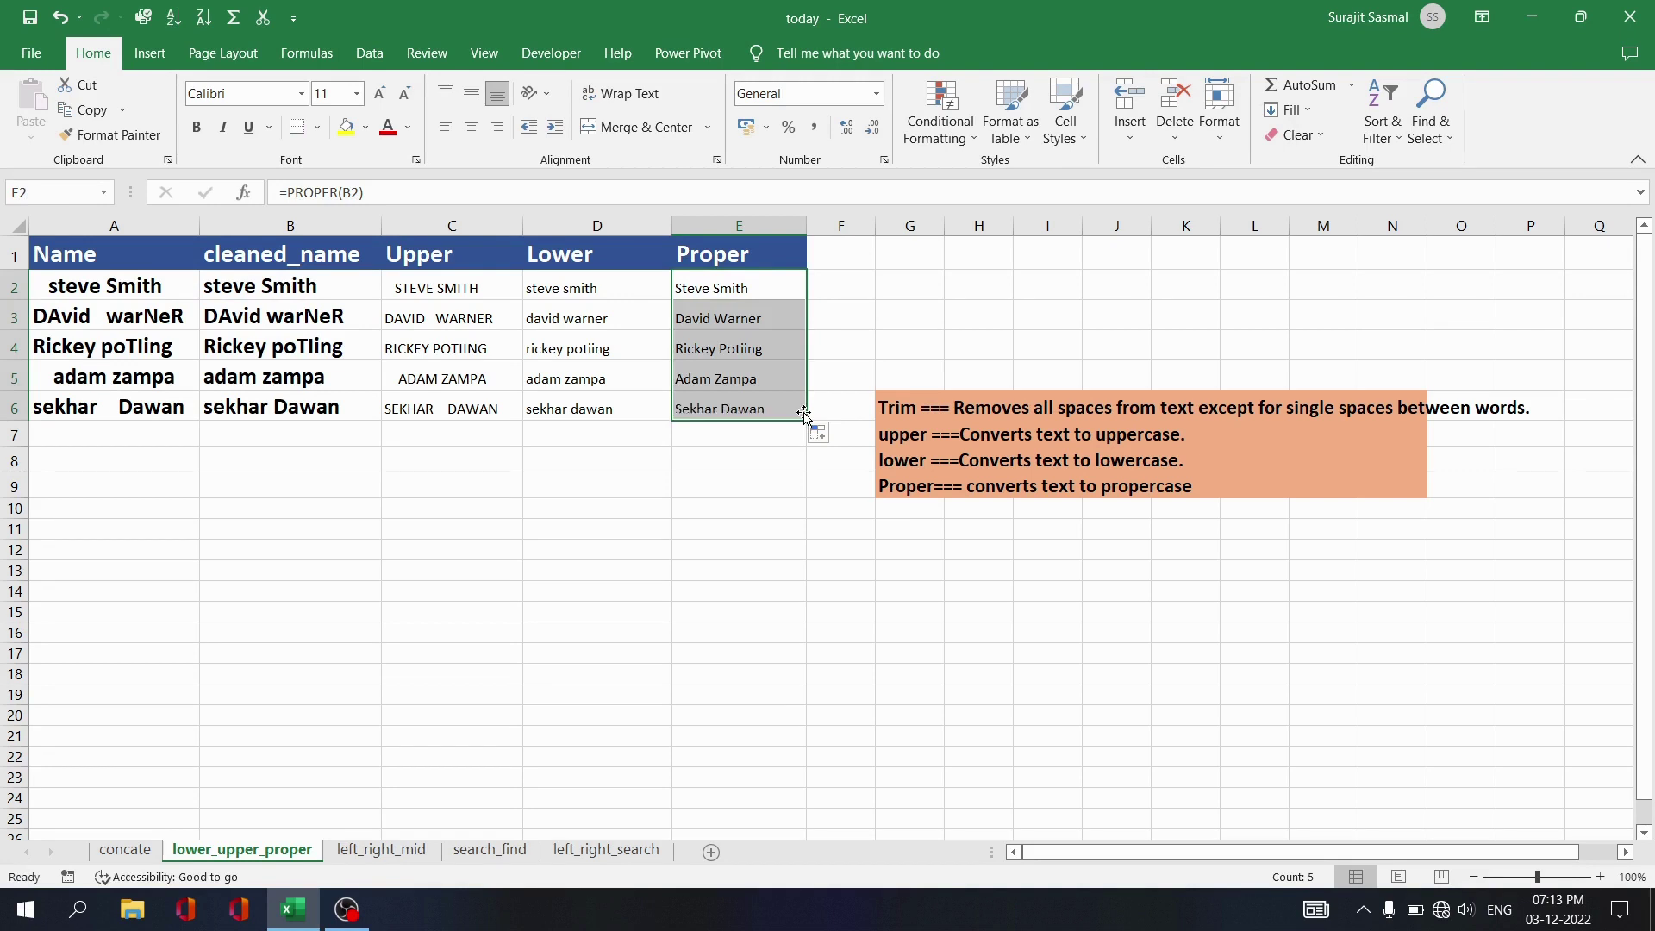
pyautogui.click(419, 505)
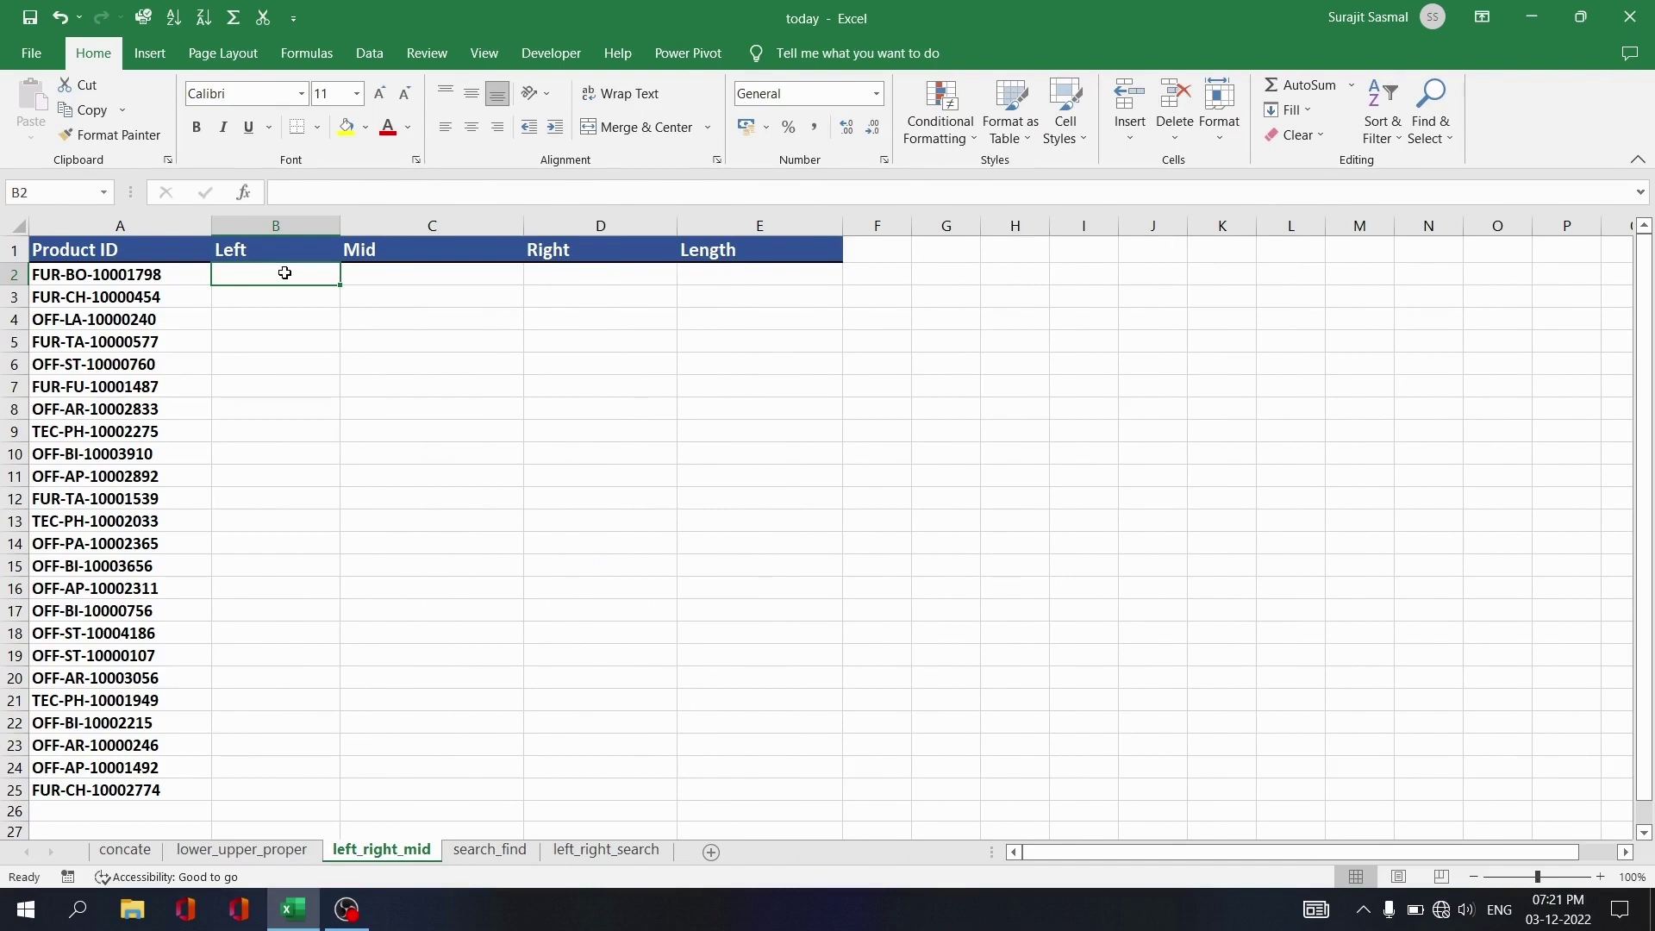
# Enter =LEFT(A2,3) in B2 and fill it down to B25 for each three-letter prefix.
pyautogui.write('=l')
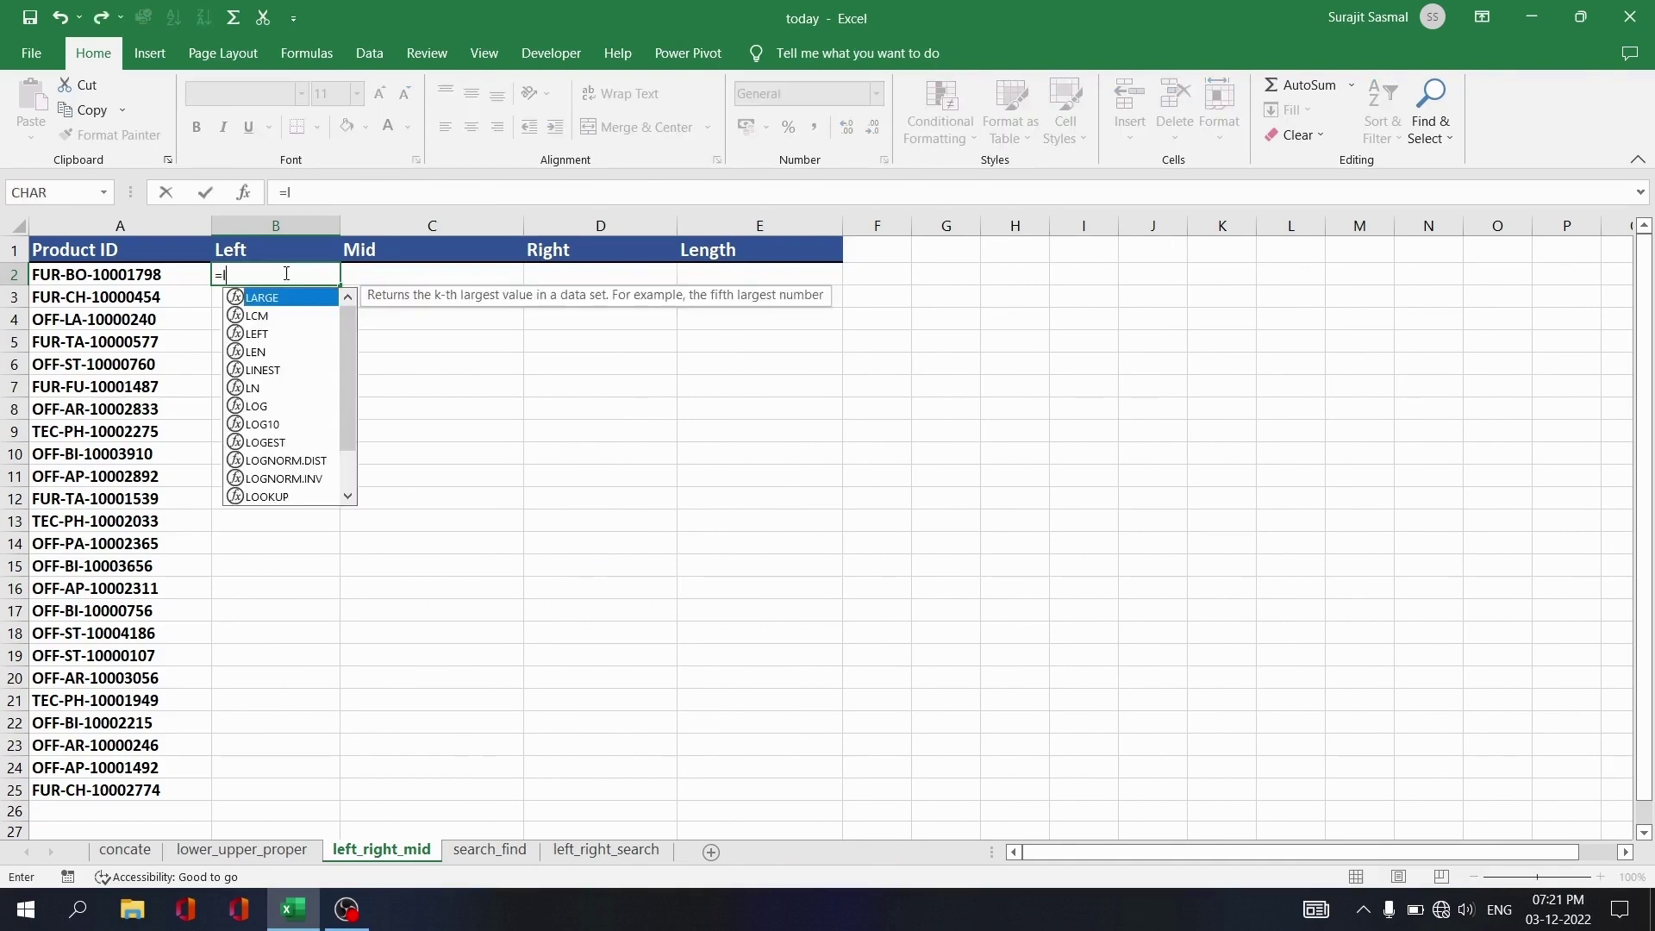
pyautogui.write('eft(')
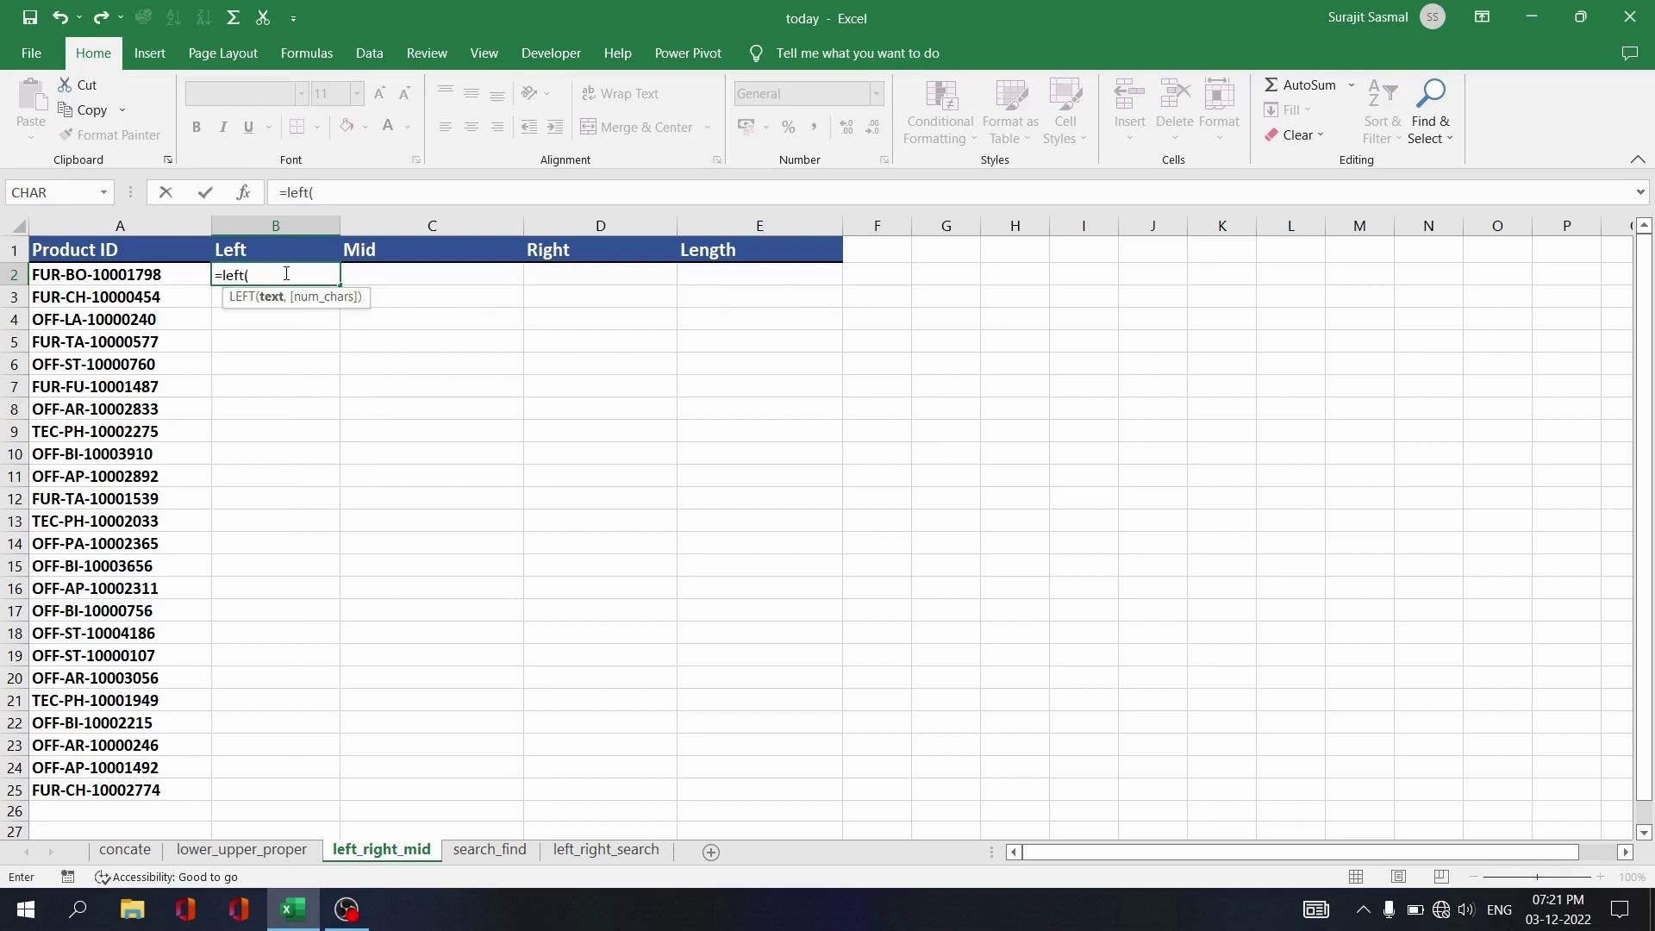
pyautogui.click(167, 274)
pyautogui.write(',')
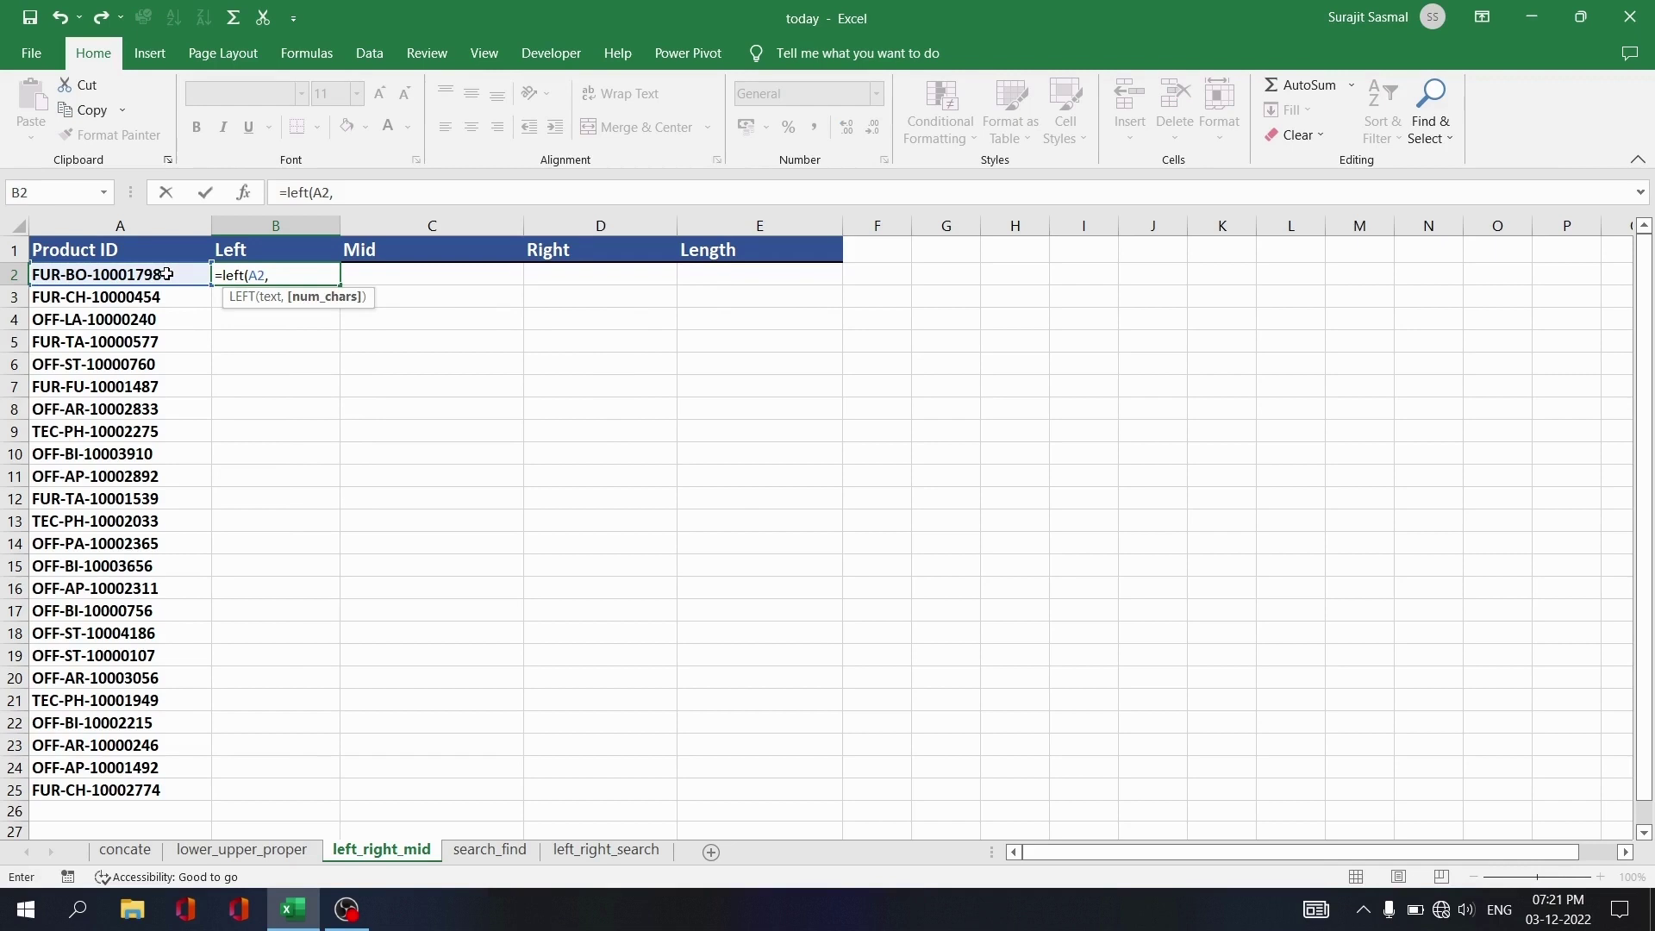
pyautogui.write('3)')
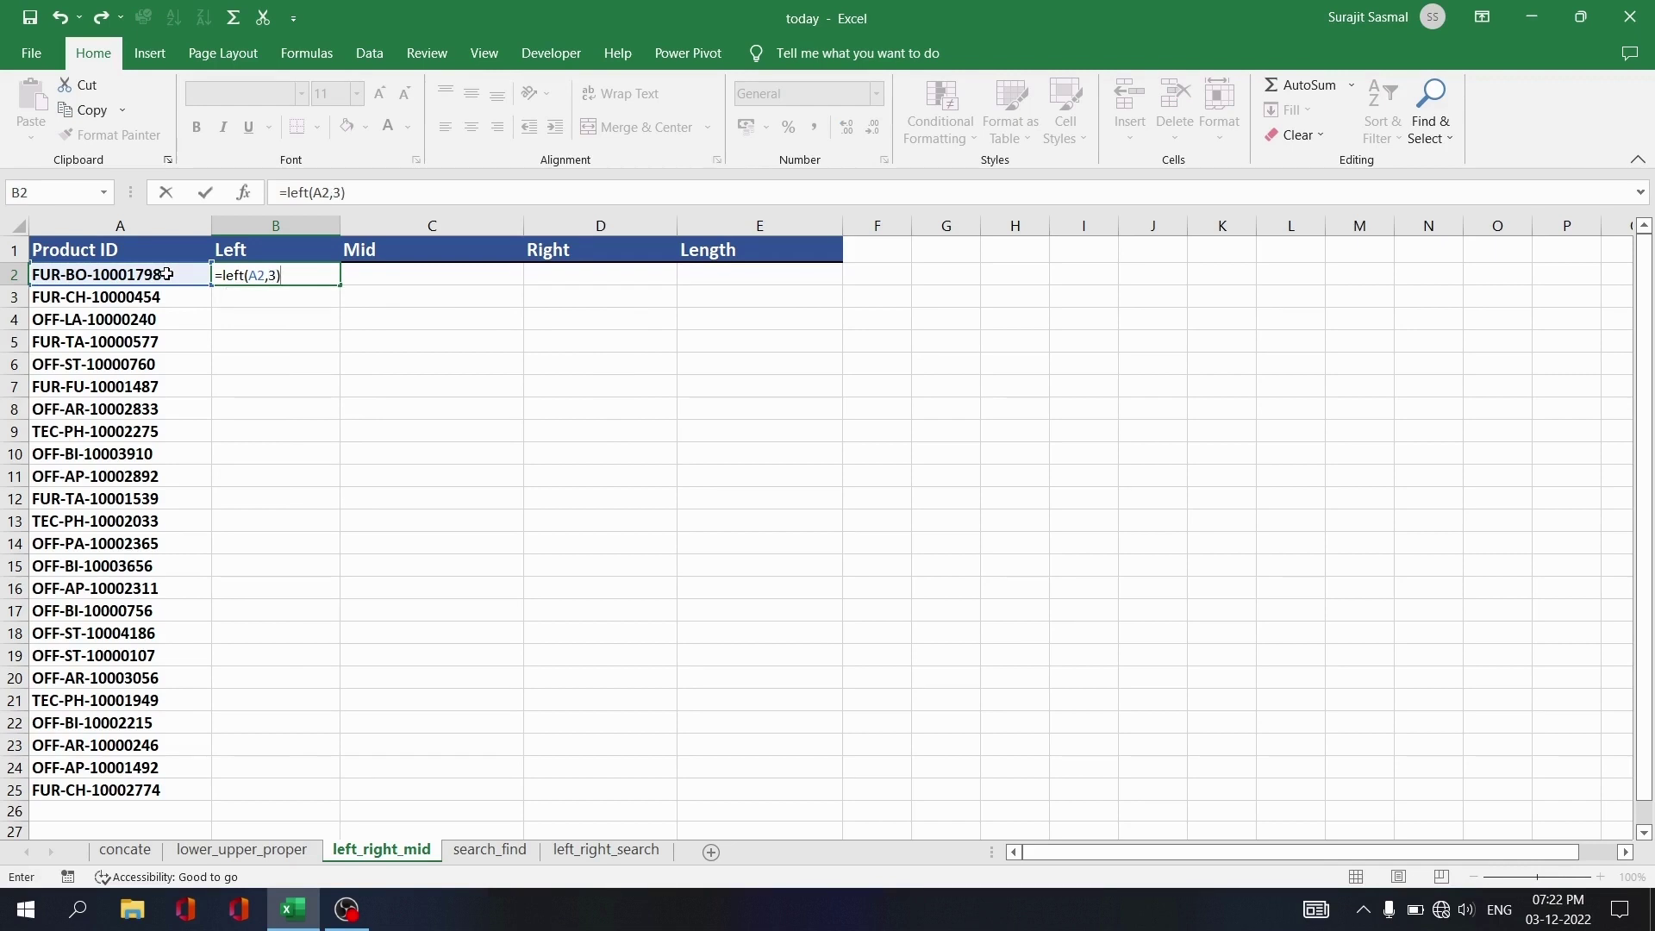
pyautogui.press('Return')
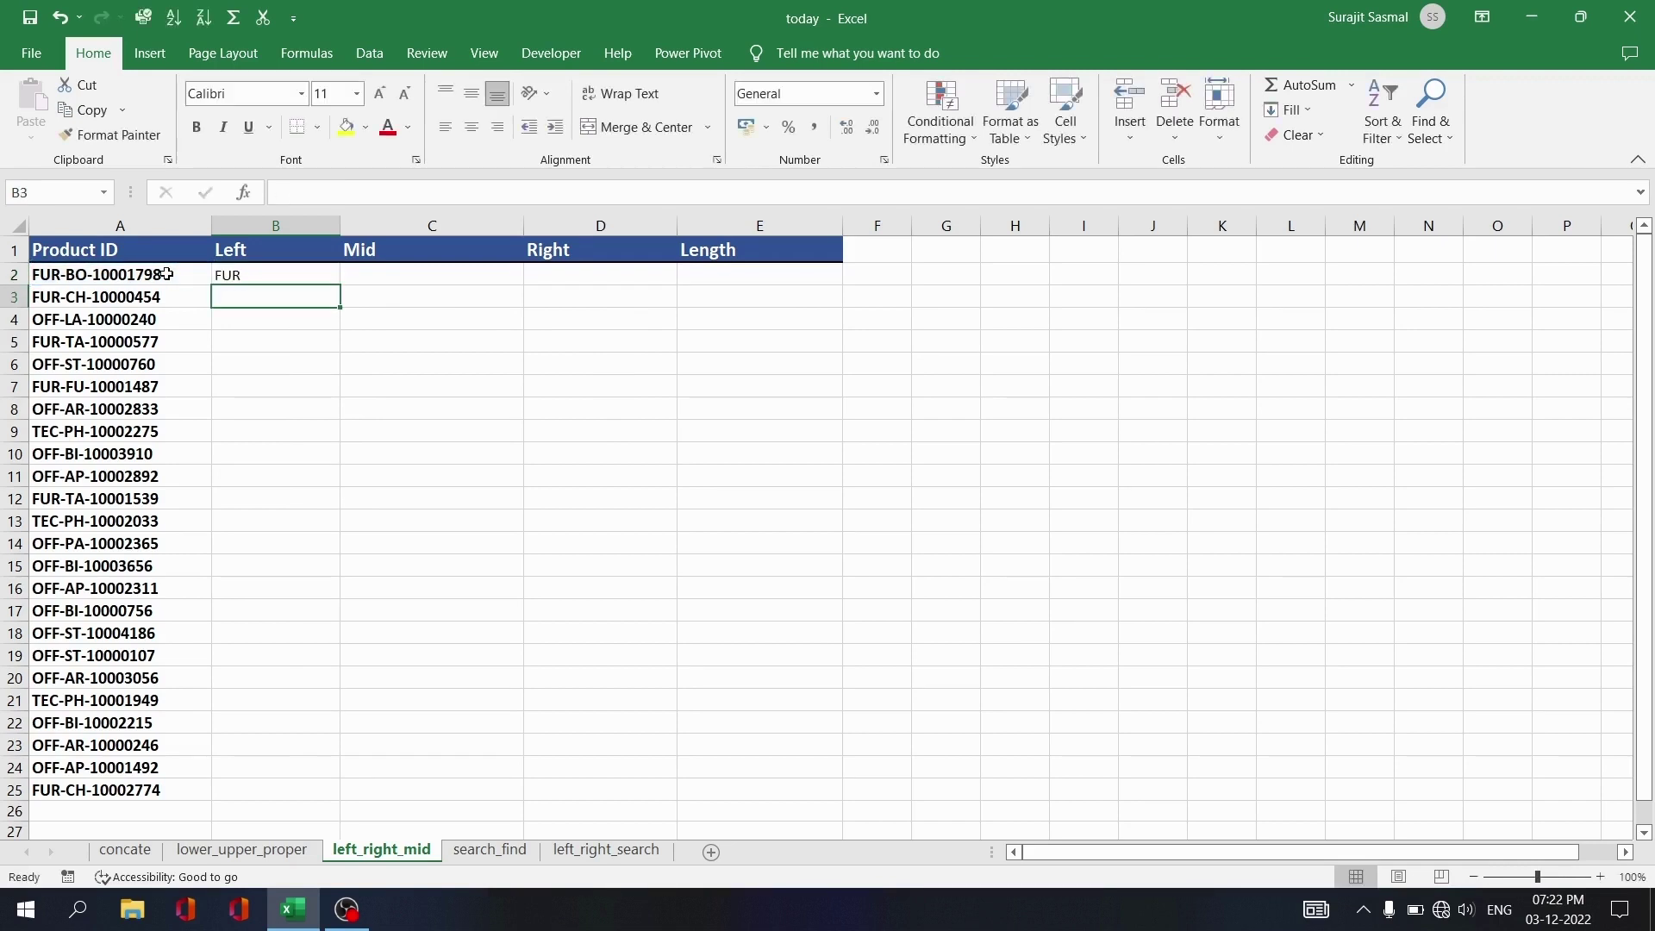
pyautogui.click(311, 274)
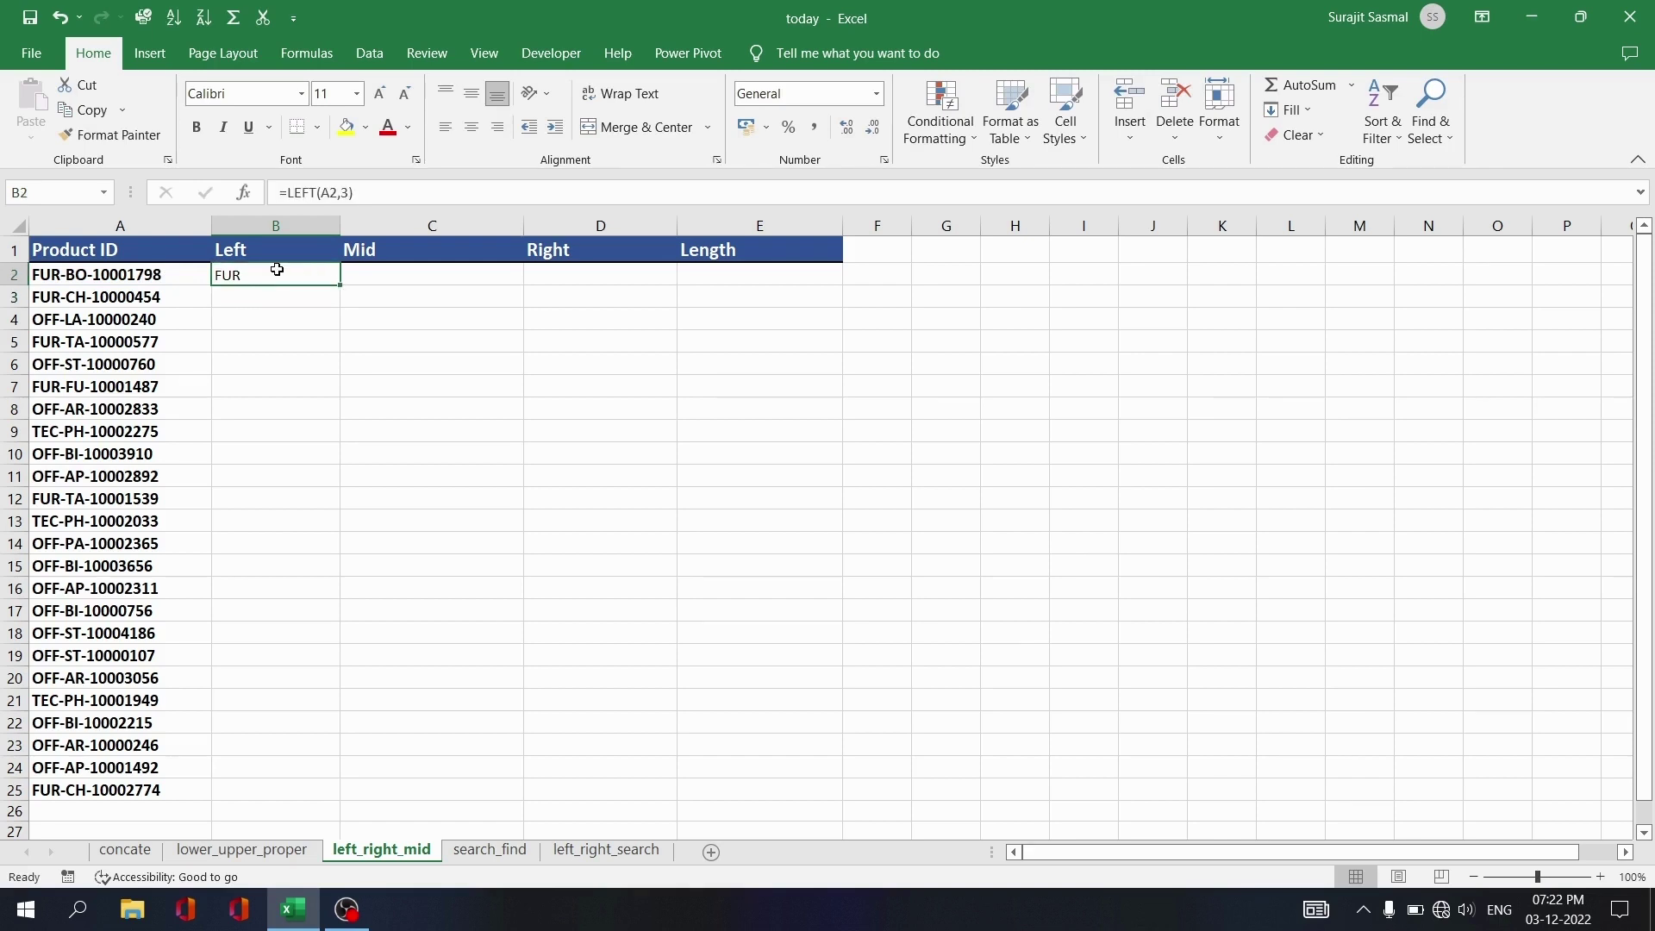
pyautogui.moveTo(340, 285); pyautogui.dragTo(336, 792)
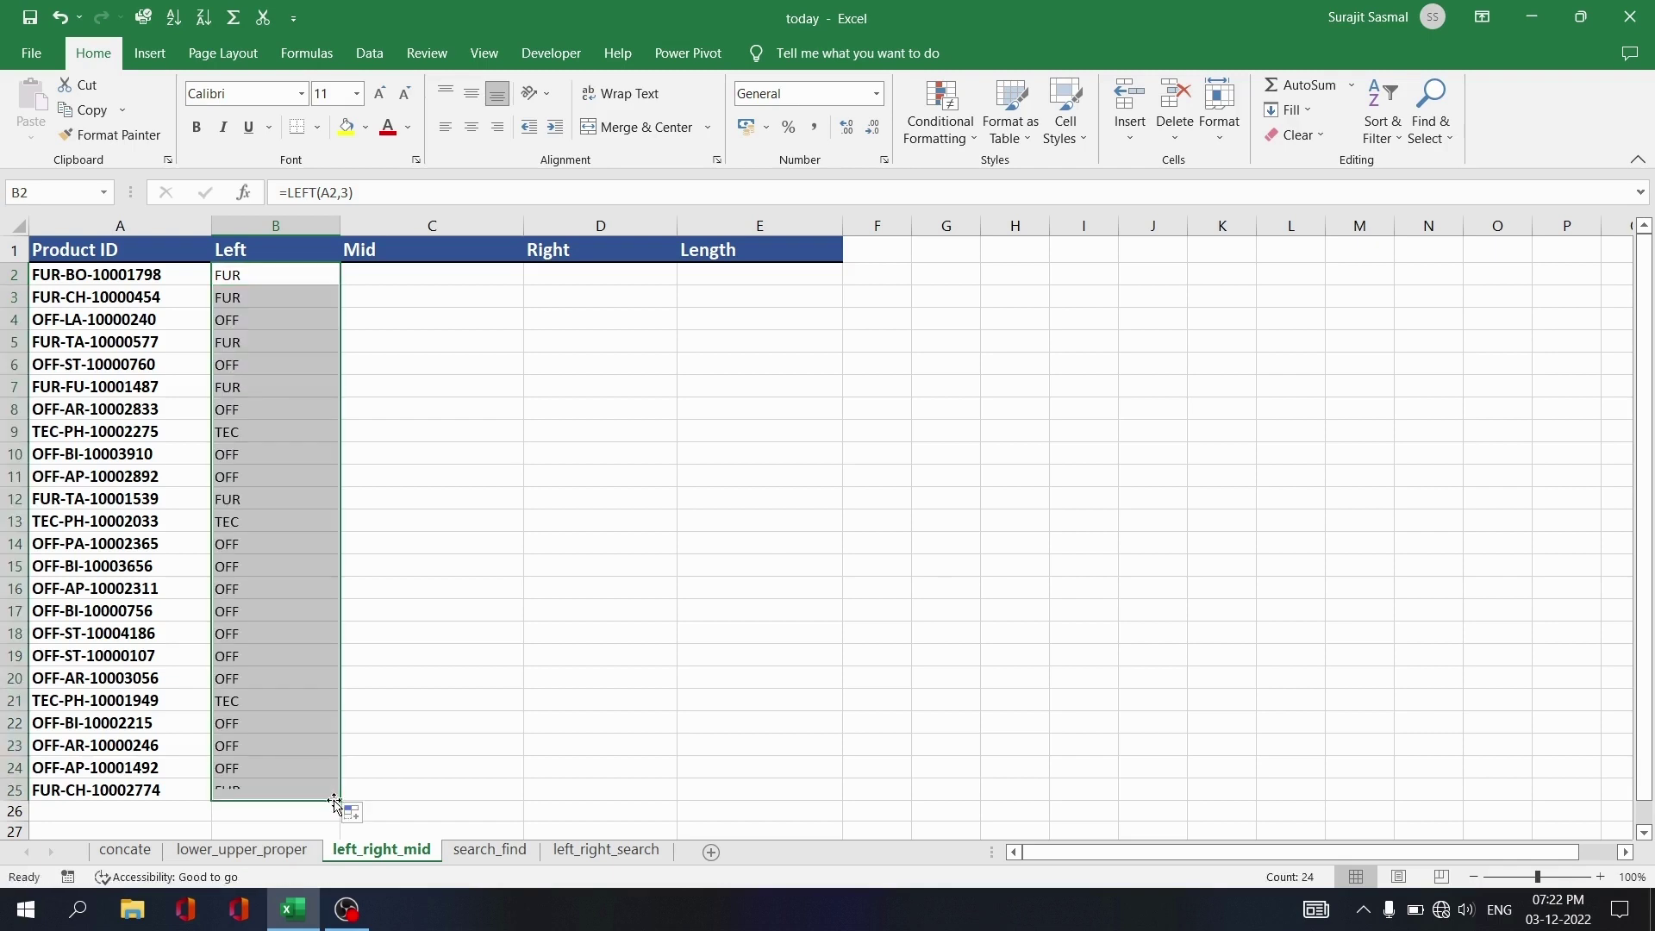
pyautogui.click(441, 276)
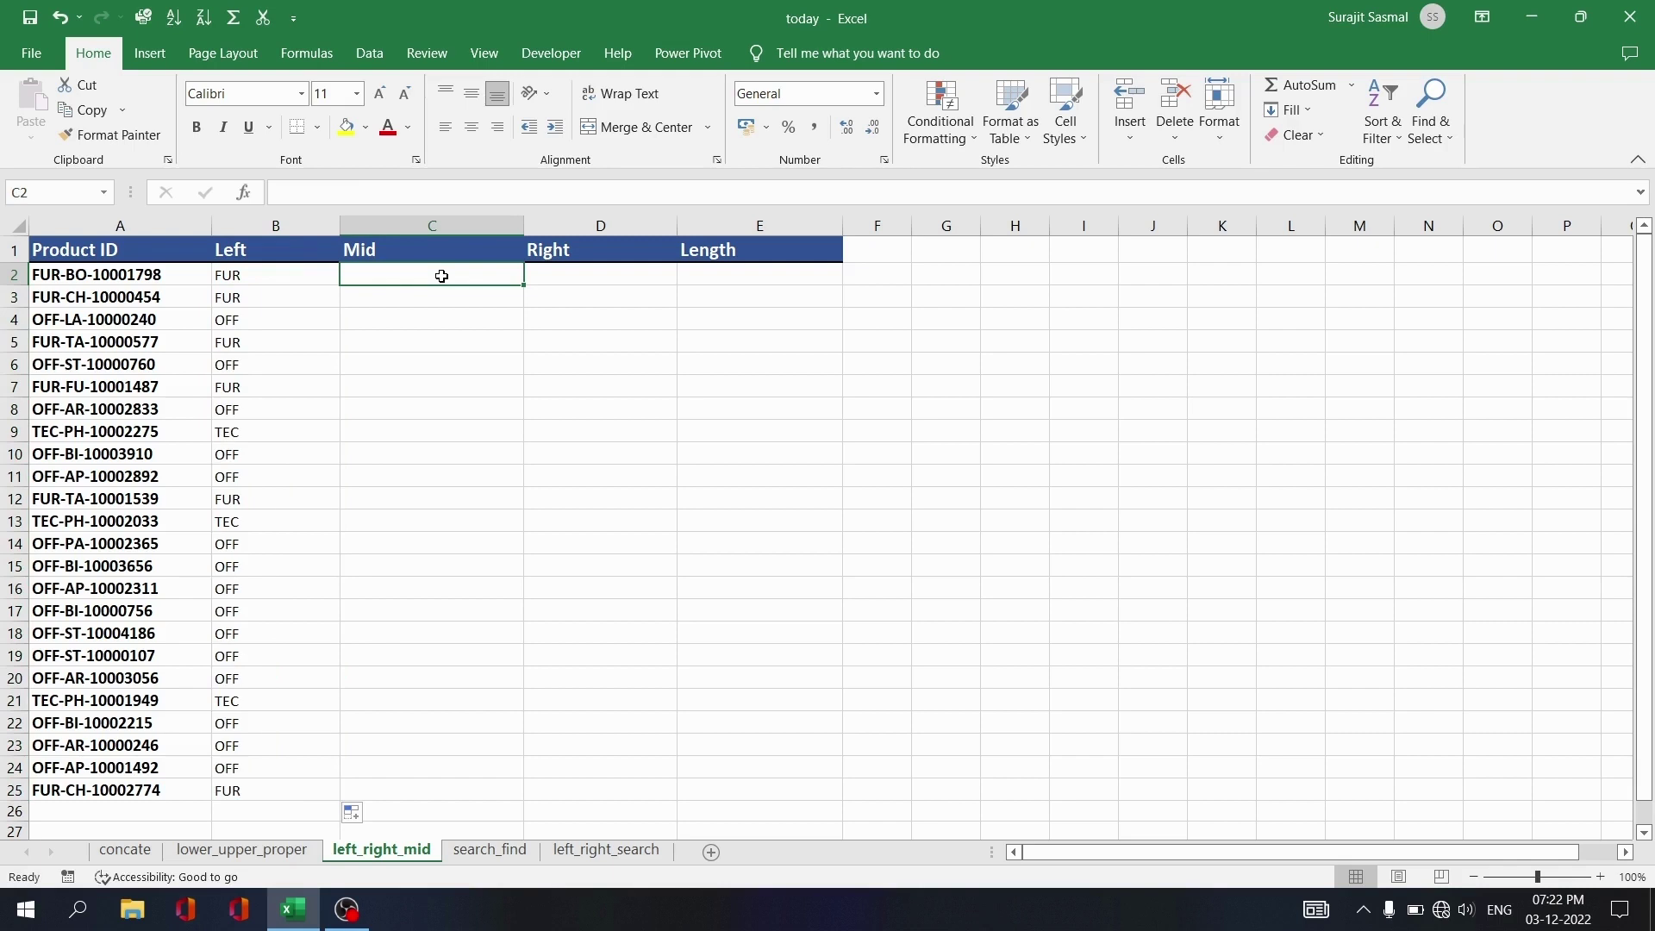
# Build =MID(A2,5,2) in C2 with the argument dialog and fill it down to C25.
pyautogui.write('=mid(')
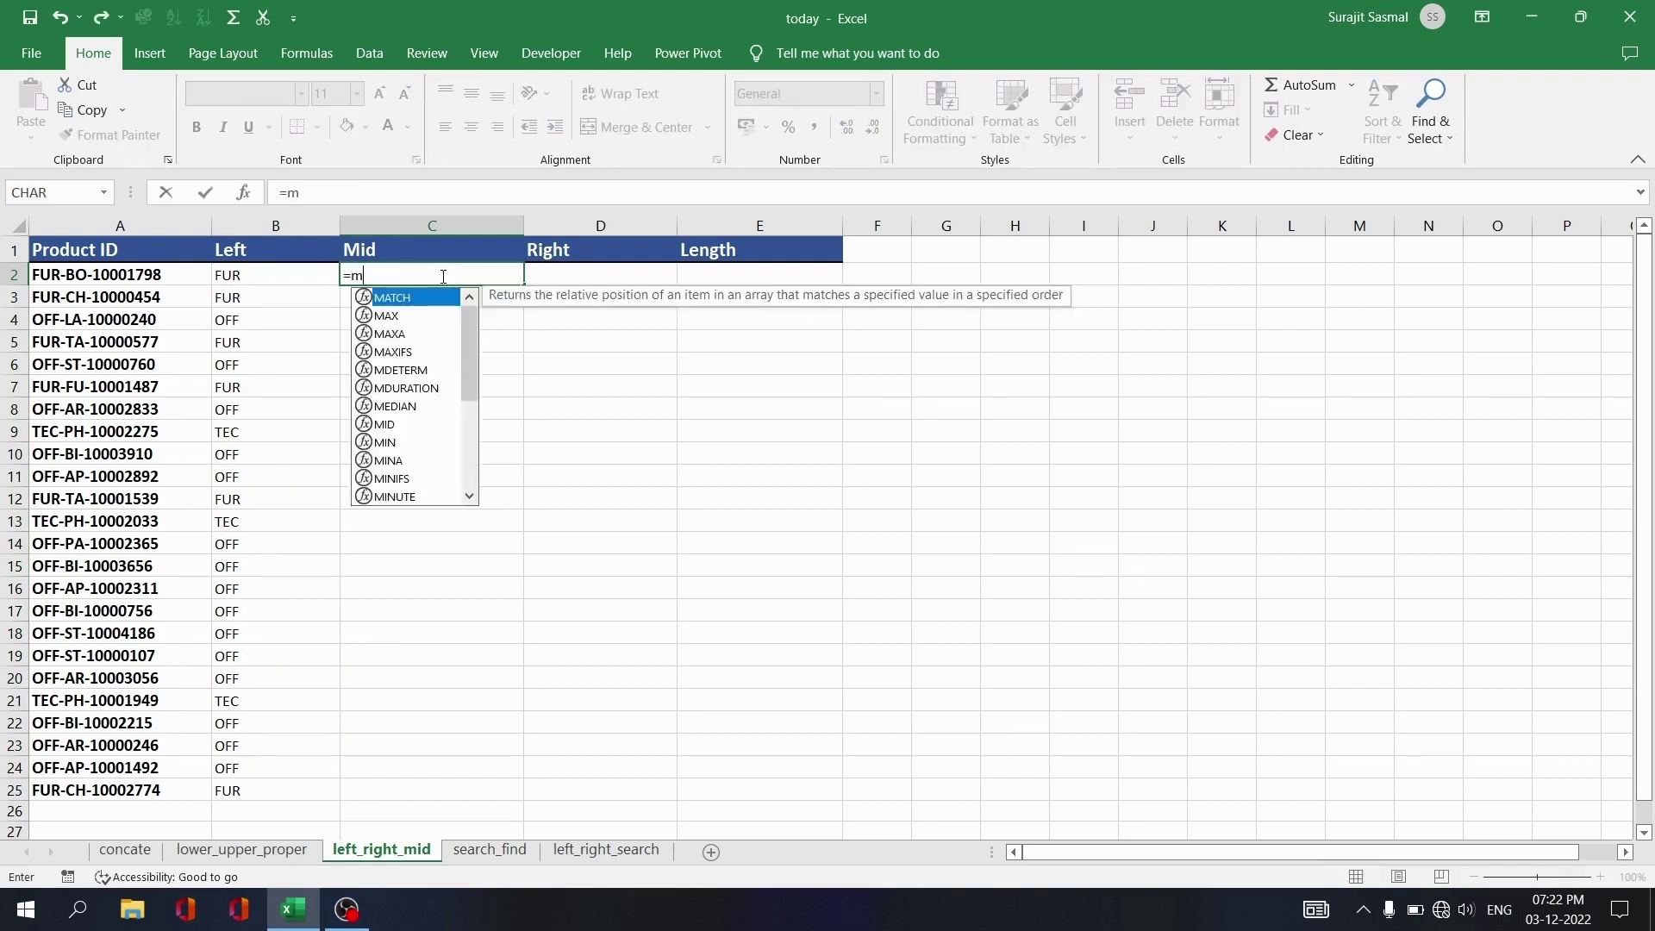
pyautogui.click(245, 196)
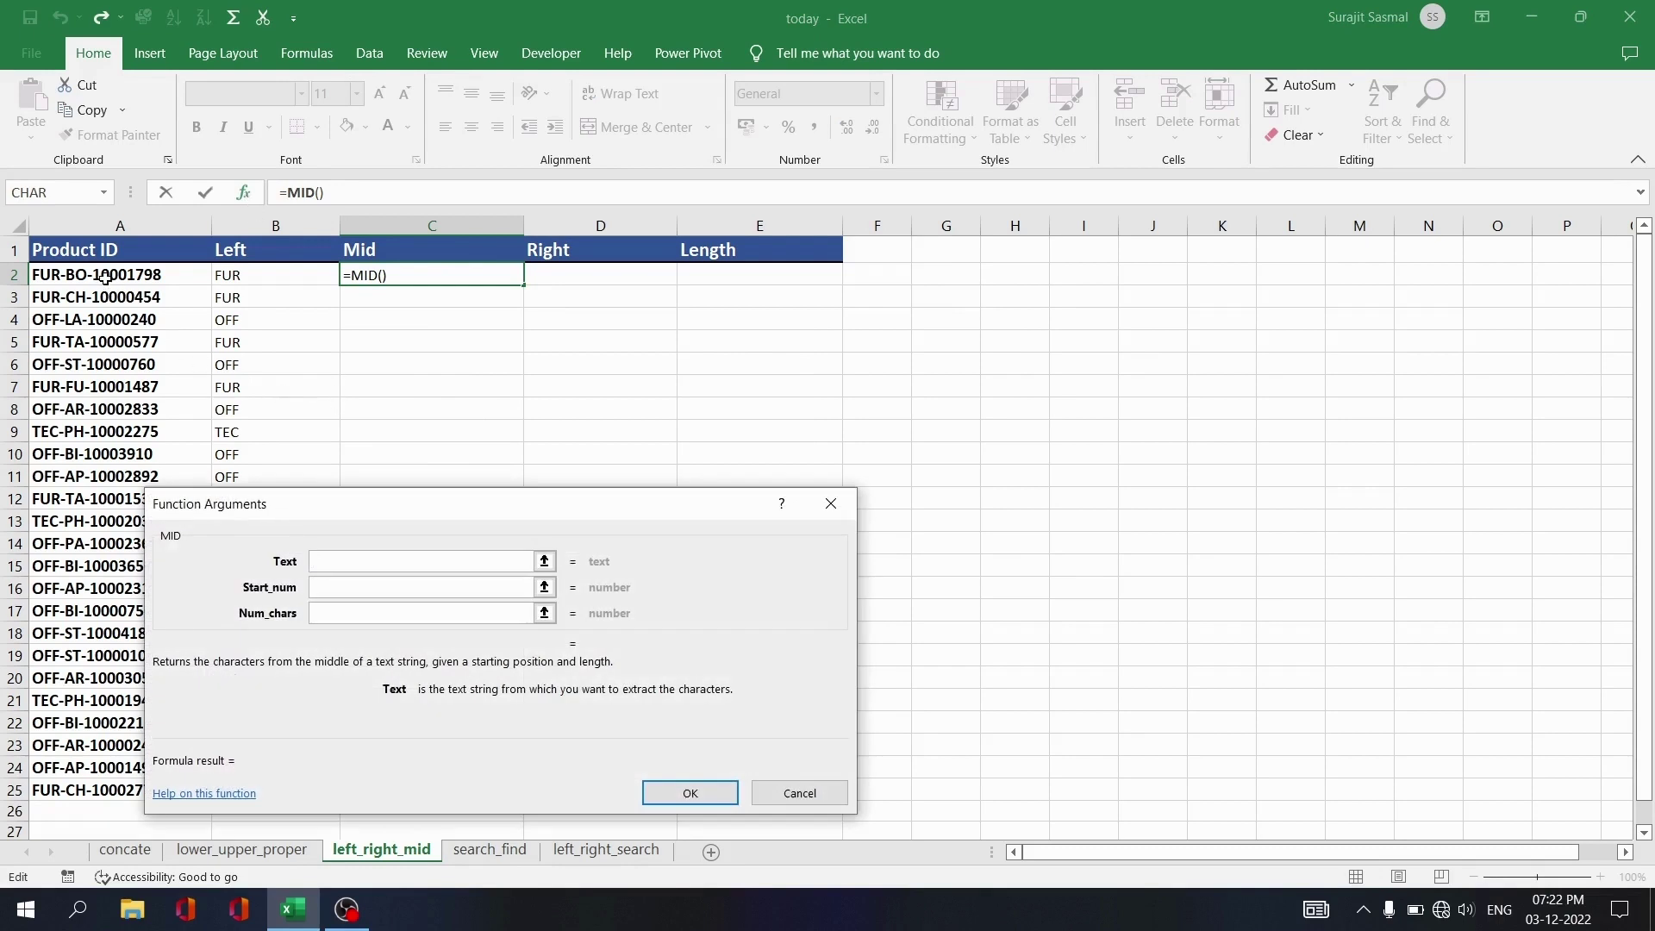
pyautogui.click(103, 276)
pyautogui.click(369, 587)
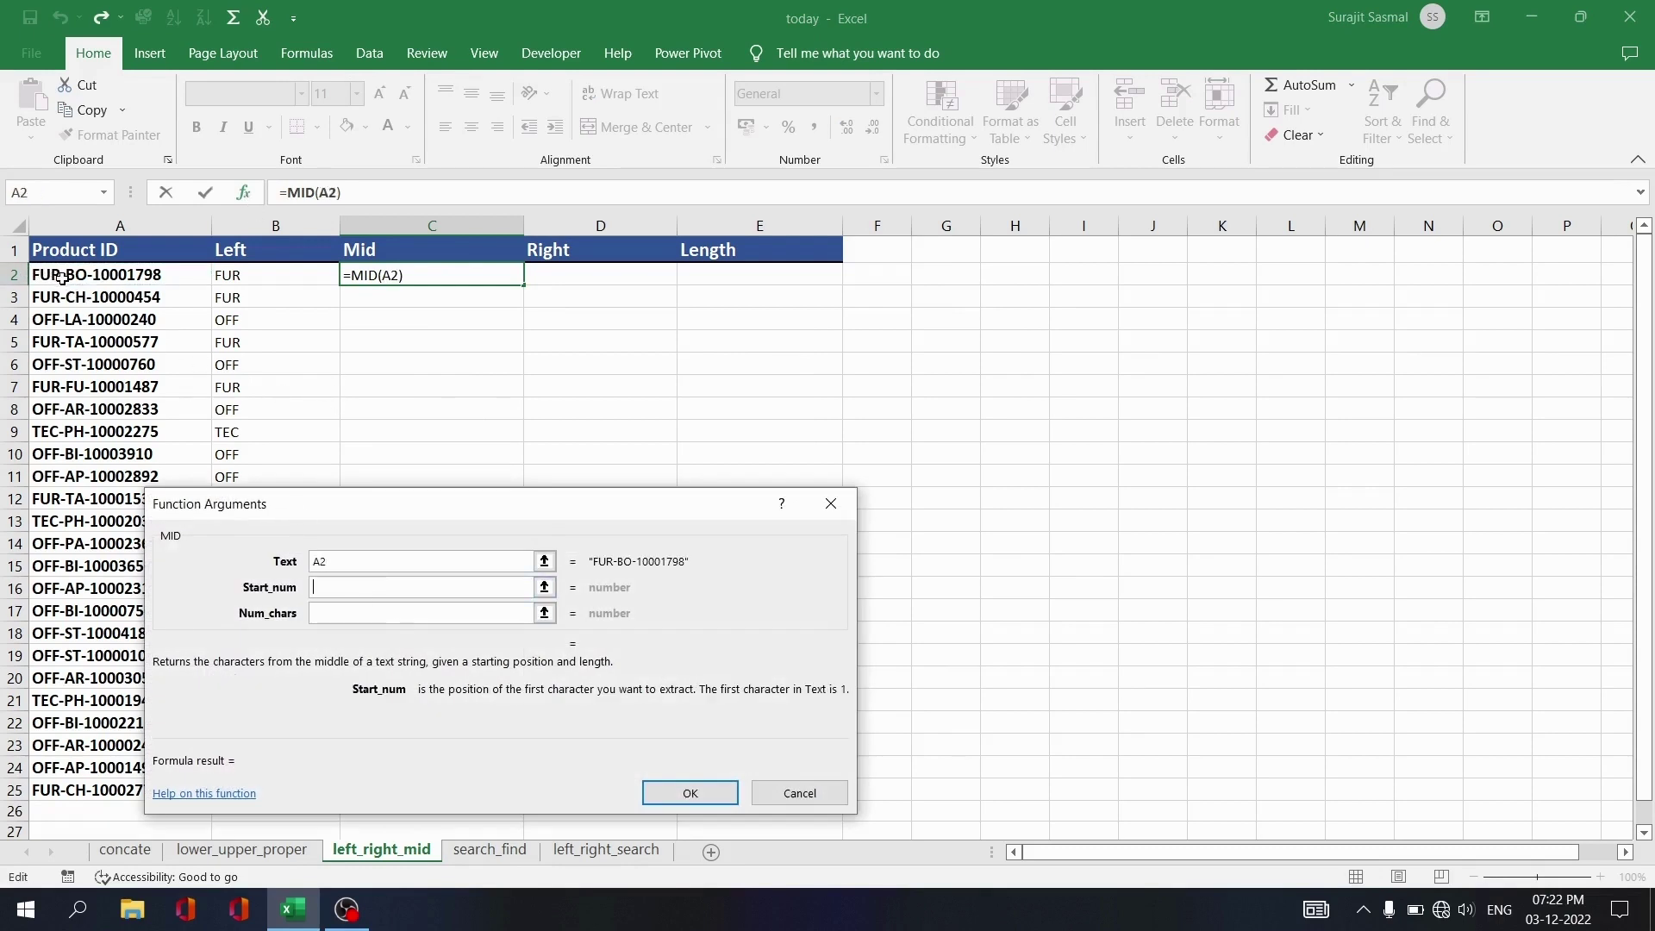
pyautogui.write('5')
pyautogui.click(363, 612)
pyautogui.write('2')
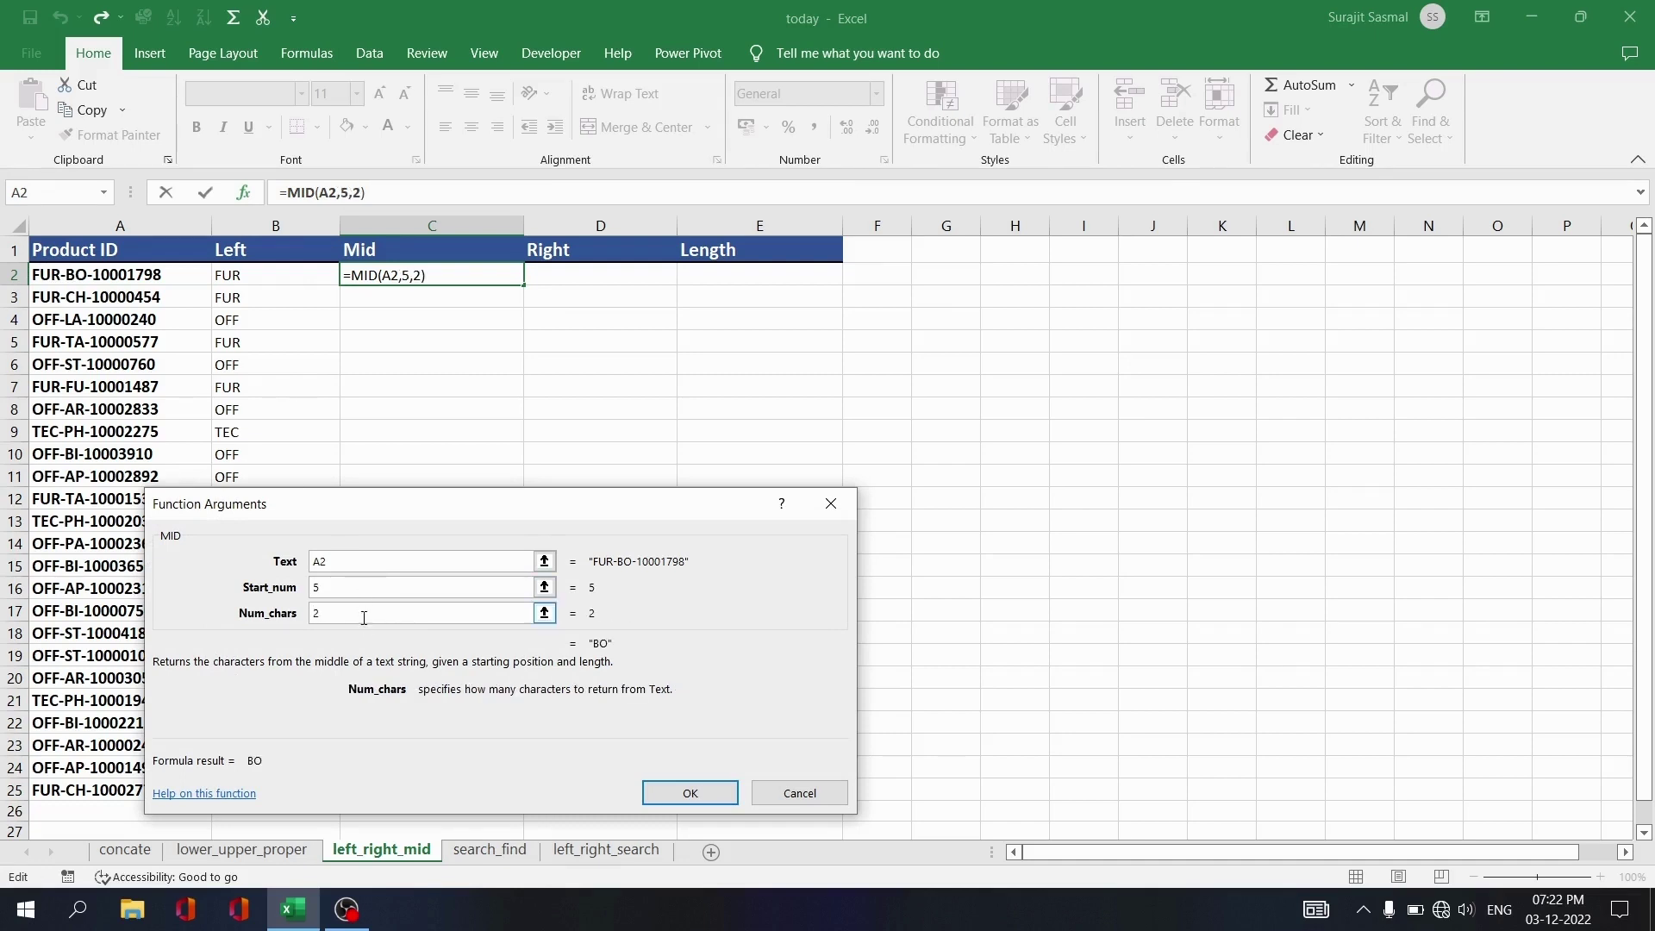
pyautogui.click(688, 786)
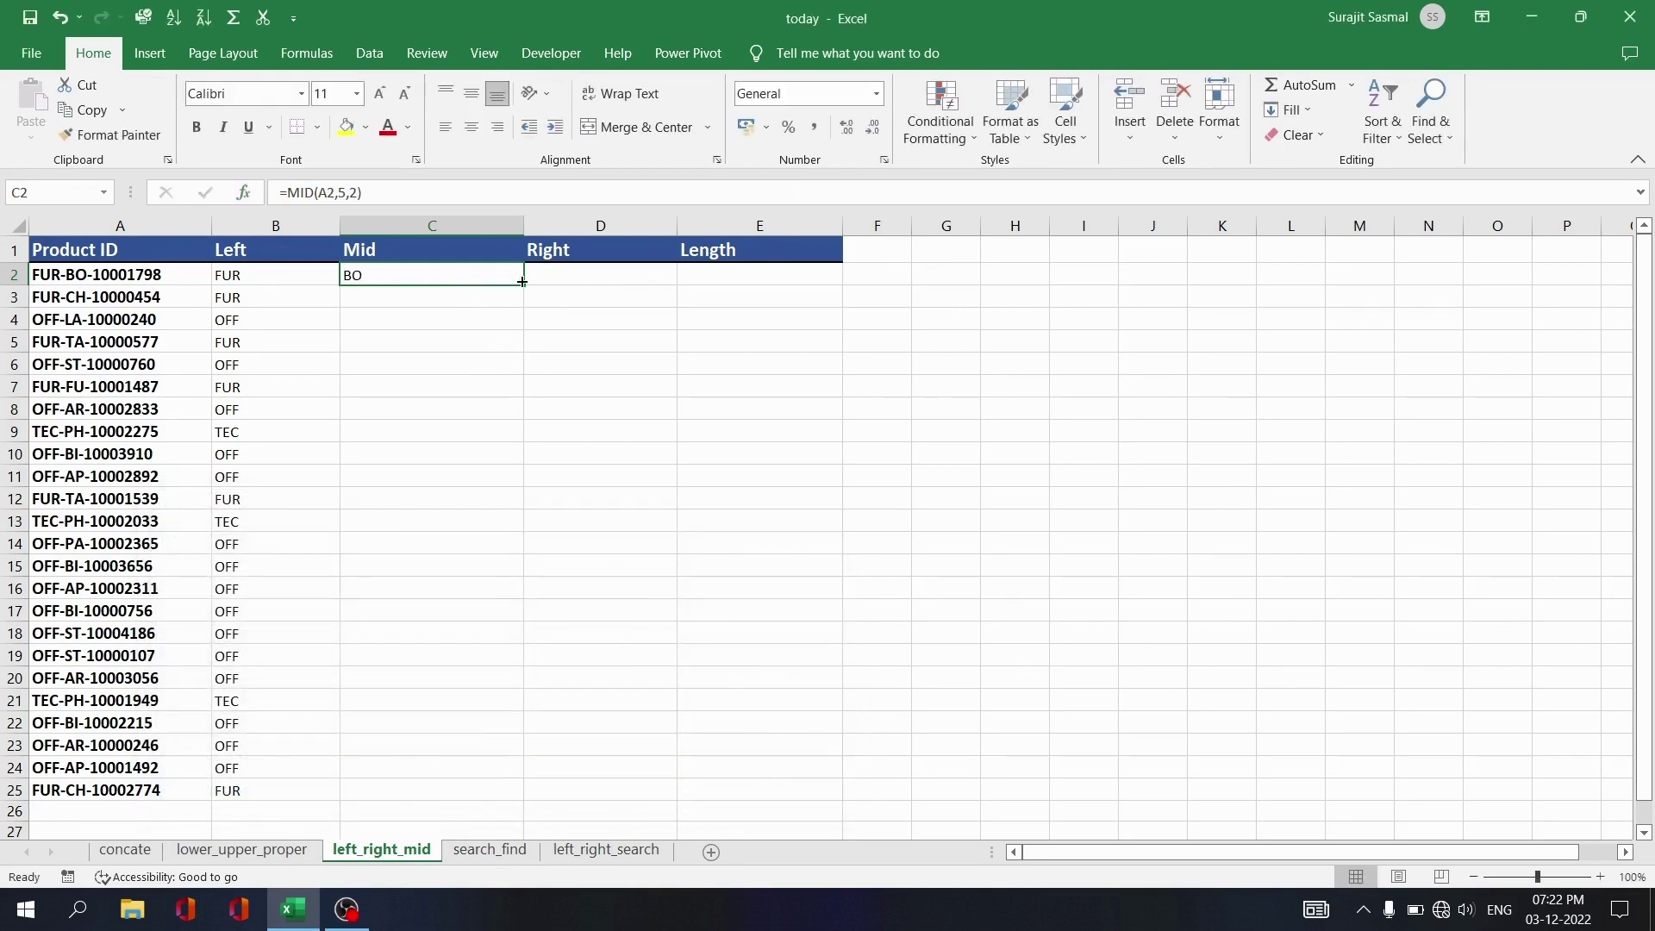
pyautogui.moveTo(525, 284); pyautogui.dragTo(525, 800)
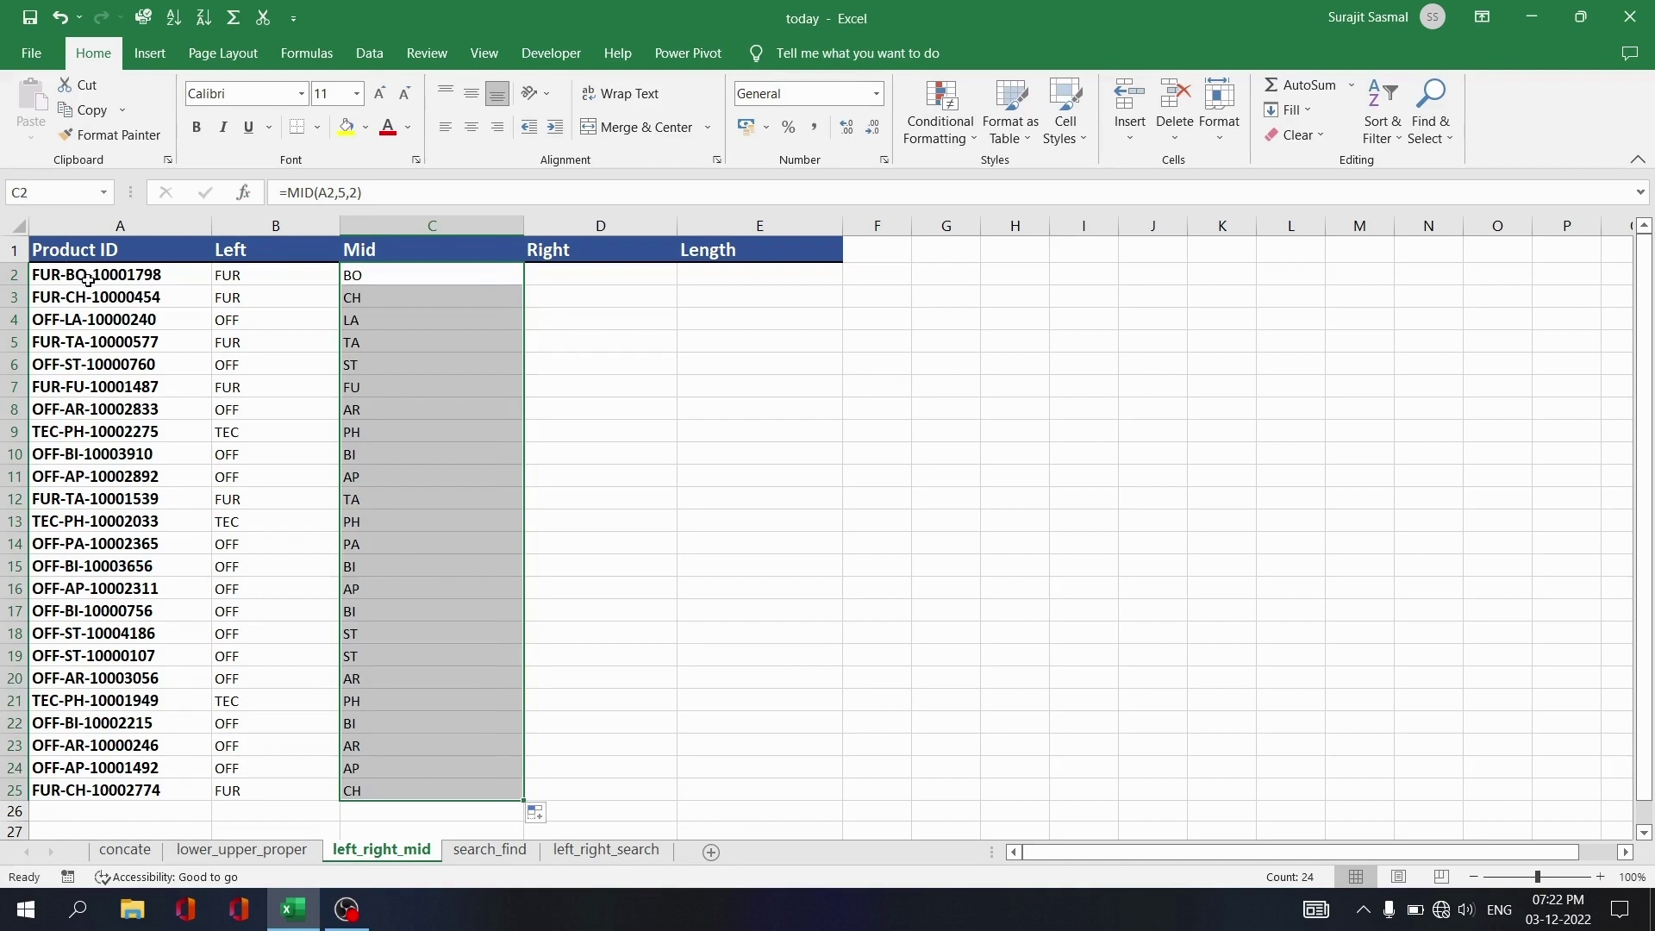
pyautogui.click(618, 280)
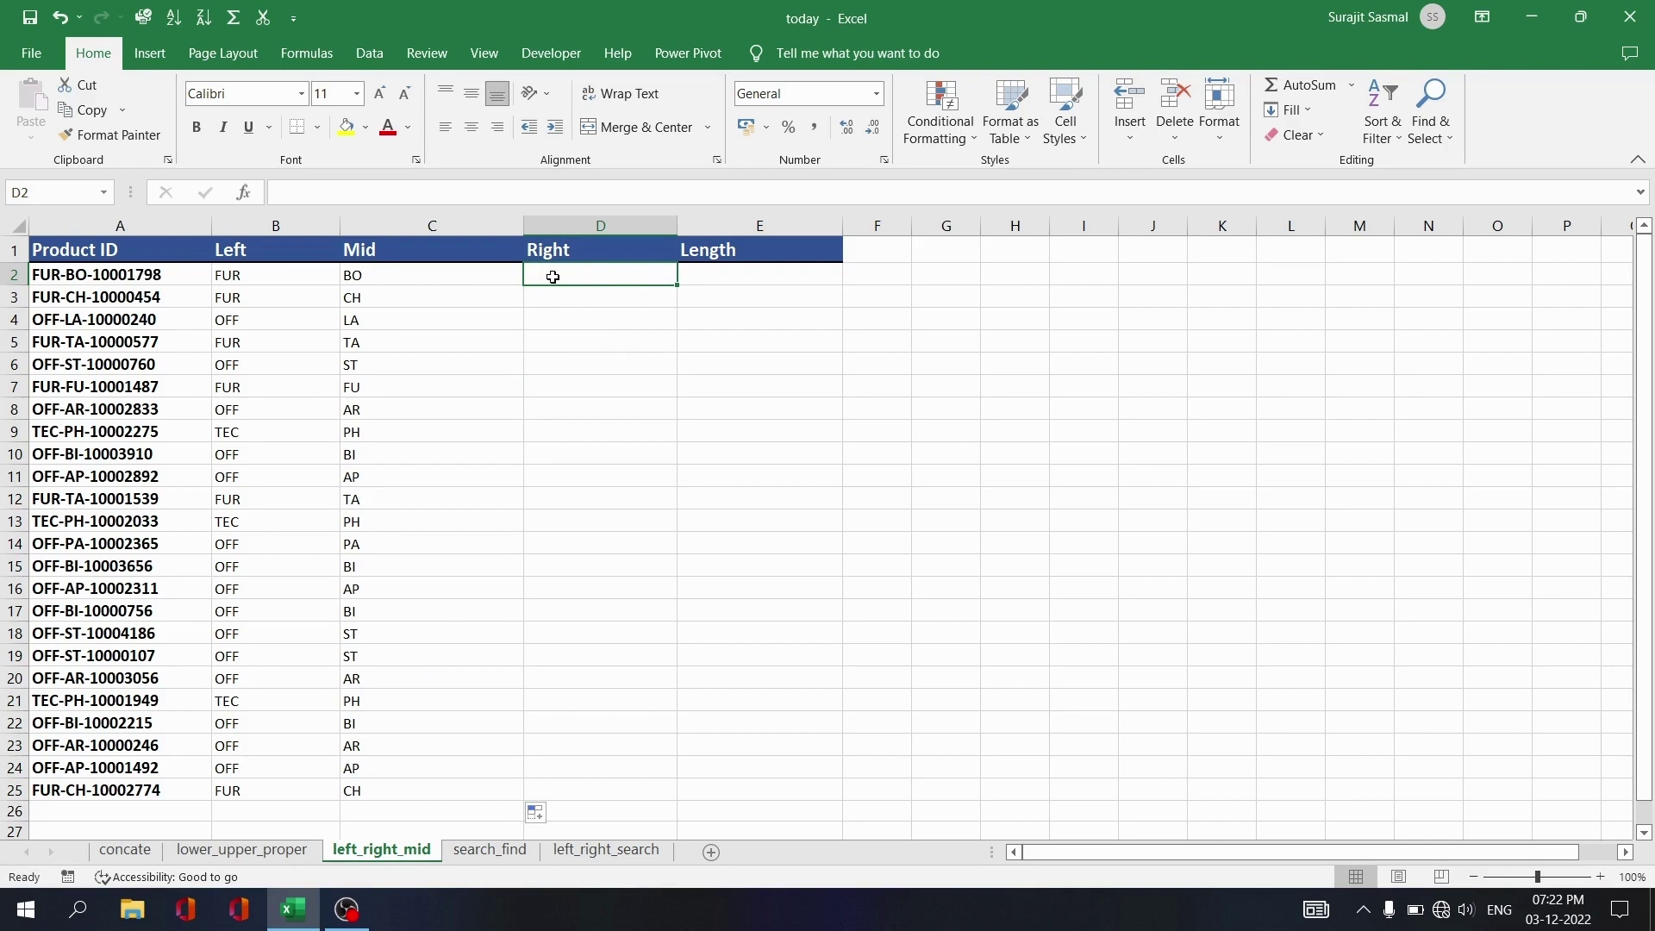
# Build =RIGHT(A2,8) in D2 with the argument dialog and fill it down to D25.
pyautogui.write('=')
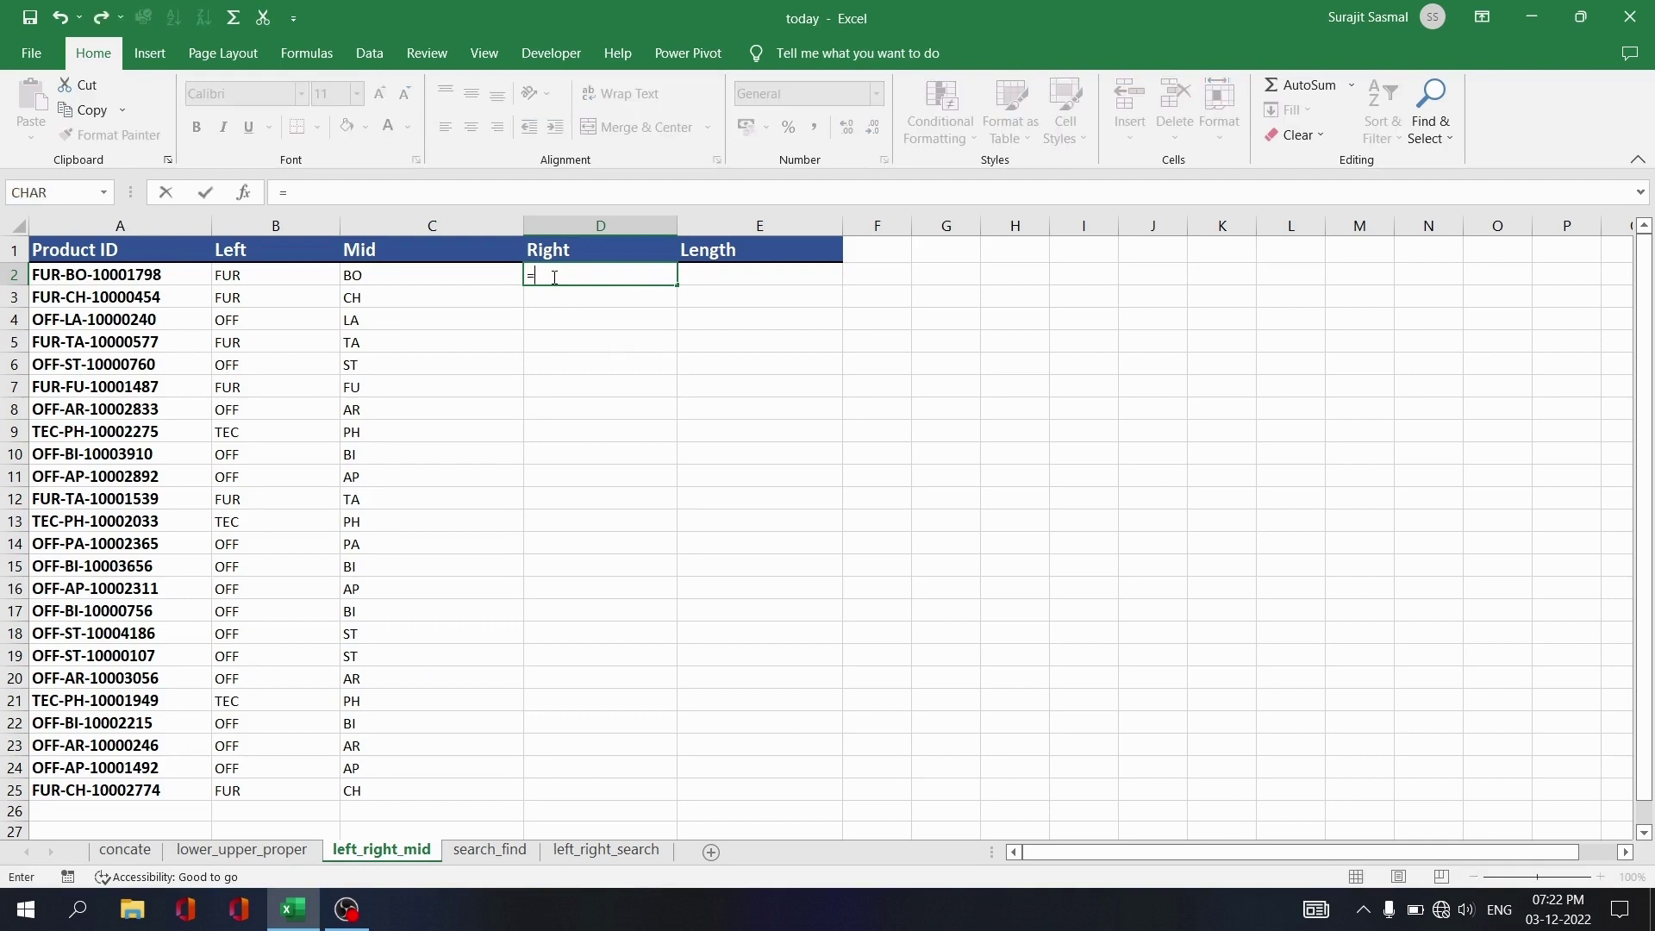
pyautogui.write('right')
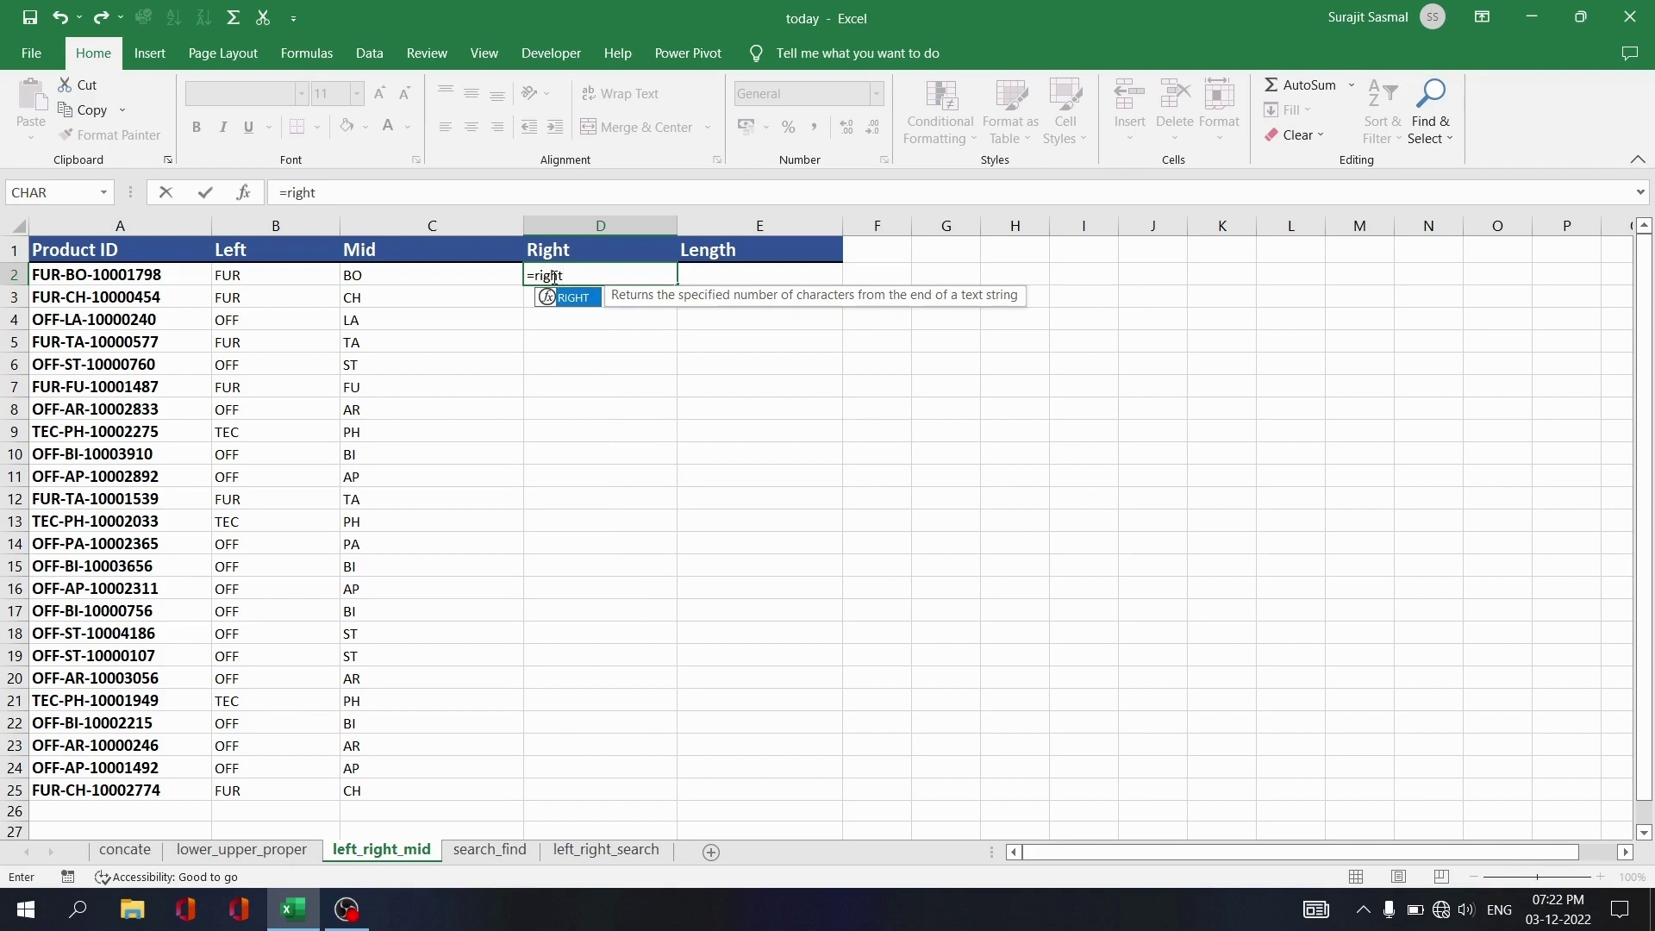
pyautogui.write('(')
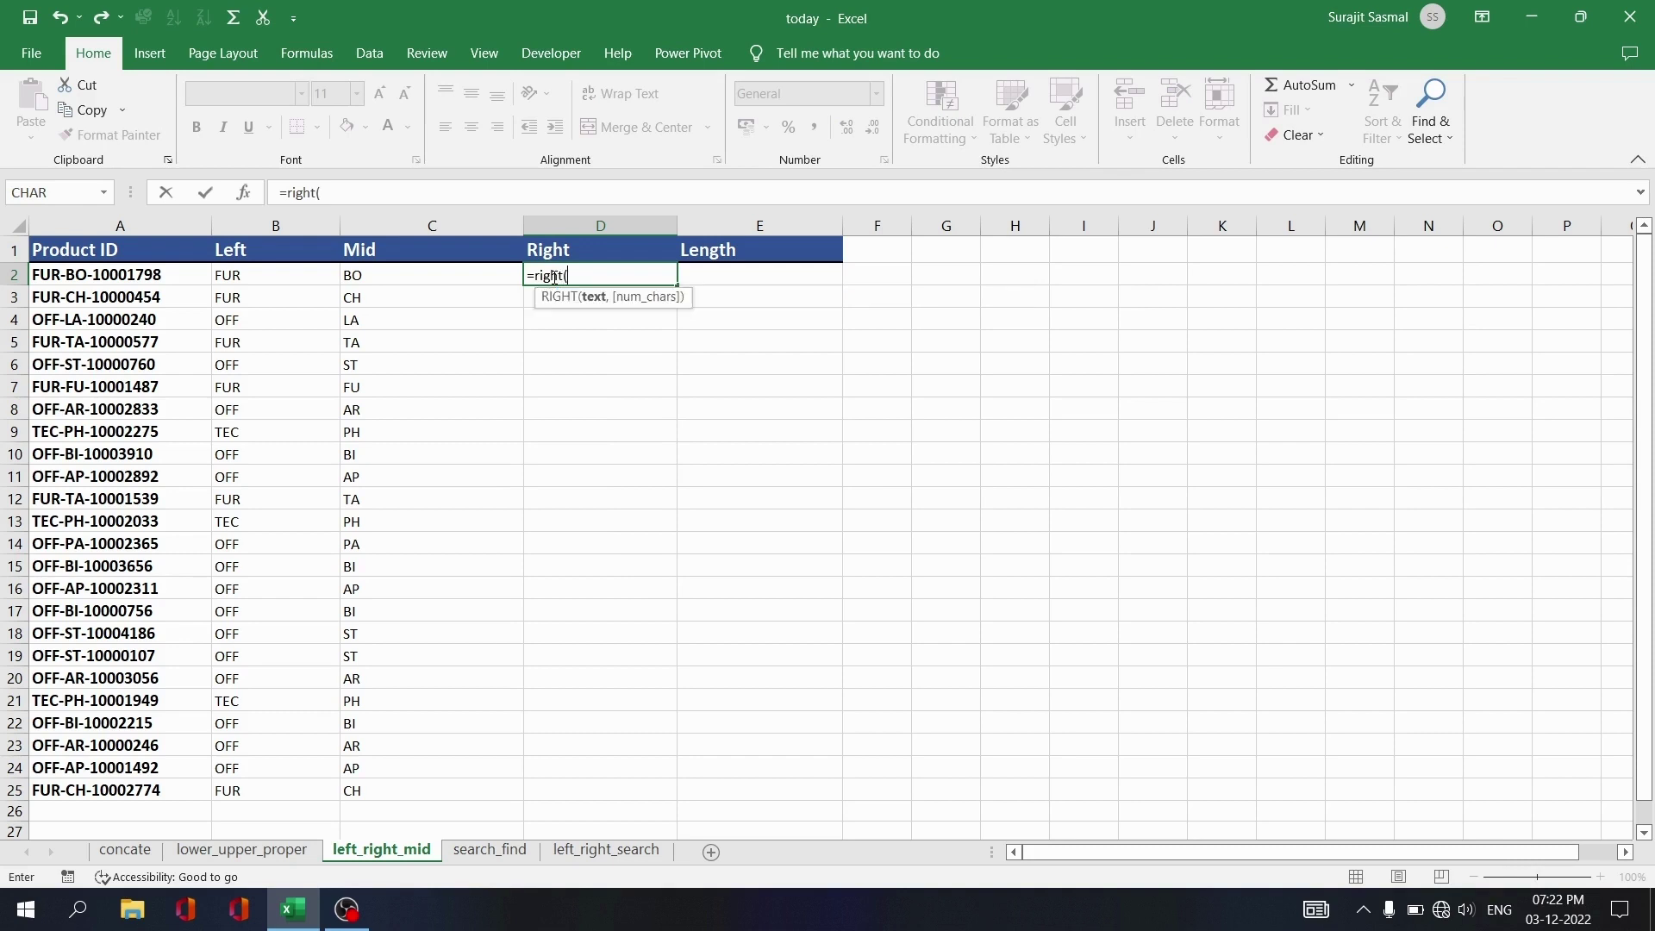
pyautogui.click(245, 193)
pyautogui.click(137, 271)
pyautogui.click(311, 602)
pyautogui.write('8')
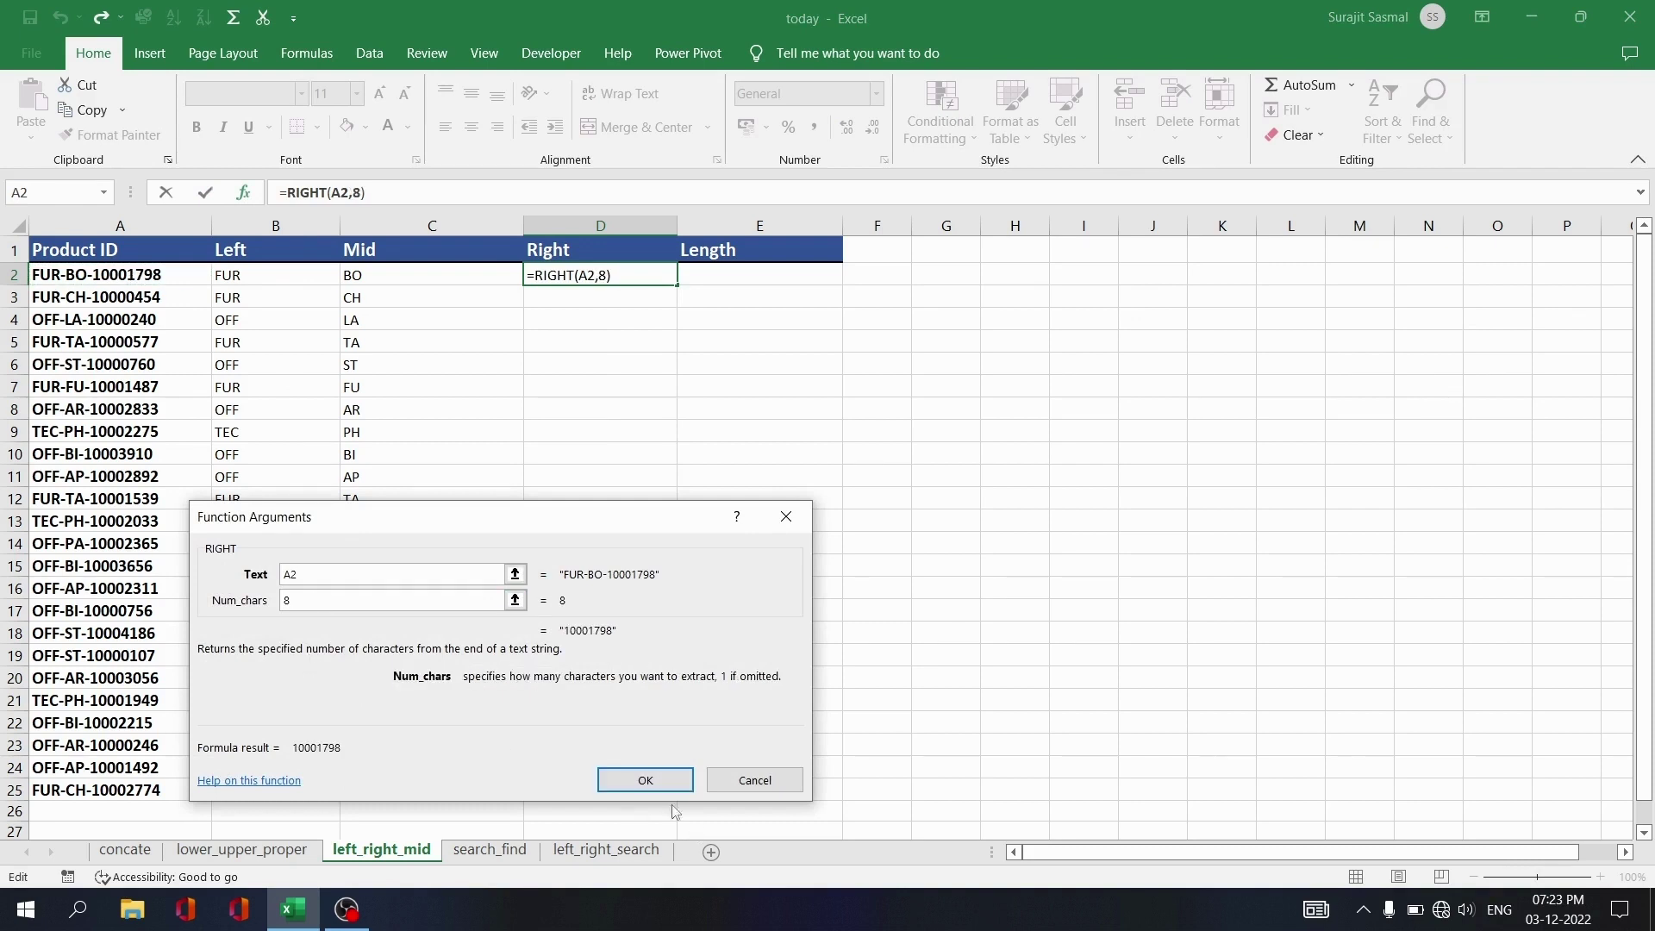
pyautogui.click(646, 779)
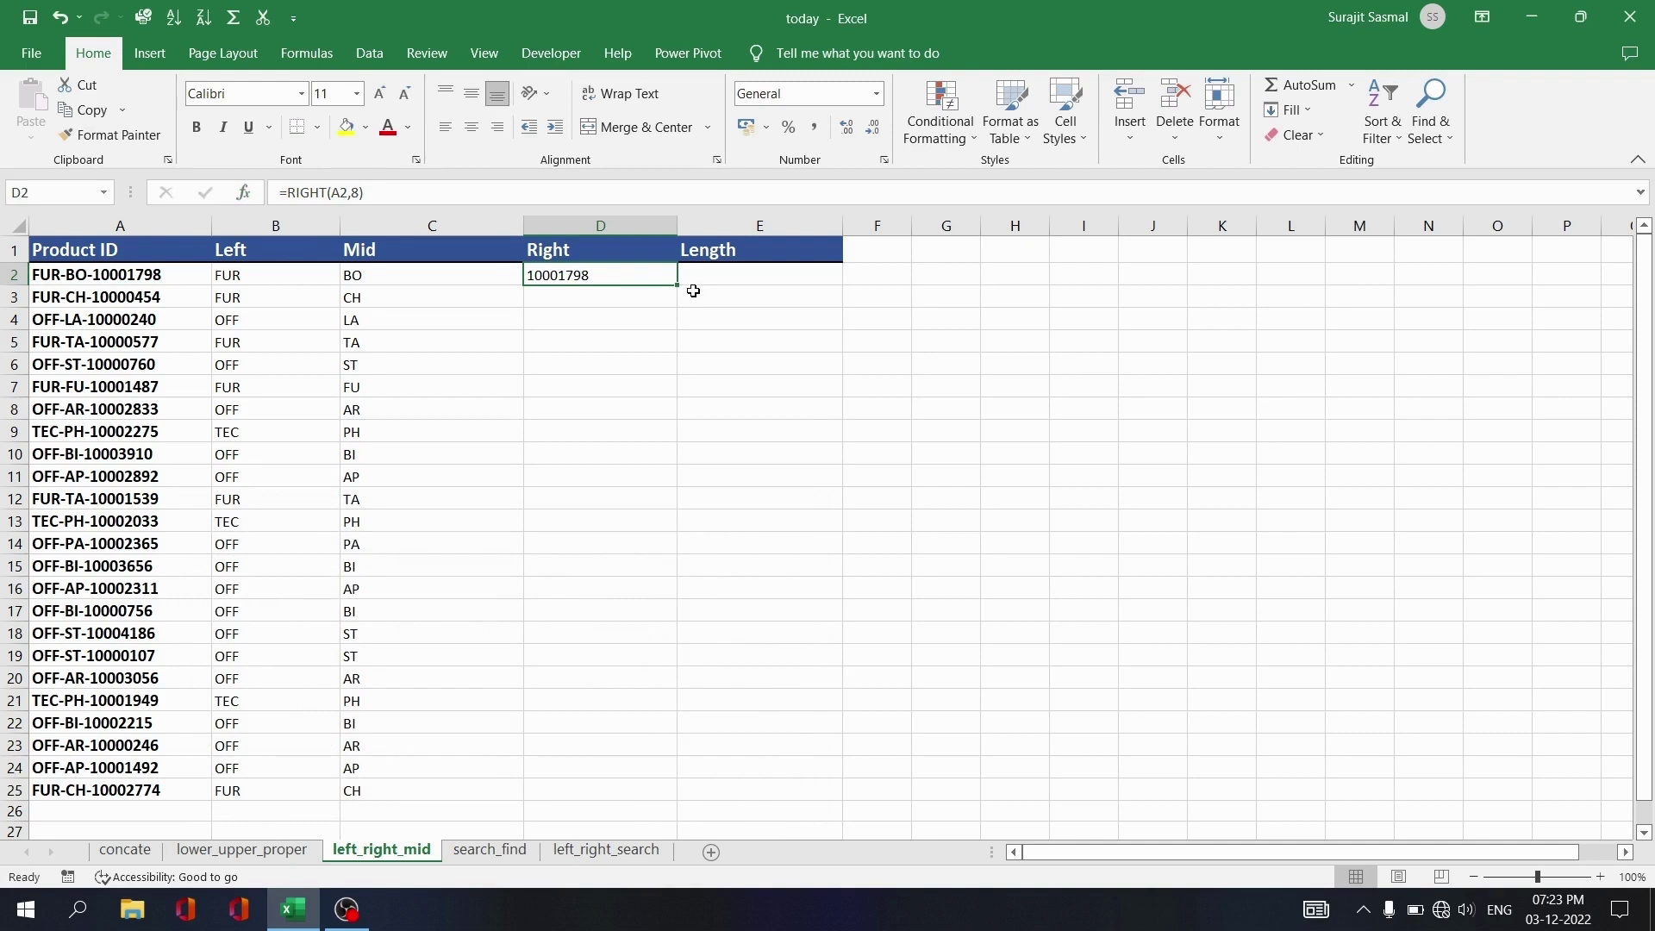
pyautogui.moveTo(676, 283); pyautogui.dragTo(661, 794)
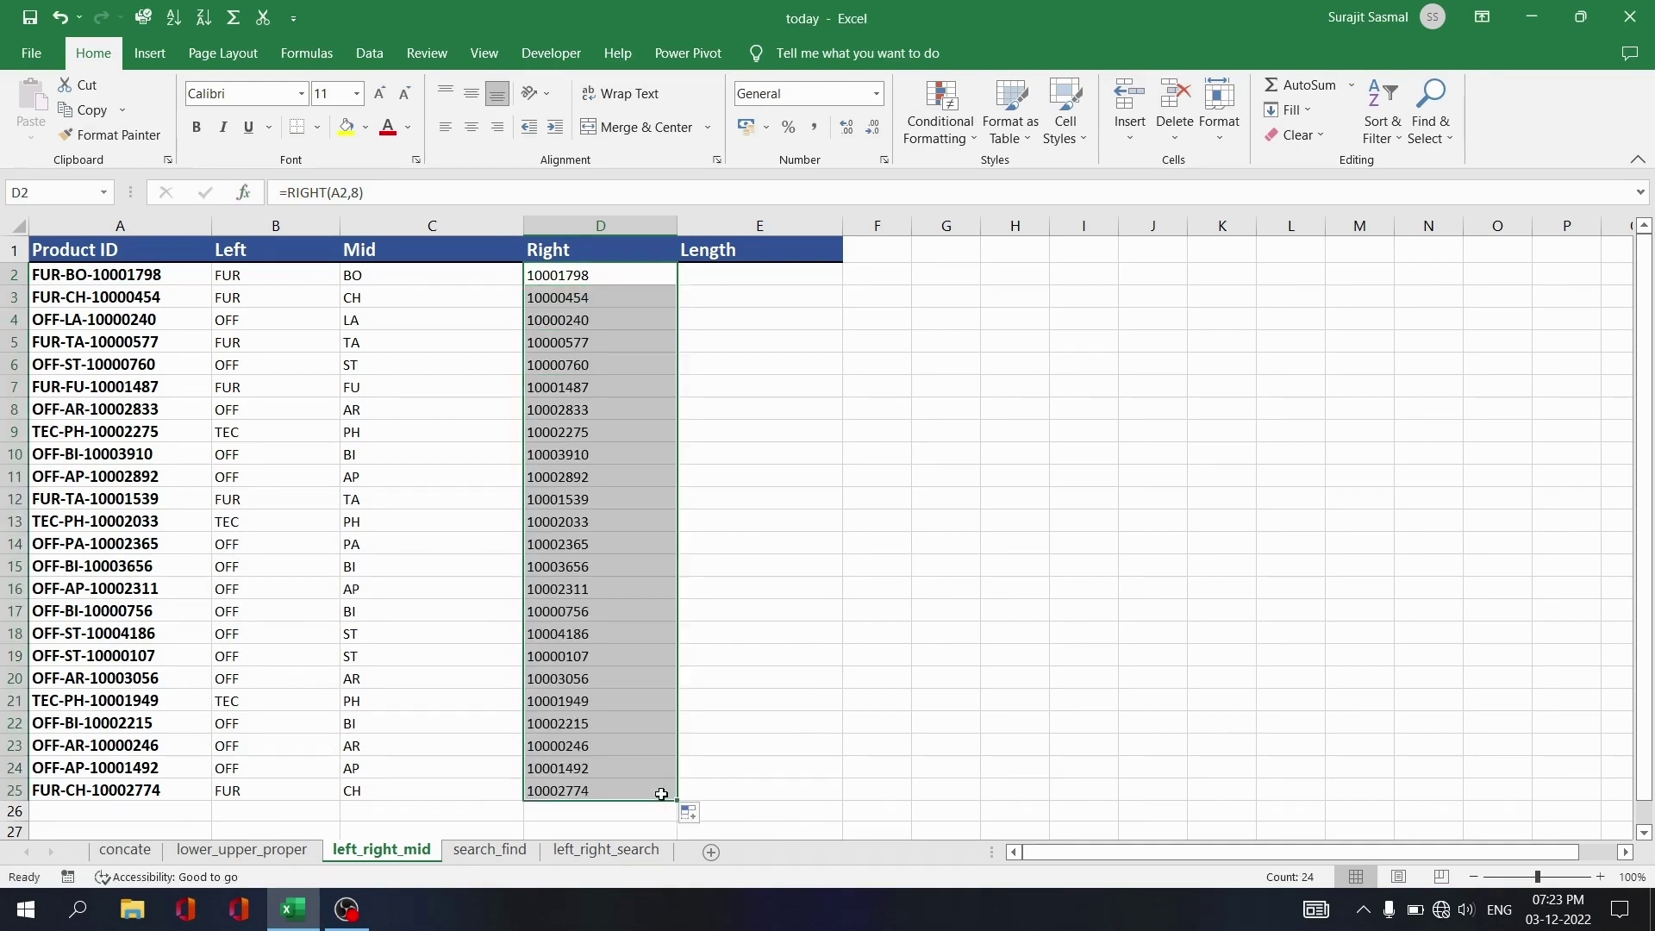
pyautogui.click(766, 274)
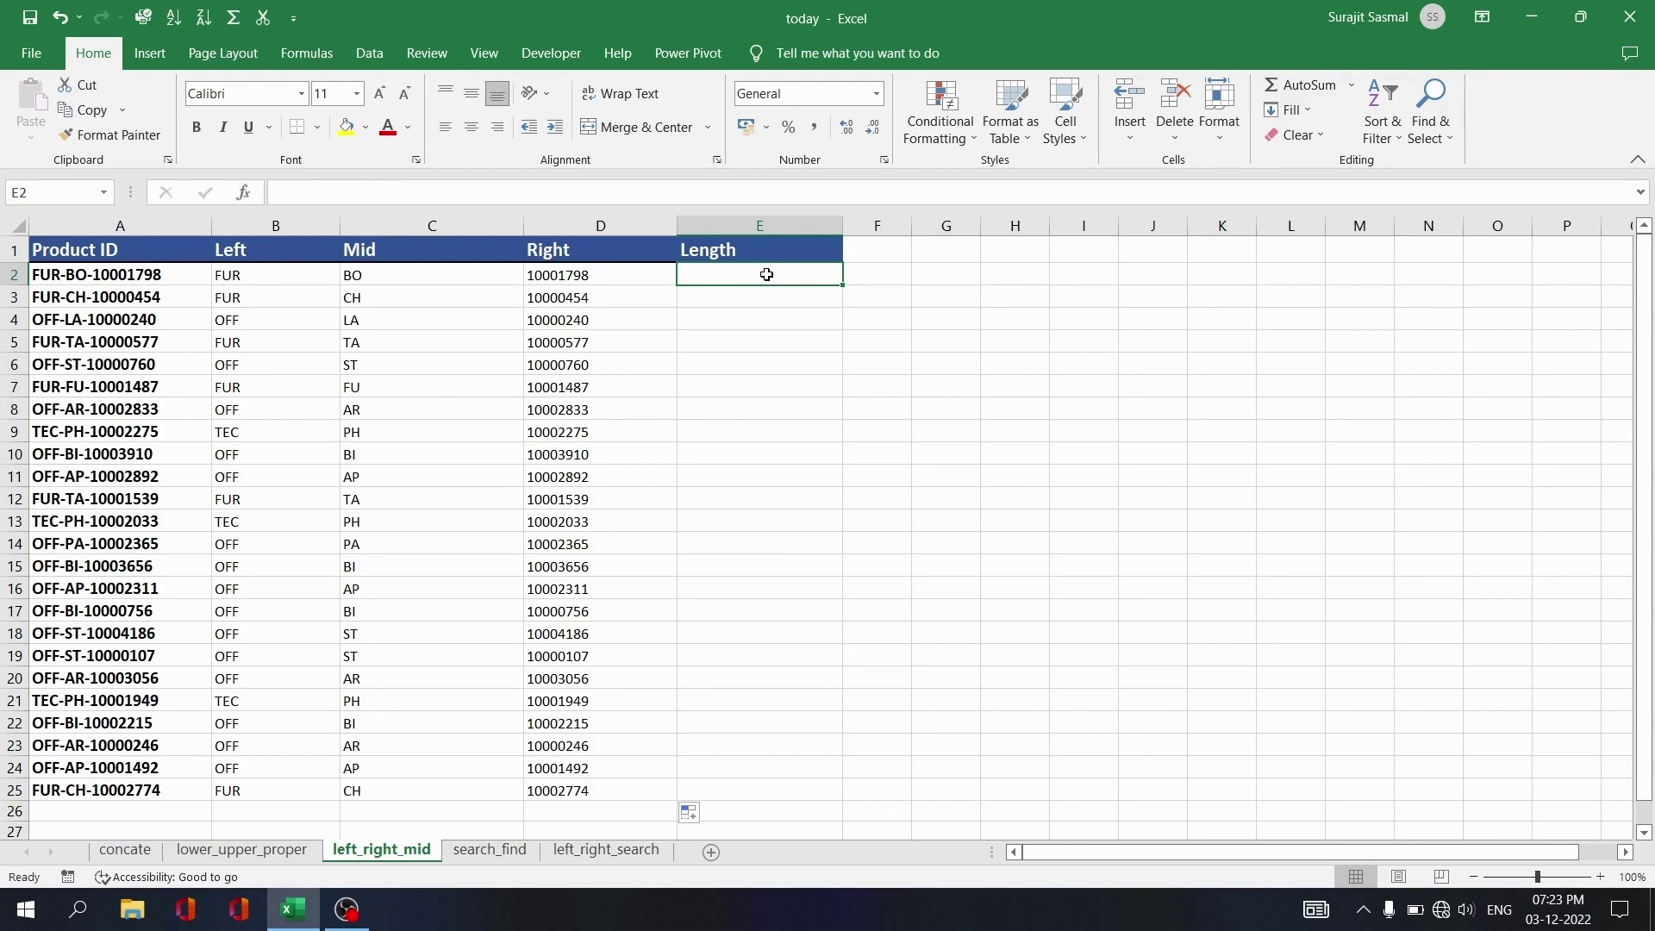
# Enter =LEN(A2) in E2 and fill it down to E25, showing 15 for every ID.
pyautogui.write('=')
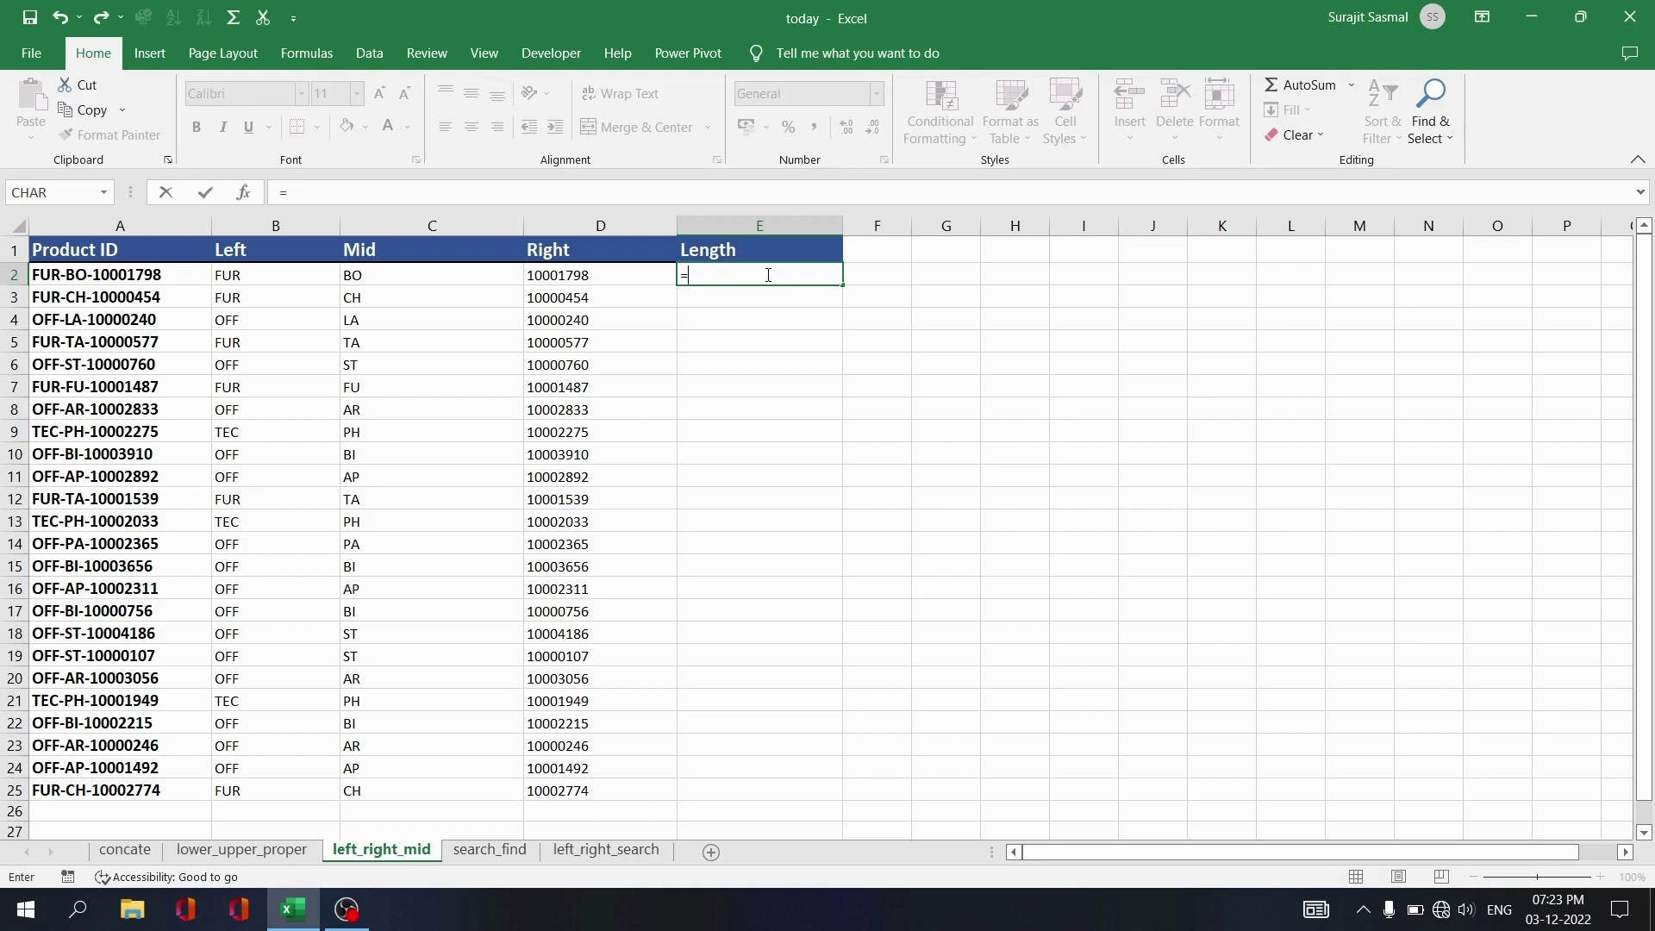
pyautogui.write('len(')
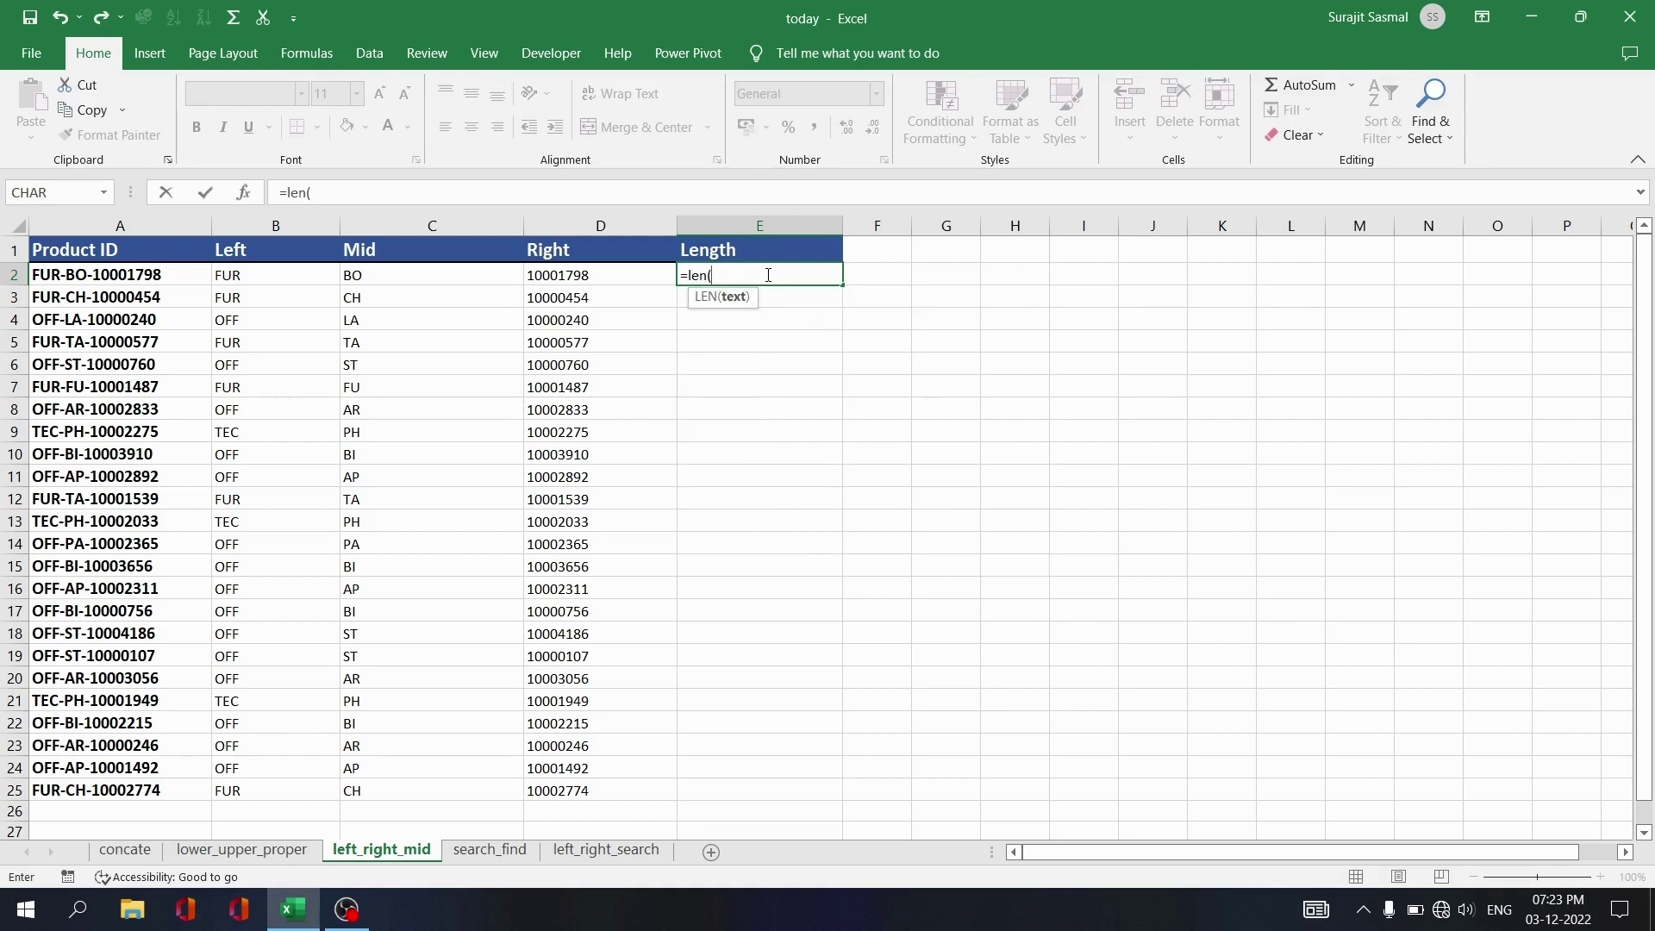
pyautogui.click(136, 276)
pyautogui.write(')')
pyautogui.press('Return')
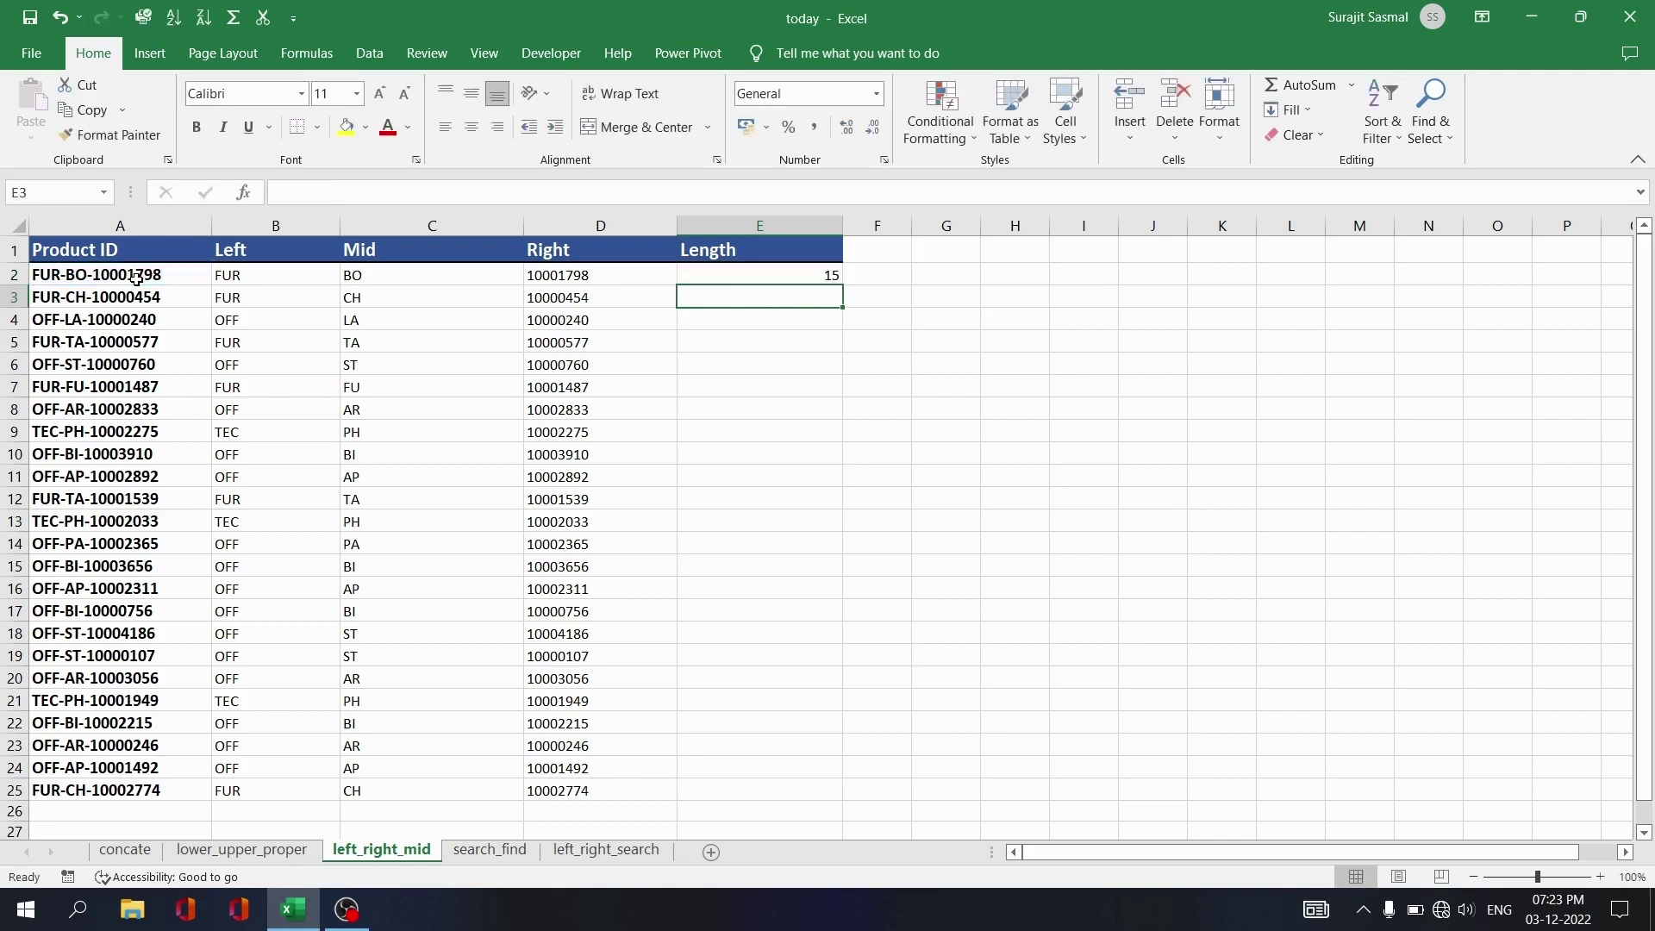
pyautogui.click(764, 276)
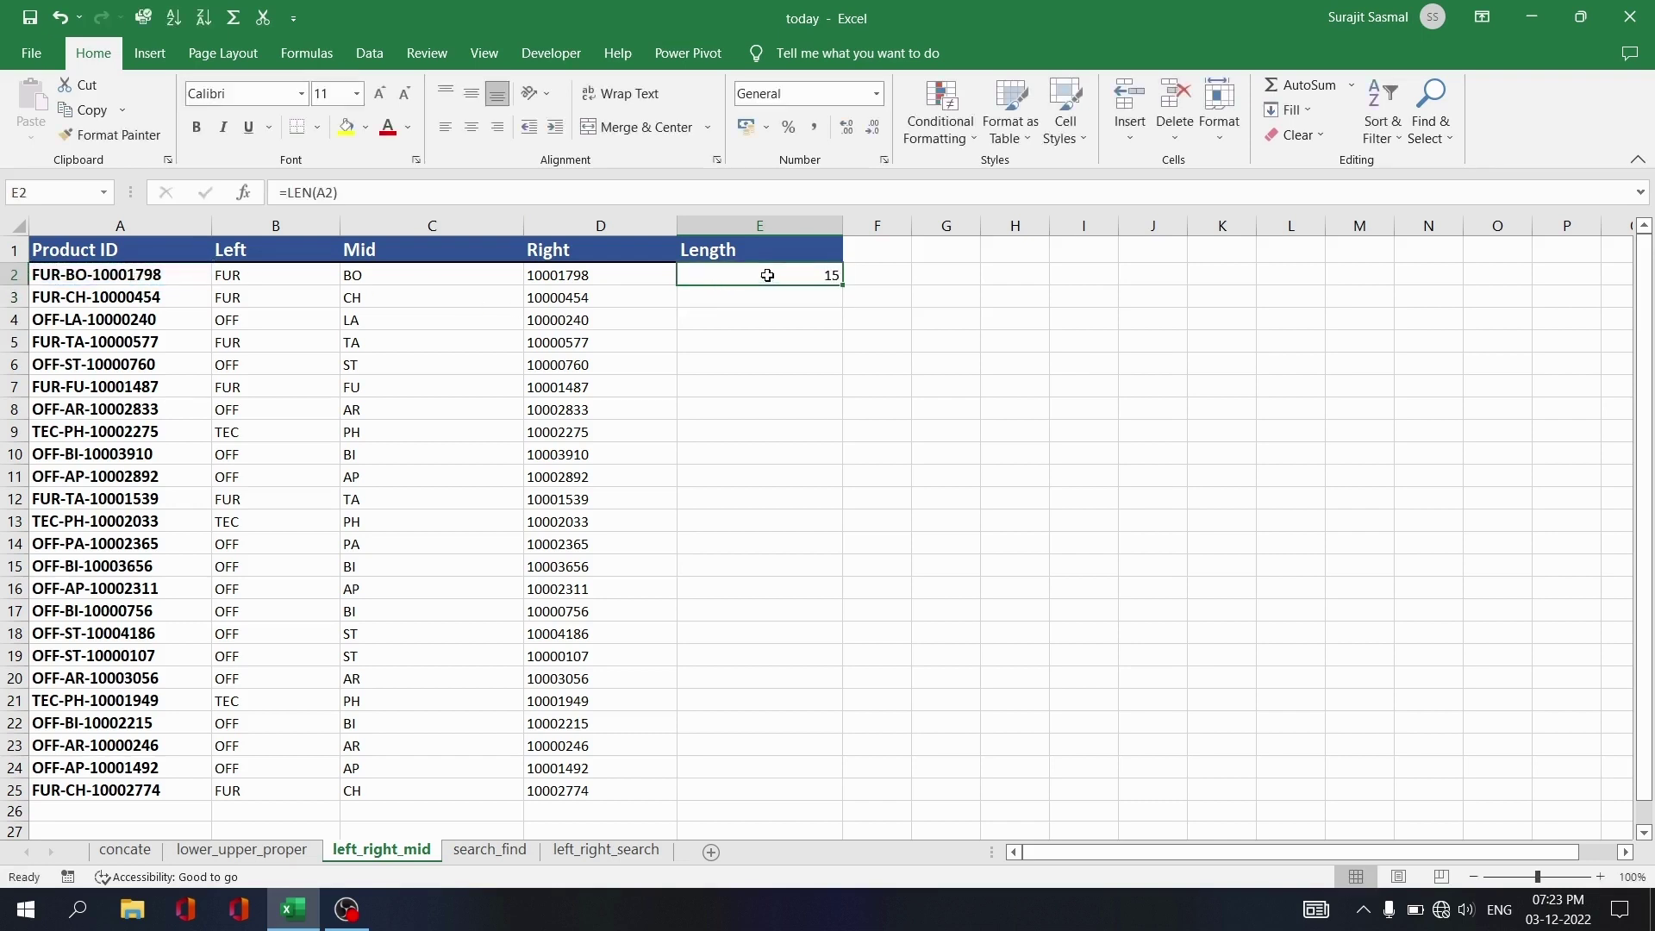
pyautogui.moveTo(844, 286); pyautogui.dragTo(839, 795)
pyautogui.click(877, 617)
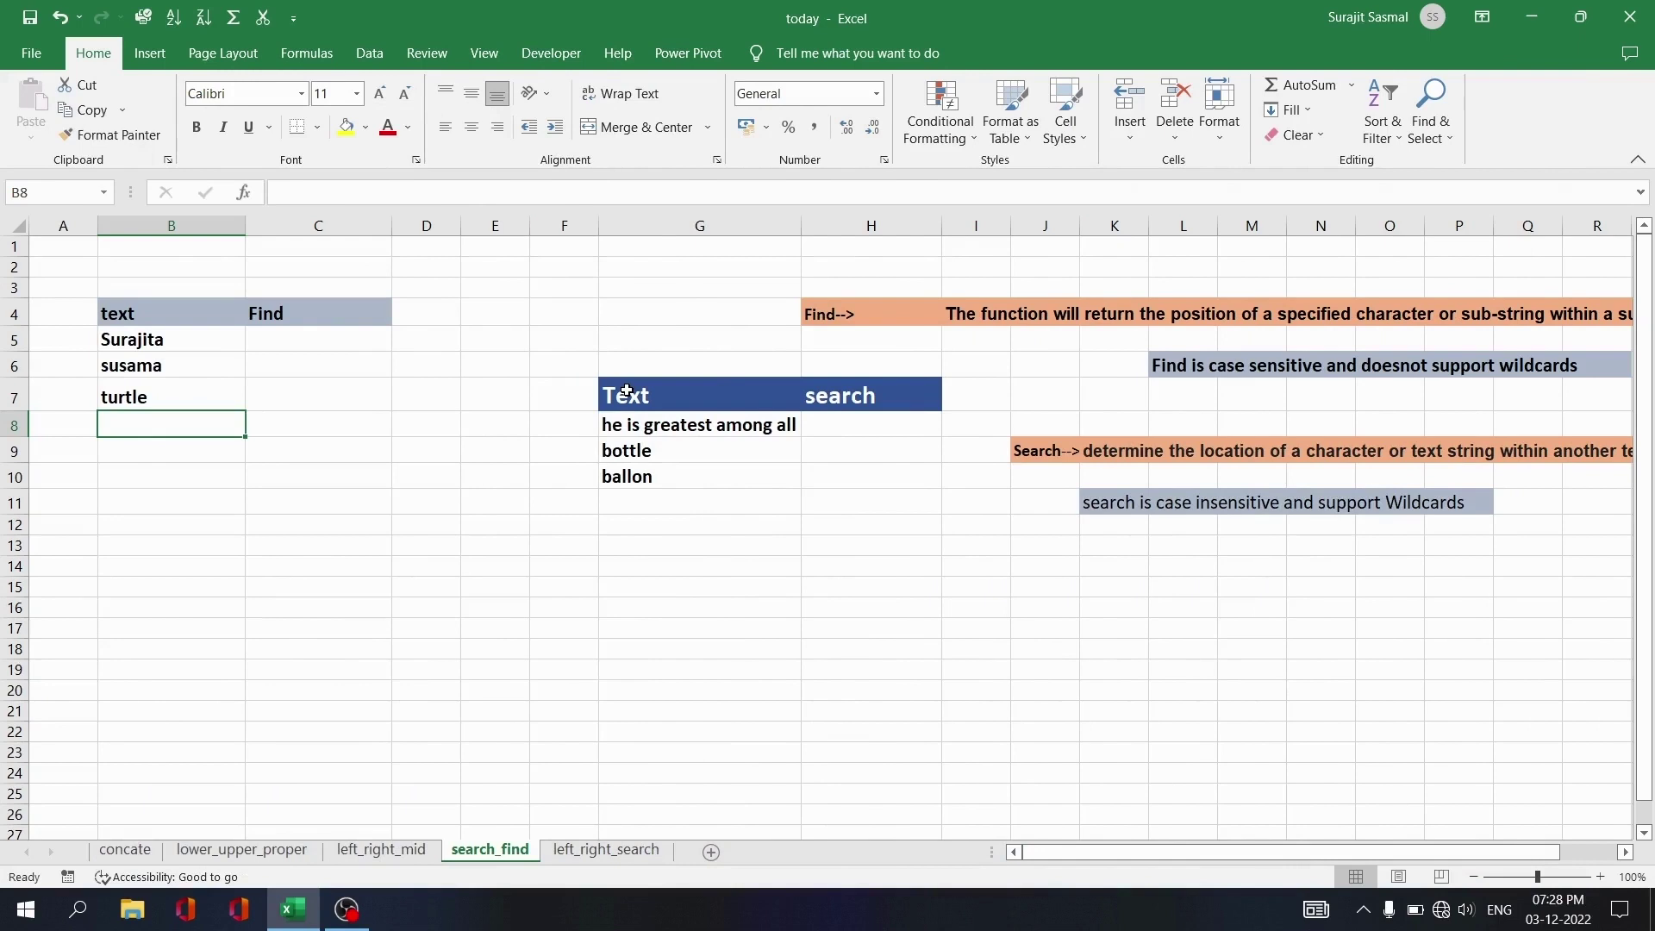
# Build =FIND("a",B5) in C5 with the argument dialog, returning position 4.
pyautogui.click(304, 341)
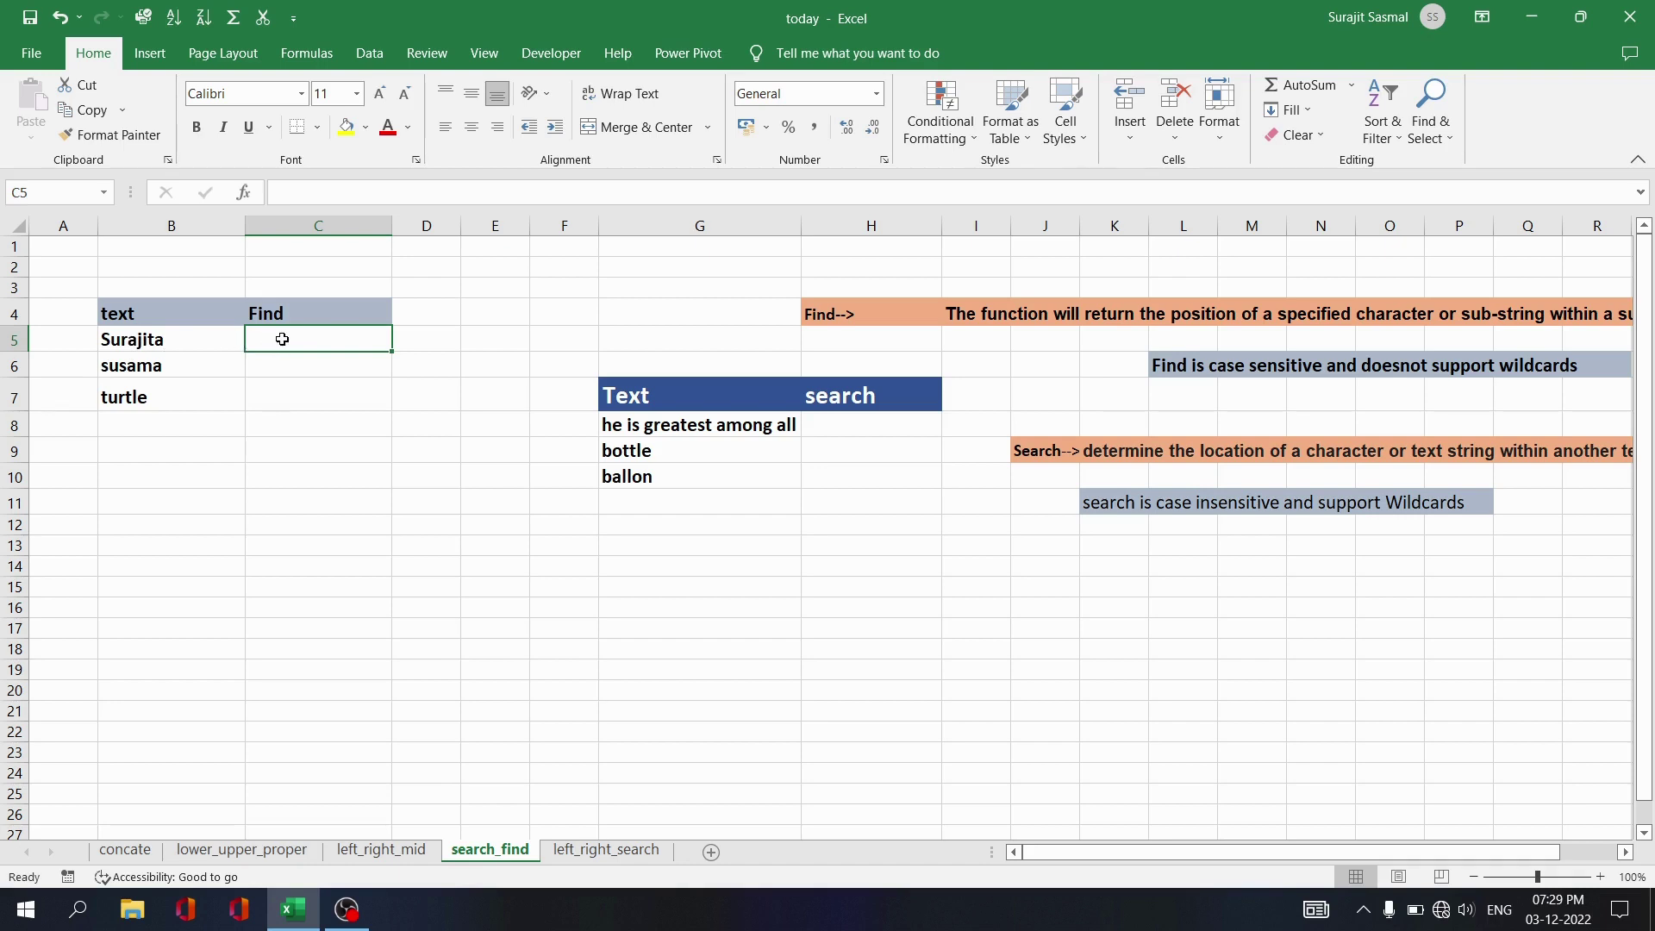
pyautogui.write('=')
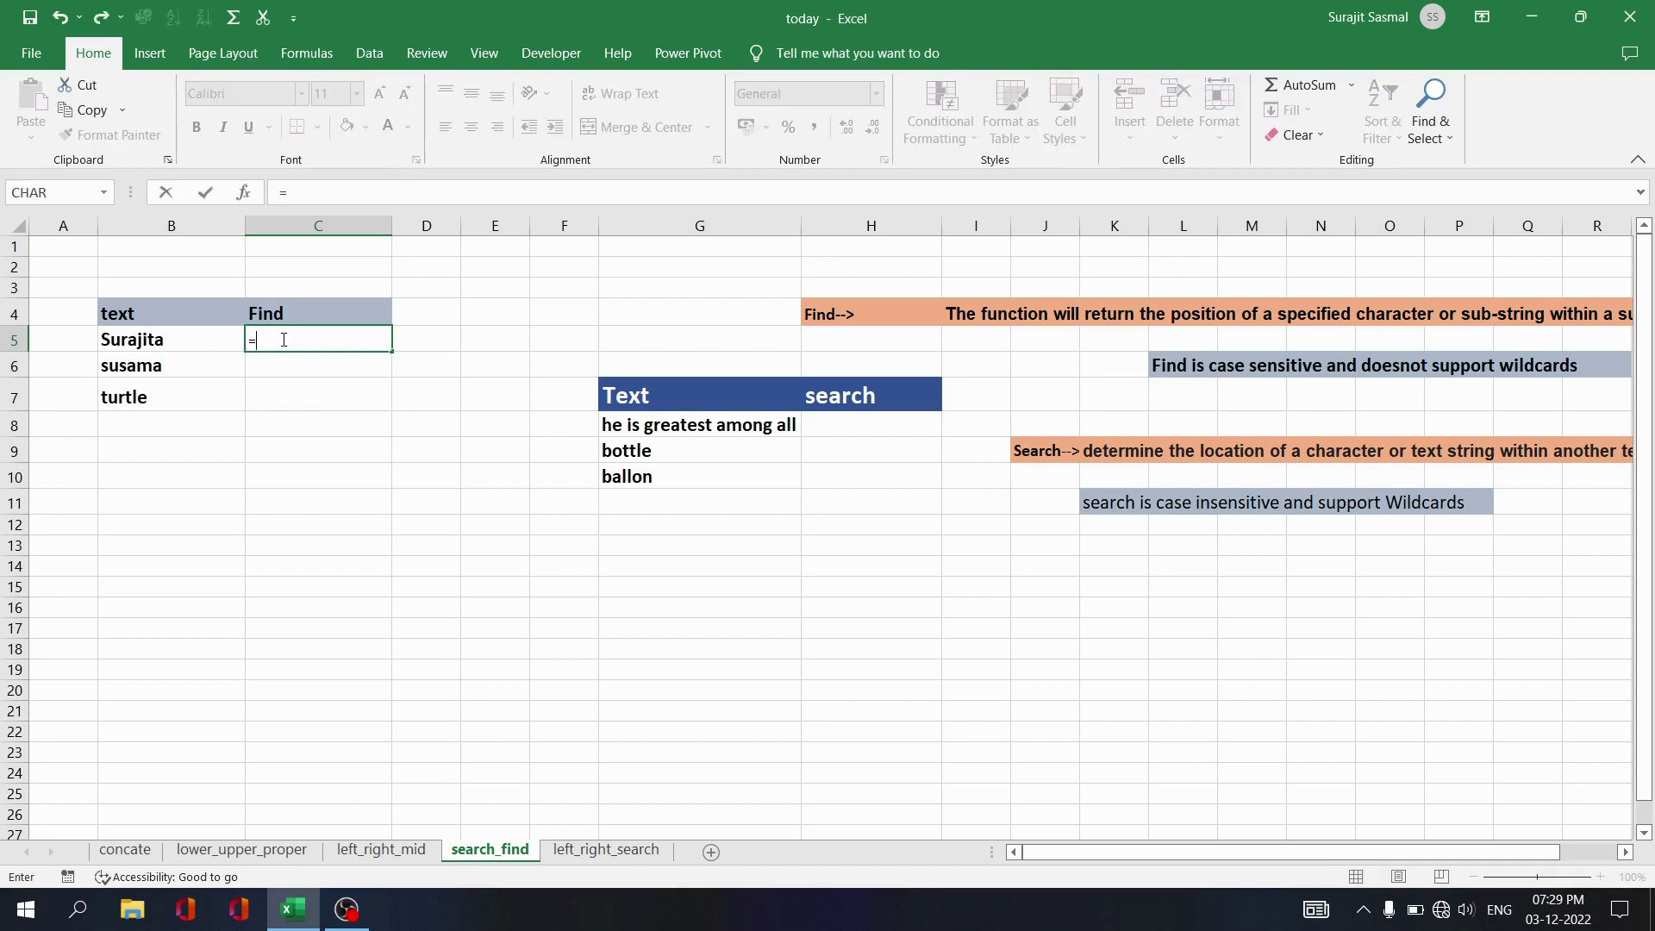
pyautogui.write('find(')
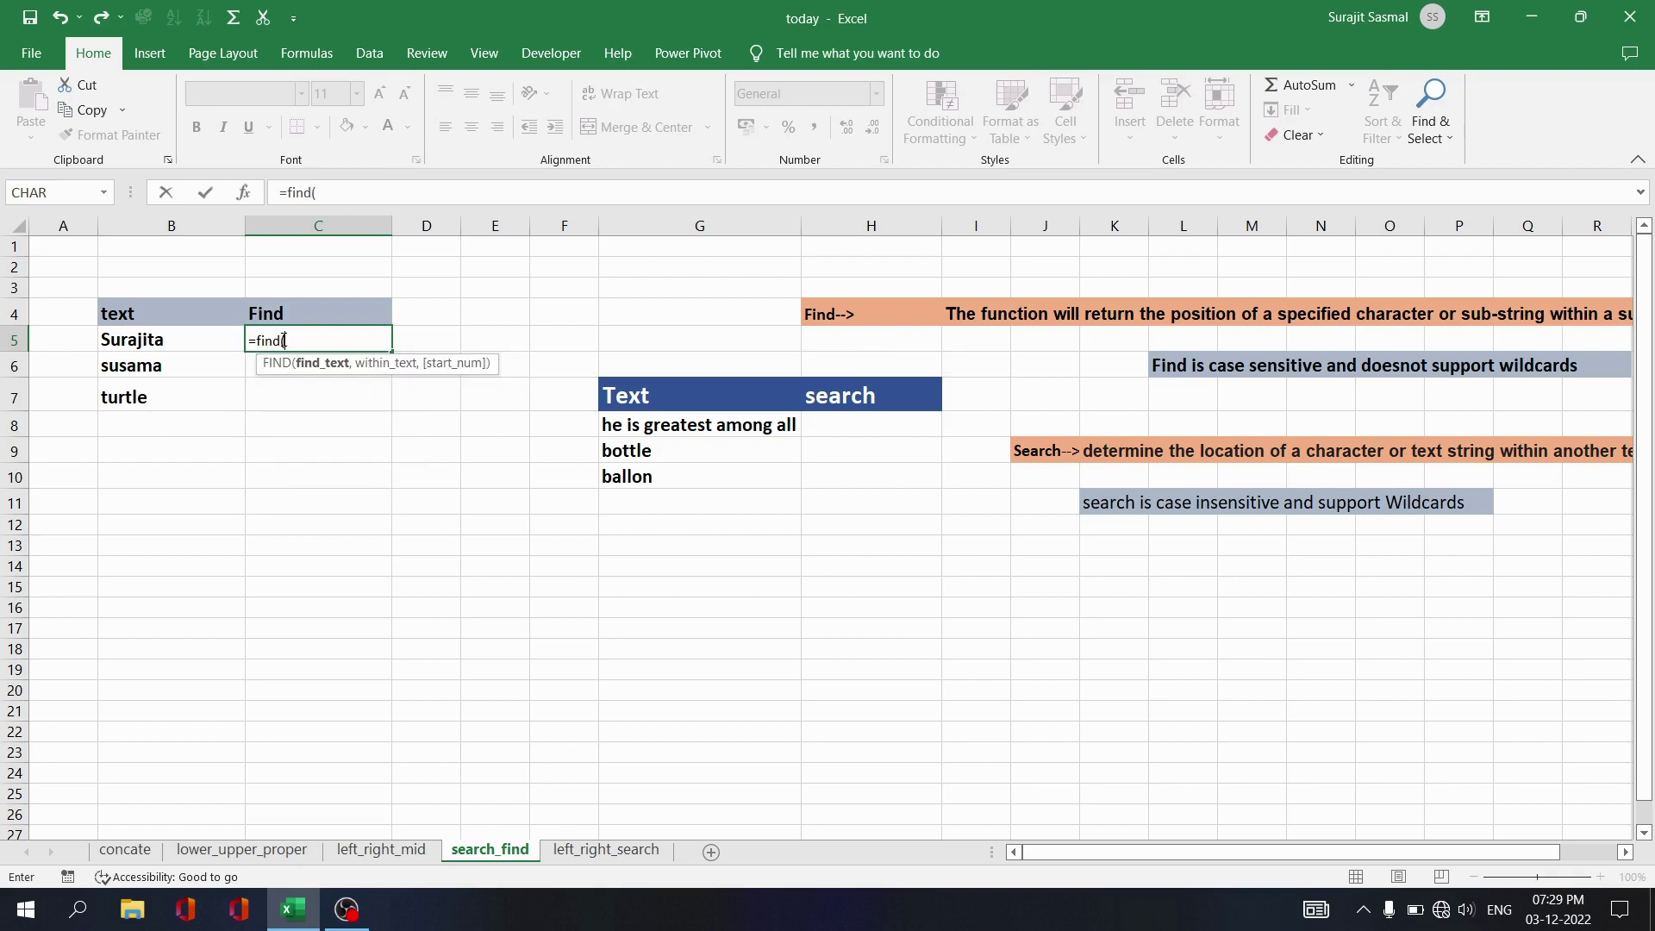
pyautogui.click(243, 191)
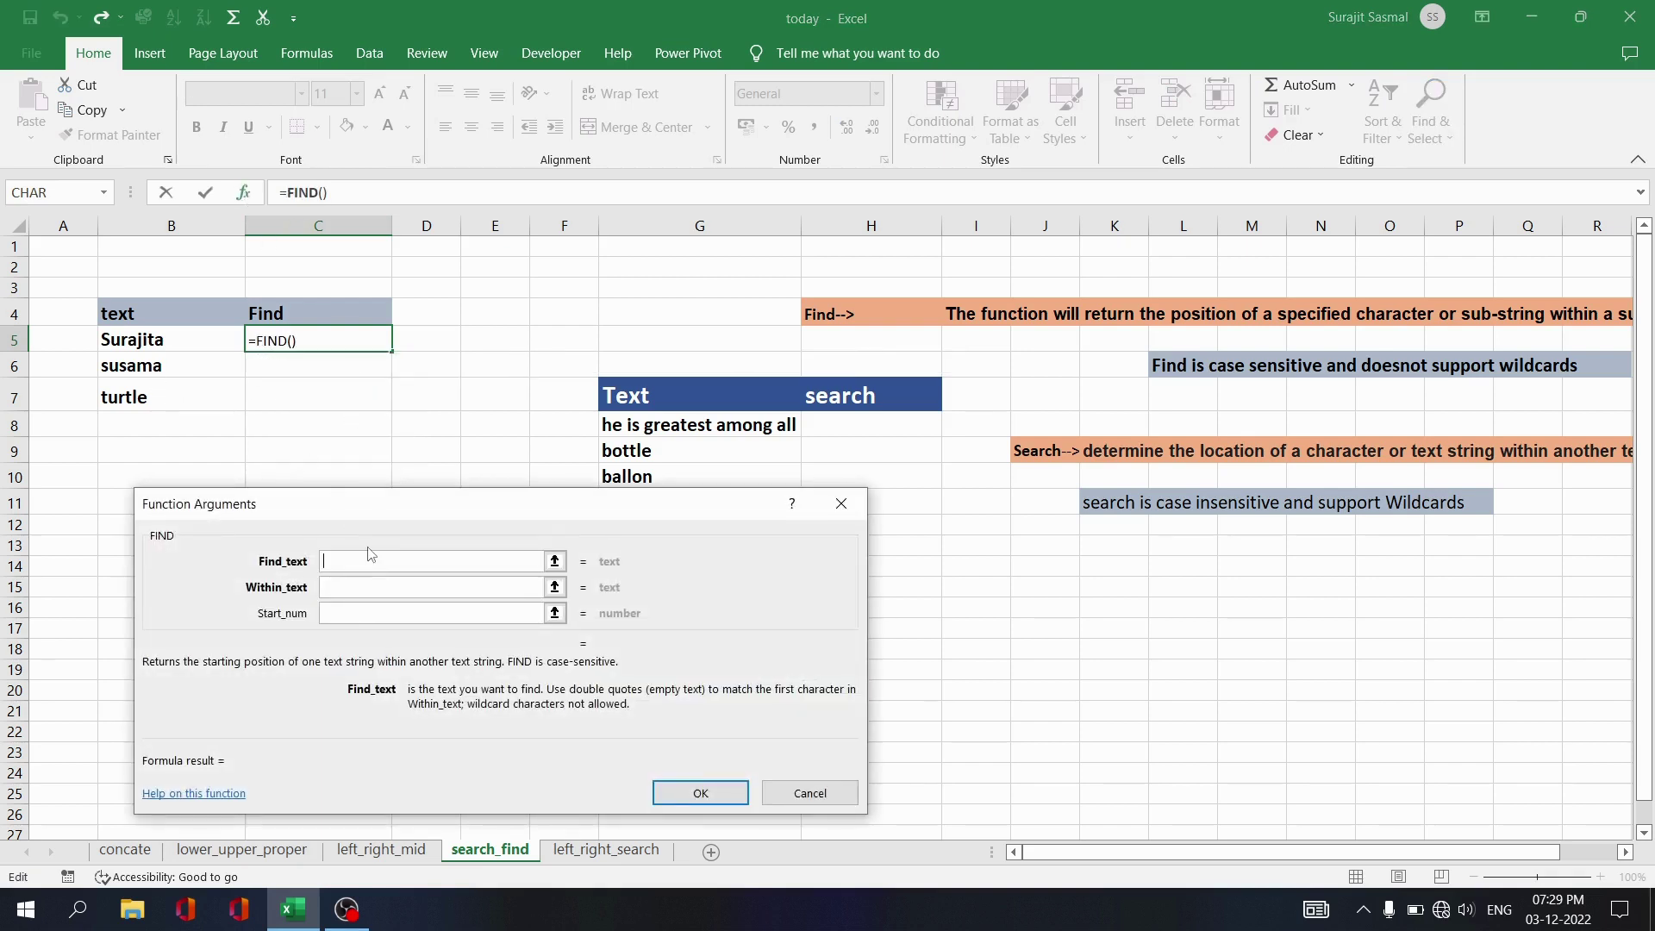
pyautogui.write('"a"')
pyautogui.click(367, 582)
pyautogui.click(187, 343)
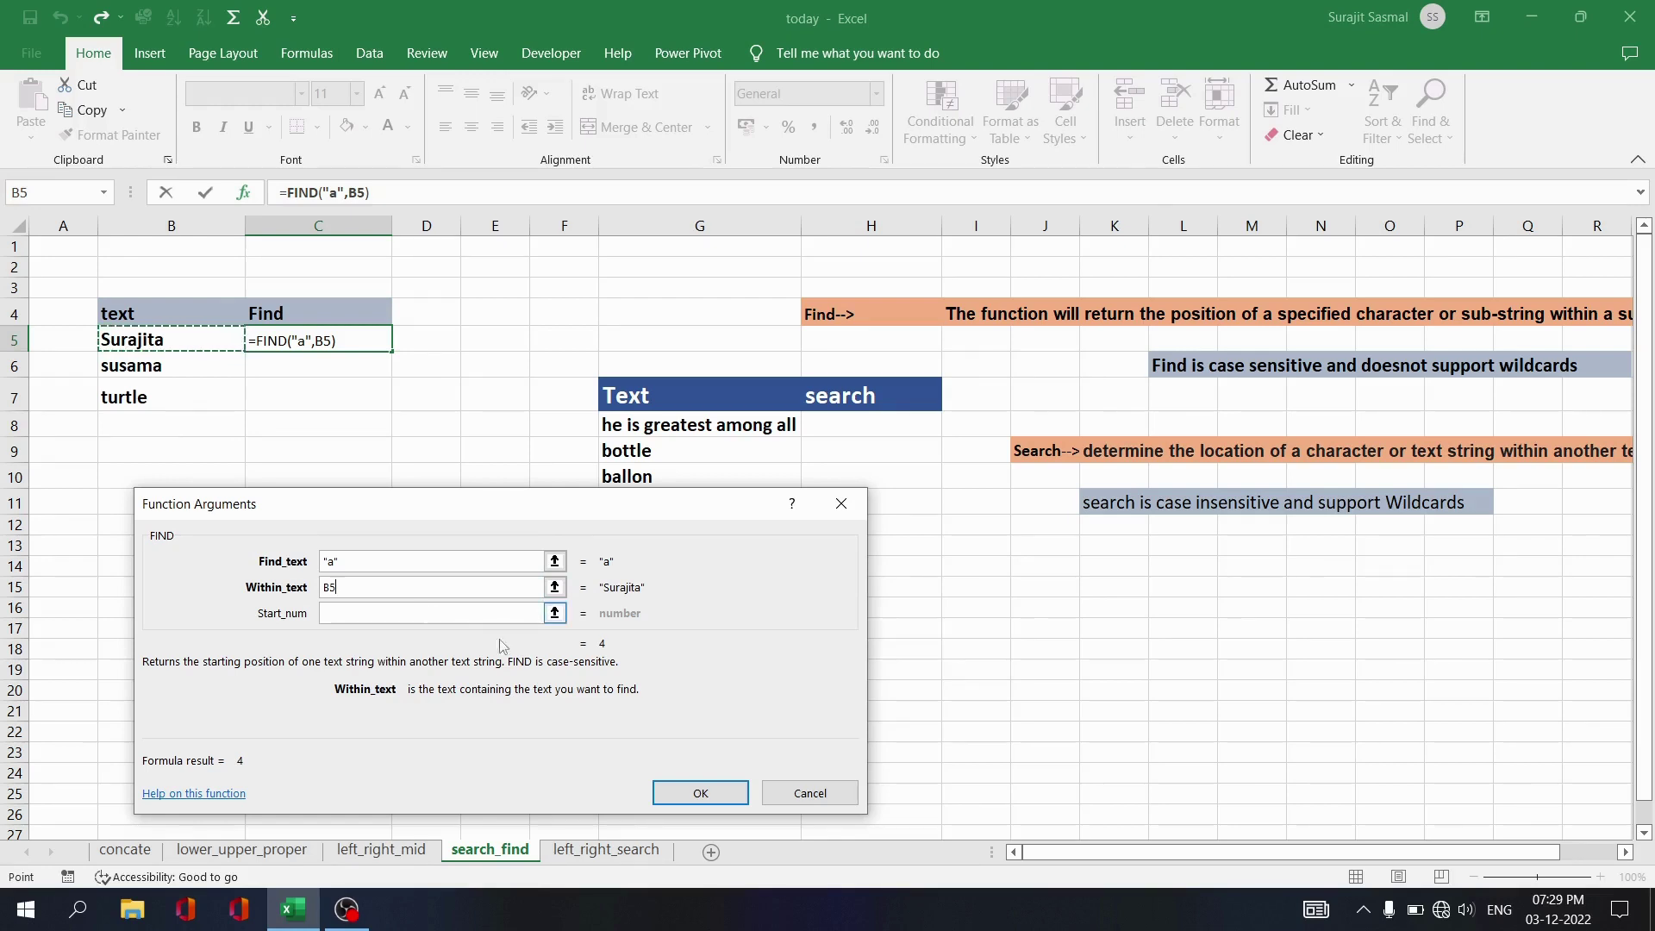
pyautogui.click(693, 786)
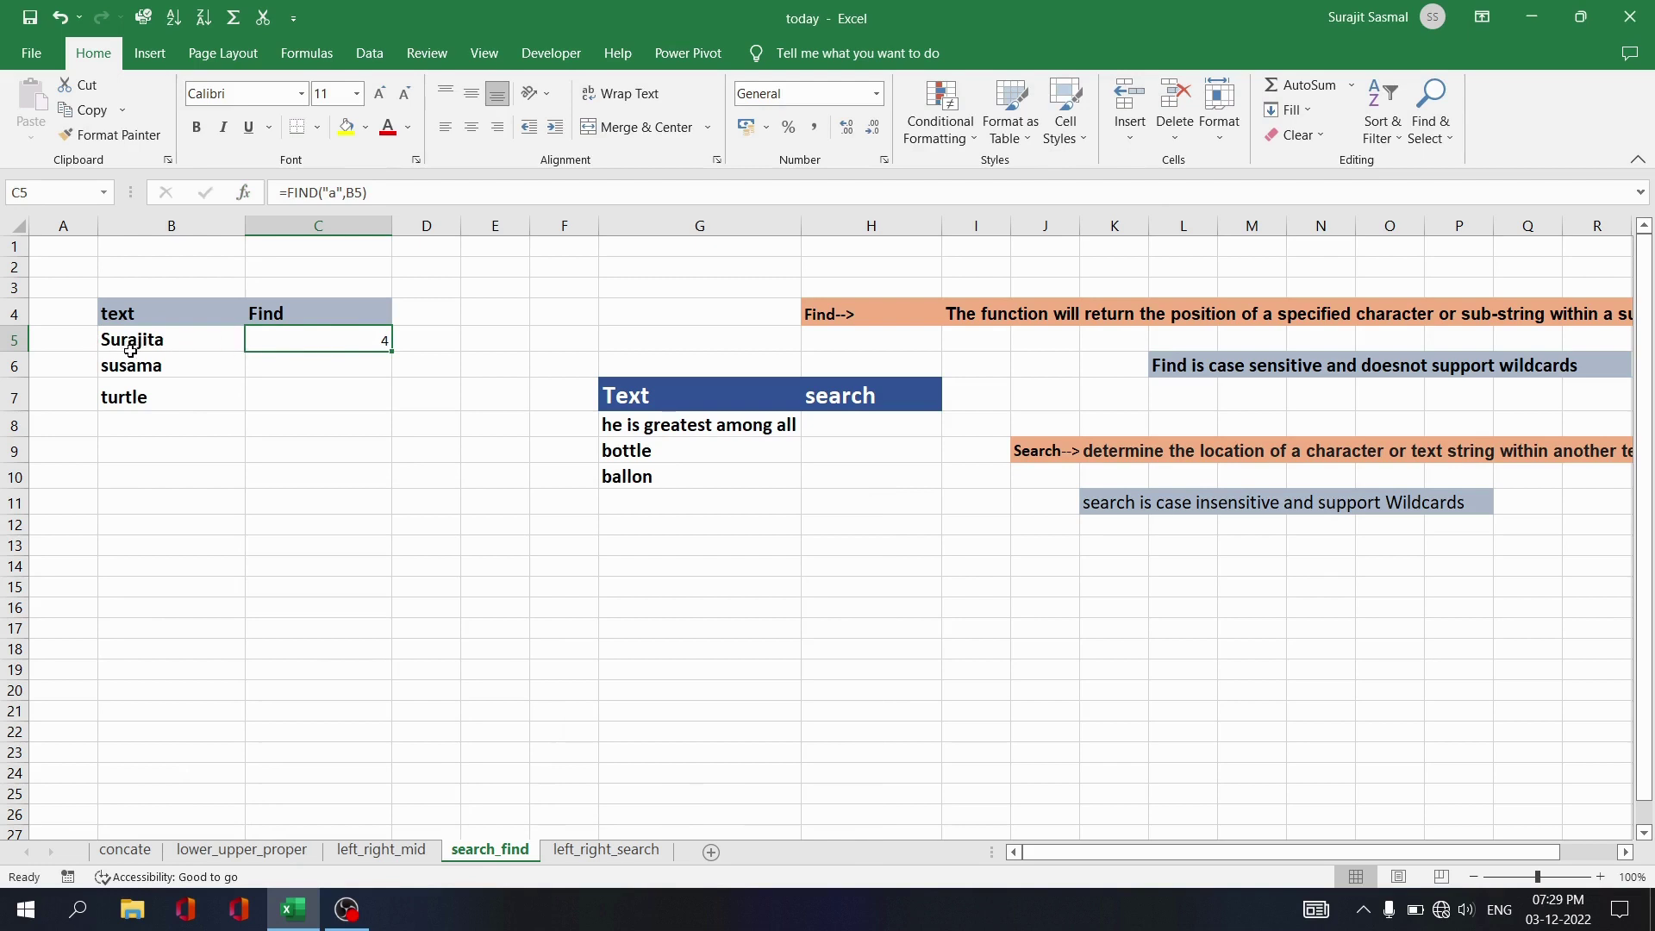
pyautogui.click(329, 365)
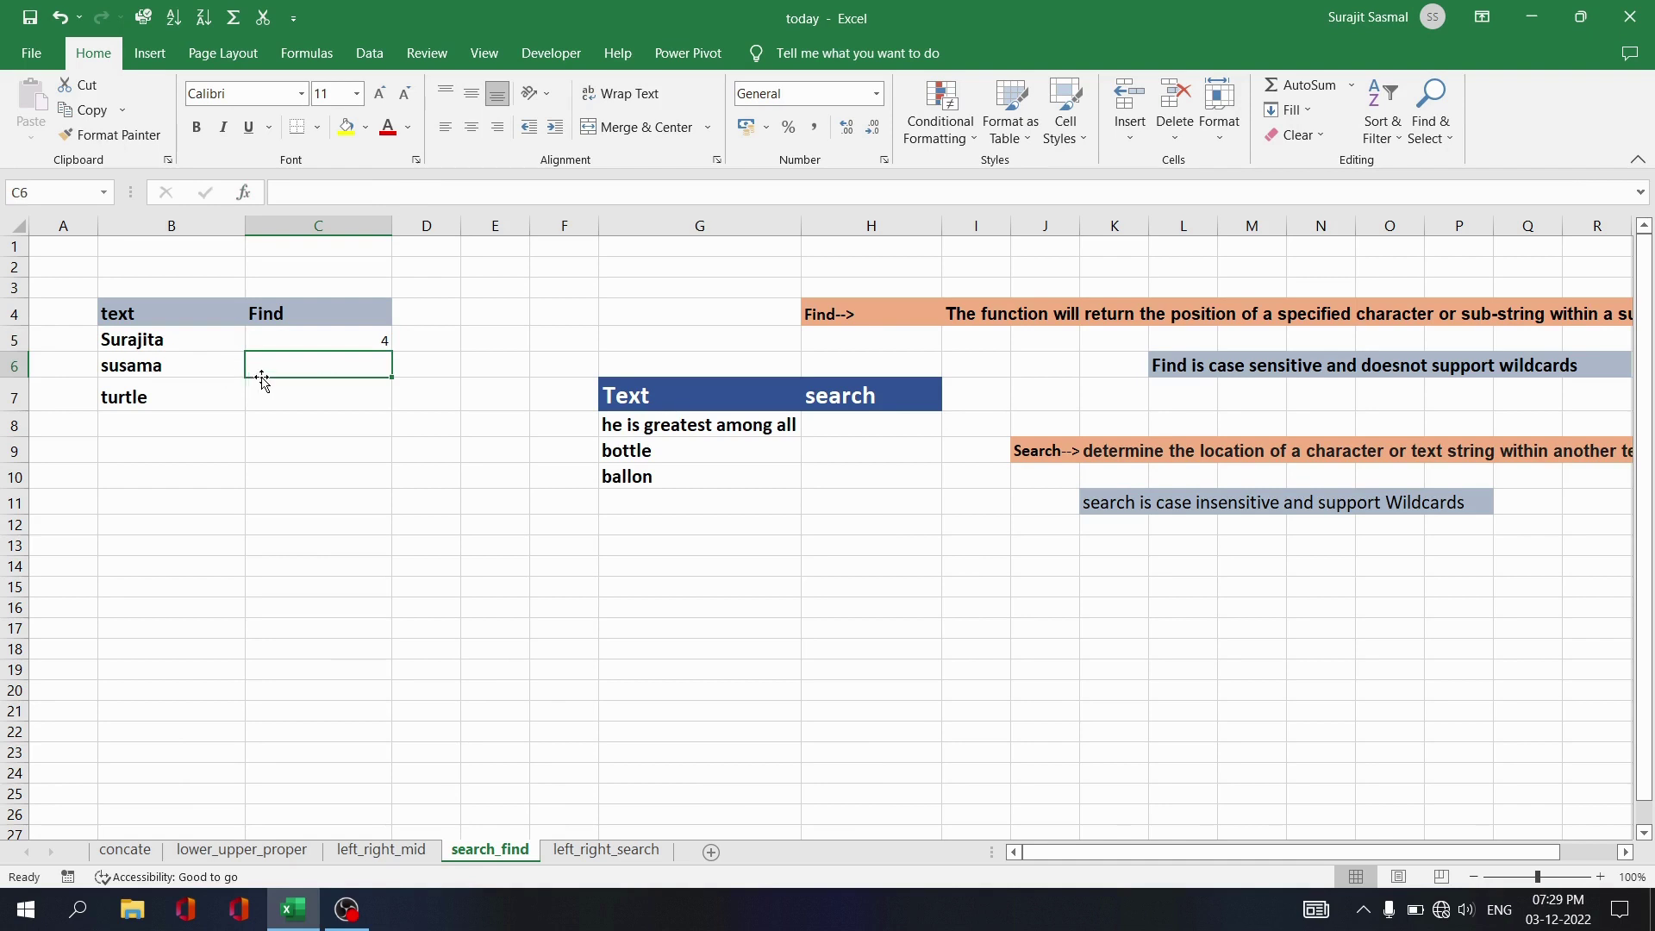
# Build =FIND("m",B6) in C6 with the argument dialog, returning position 5.
pyautogui.write('=fin')
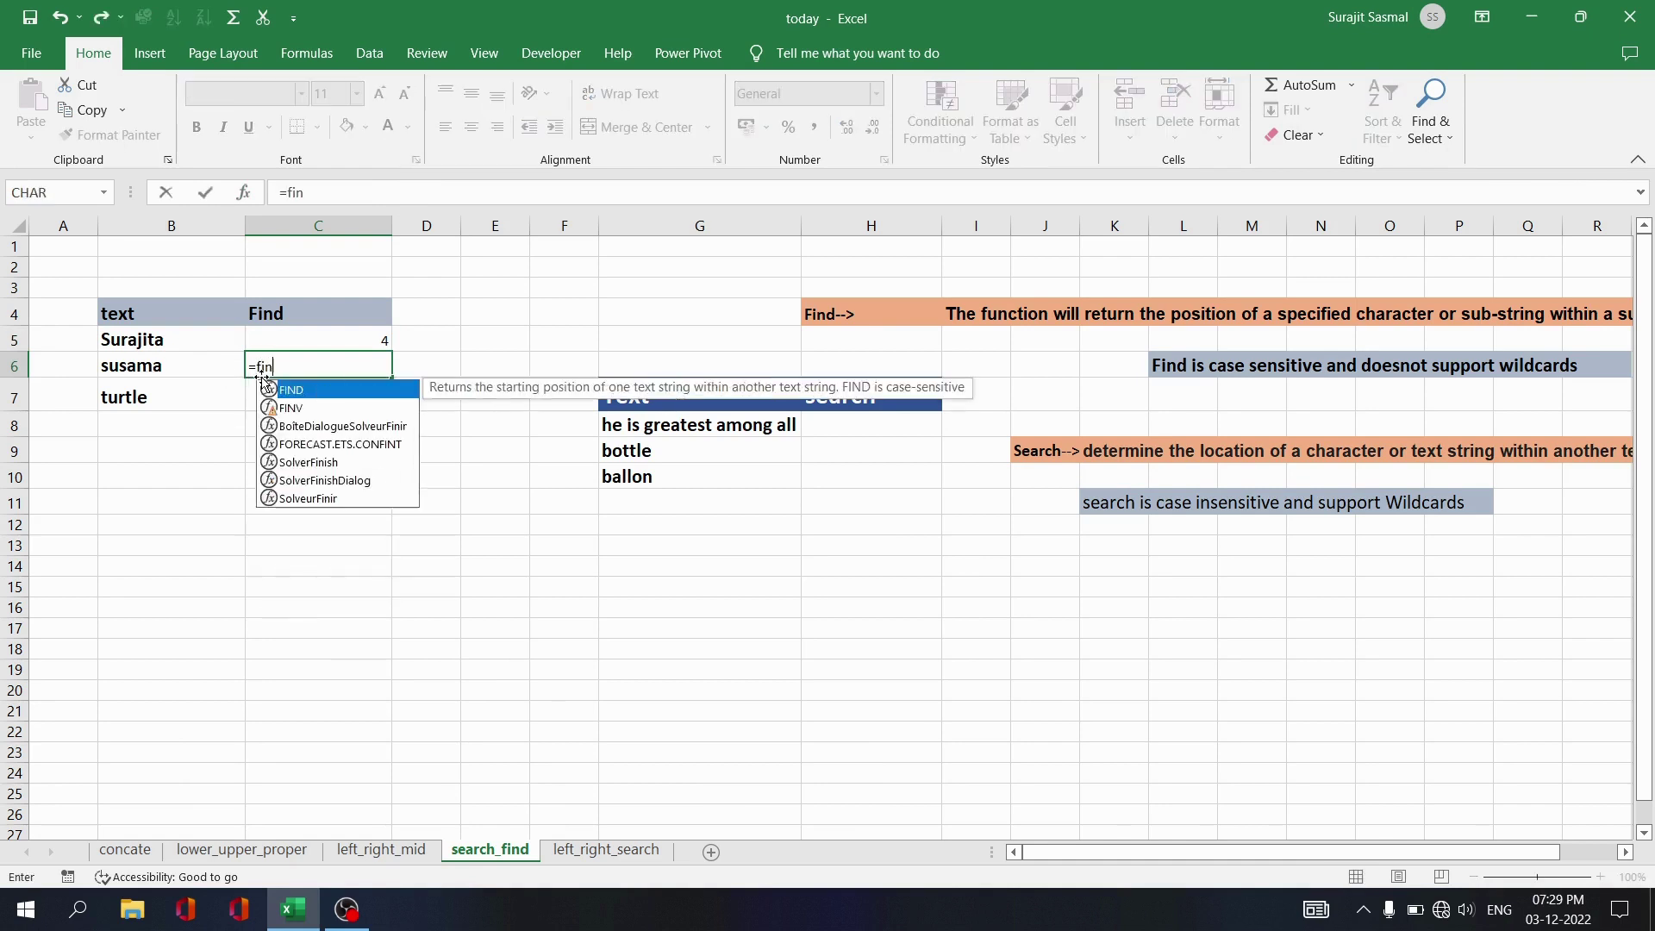
pyautogui.write('d(')
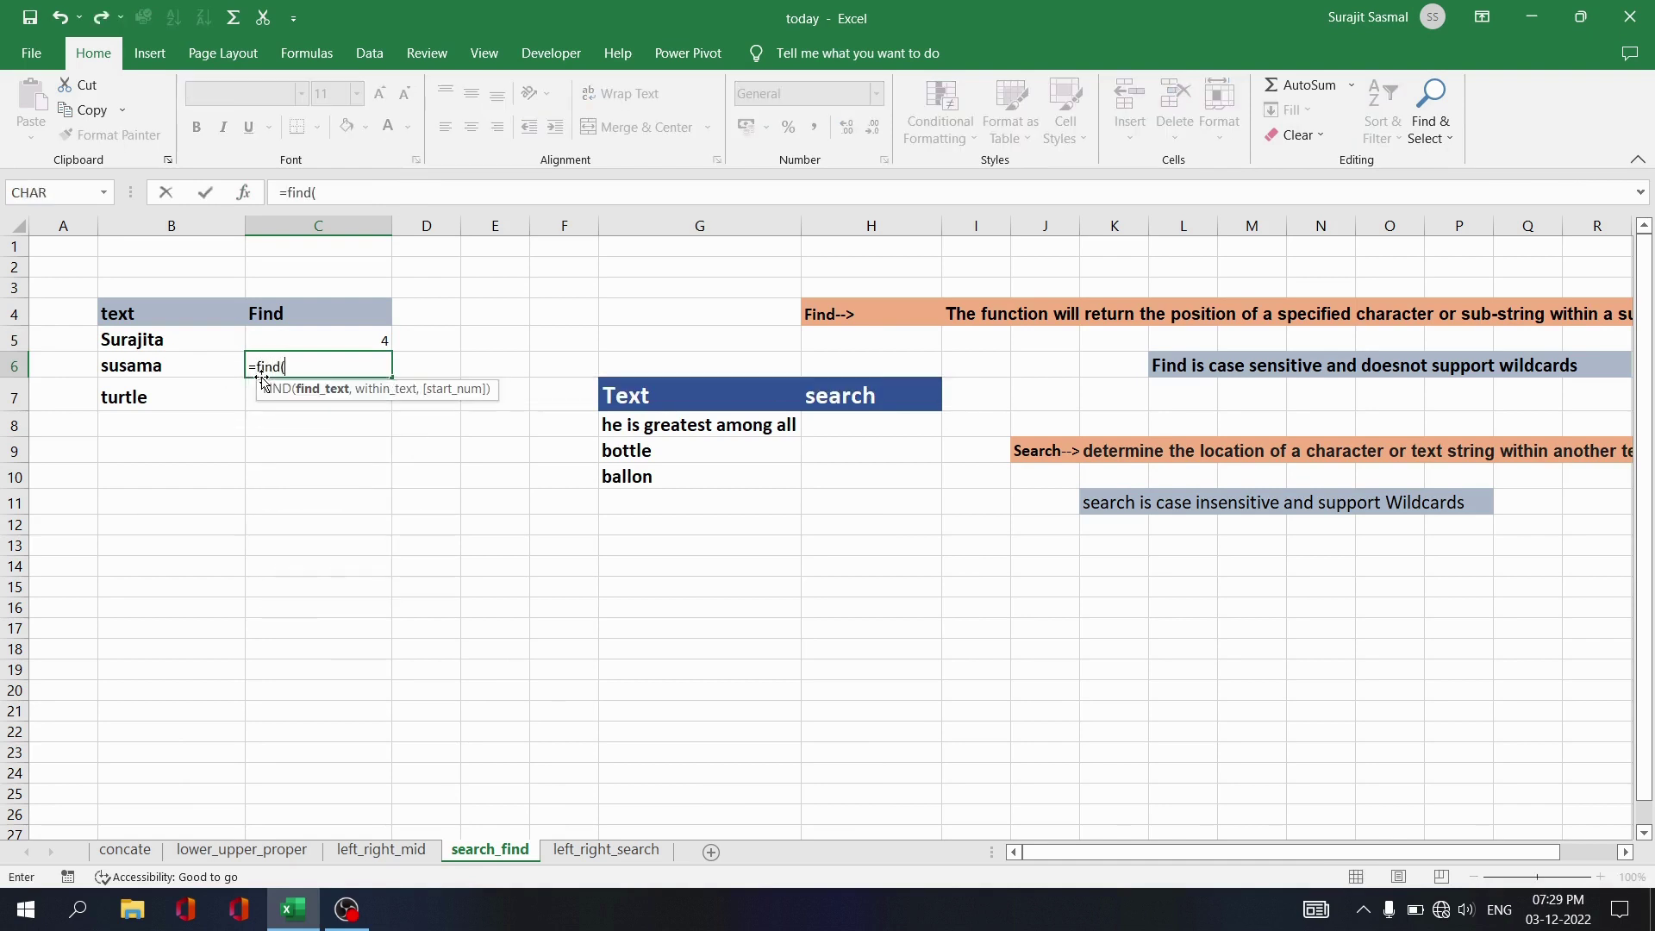
pyautogui.click(248, 195)
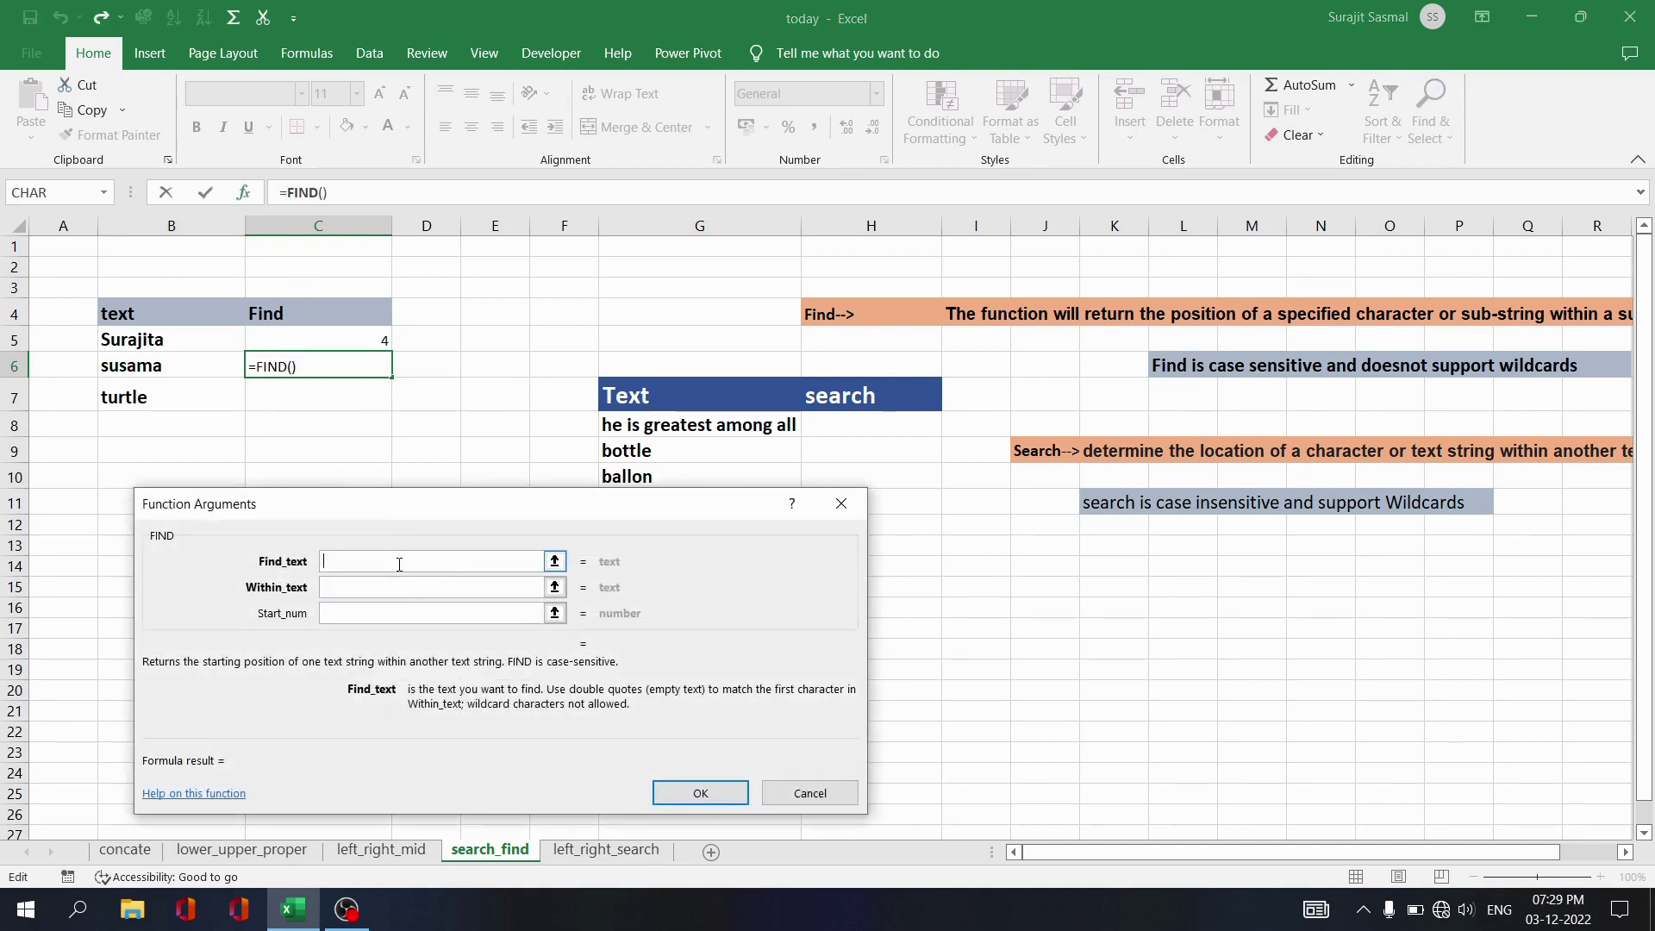
pyautogui.write('"m"')
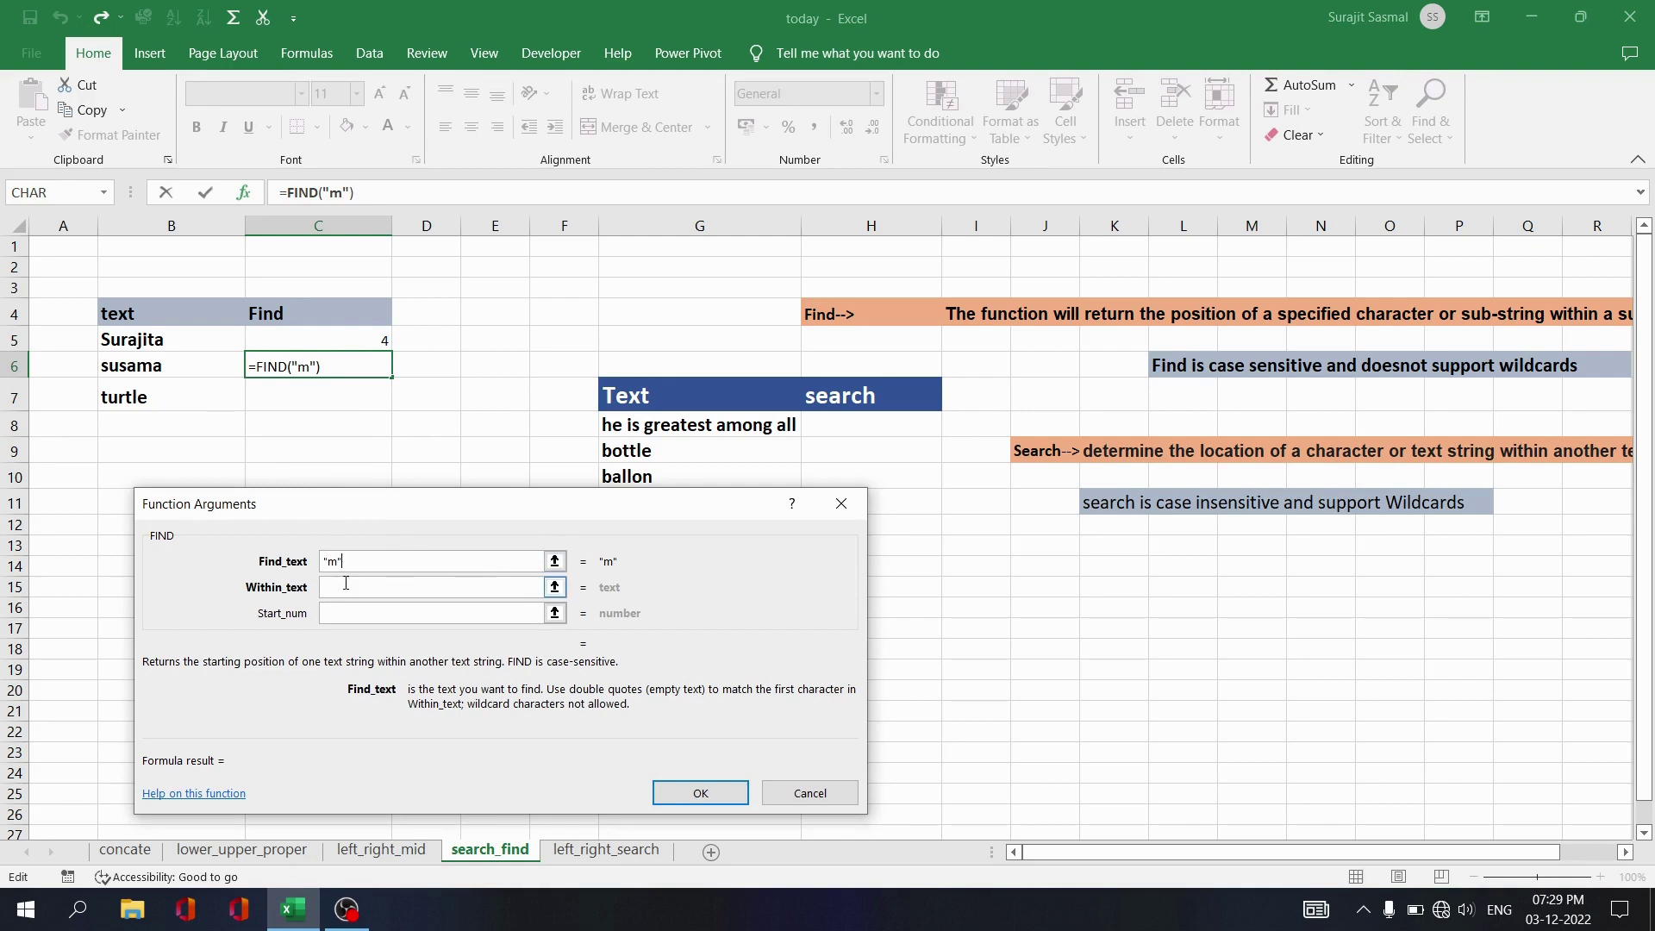
pyautogui.click(345, 584)
pyautogui.click(186, 370)
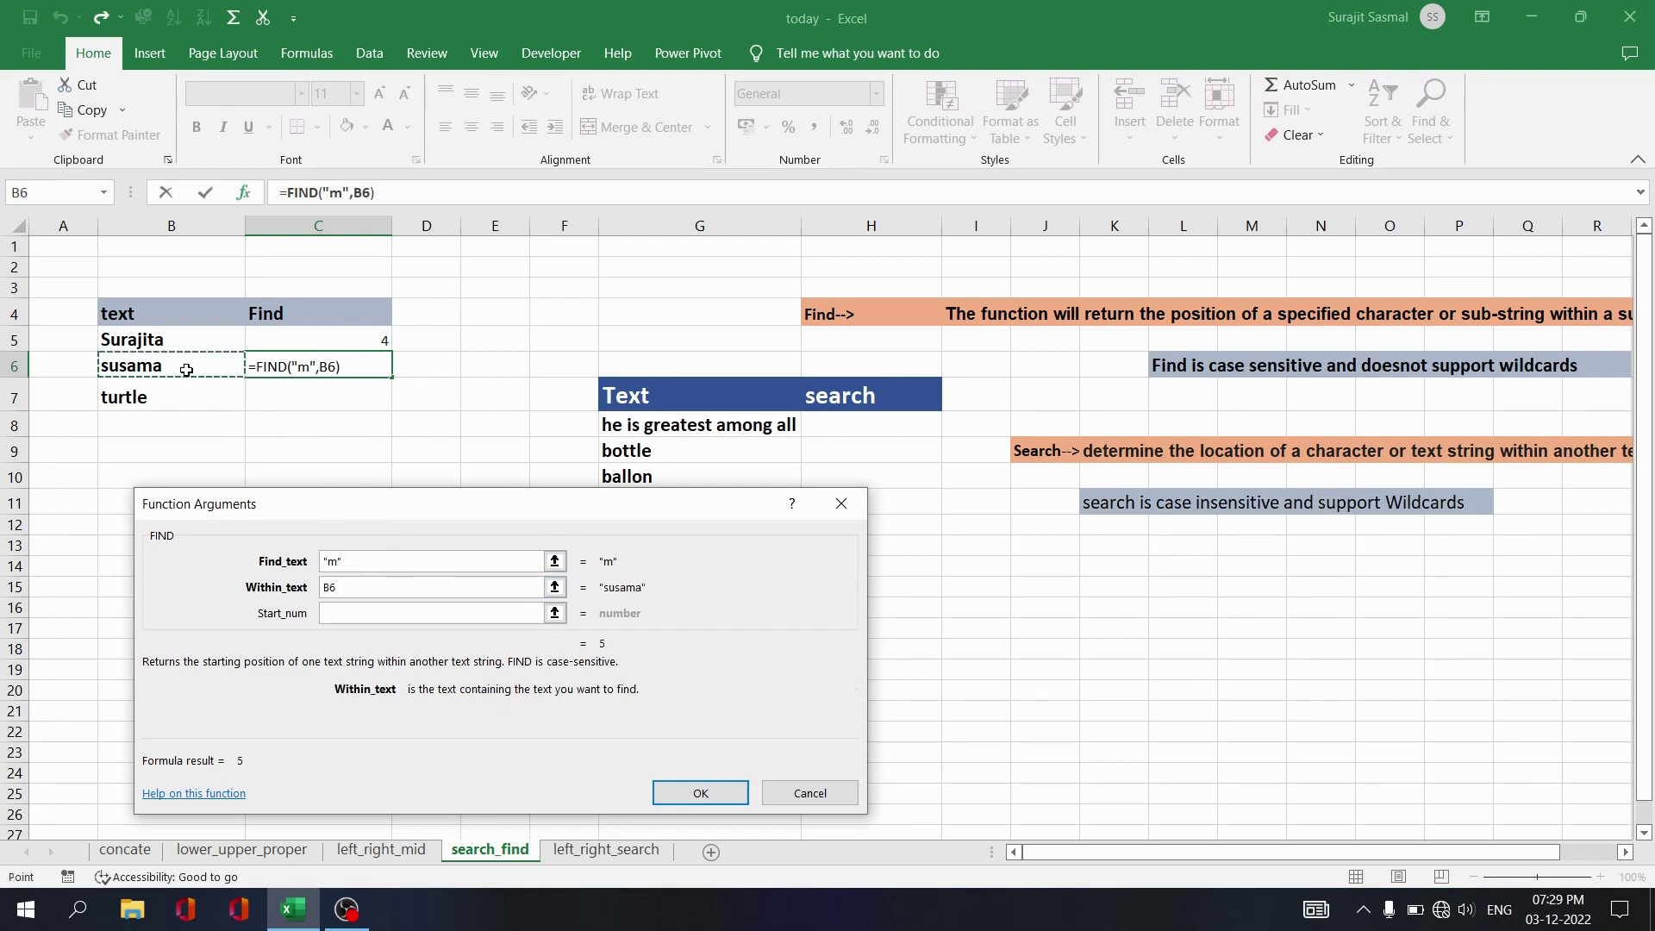
pyautogui.click(685, 792)
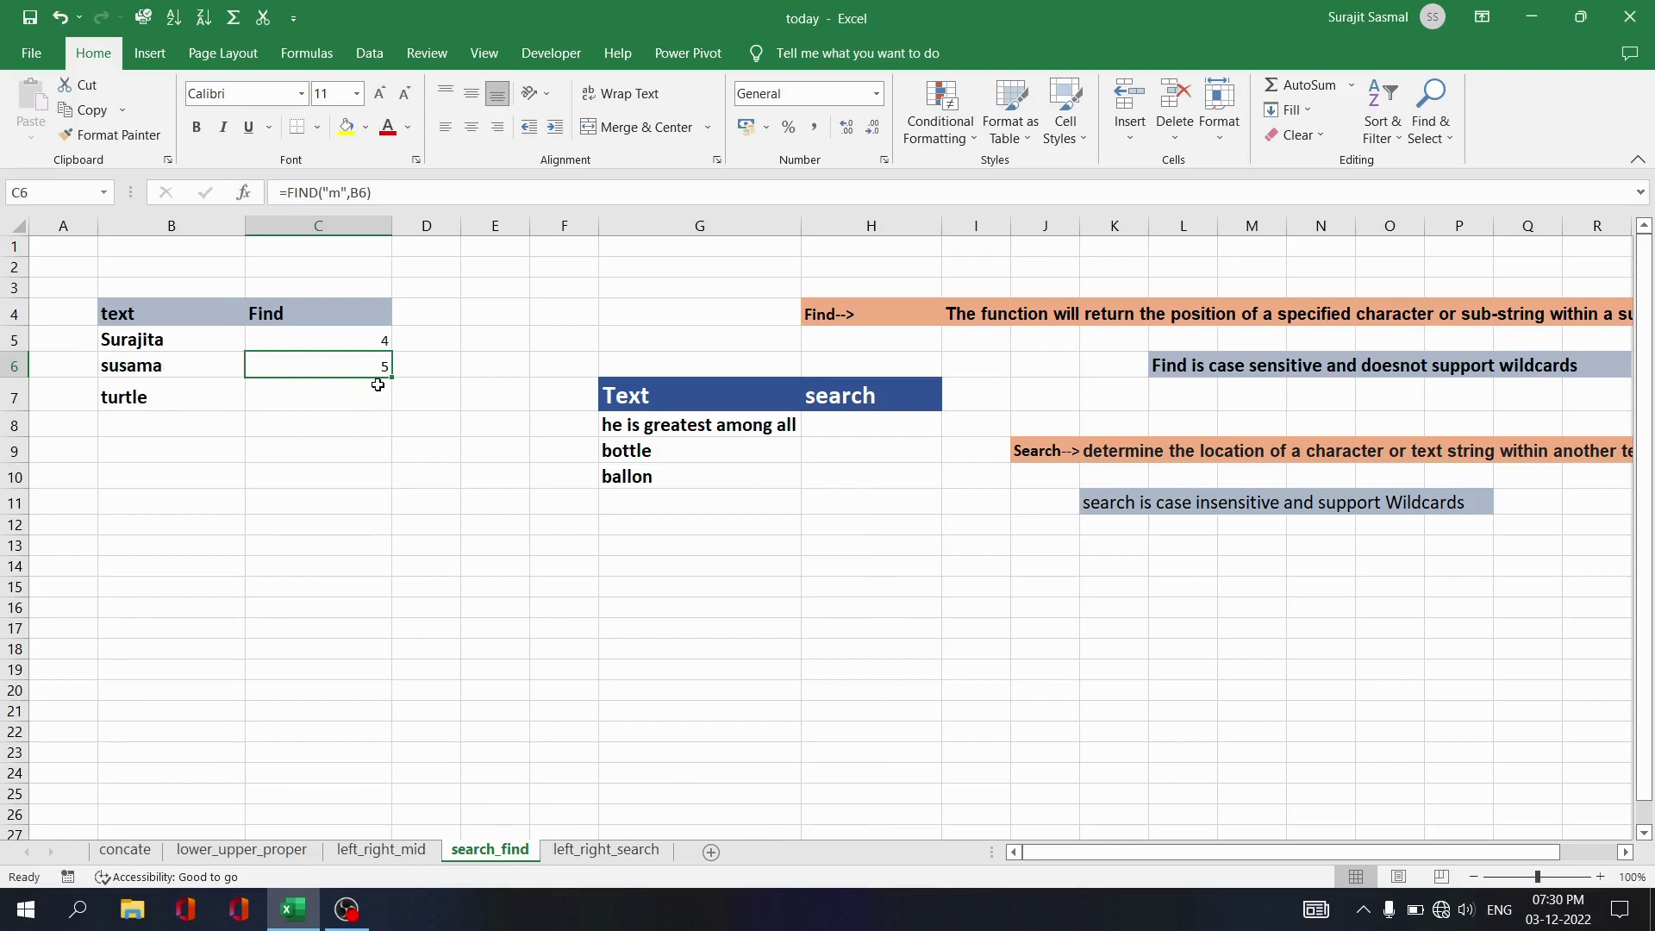
pyautogui.click(277, 393)
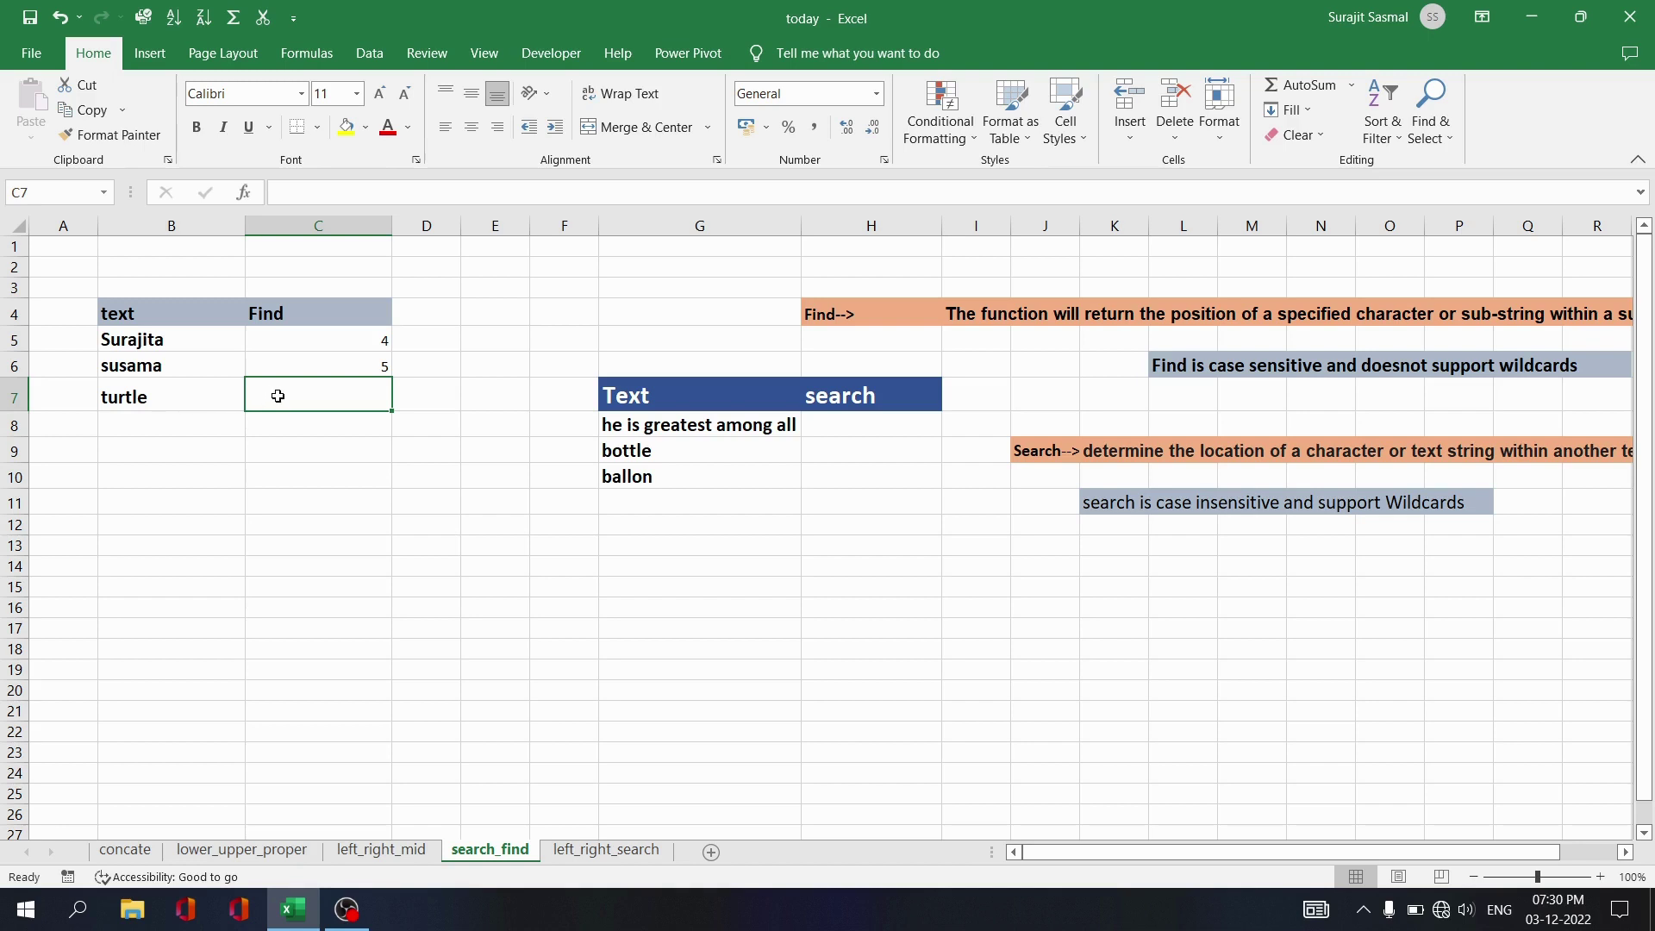
# Enter =FIND("R",B7) in C7, which returns #VALUE! for turtle since FIND is case-sensitive.
pyautogui.write('=')
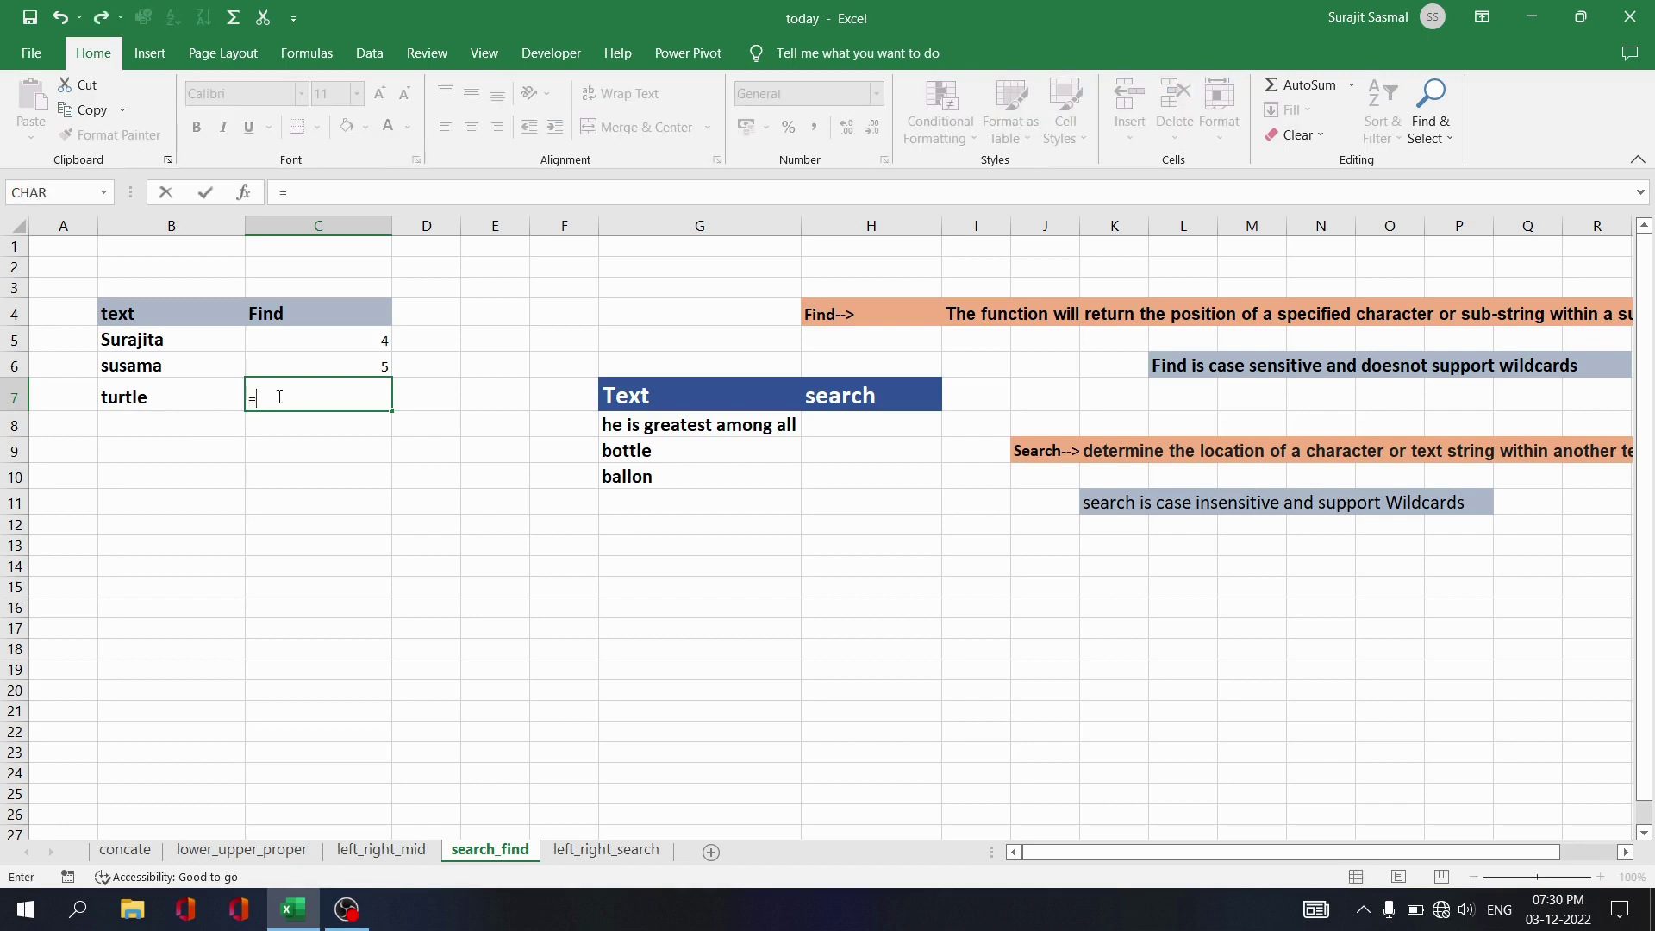
pyautogui.write('find(')
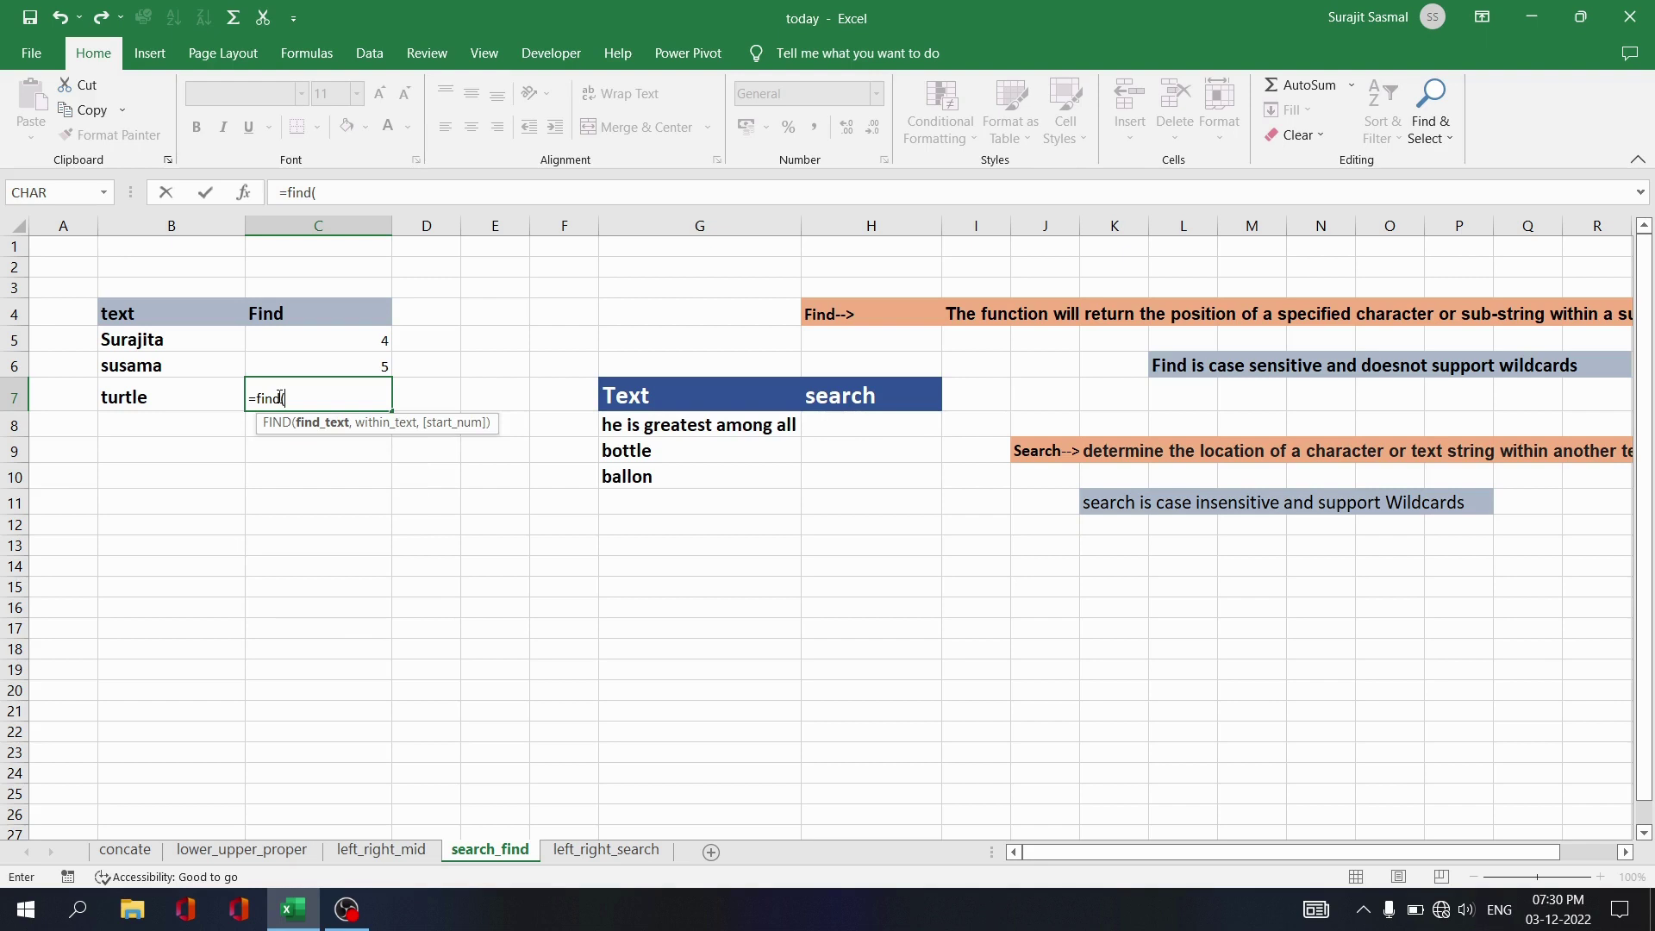
pyautogui.click(243, 194)
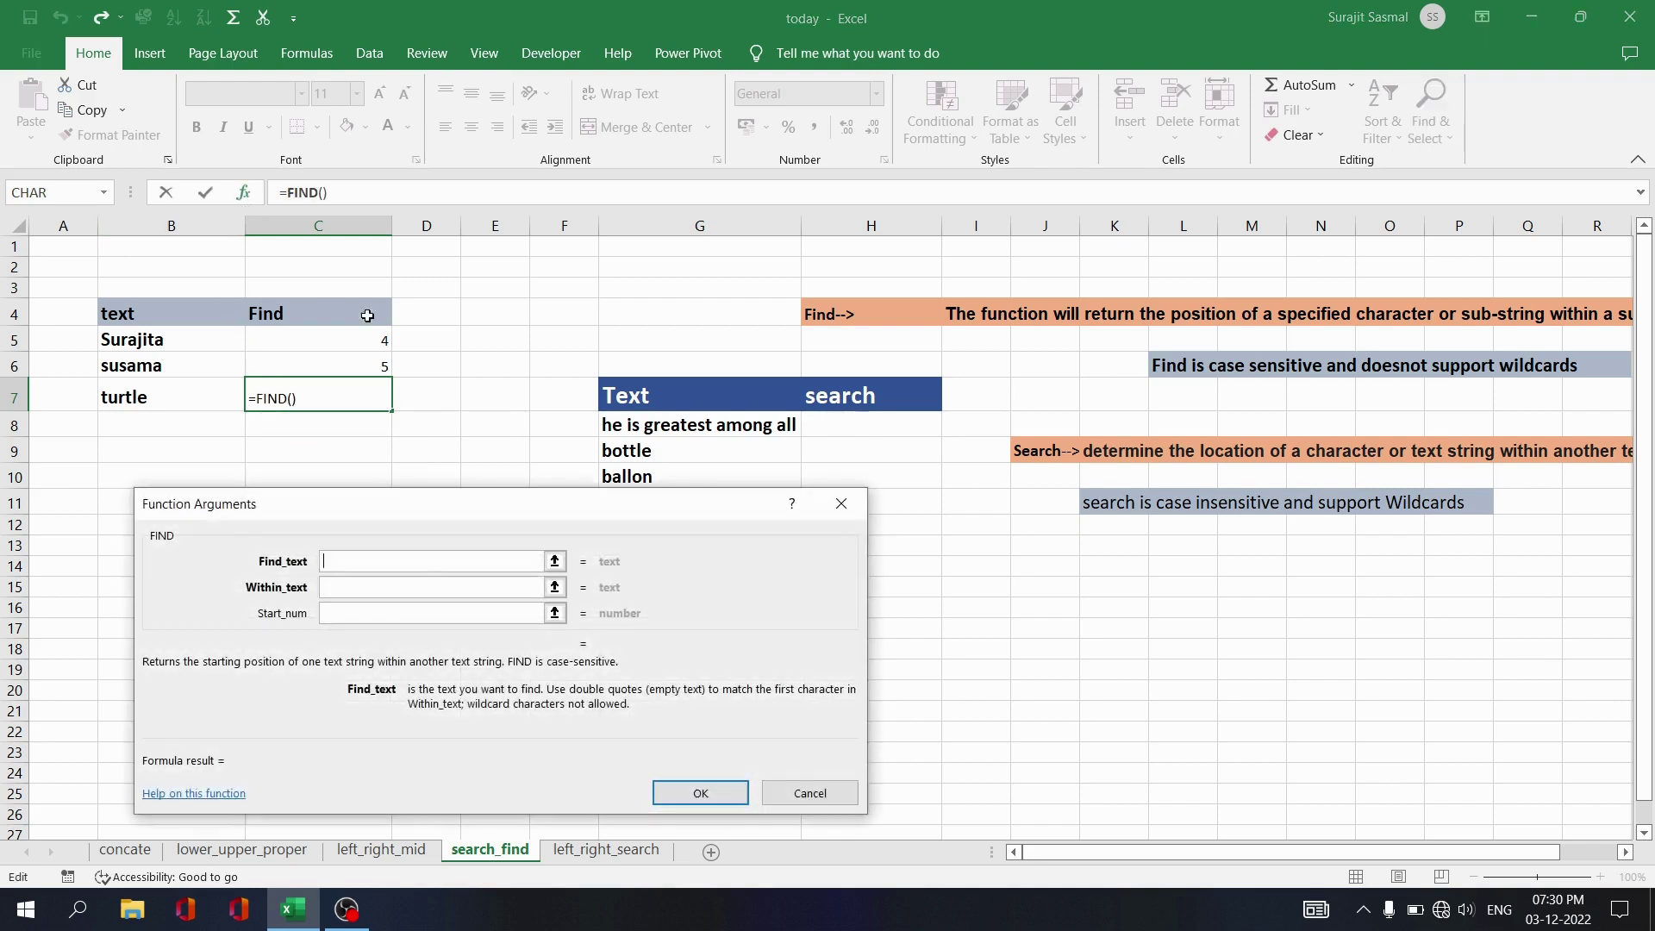
pyautogui.write('"R"')
pyautogui.click(413, 587)
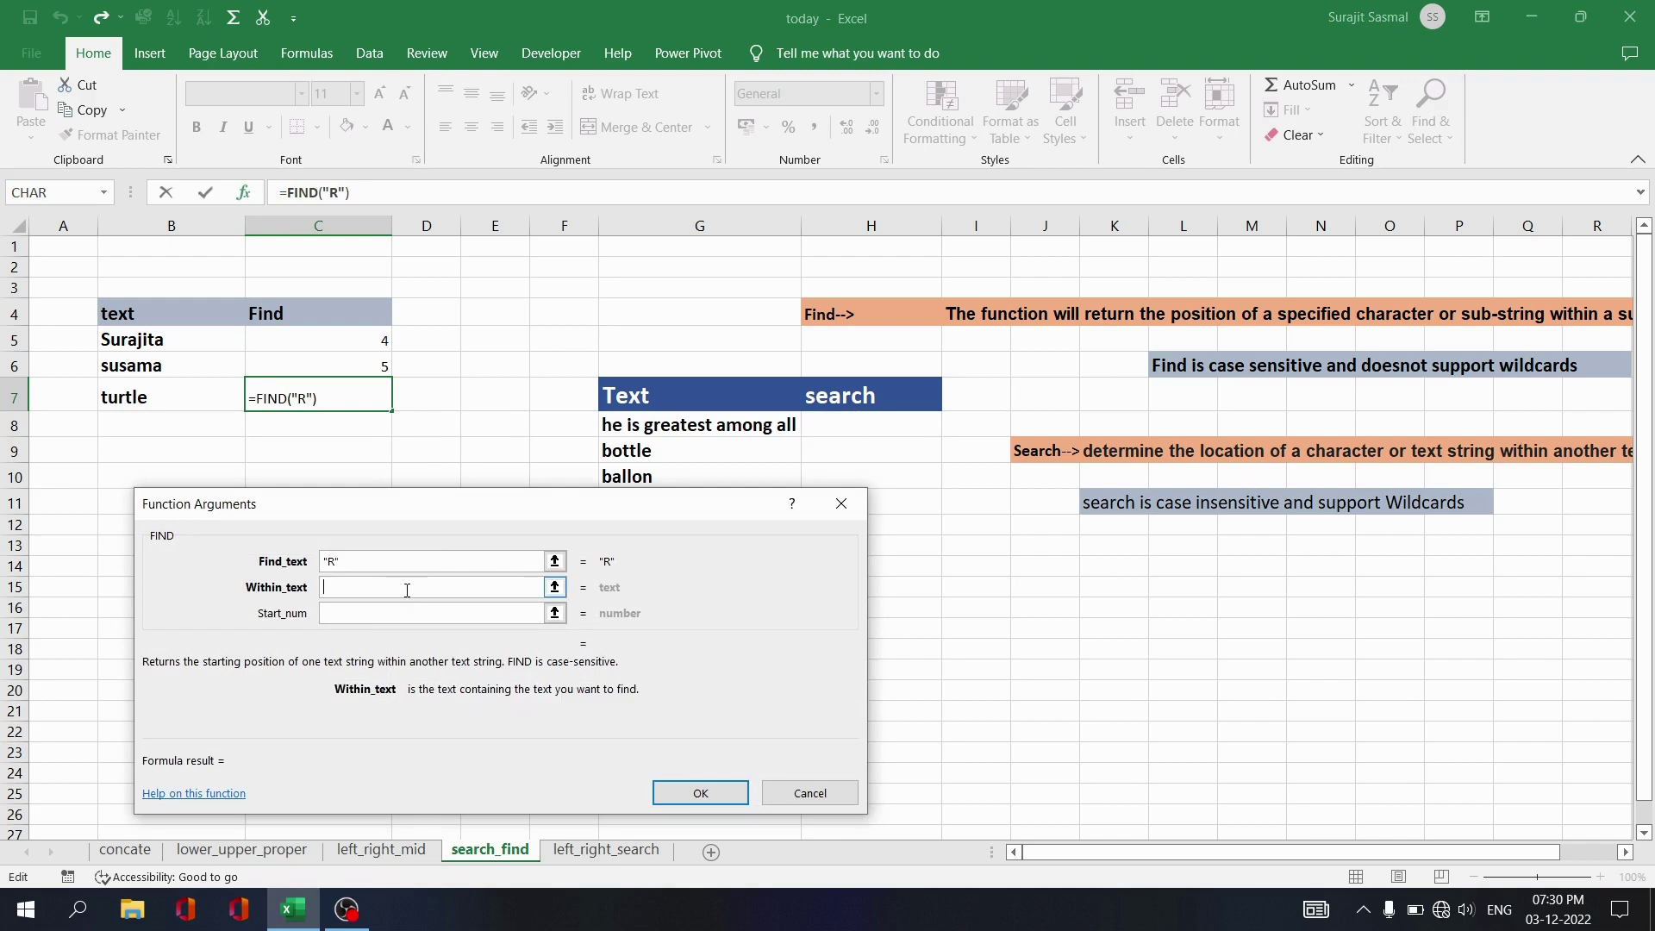
pyautogui.click(147, 398)
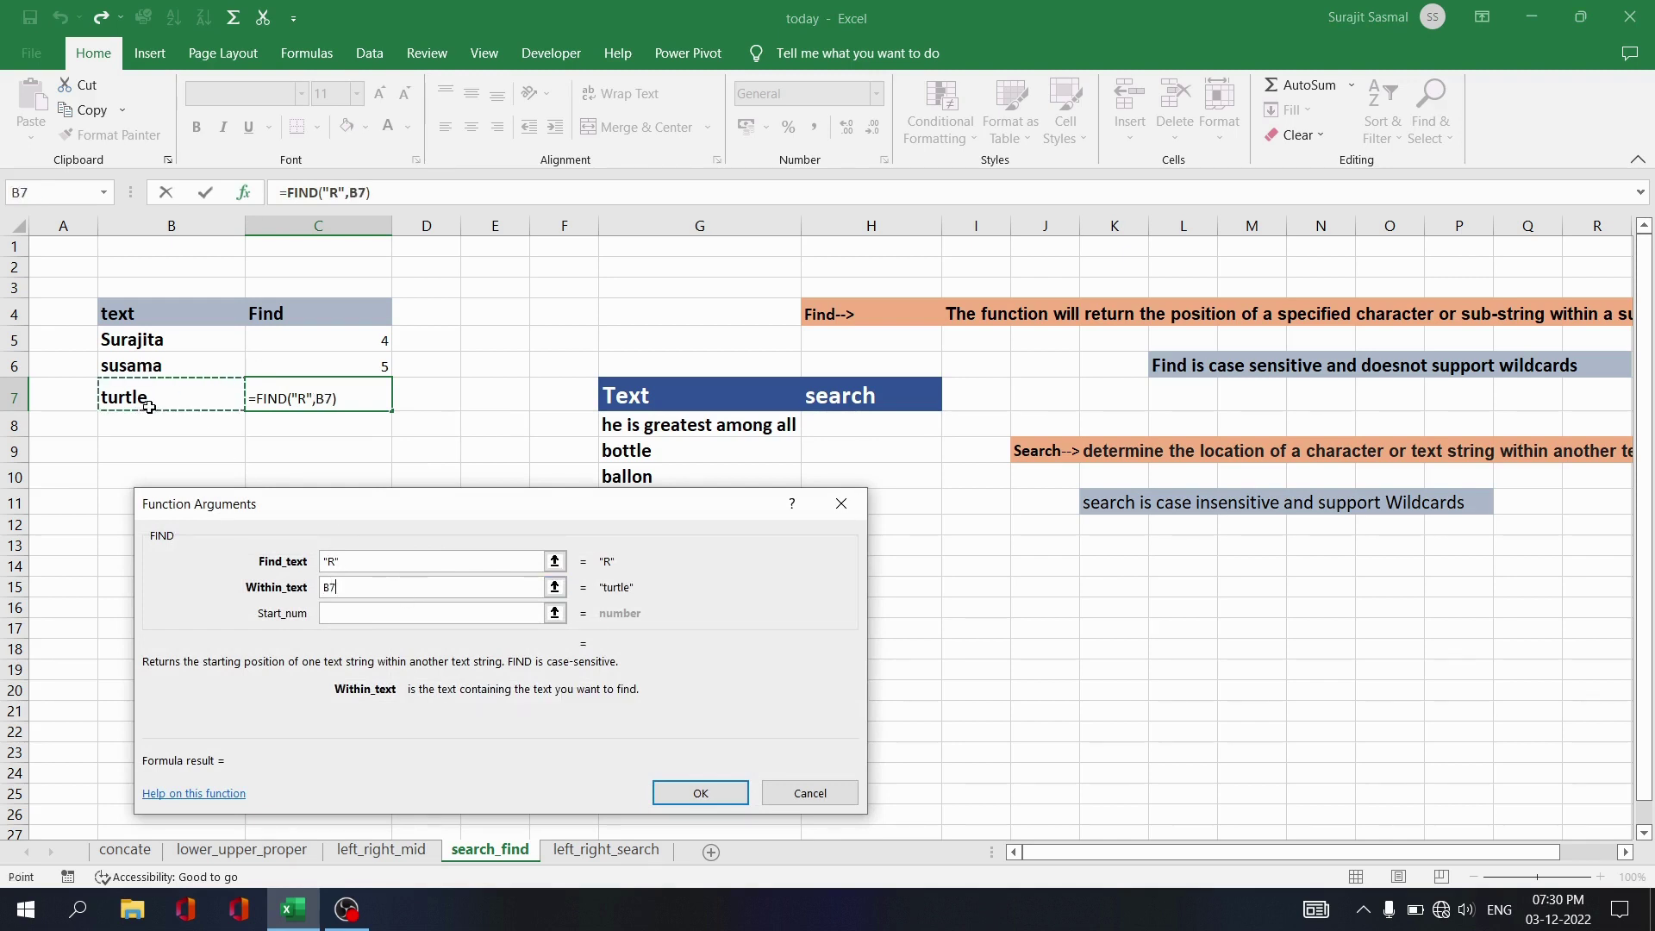
pyautogui.click(700, 791)
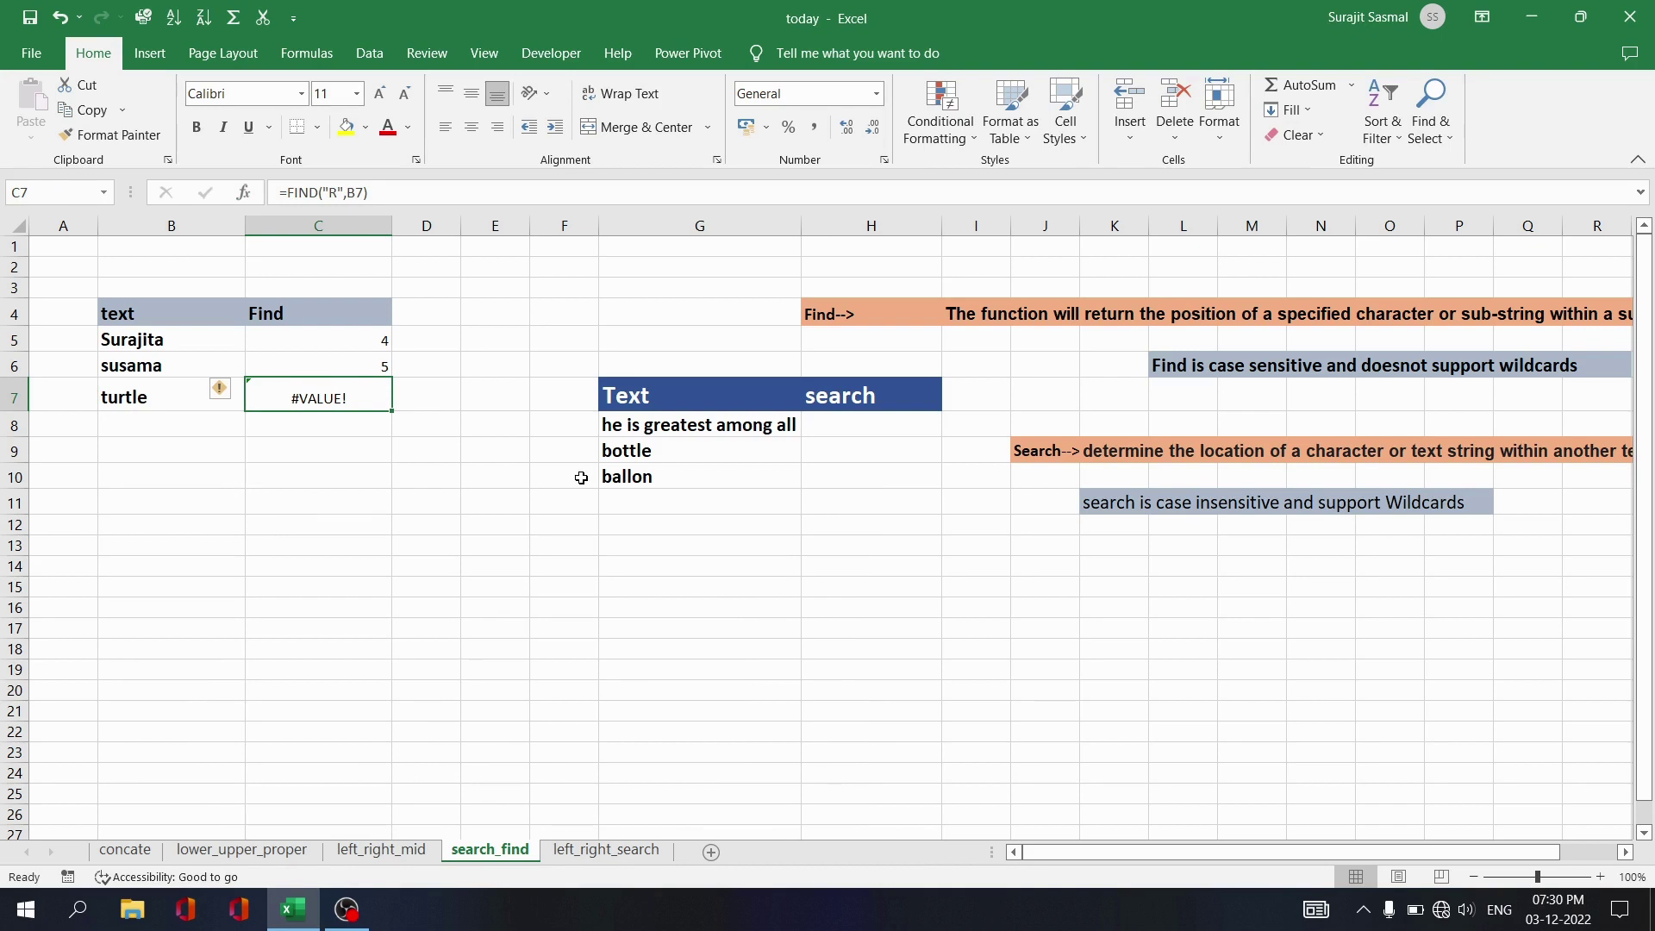
pyautogui.click(352, 341)
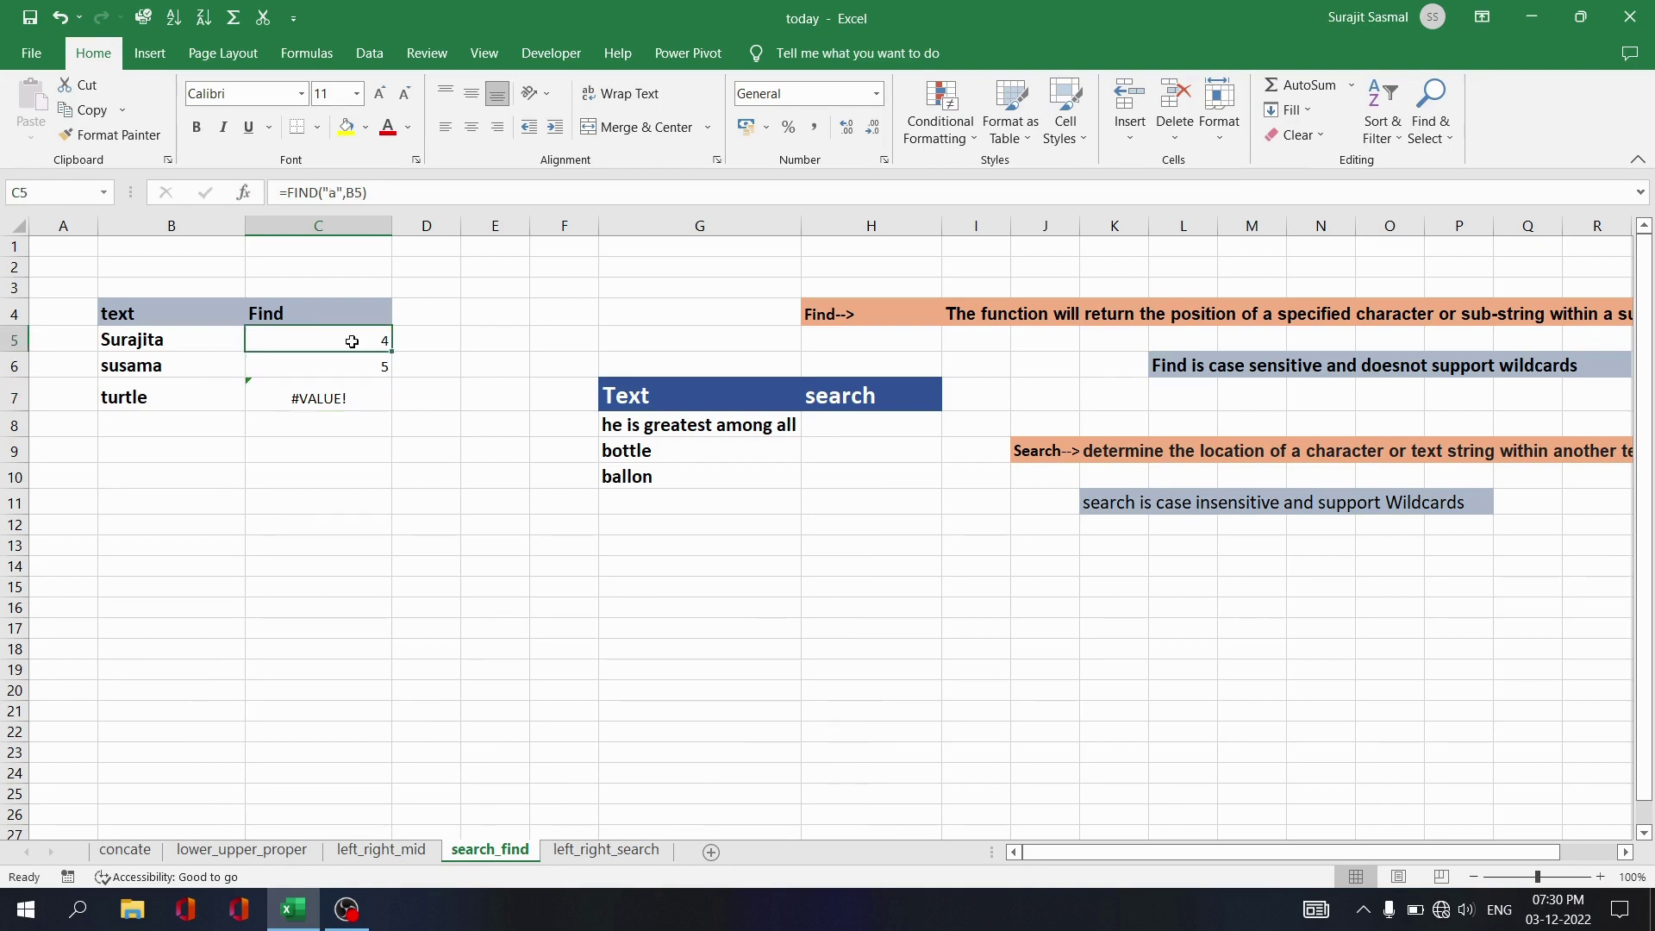
# Replace C5's formula with =FIND("a",B5,5), searching from character 5 to return 8.
pyautogui.press('Delete')
pyautogui.write('=f')
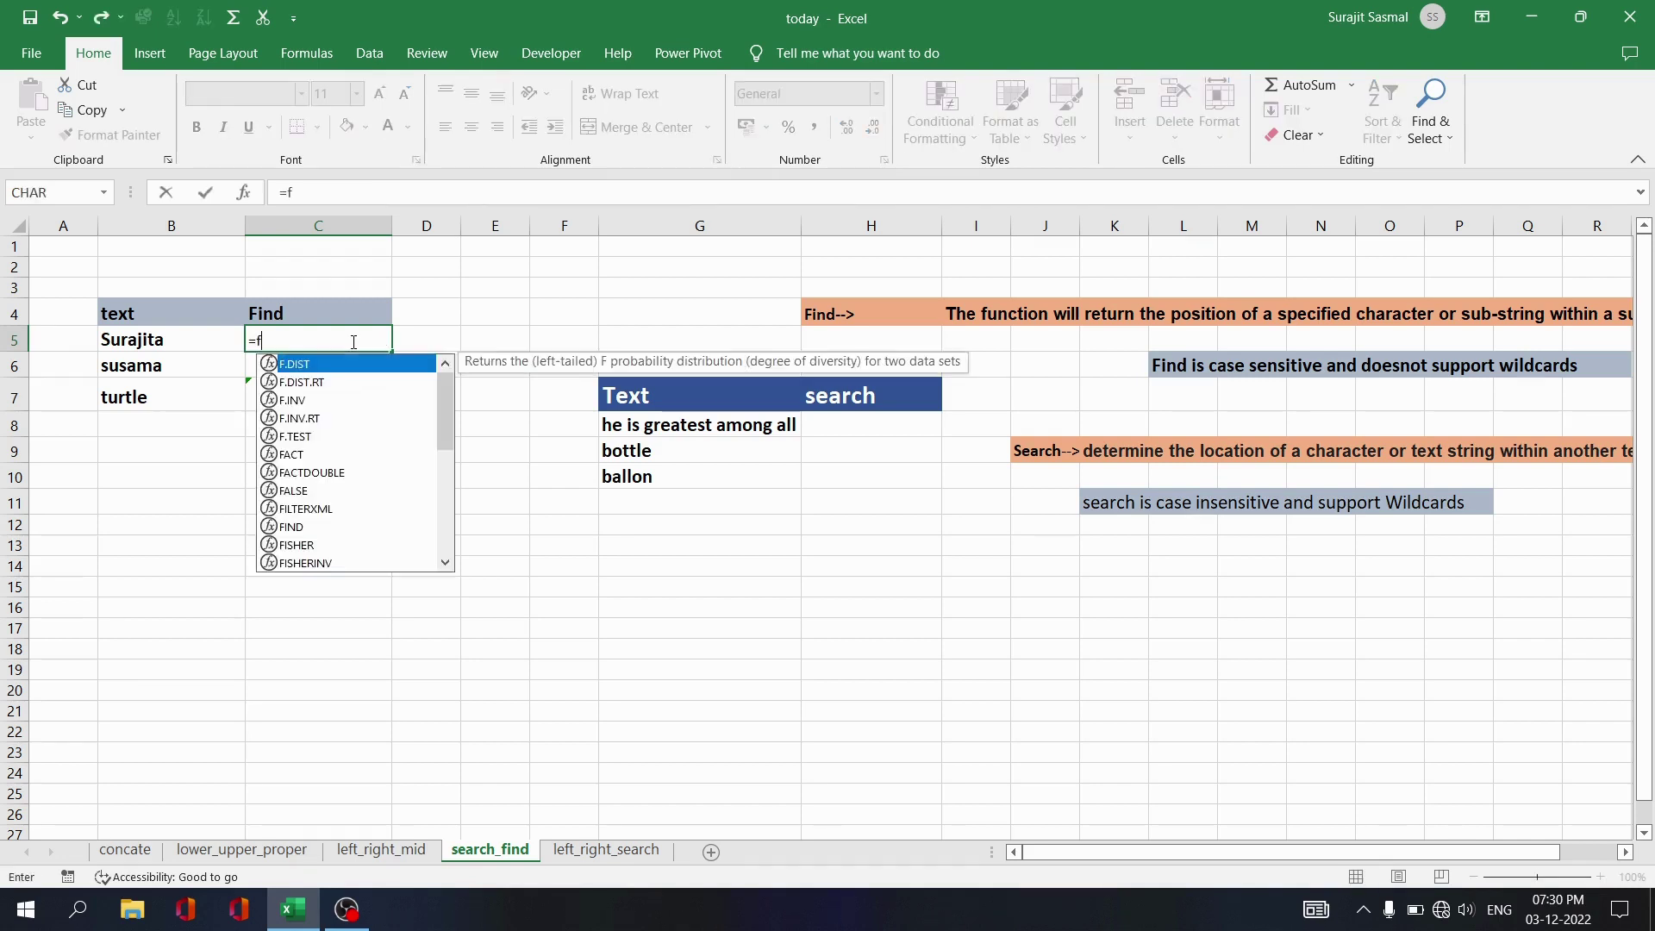
pyautogui.write('ind(')
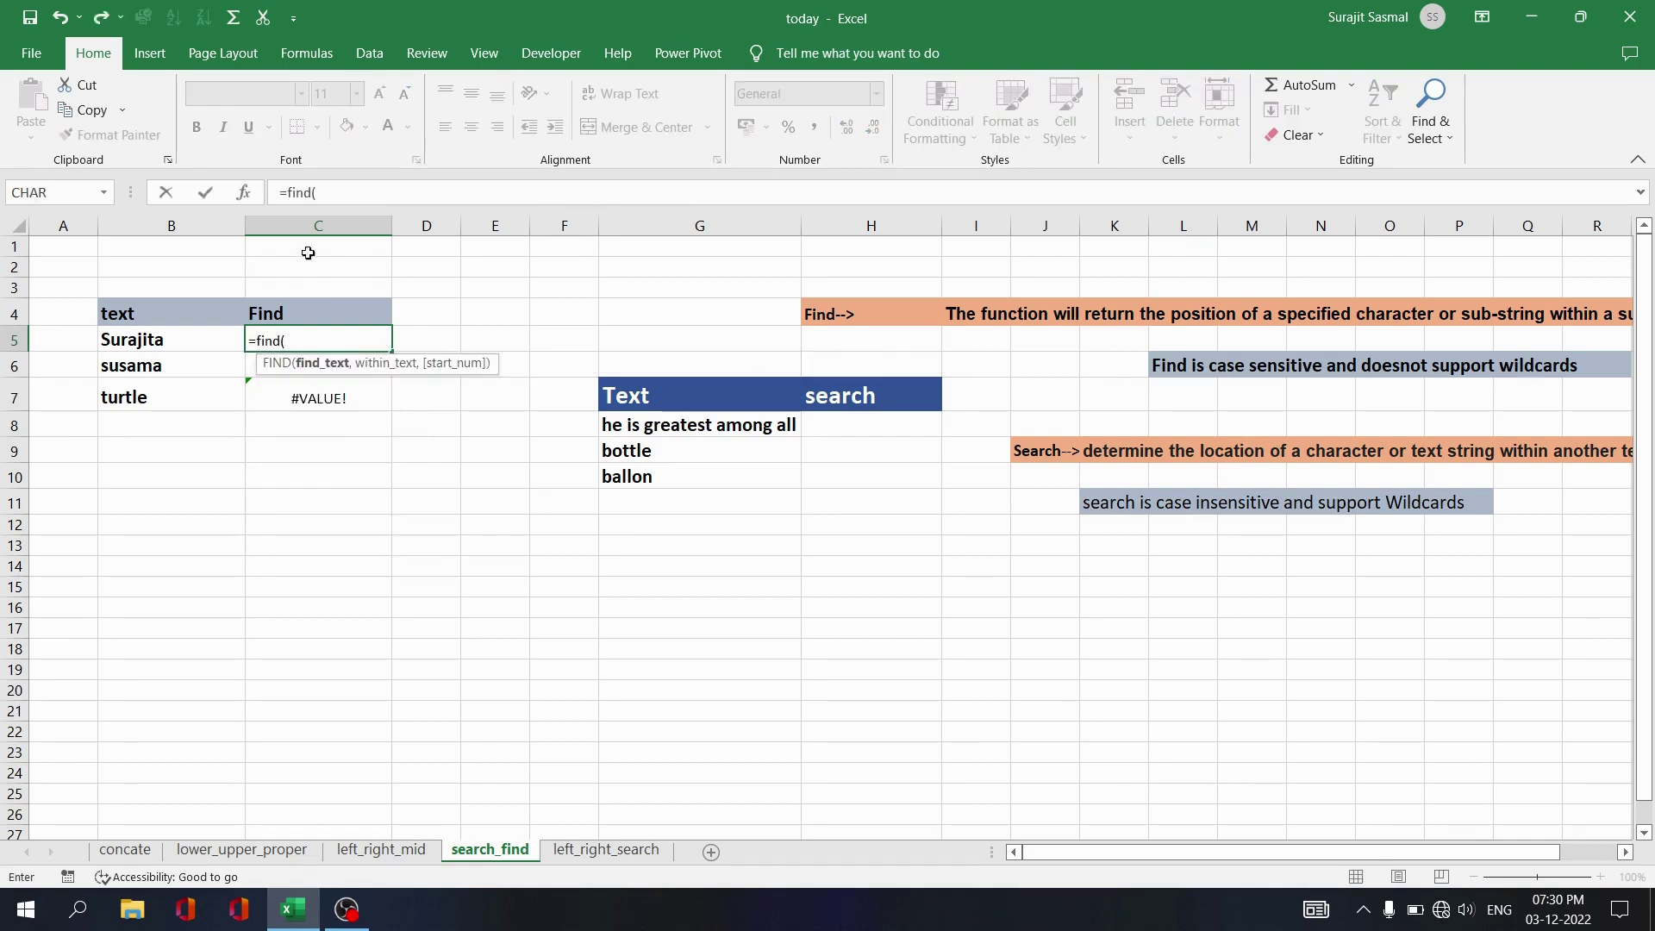
pyautogui.click(243, 191)
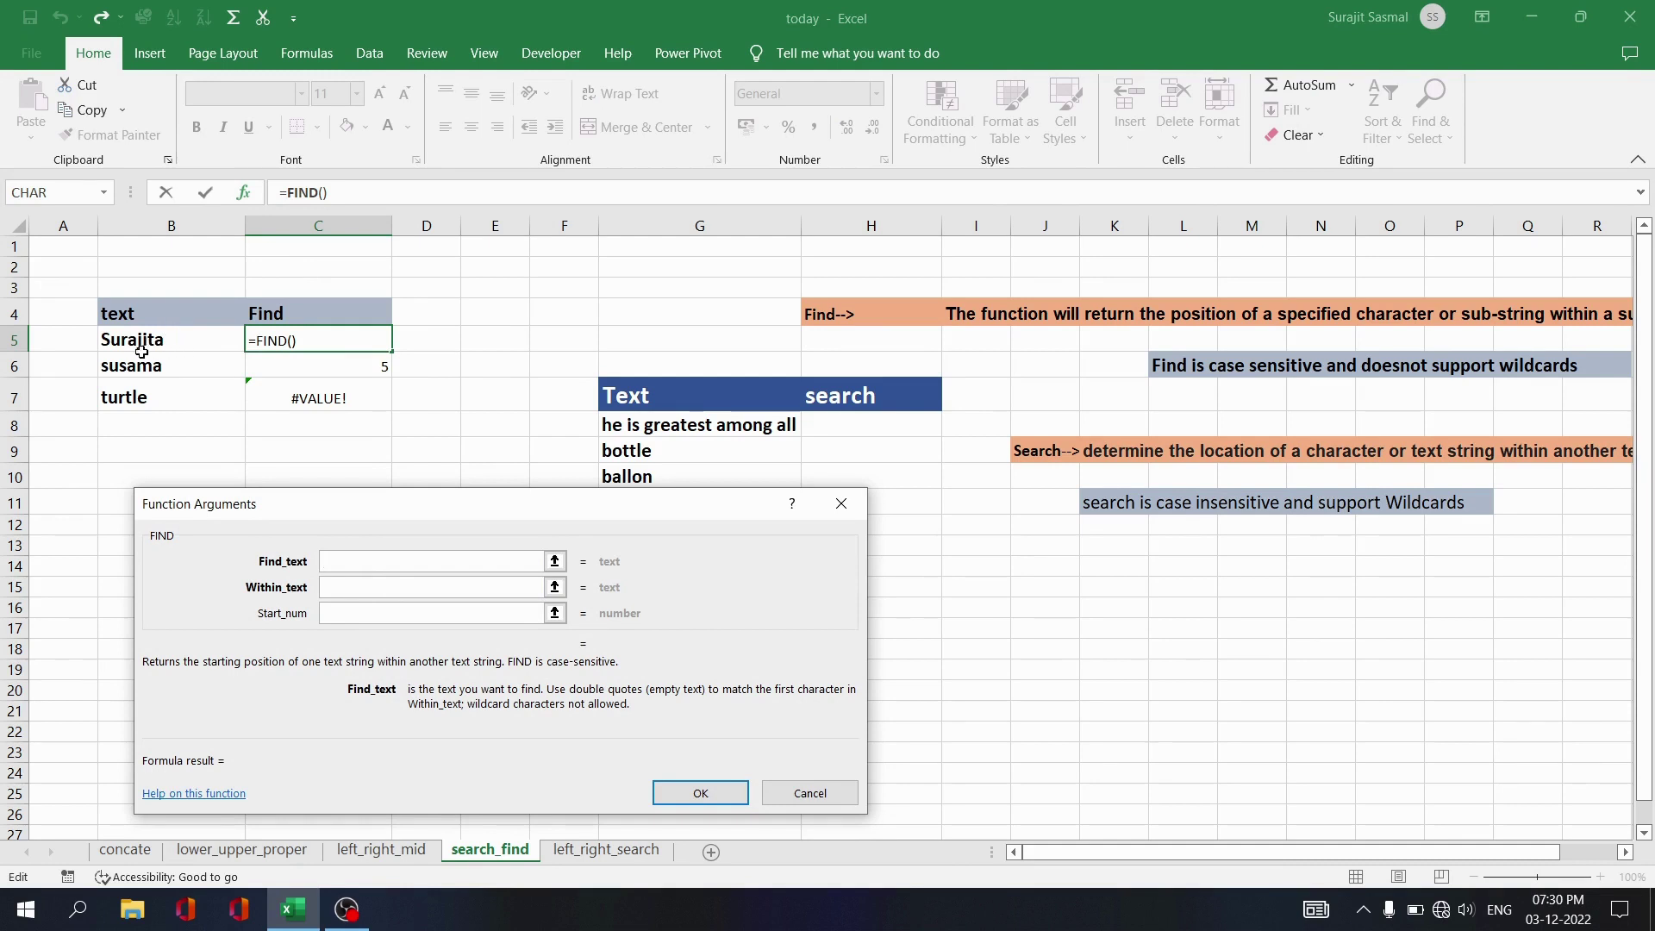
pyautogui.click(339, 568)
pyautogui.write('"a"')
pyautogui.click(356, 586)
pyautogui.click(181, 337)
pyautogui.click(361, 613)
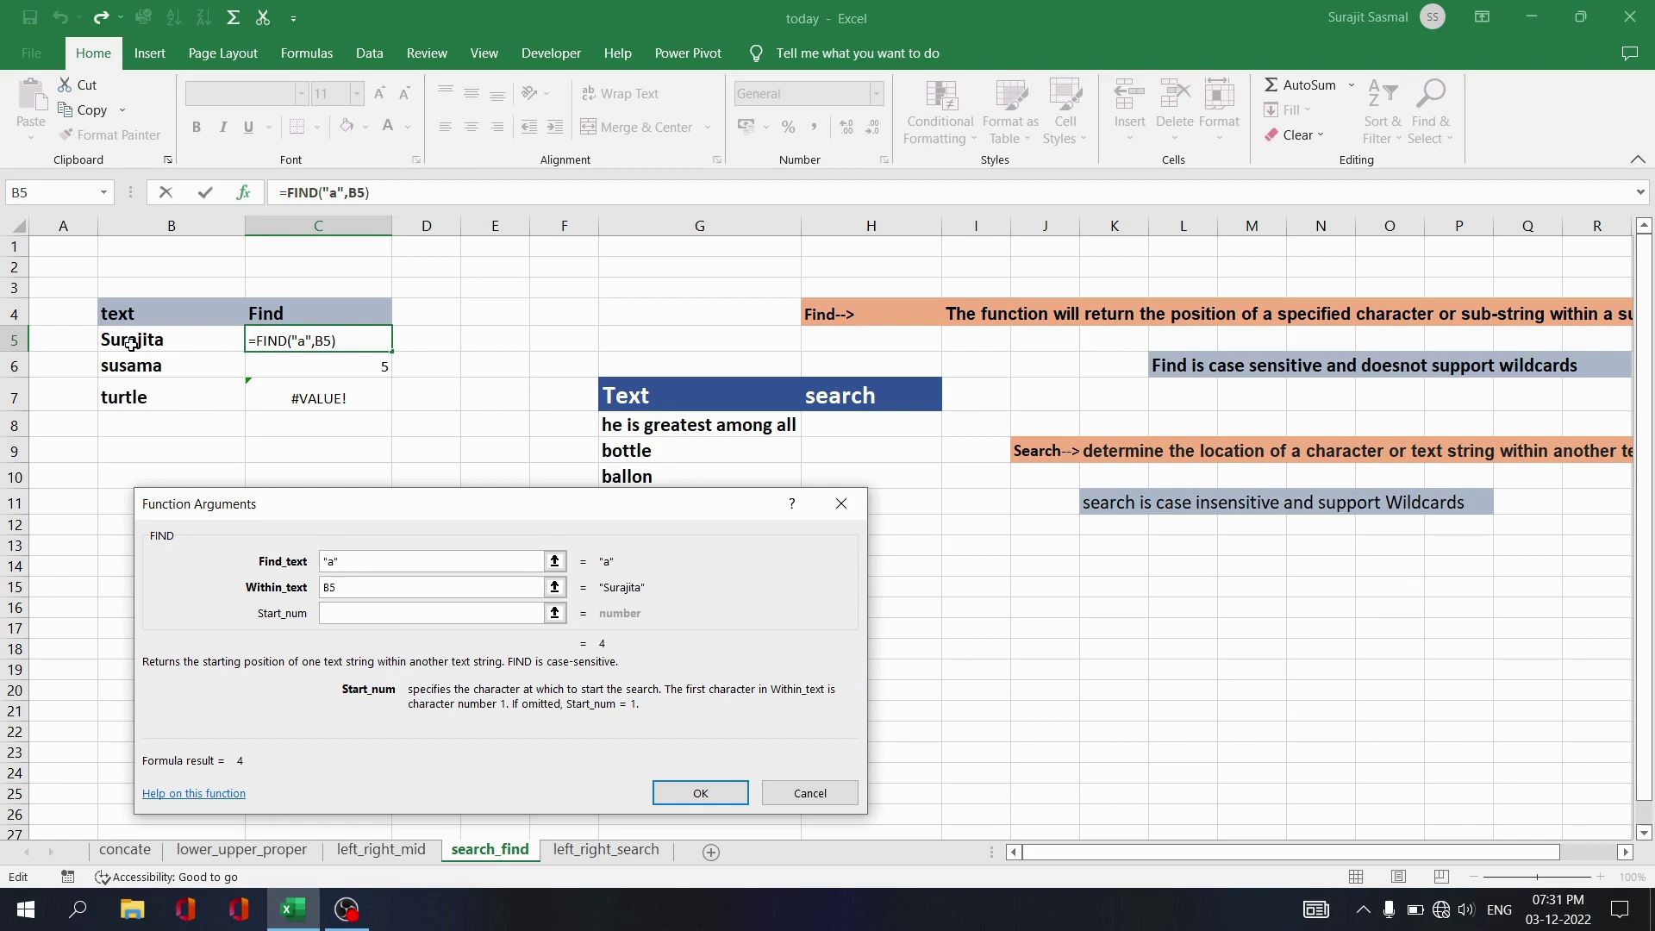
pyautogui.click(345, 615)
pyautogui.write('5')
pyautogui.click(680, 795)
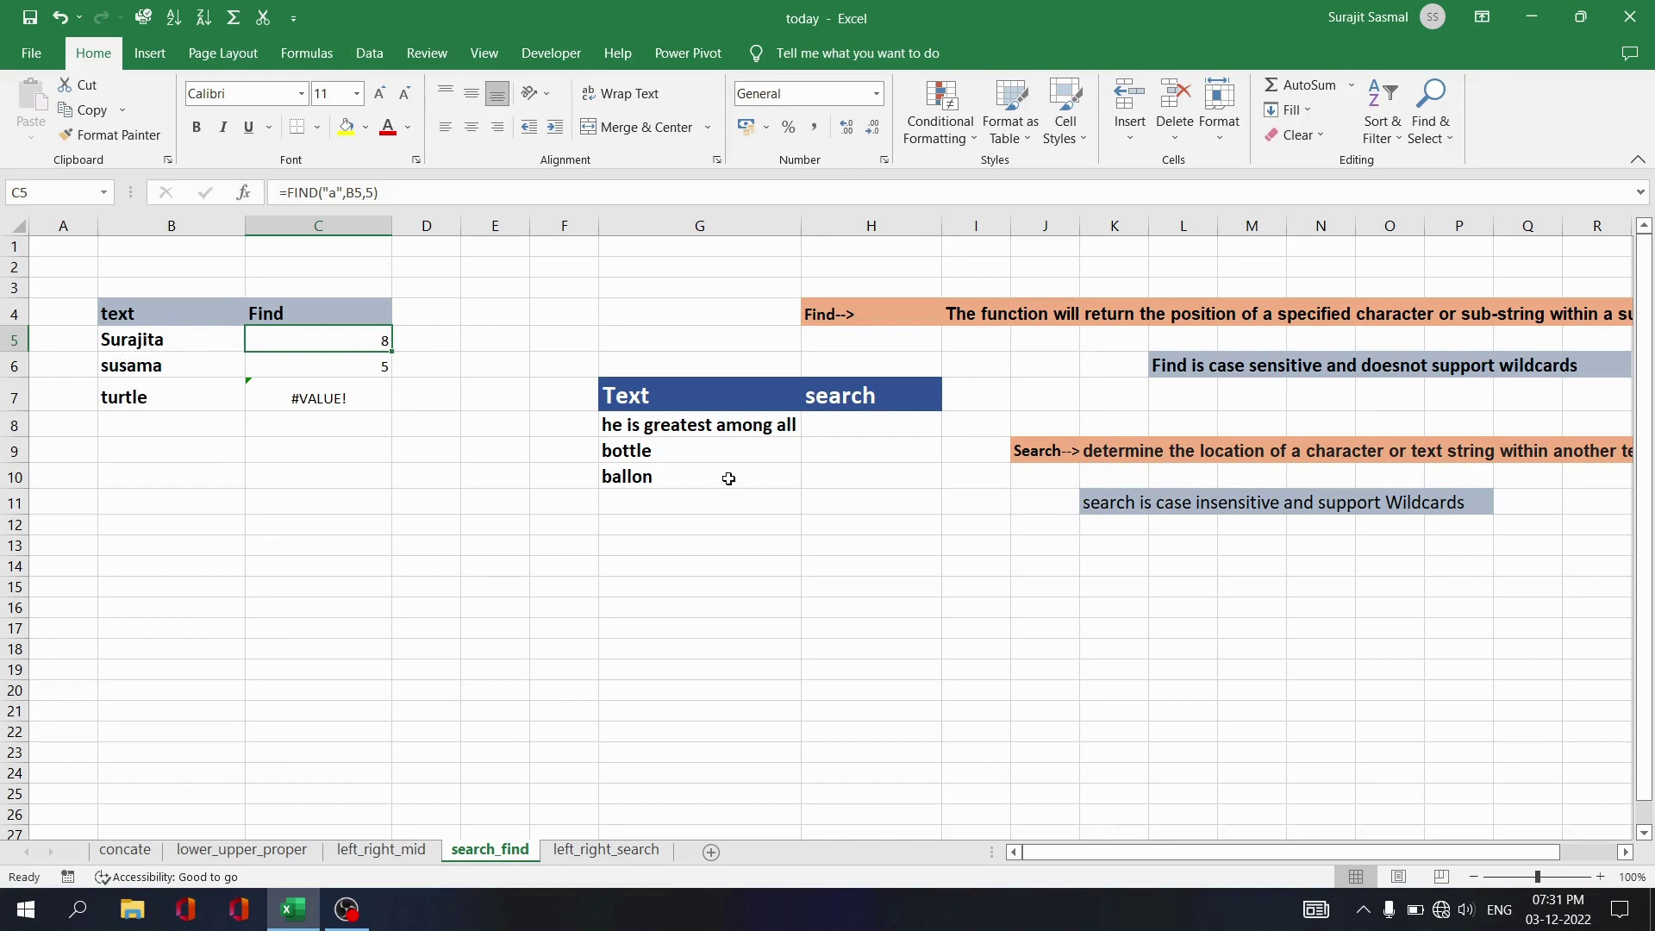
# Enter =SEARCH("is",G8) in H8, returning 4 for "he is greatest among all".
pyautogui.click(867, 423)
pyautogui.write('=')
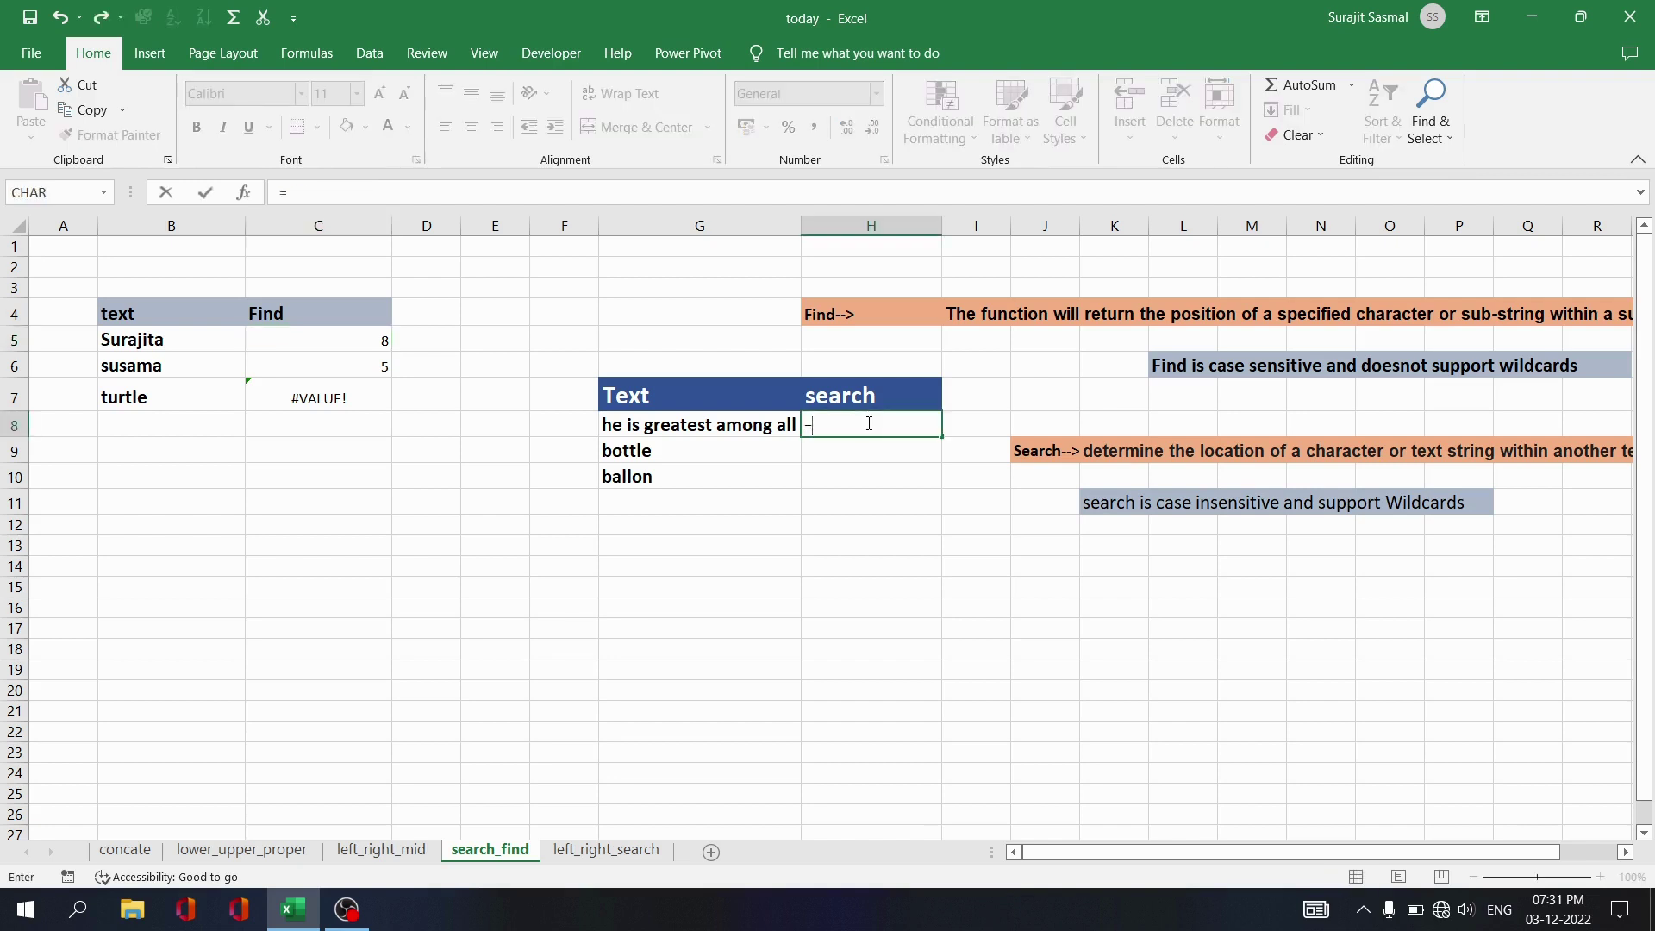
pyautogui.write('search(')
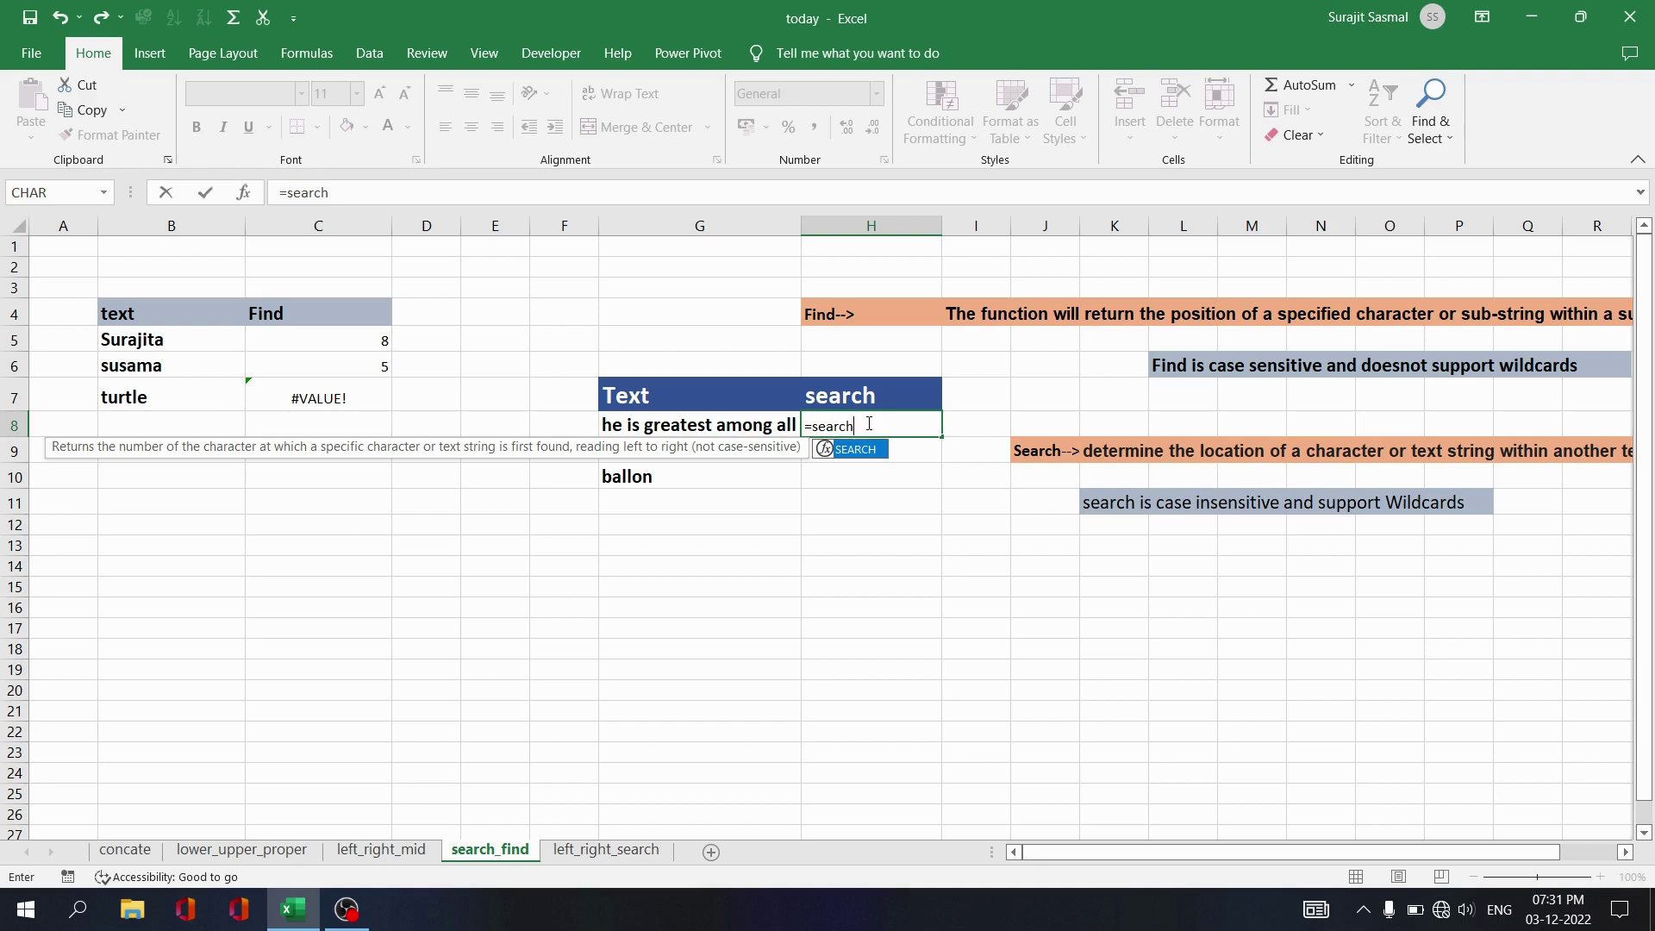
pyautogui.click(249, 195)
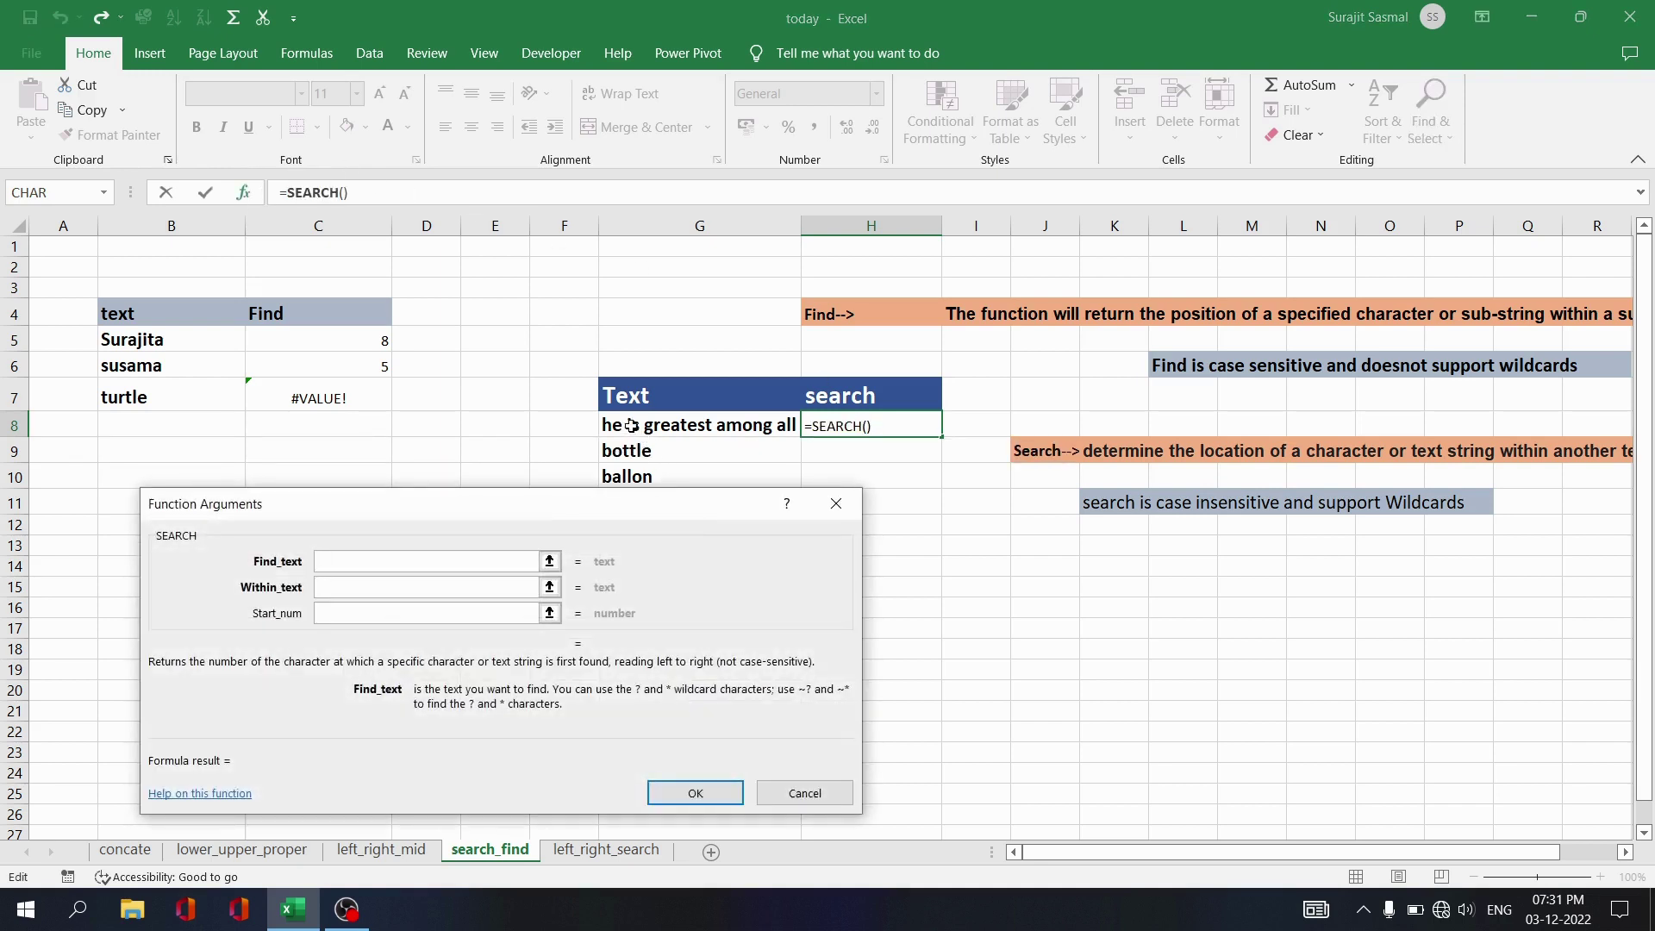
pyautogui.write('"is"')
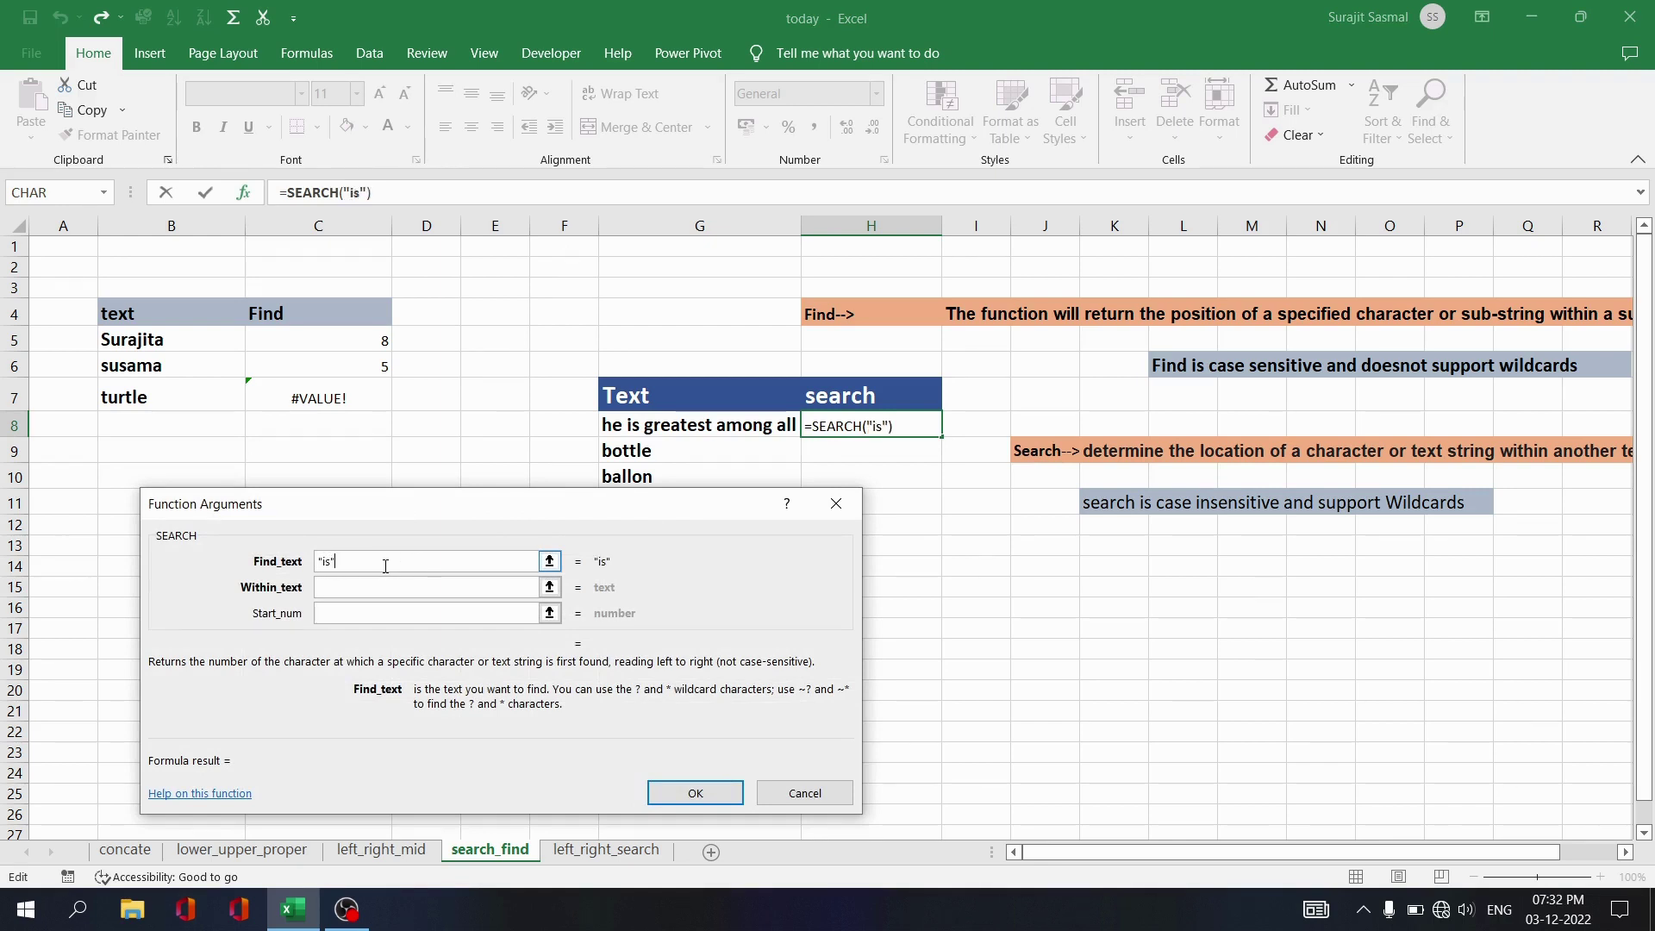
pyautogui.click(372, 587)
pyautogui.click(701, 426)
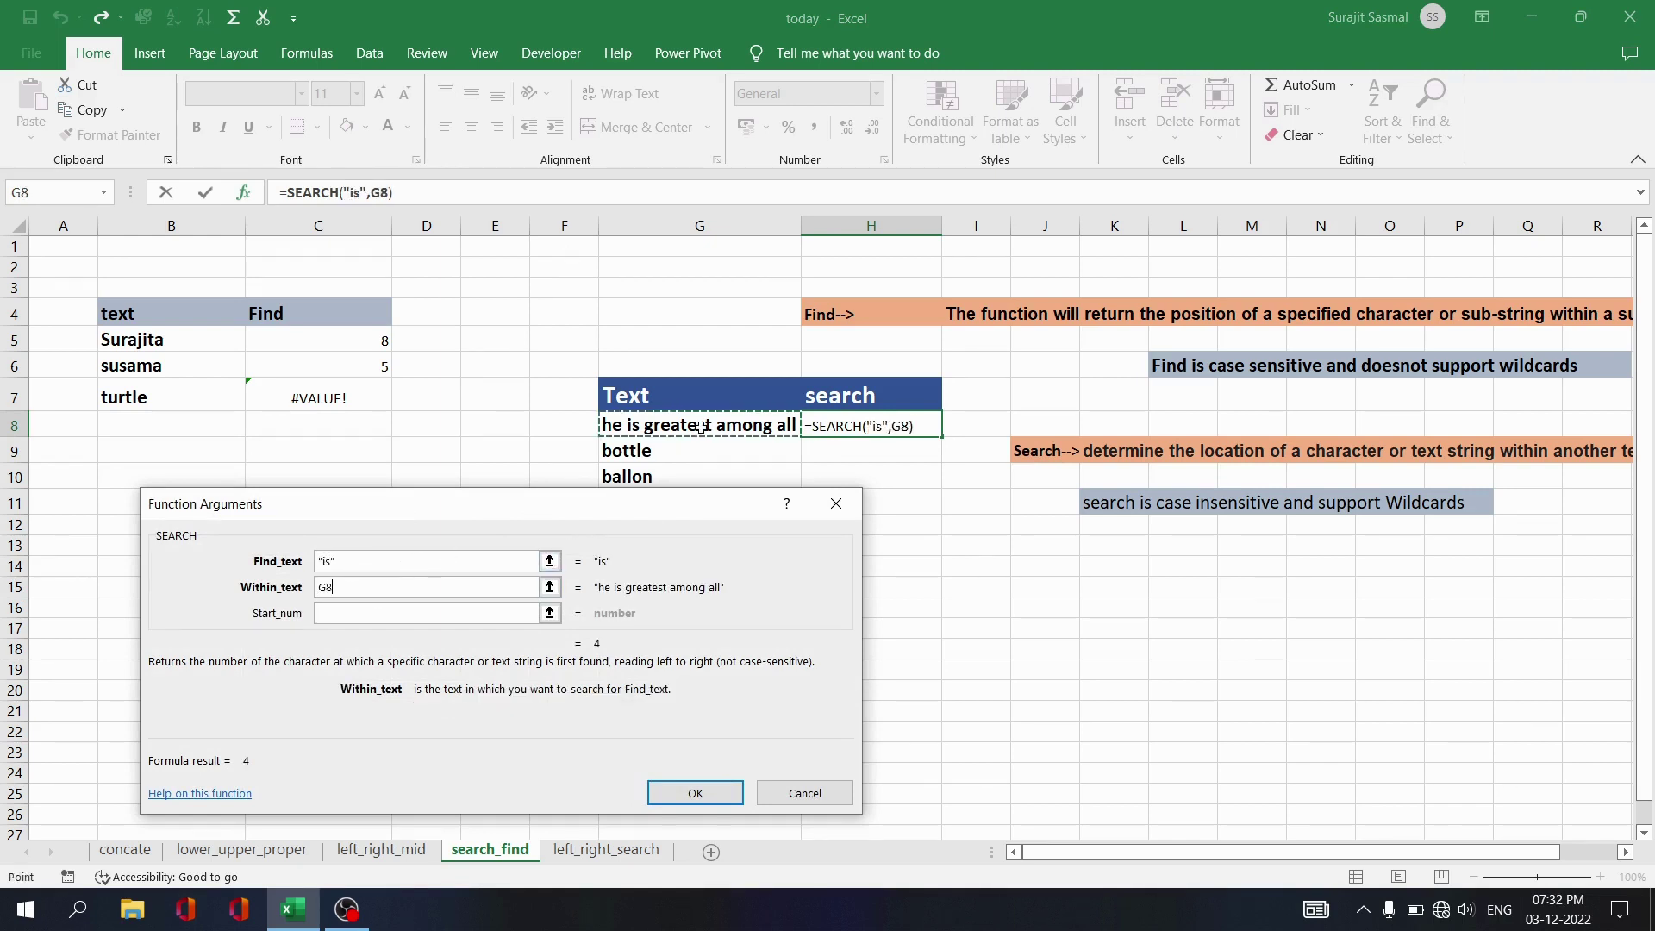
pyautogui.click(695, 793)
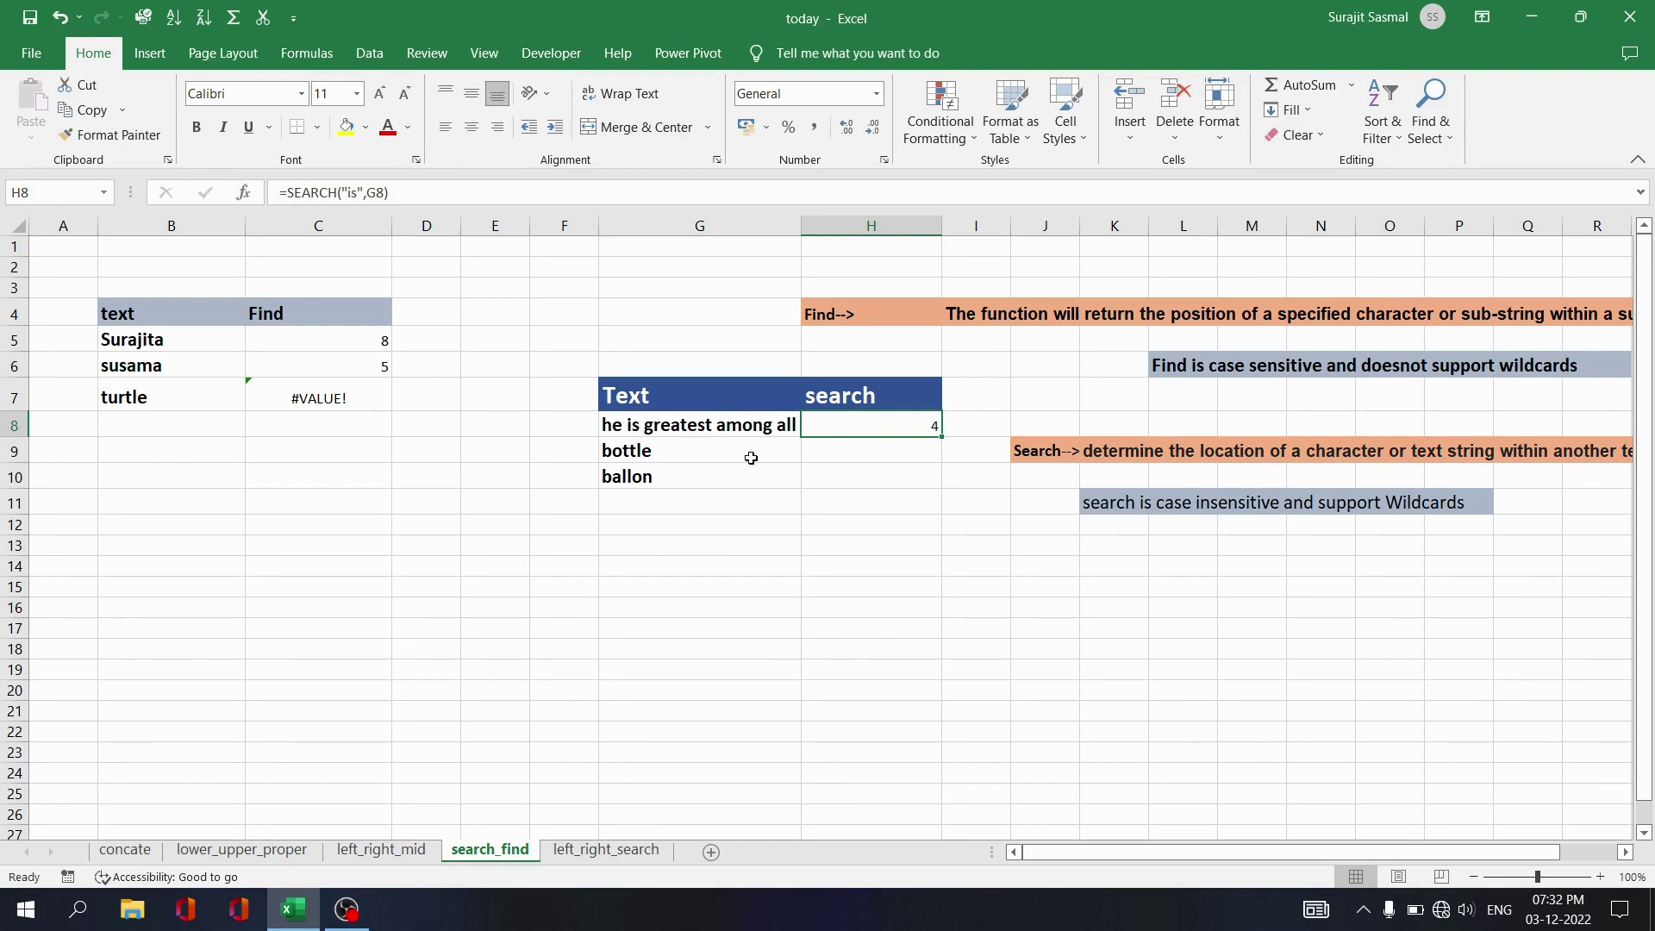
pyautogui.click(849, 457)
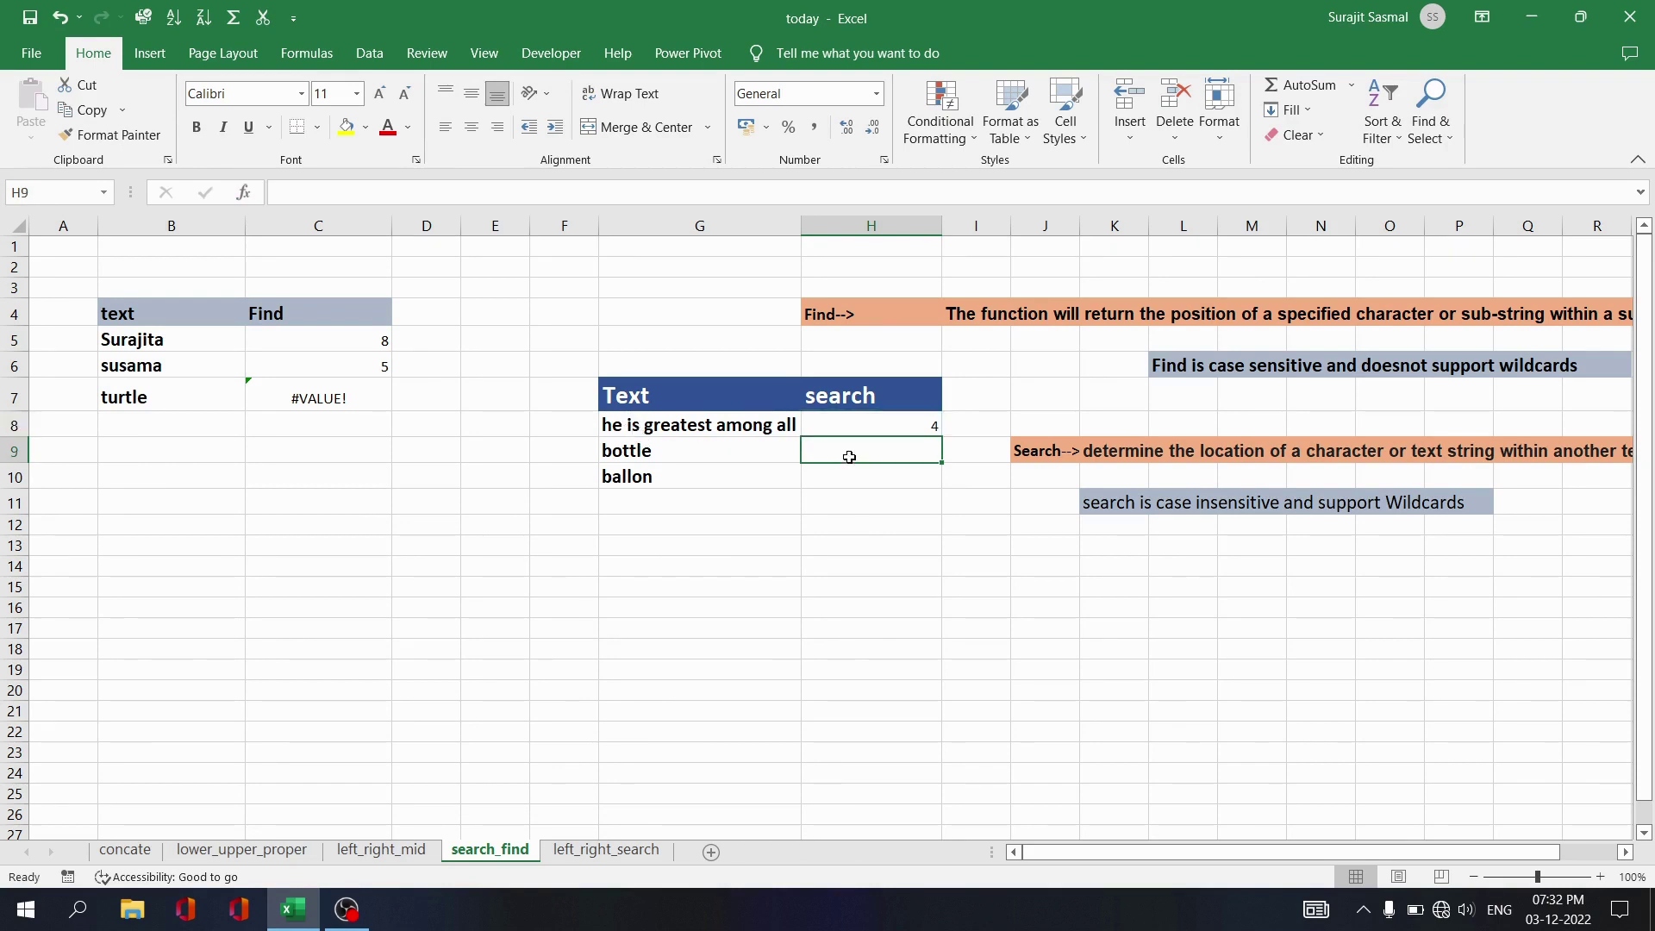
# Enter =SEARCH("E",G9) in H9, which returns 6 for bottle despite the uppercase E.
pyautogui.write('=')
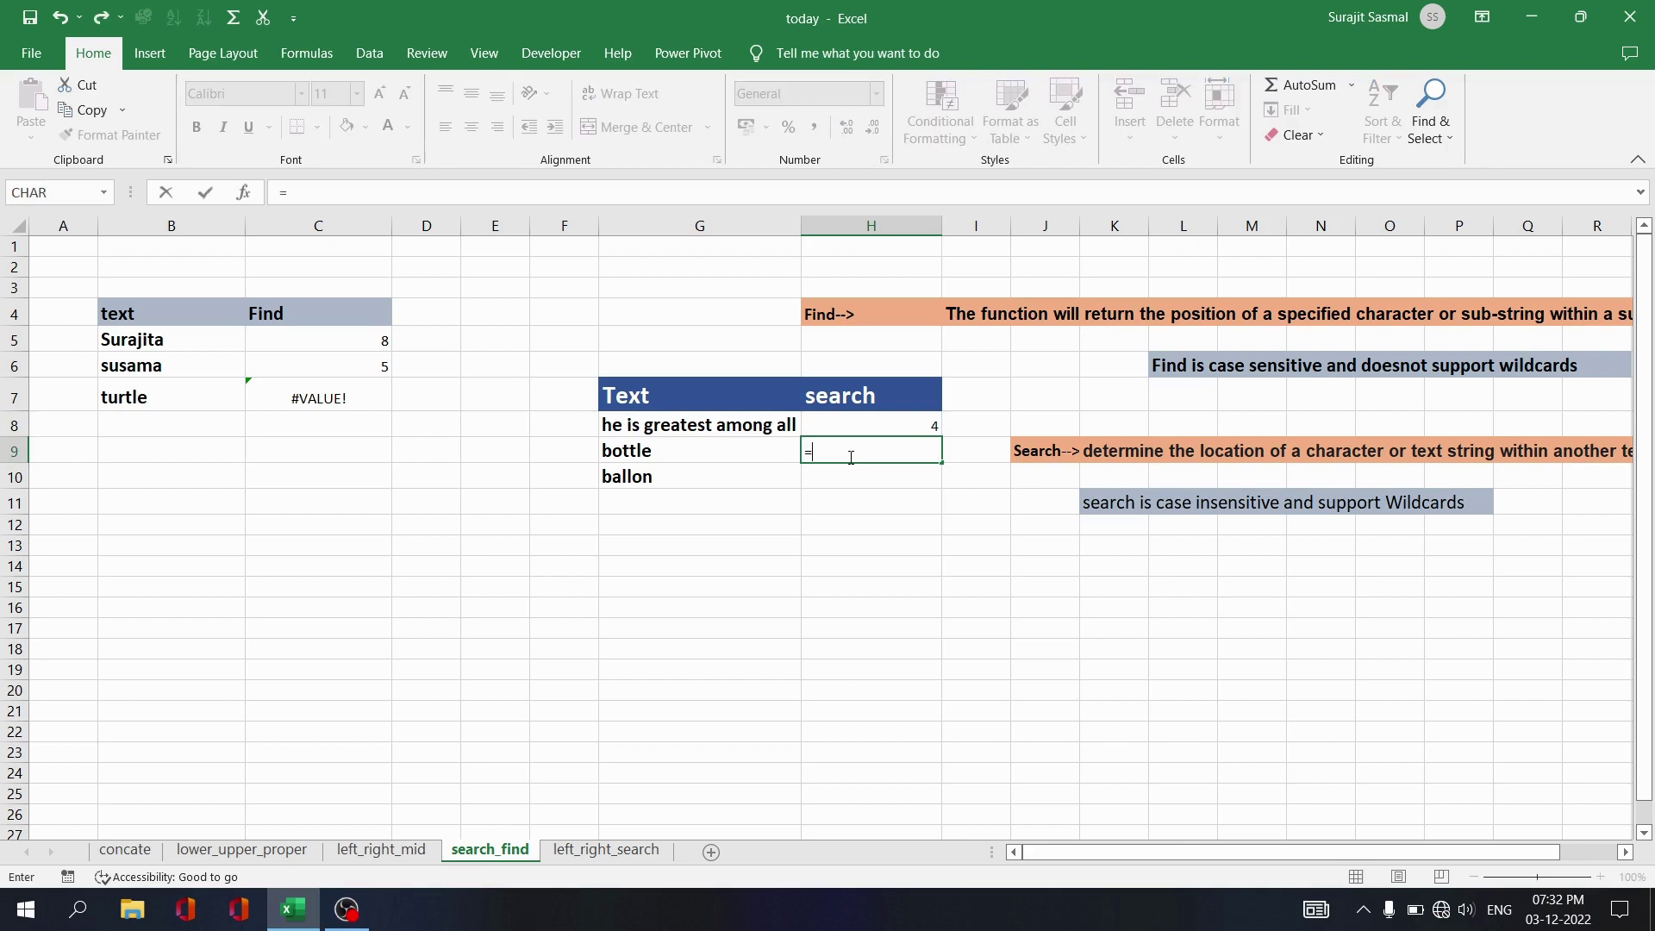
pyautogui.write('search(')
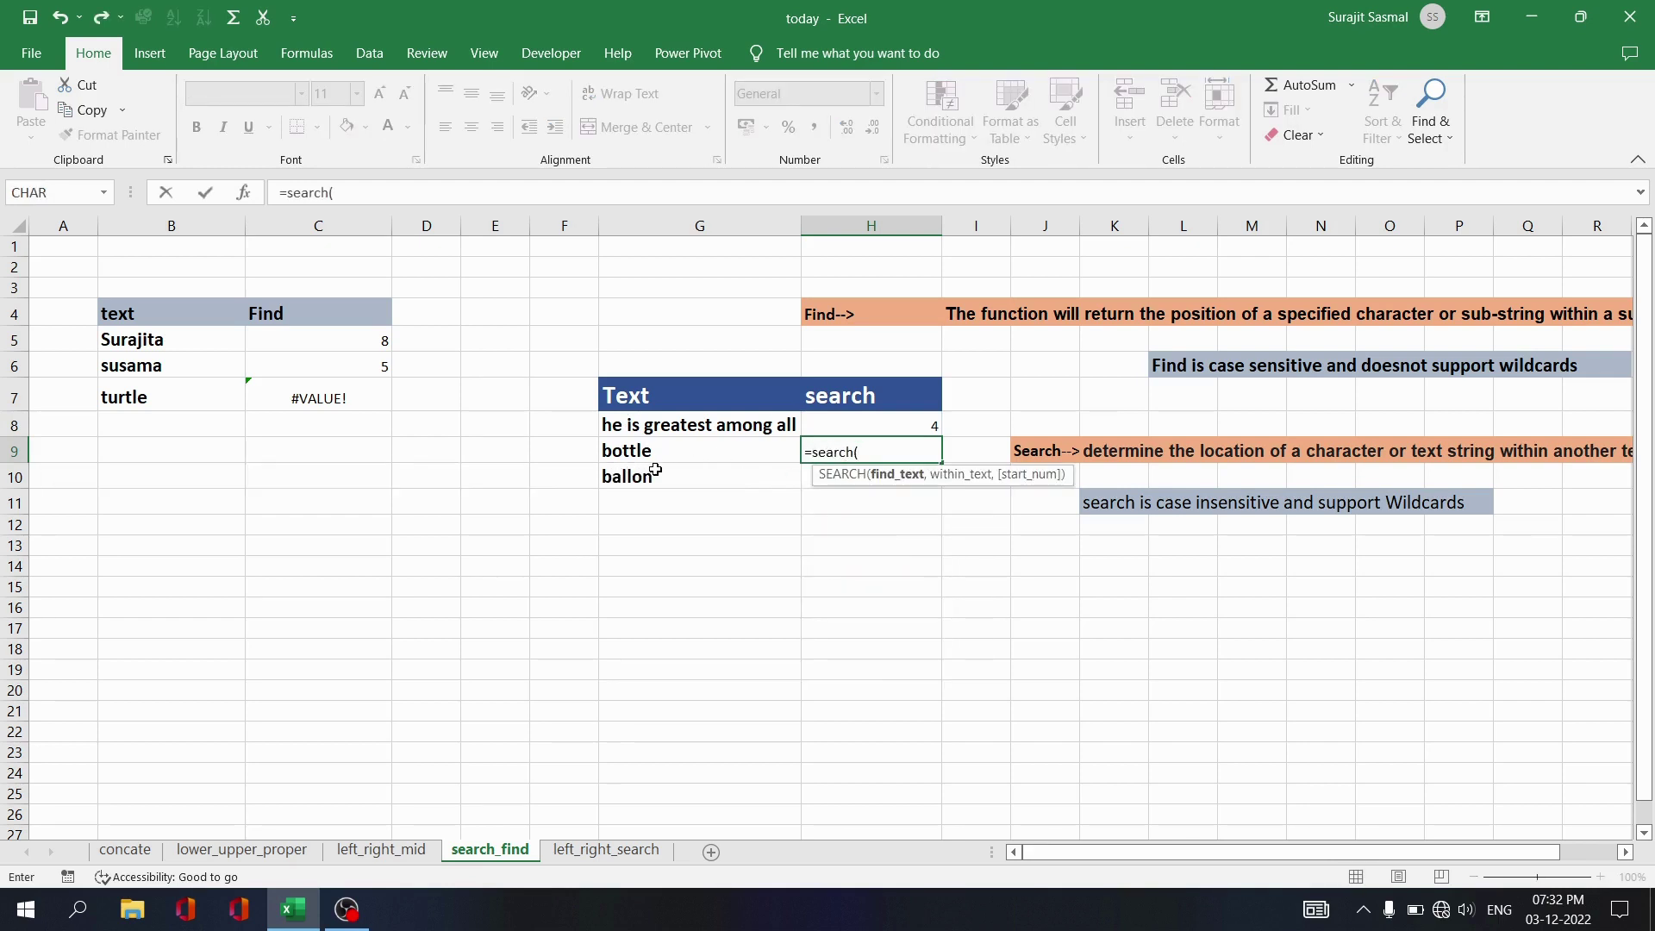
pyautogui.click(246, 195)
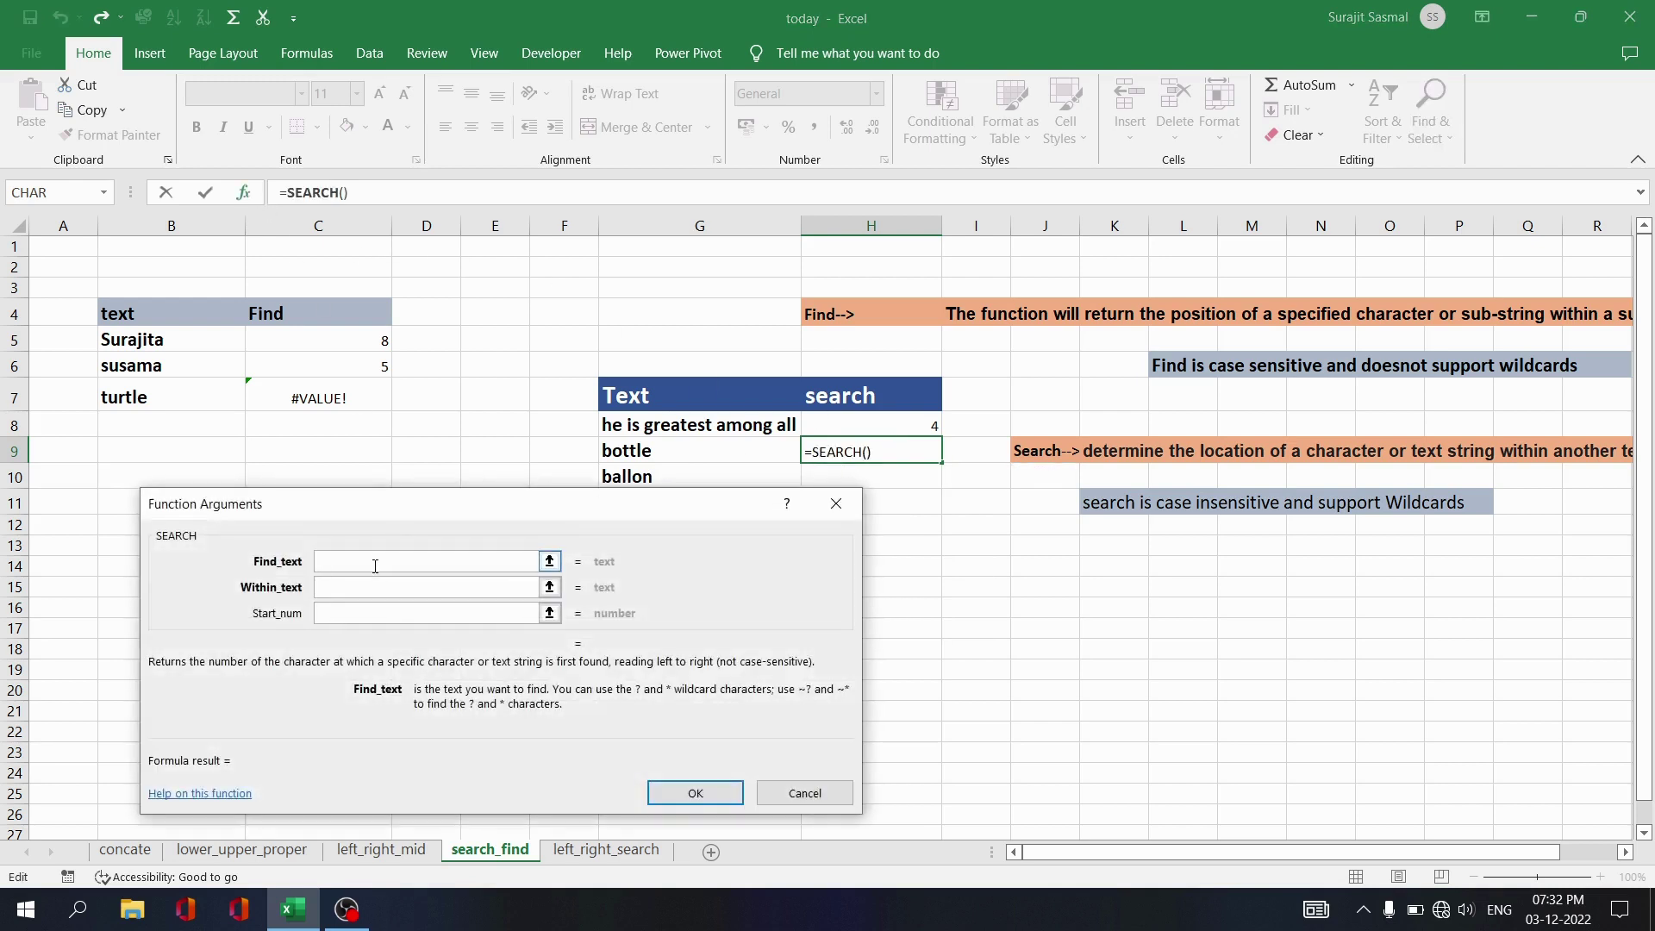
pyautogui.write('"e"')
pyautogui.press('BackSpace')
pyautogui.press('BackSpace')
pyautogui.write('E"')
pyautogui.click(372, 588)
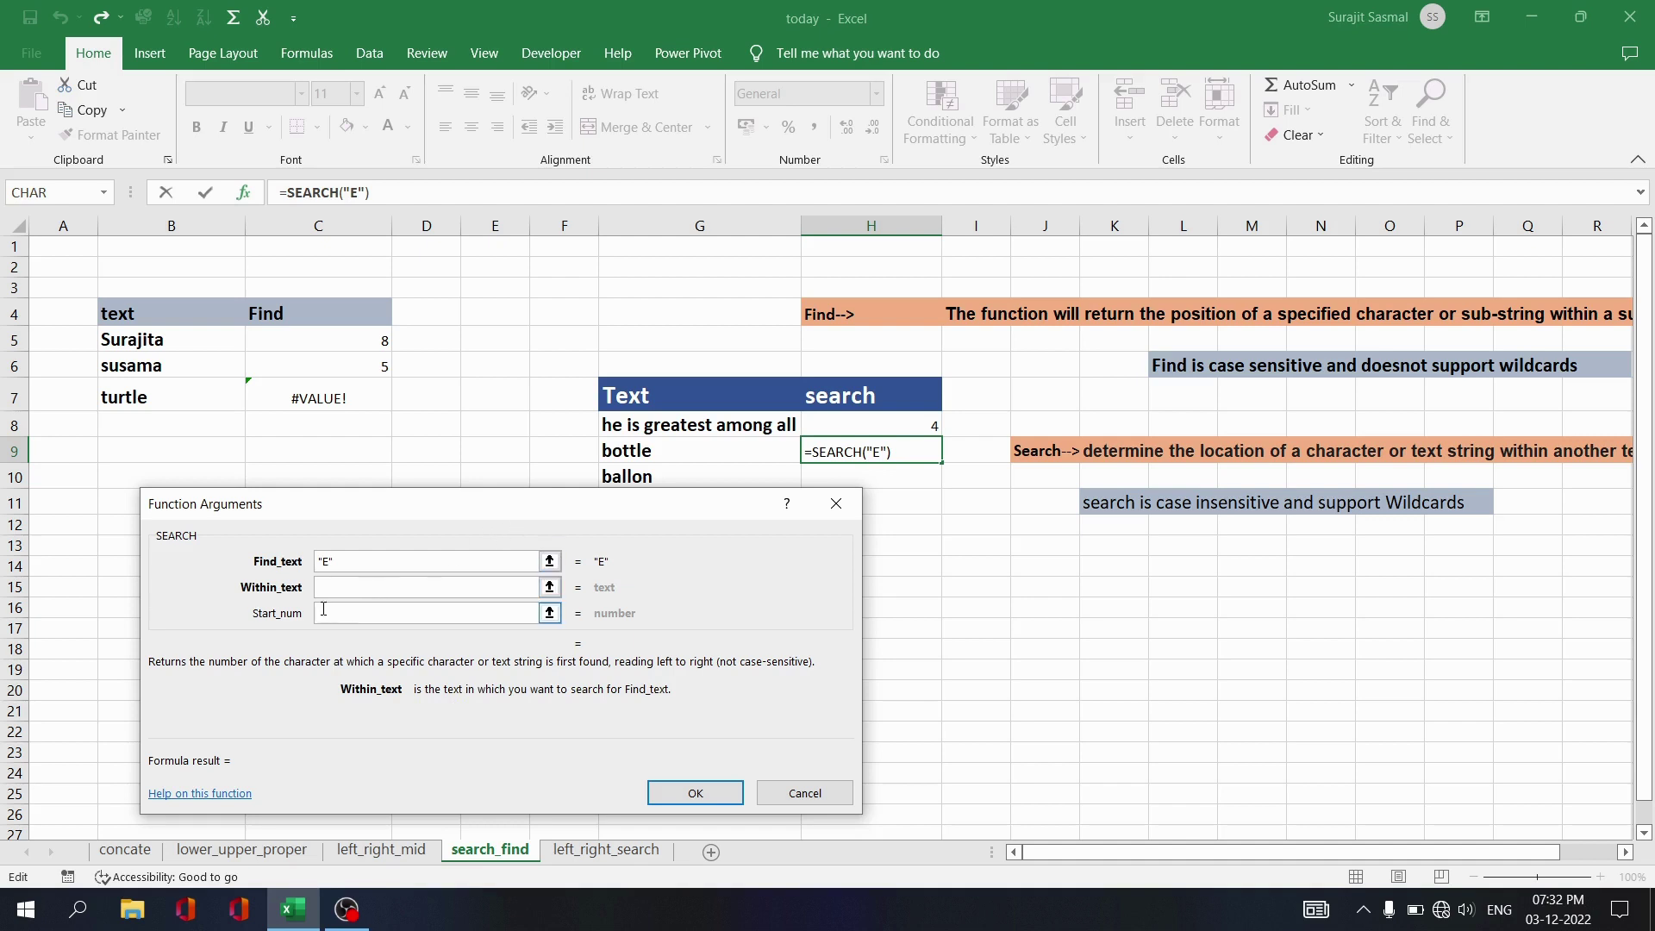
pyautogui.click(664, 455)
pyautogui.click(695, 793)
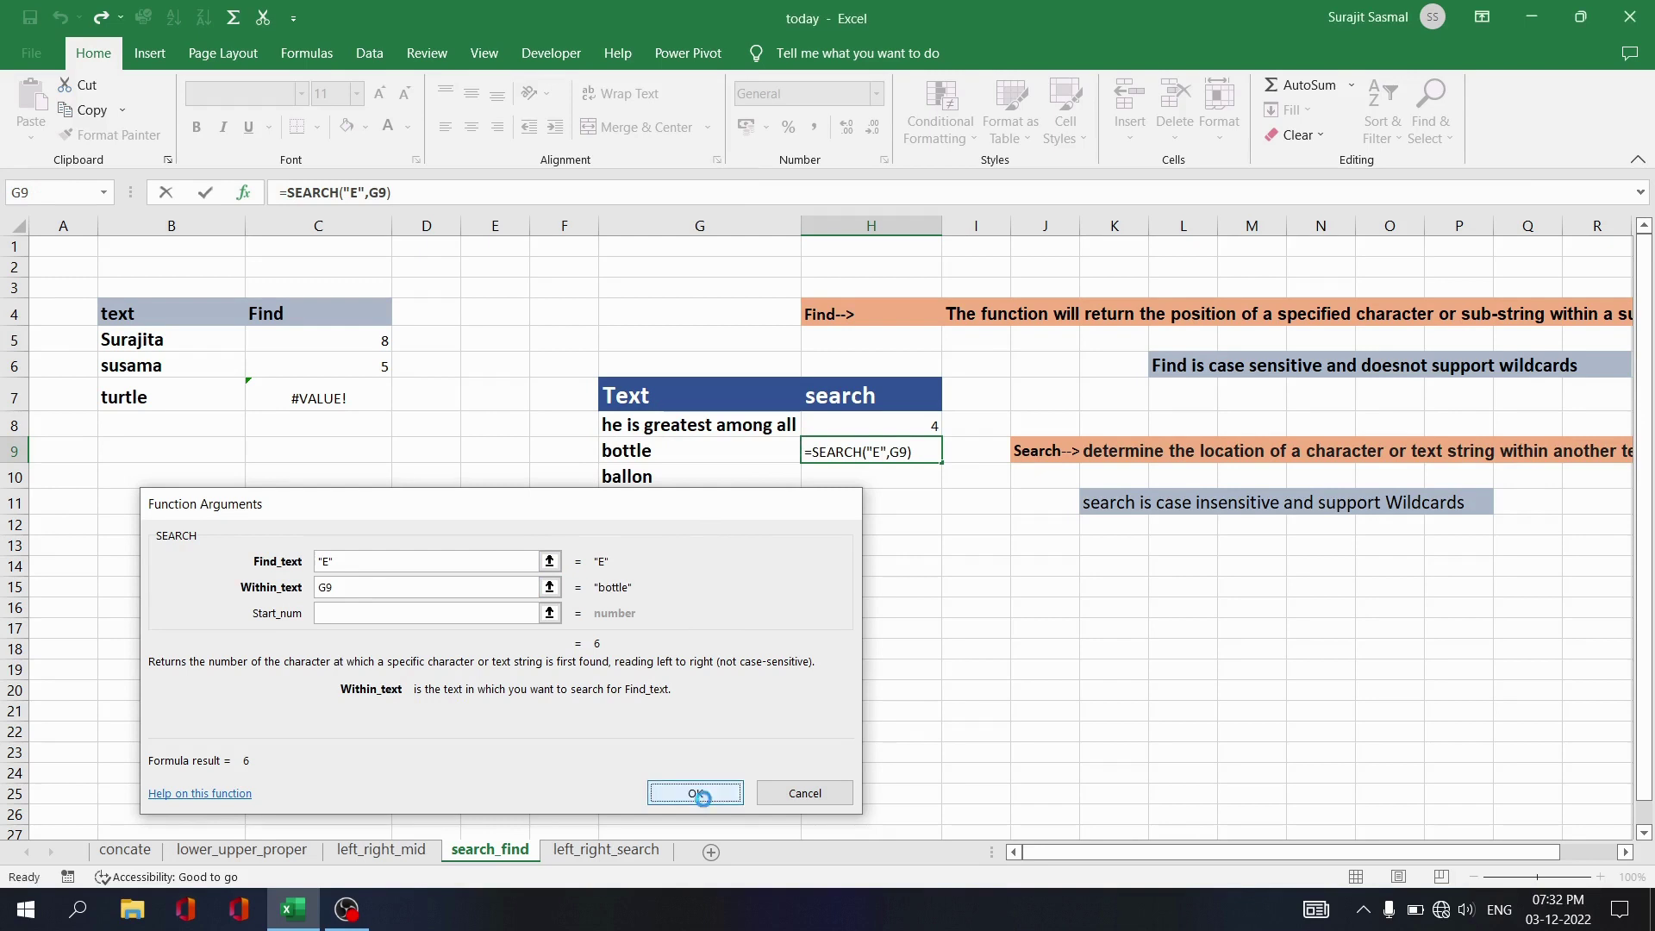
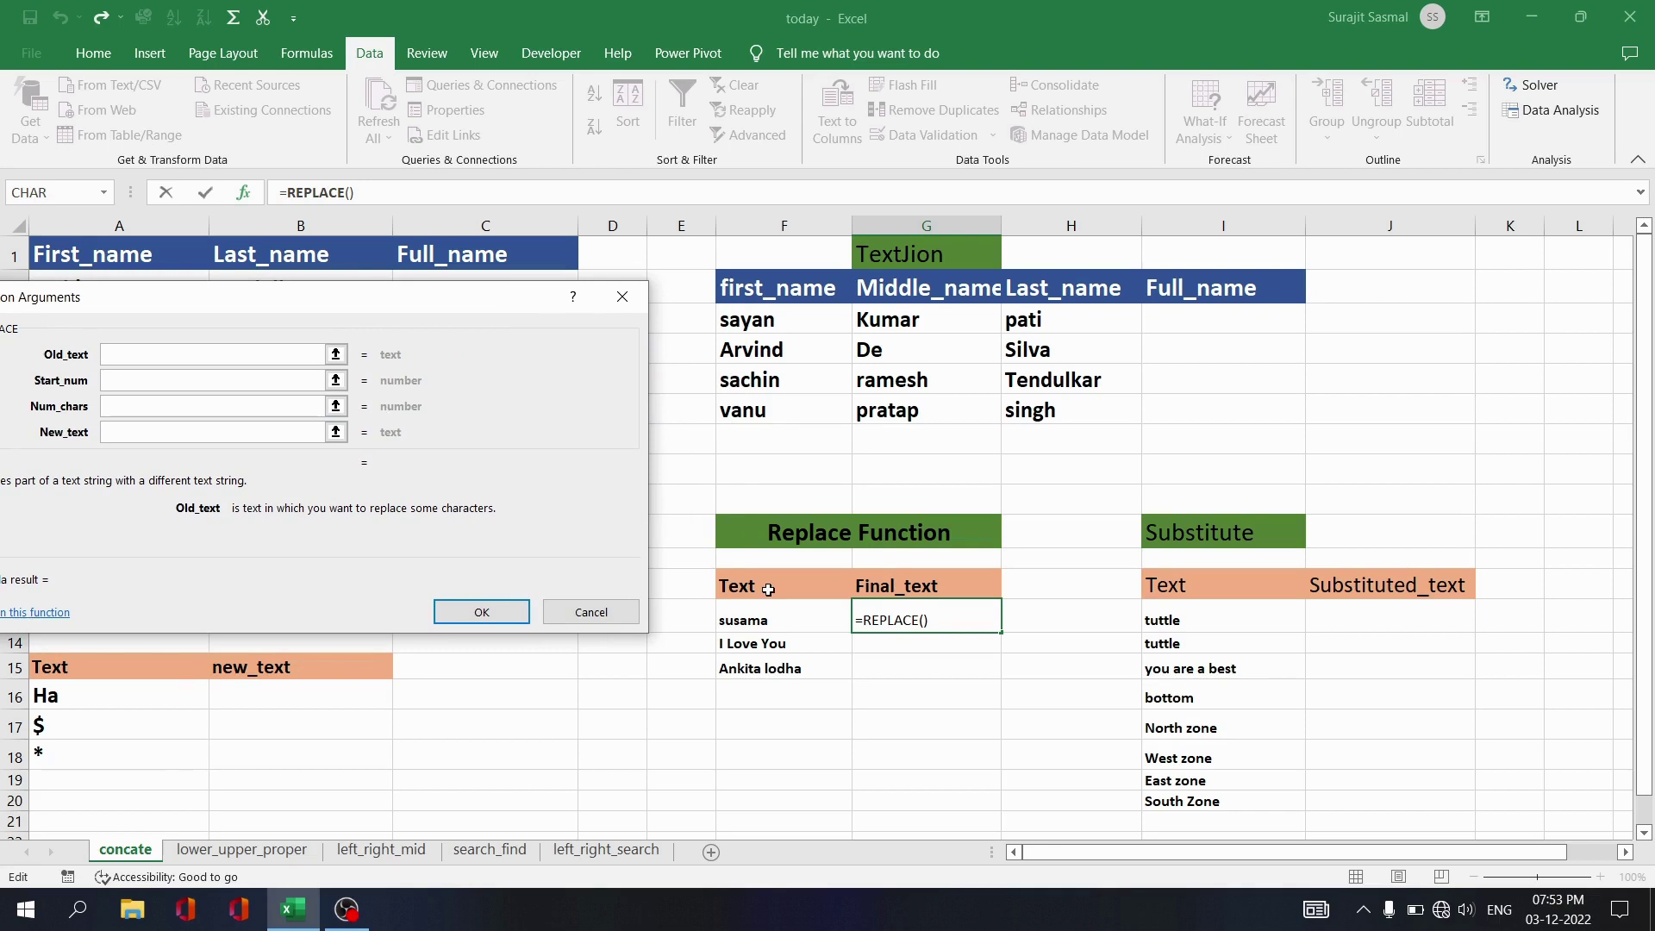
# Complete =REPLACE(F13,4,1,"o") in G13 so susama becomes susoma.
pyautogui.click(767, 617)
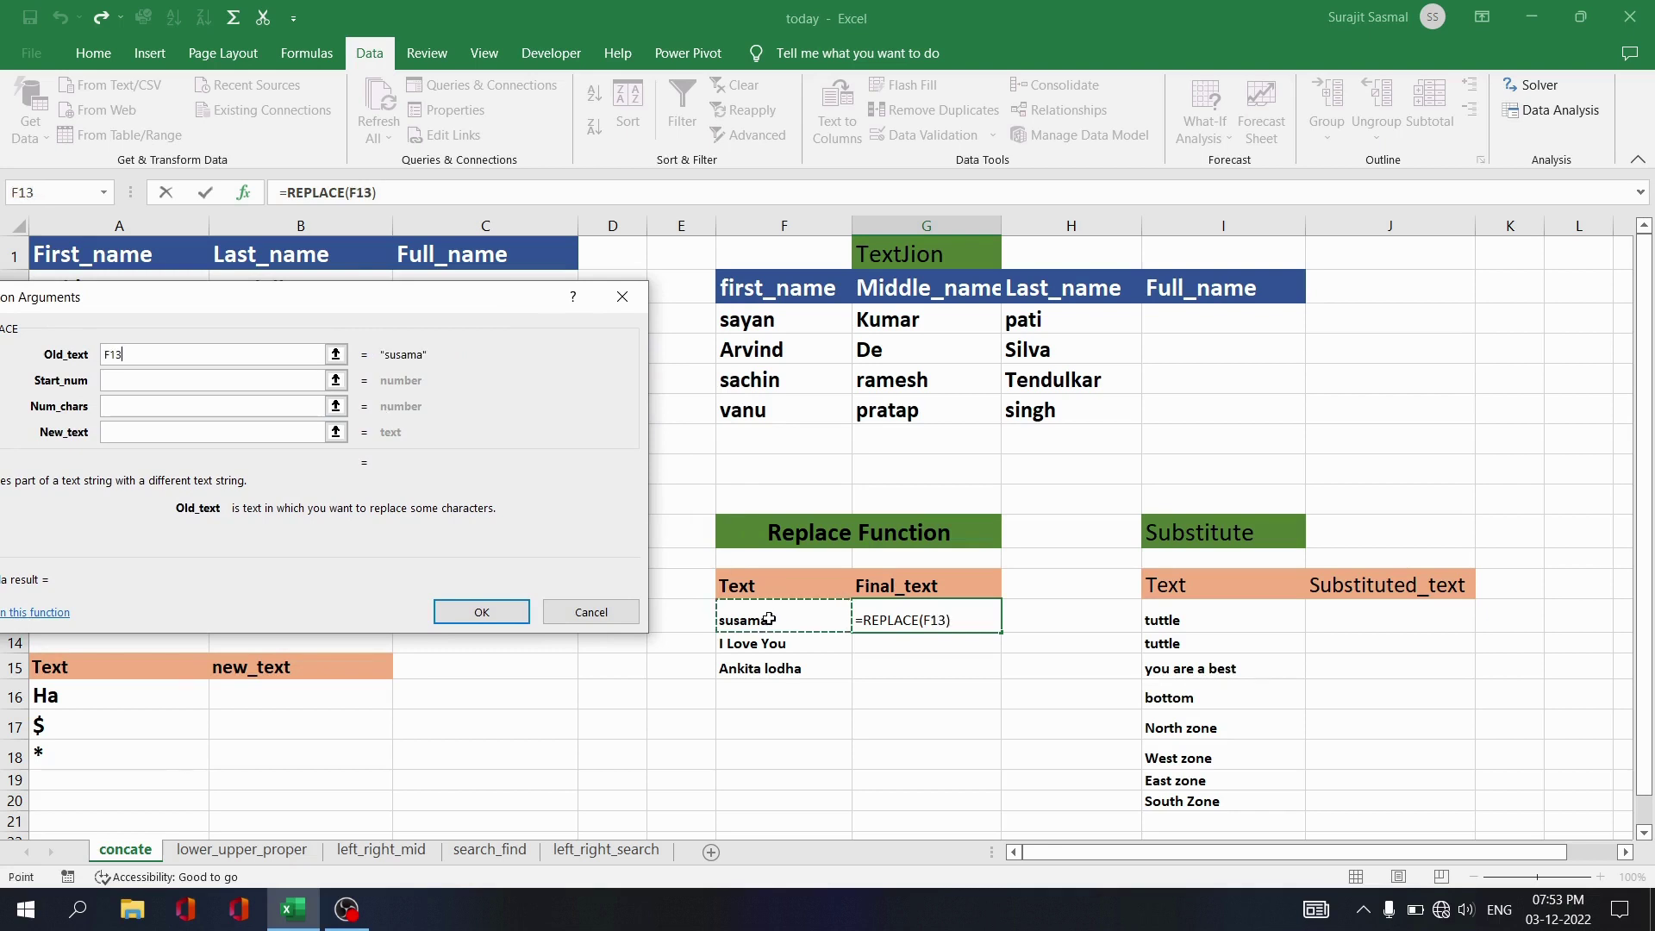
pyautogui.click(183, 380)
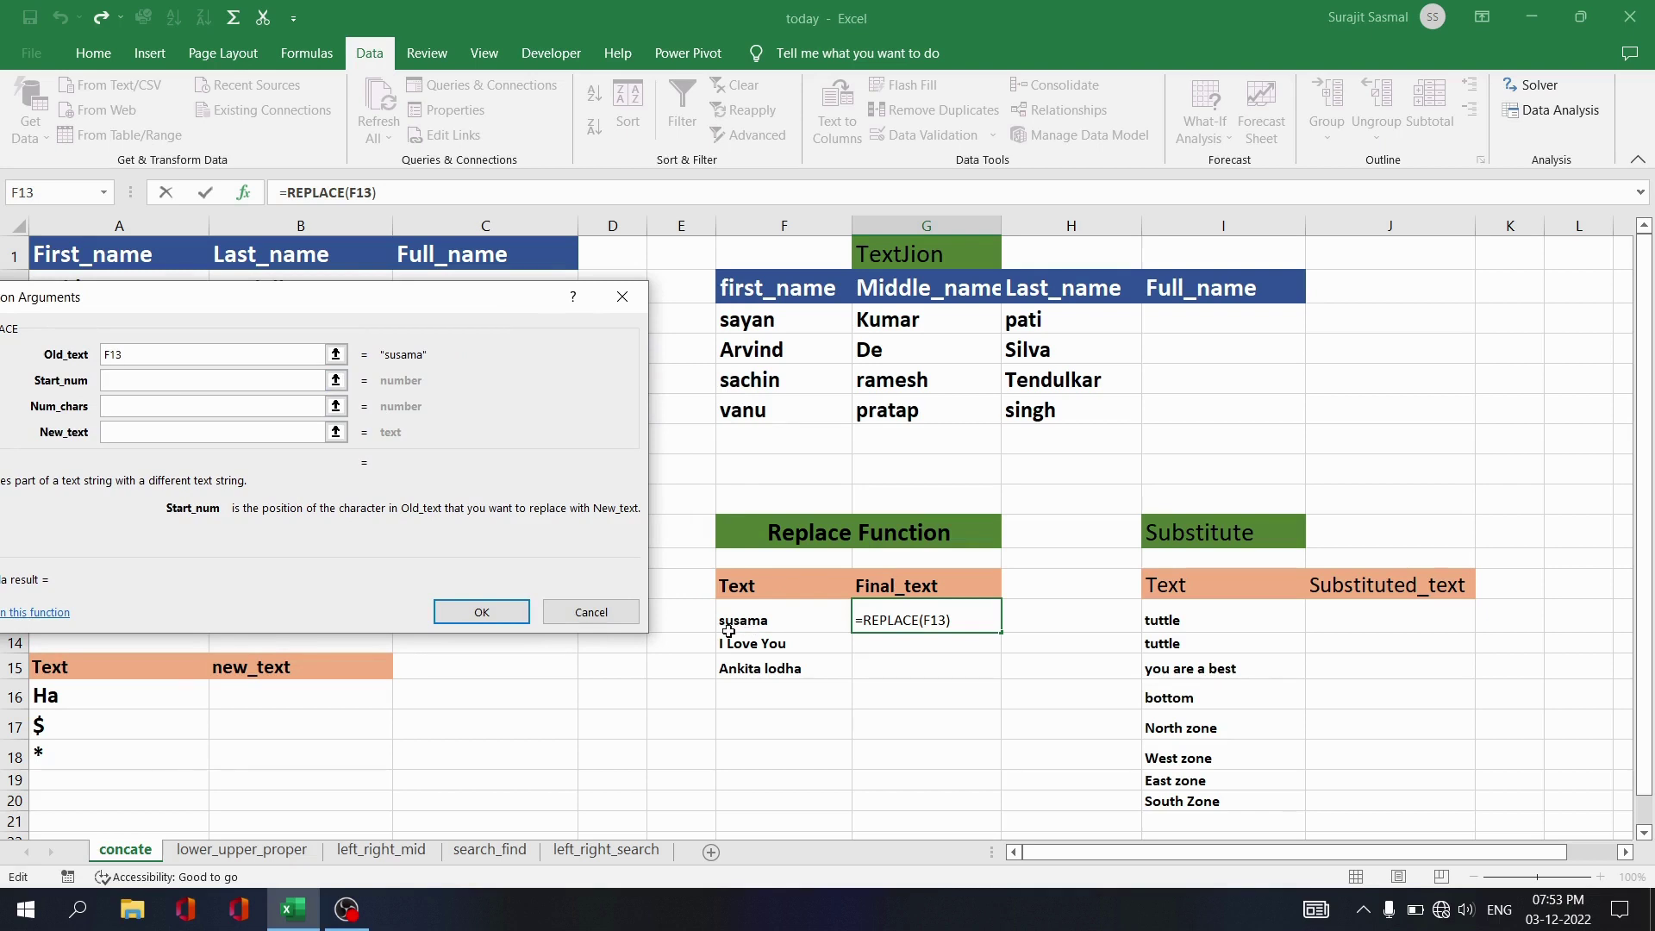
pyautogui.write('4')
pyautogui.click(204, 404)
pyautogui.click(203, 405)
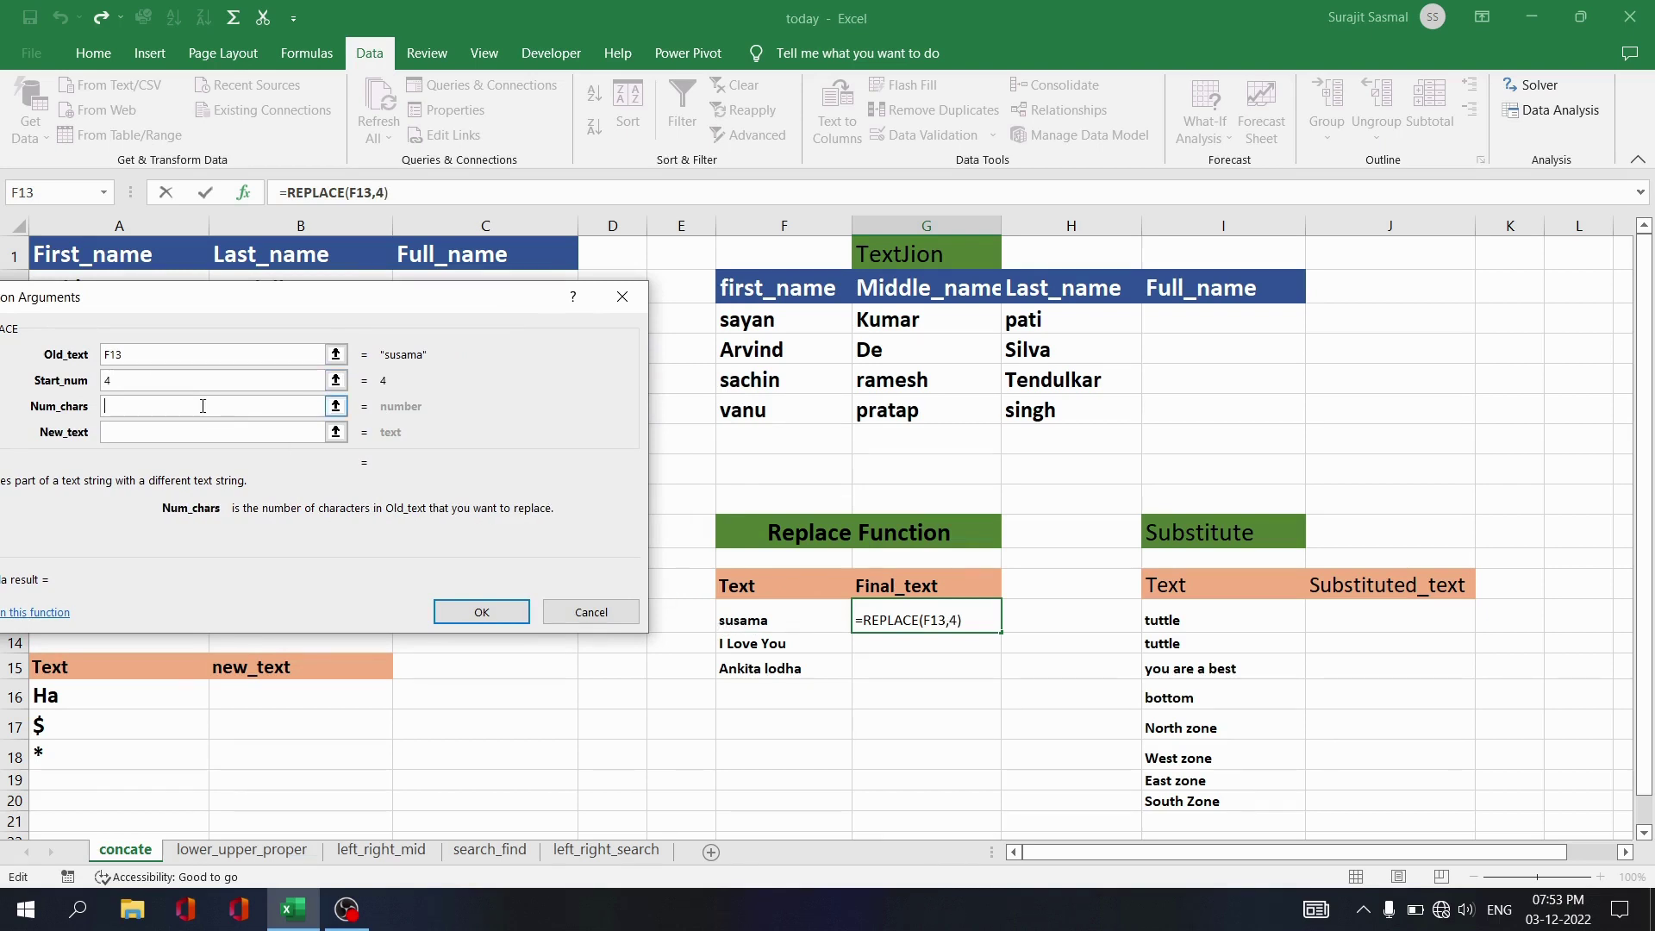
pyautogui.write('1')
pyautogui.click(205, 432)
pyautogui.write('"')
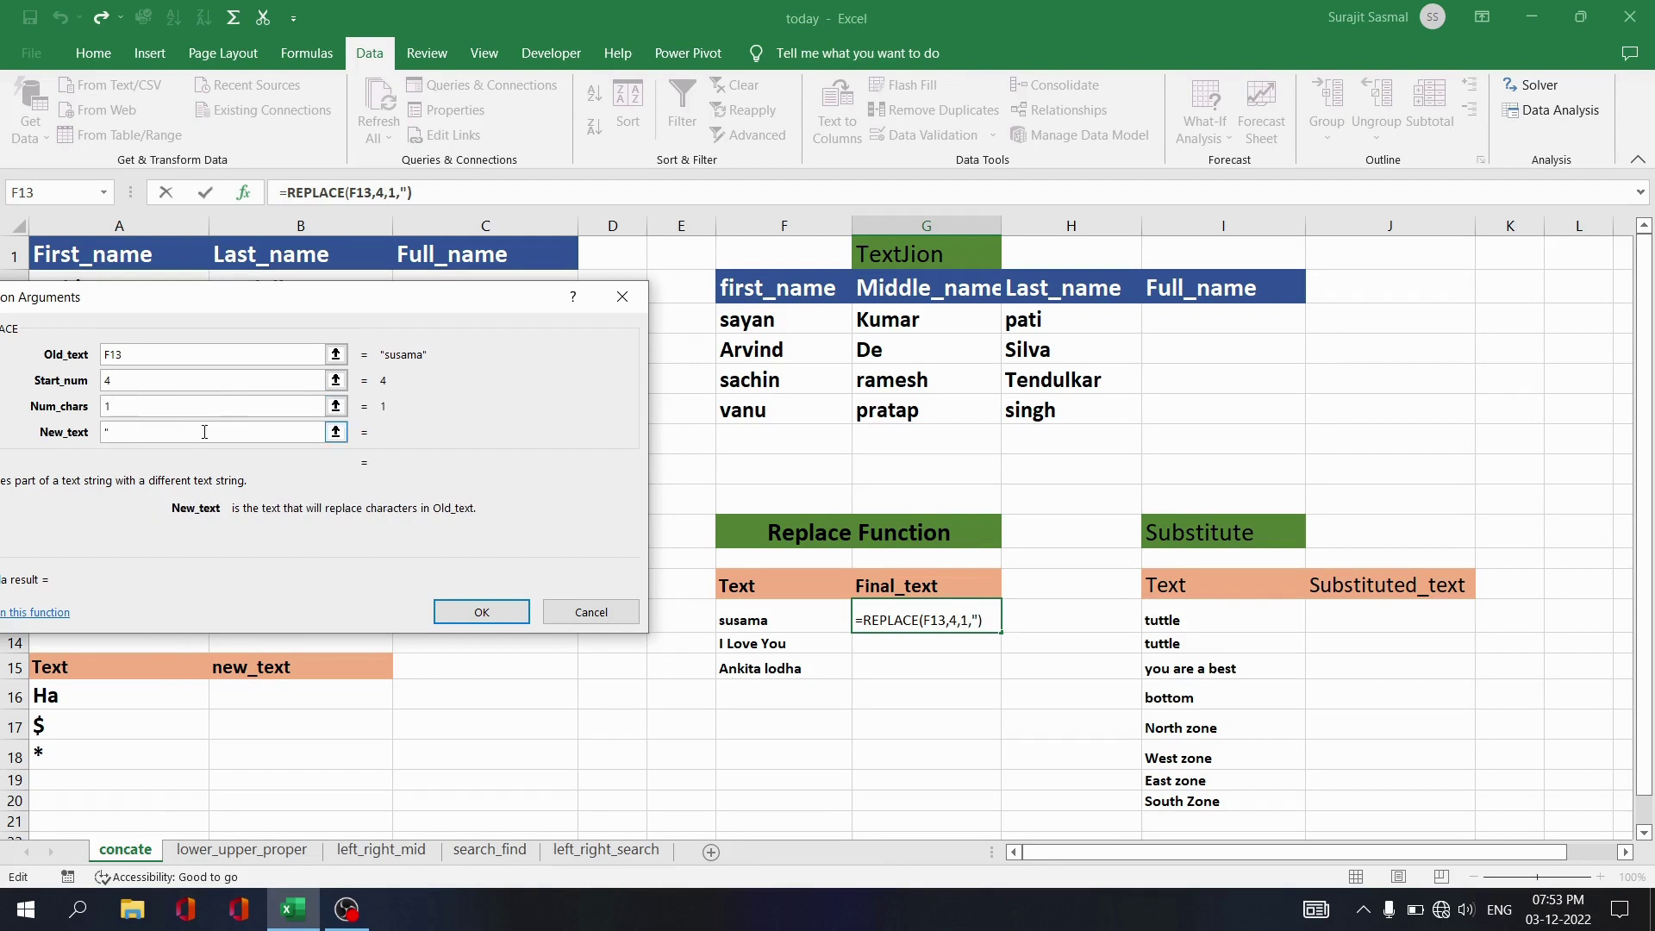
pyautogui.write('o"')
pyautogui.click(481, 612)
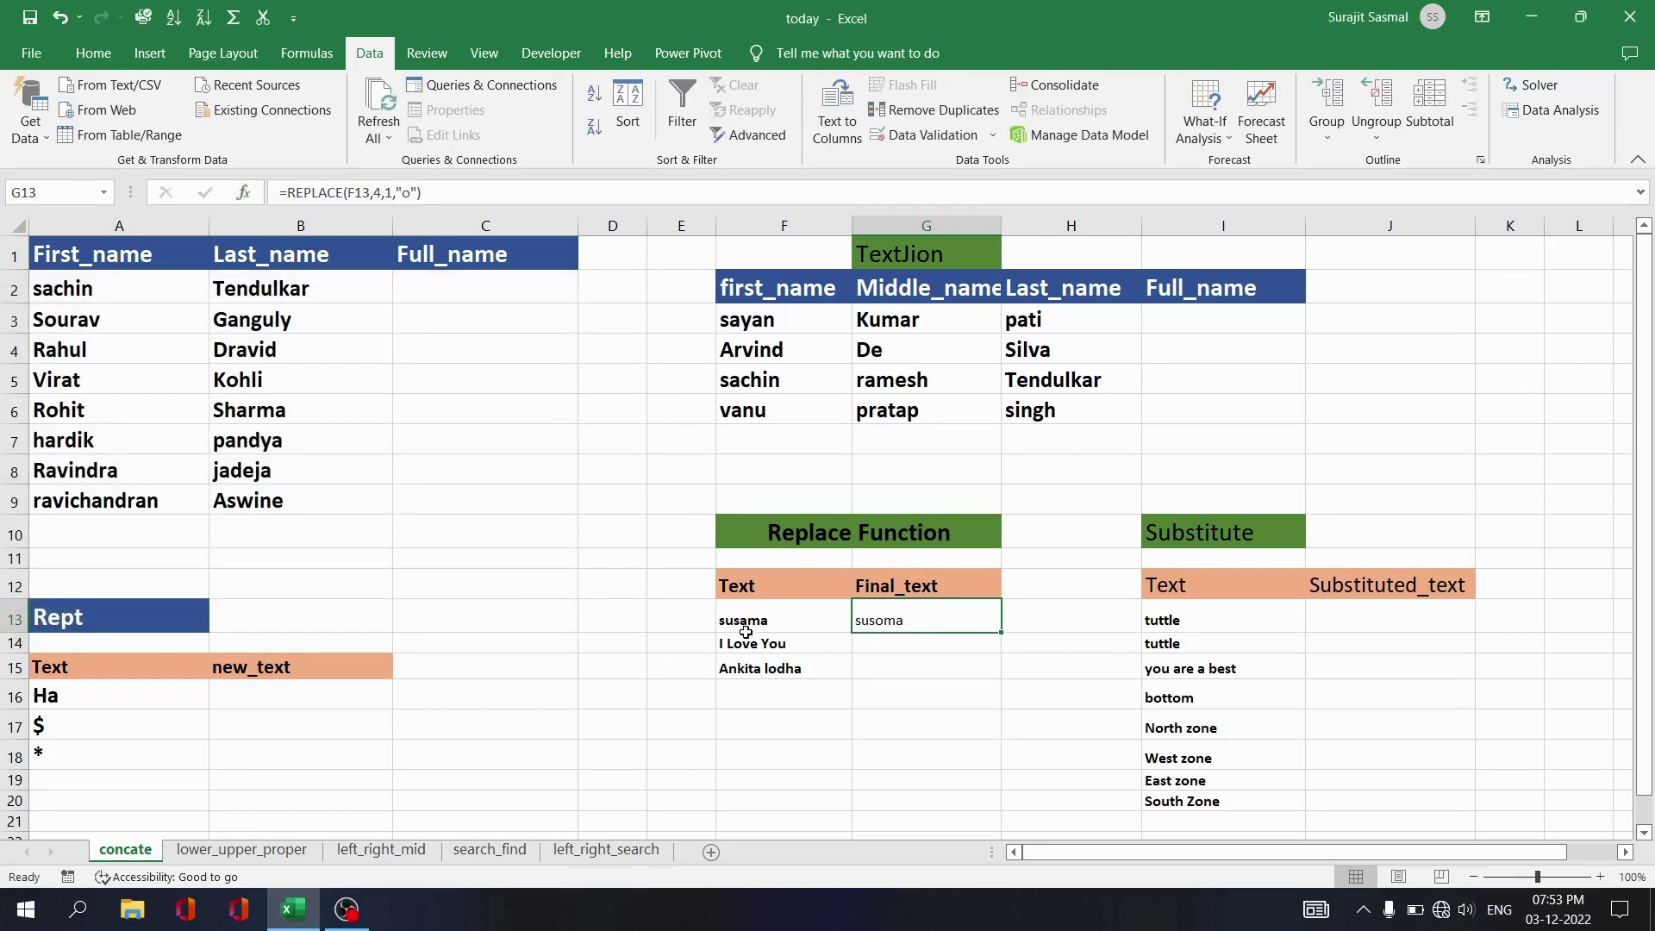
pyautogui.click(900, 647)
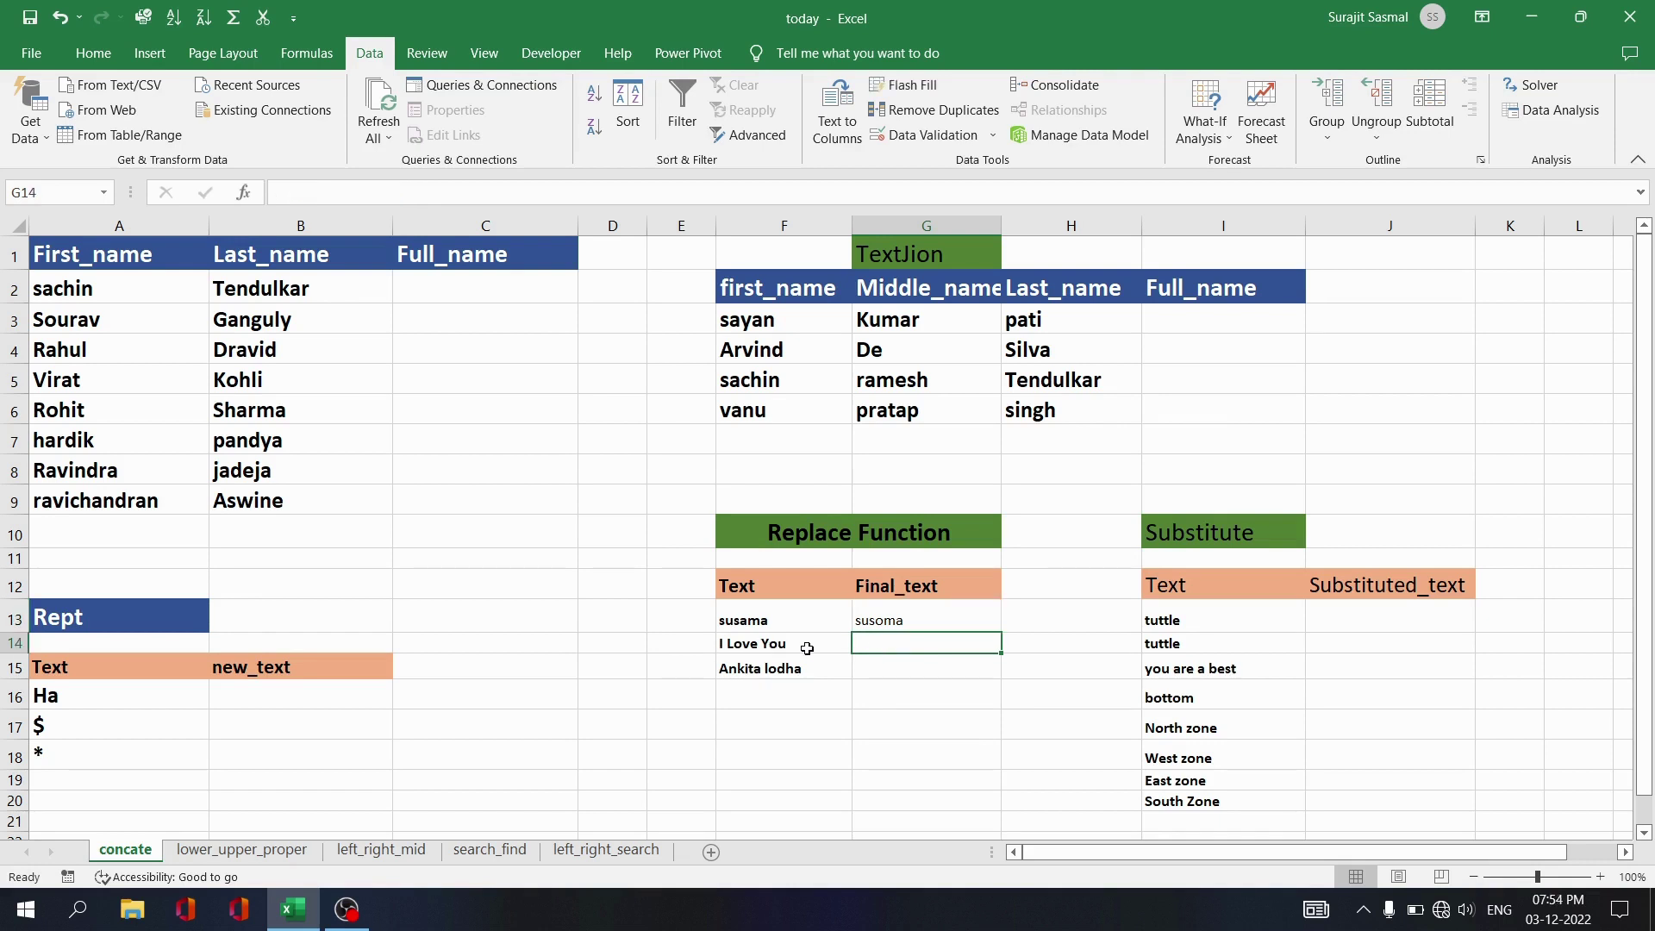
# Enter =REPLACE(F14,3,4,"hate") in G14 so I Love You becomes I hate You.
pyautogui.write('=')
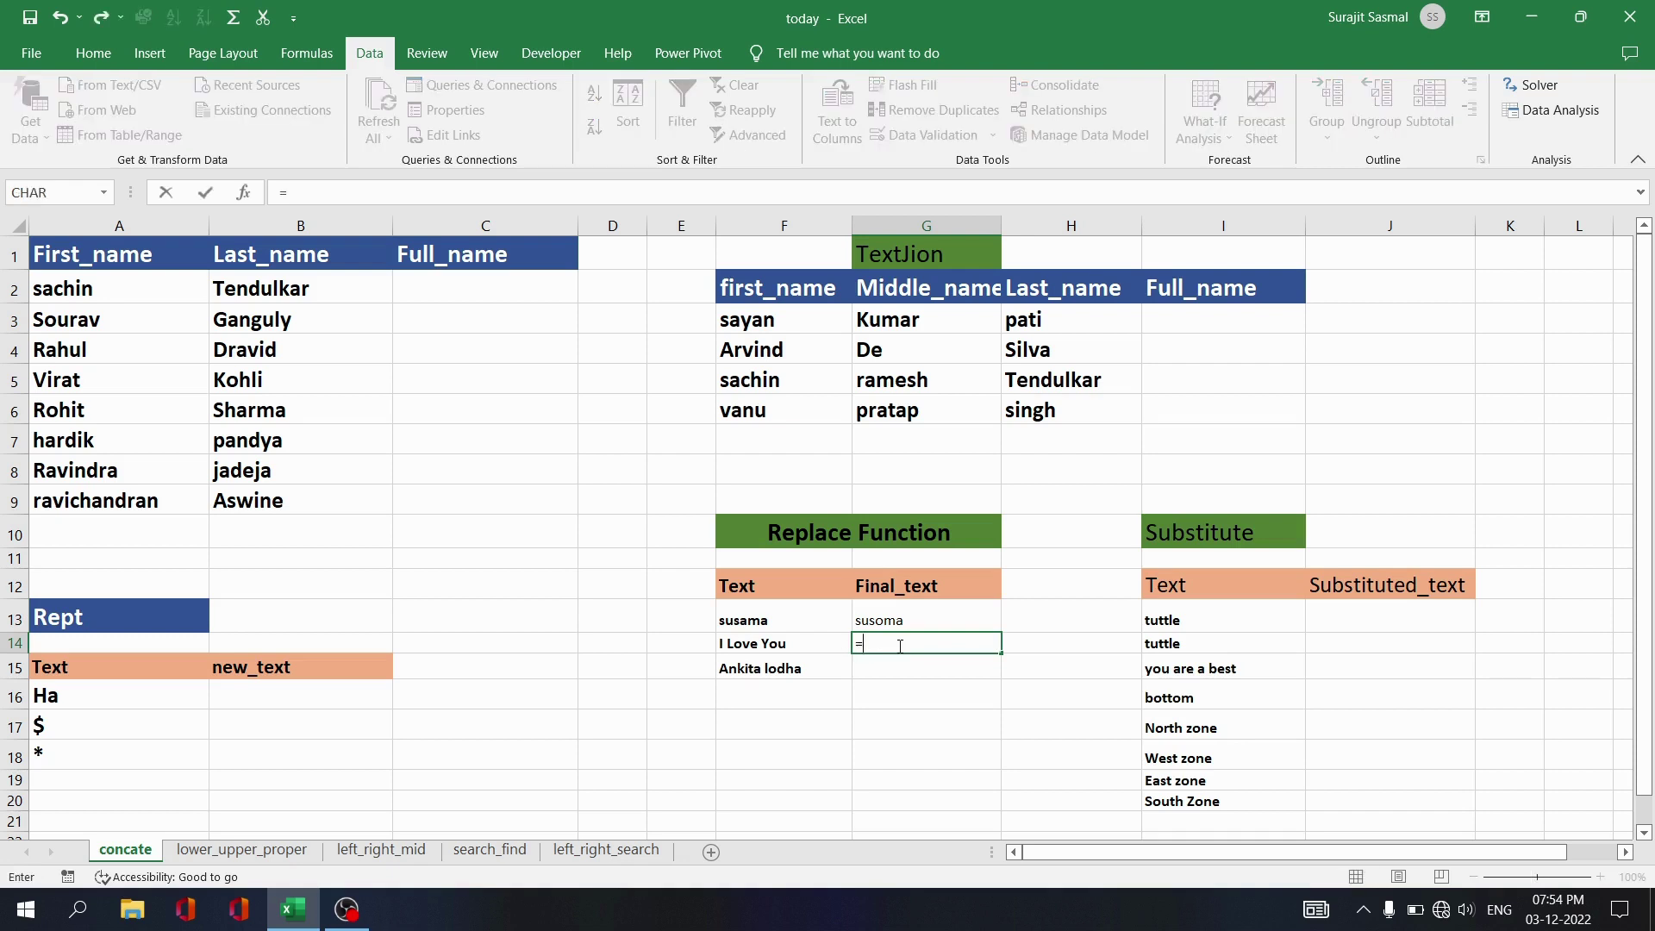
pyautogui.write('rep')
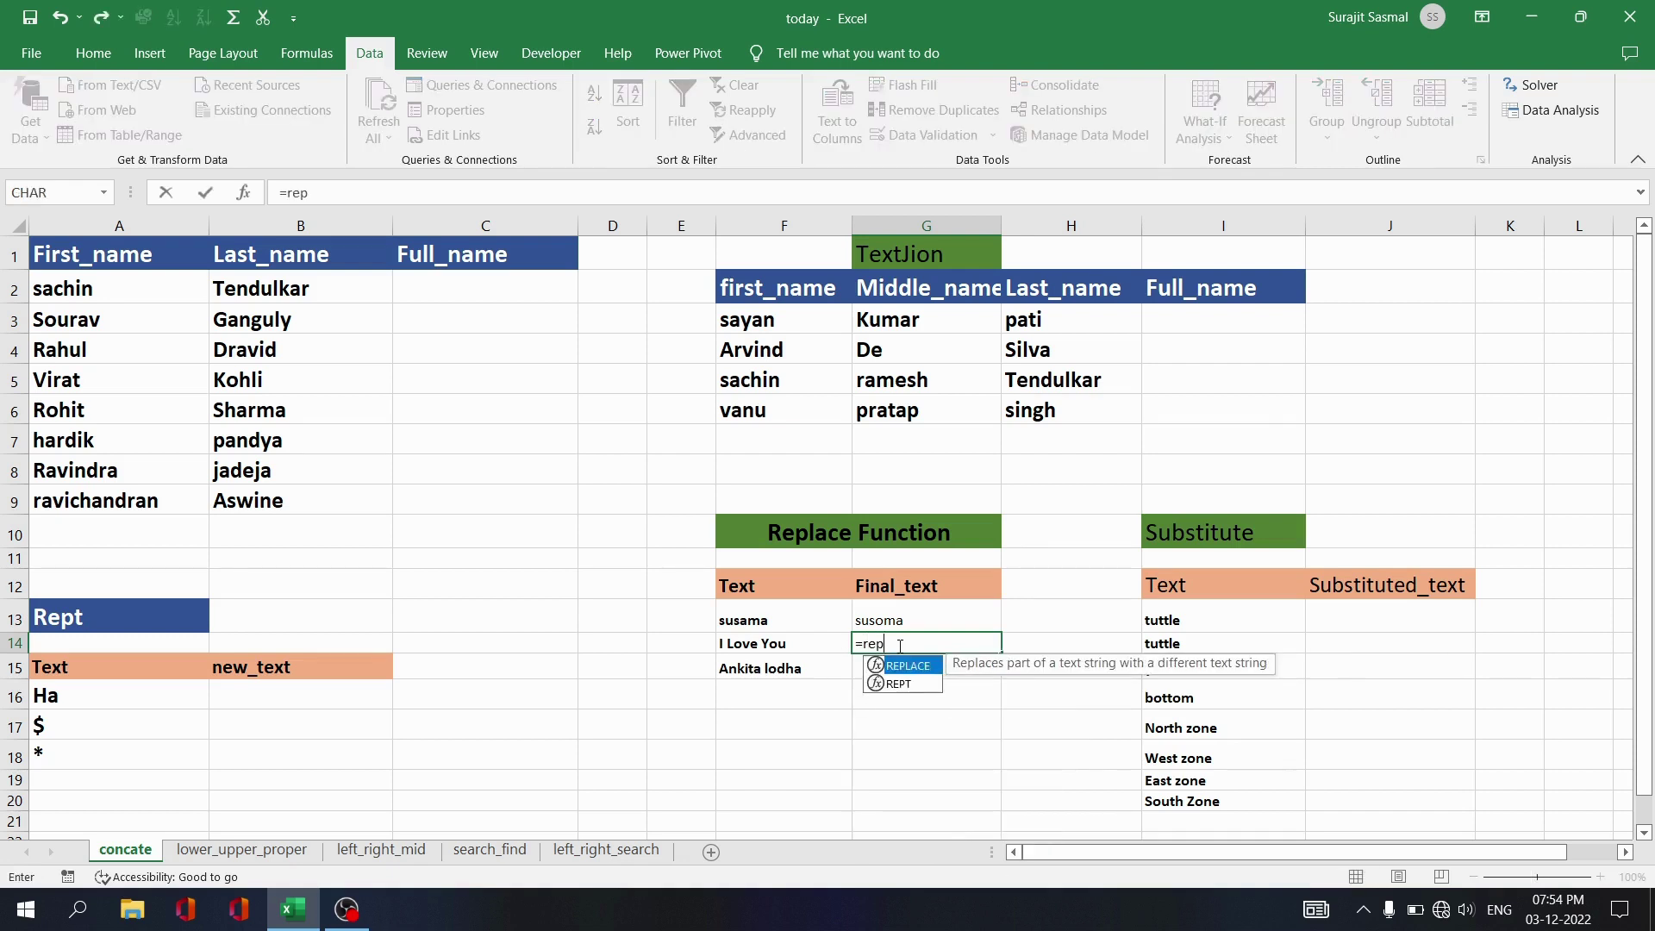
pyautogui.write('lace(')
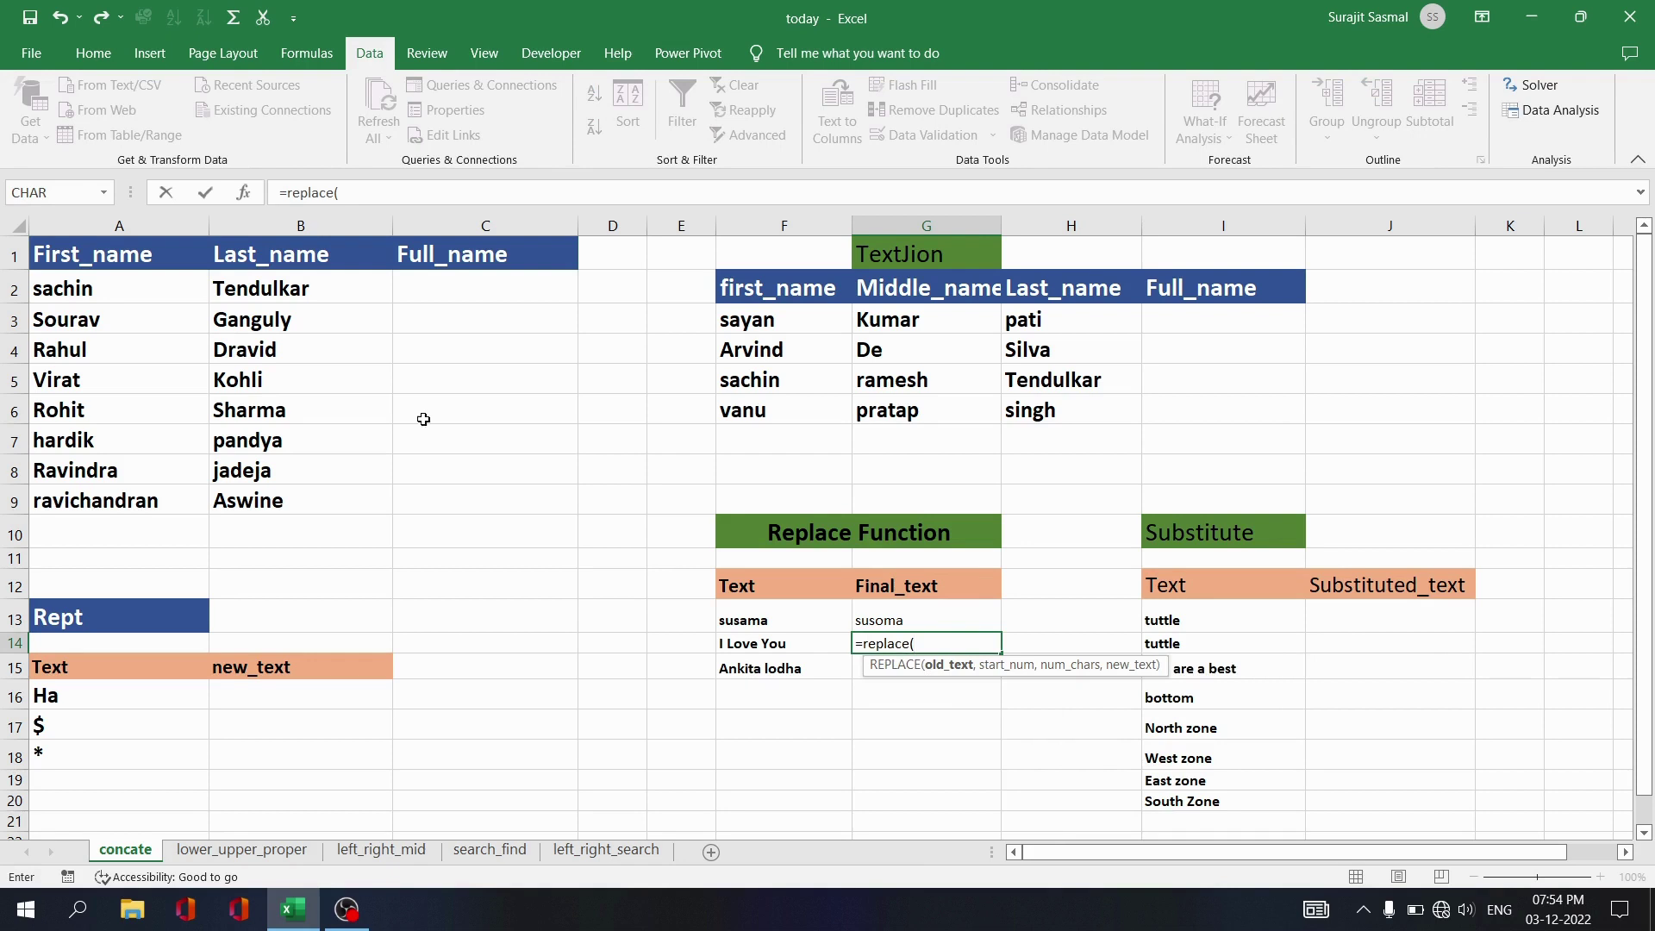
pyautogui.click(248, 200)
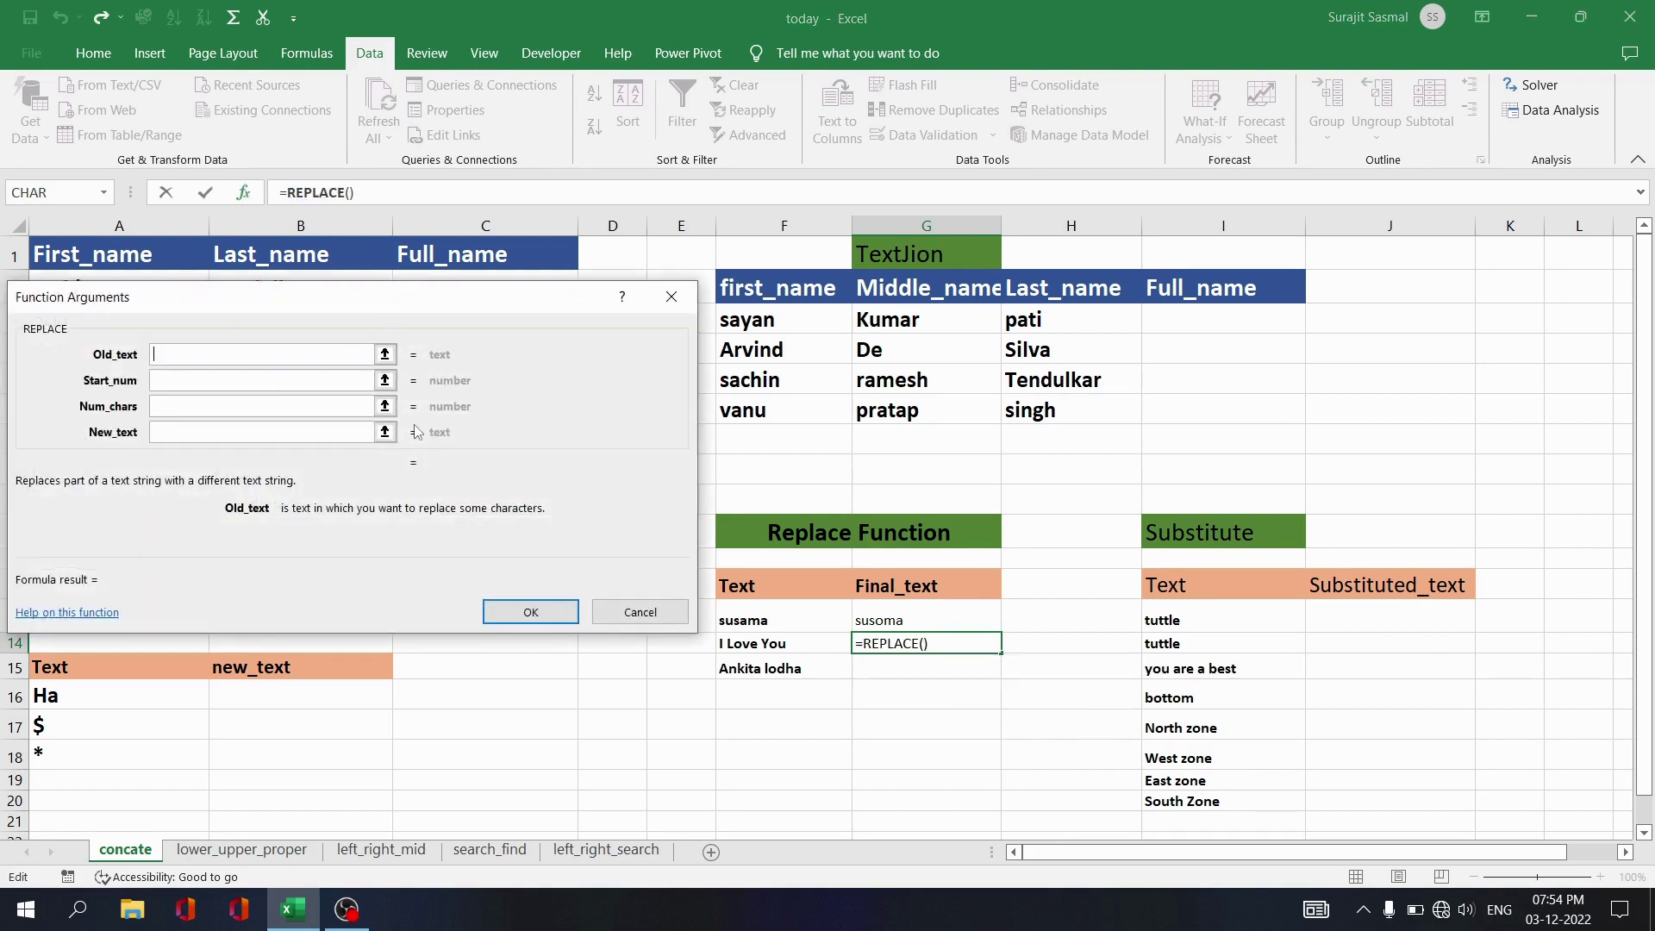
pyautogui.click(763, 644)
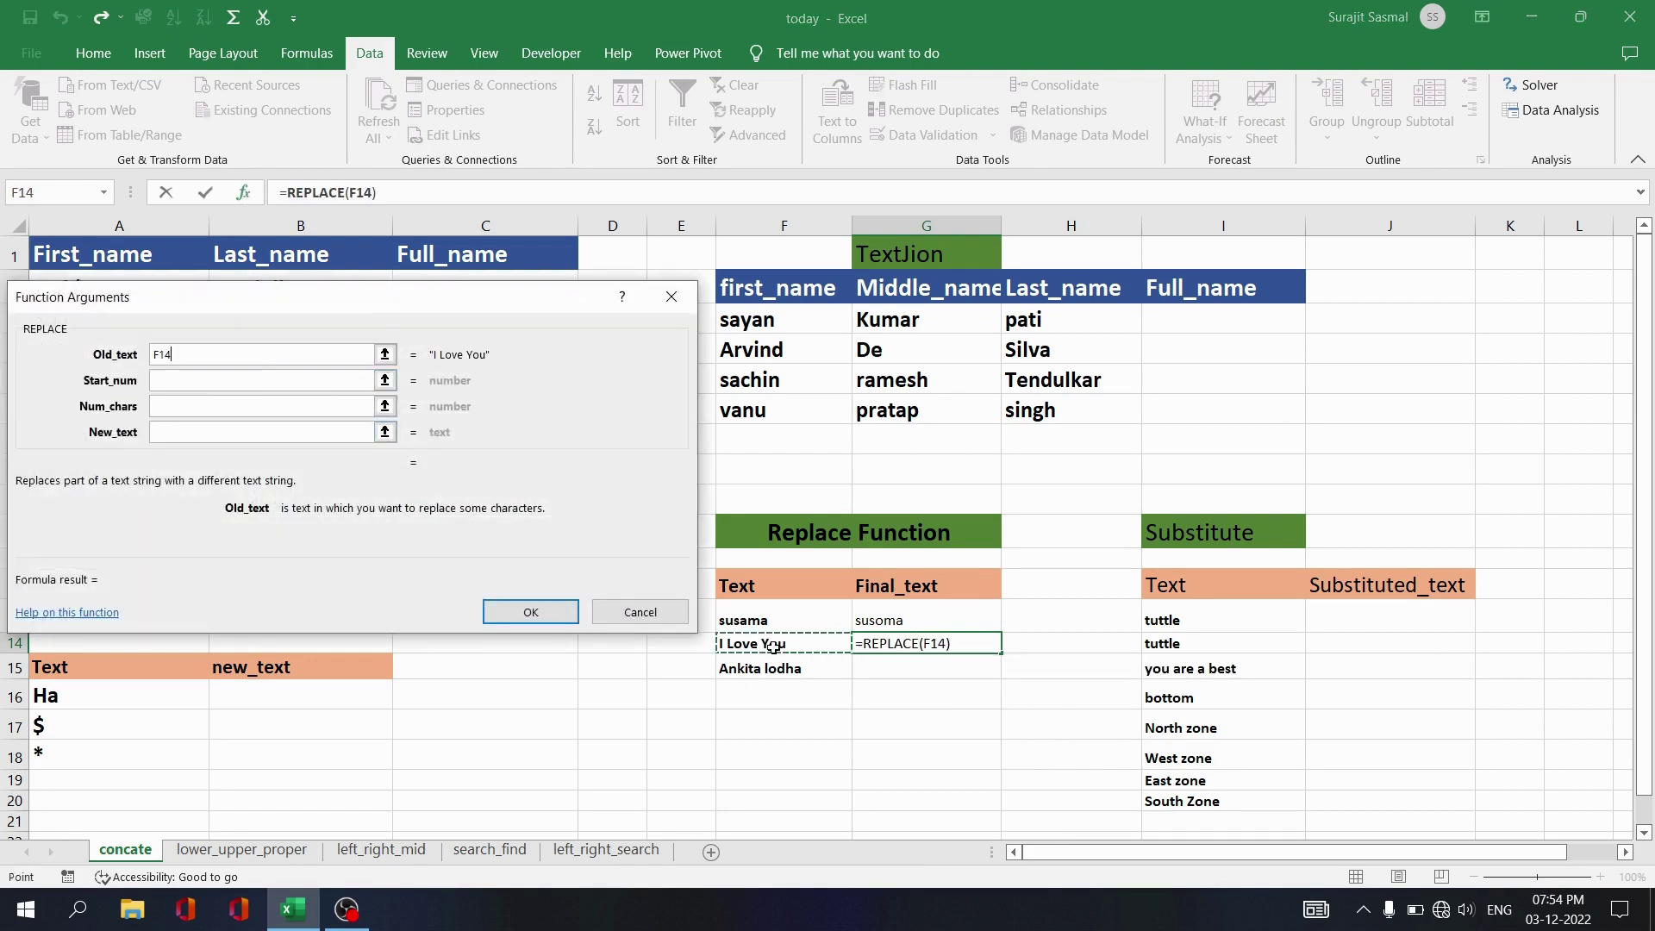
pyautogui.click(251, 380)
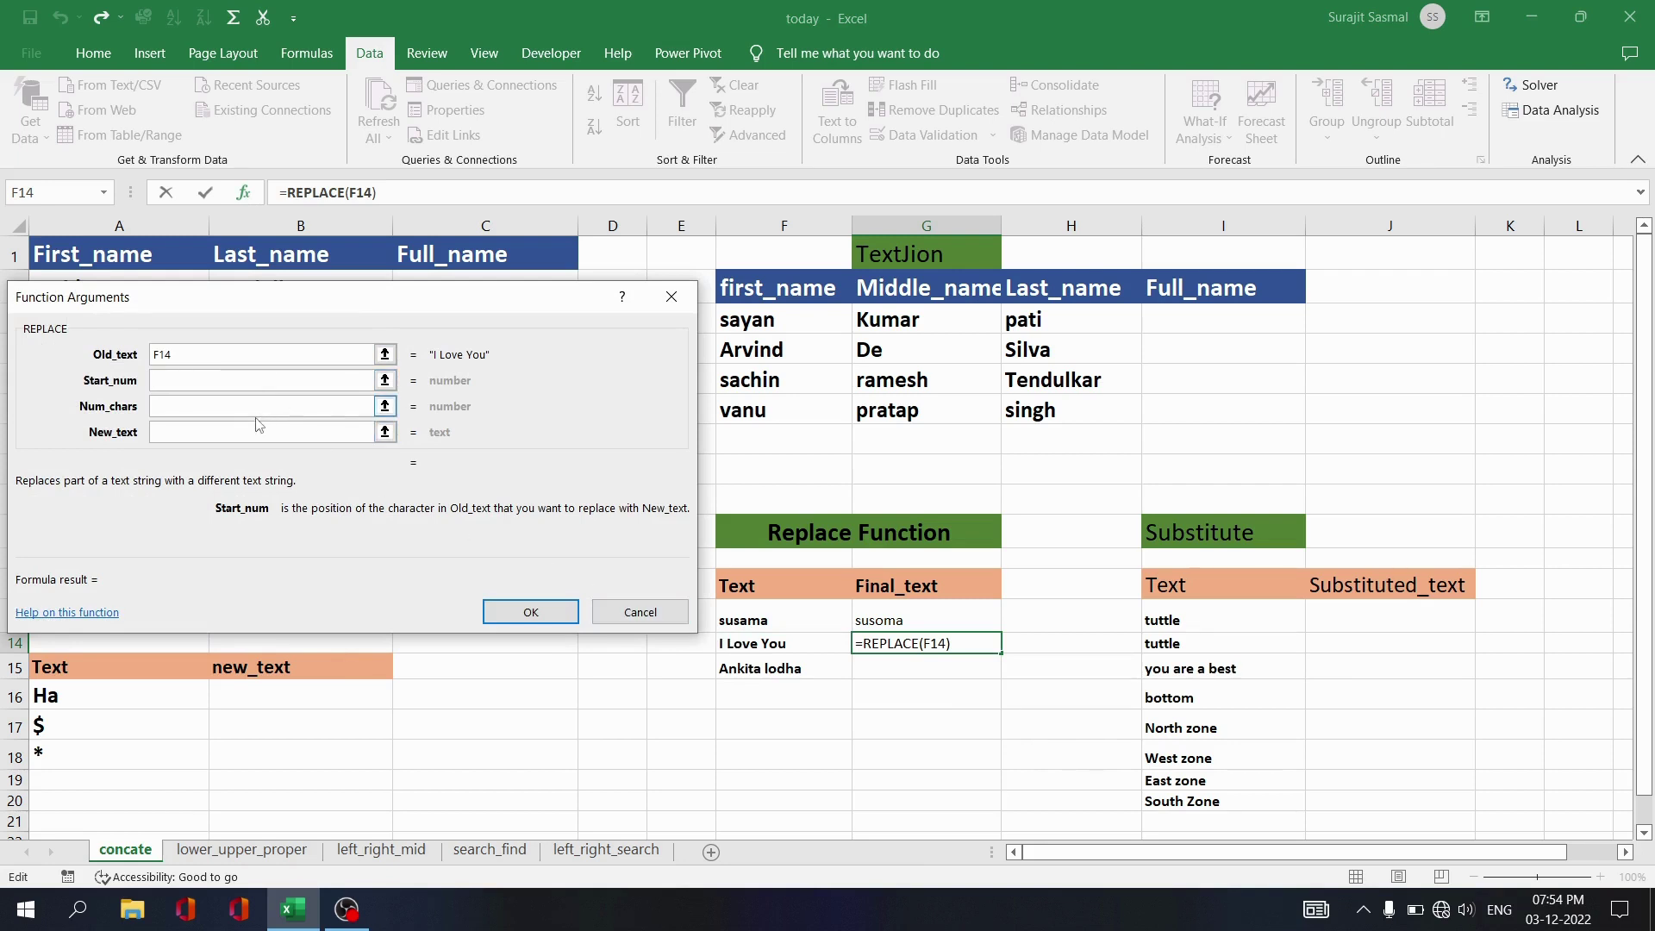
pyautogui.write('3')
pyautogui.click(188, 405)
pyautogui.write('4')
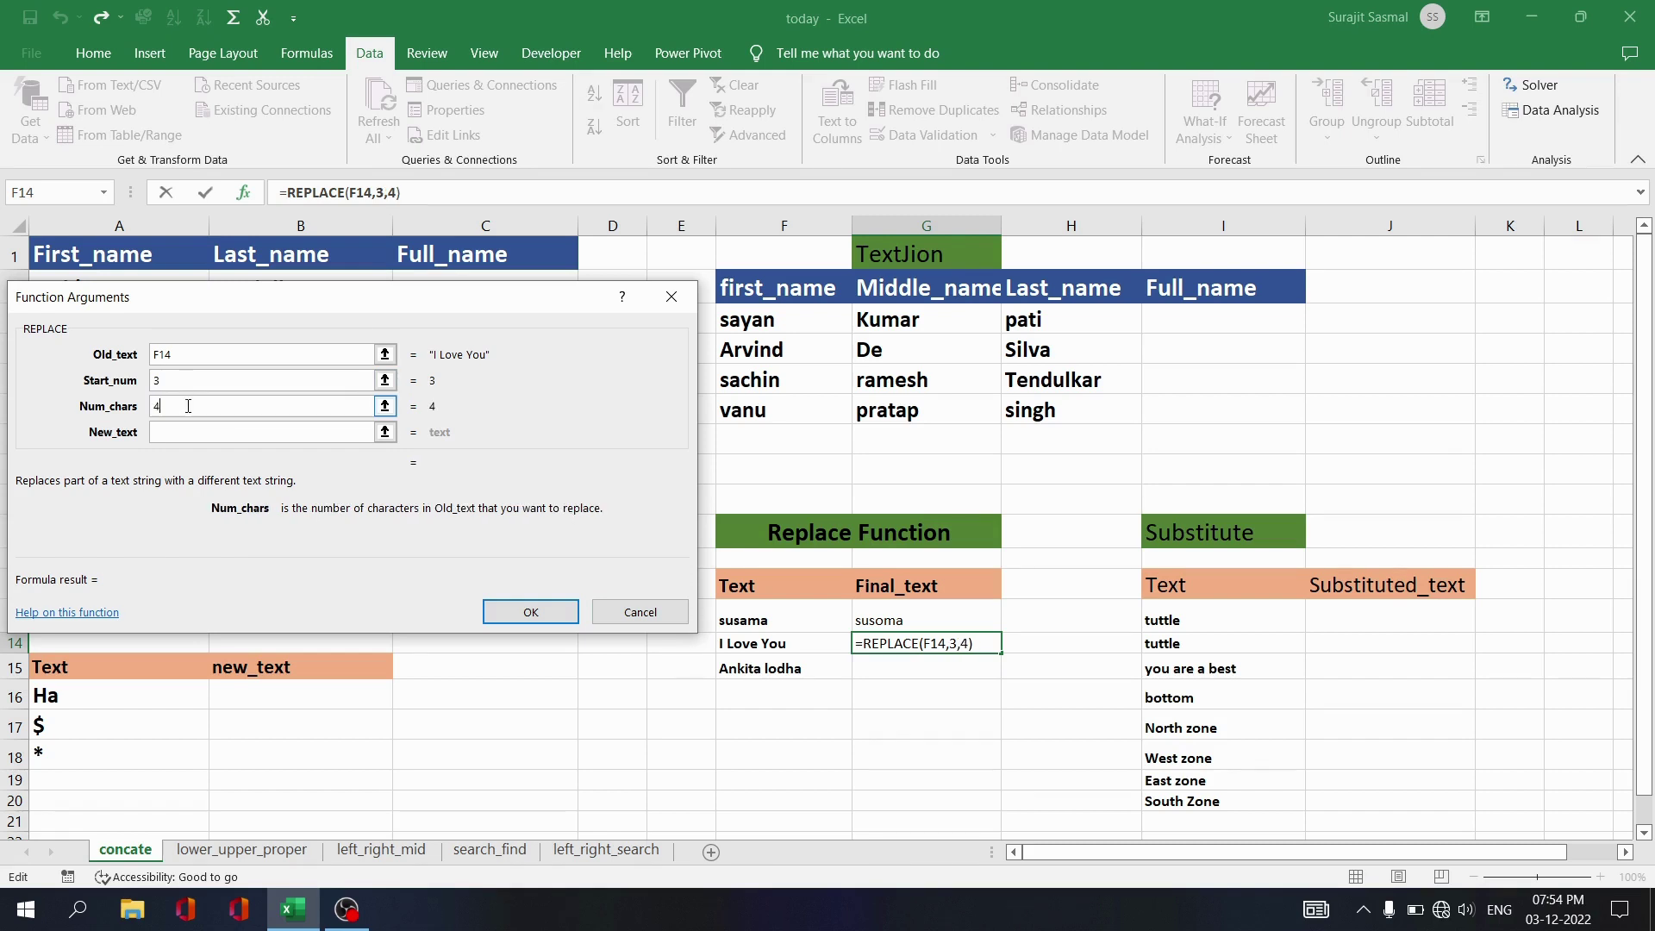
pyautogui.click(191, 437)
pyautogui.write('"')
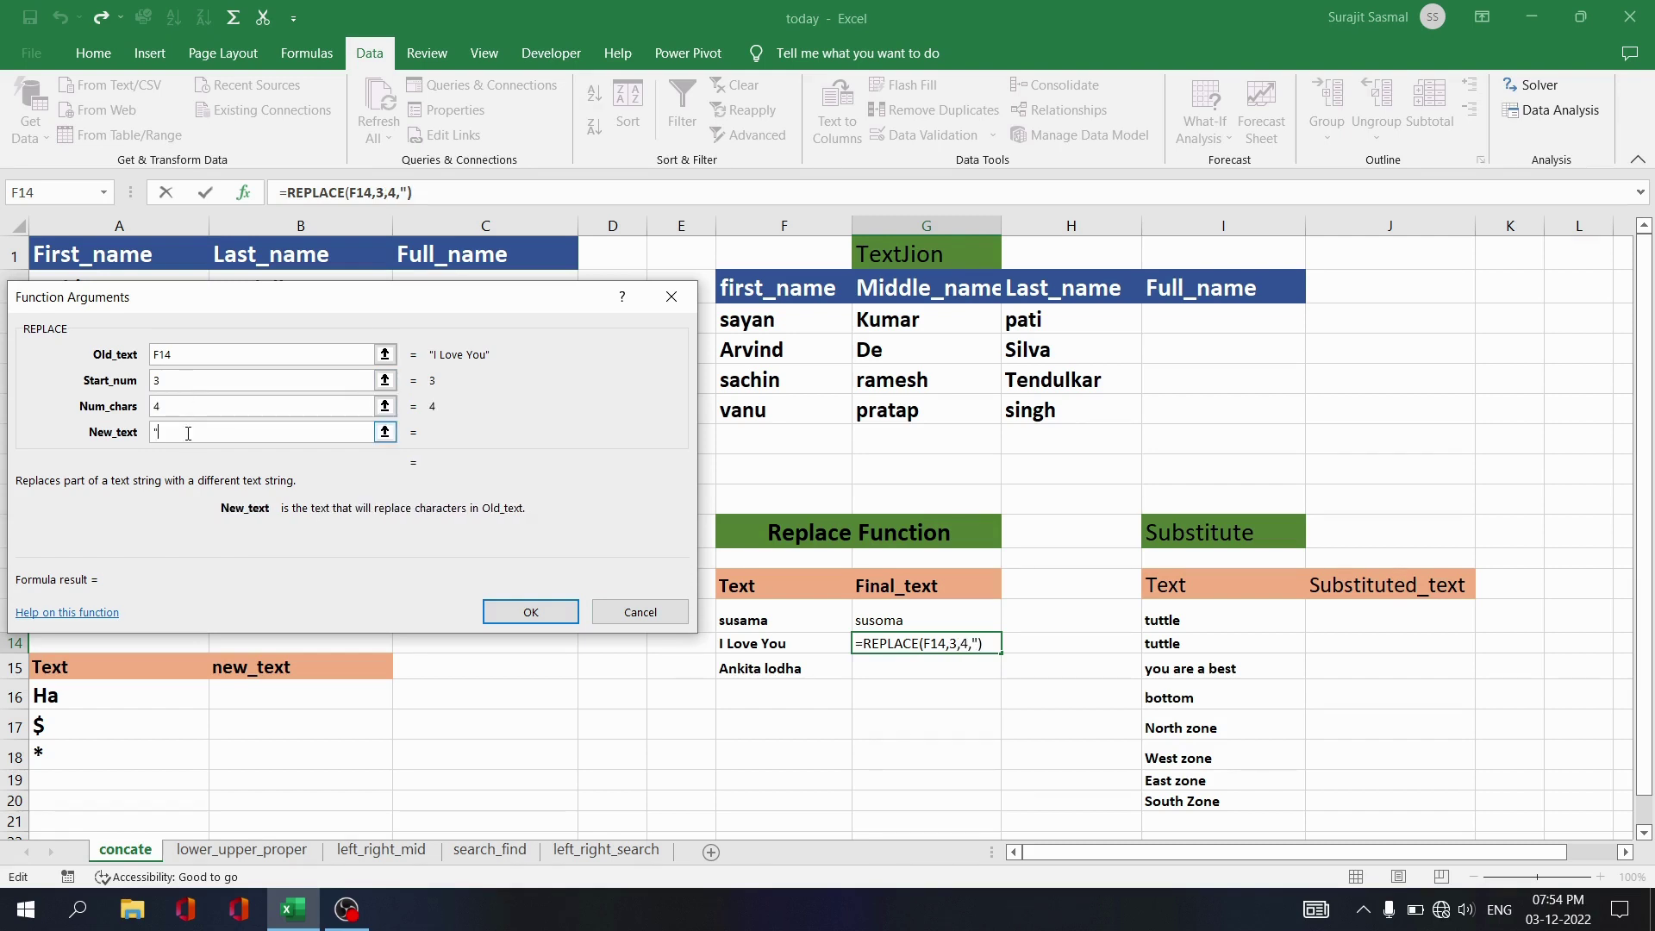
pyautogui.write('hate"')
pyautogui.click(528, 612)
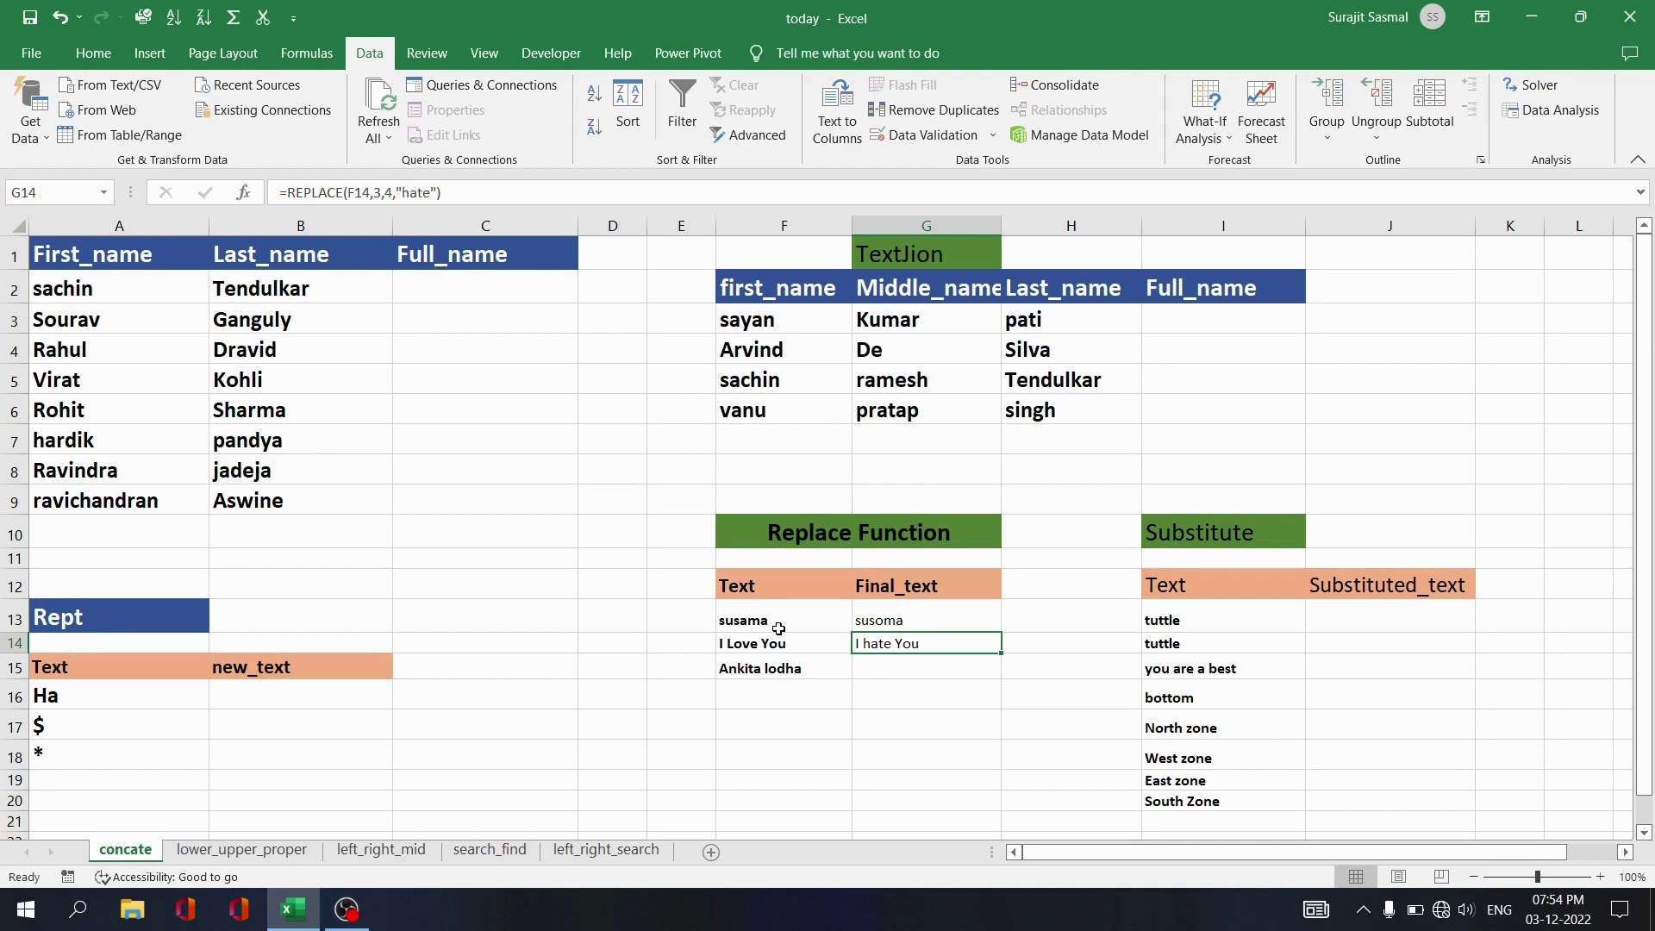
pyautogui.click(1337, 619)
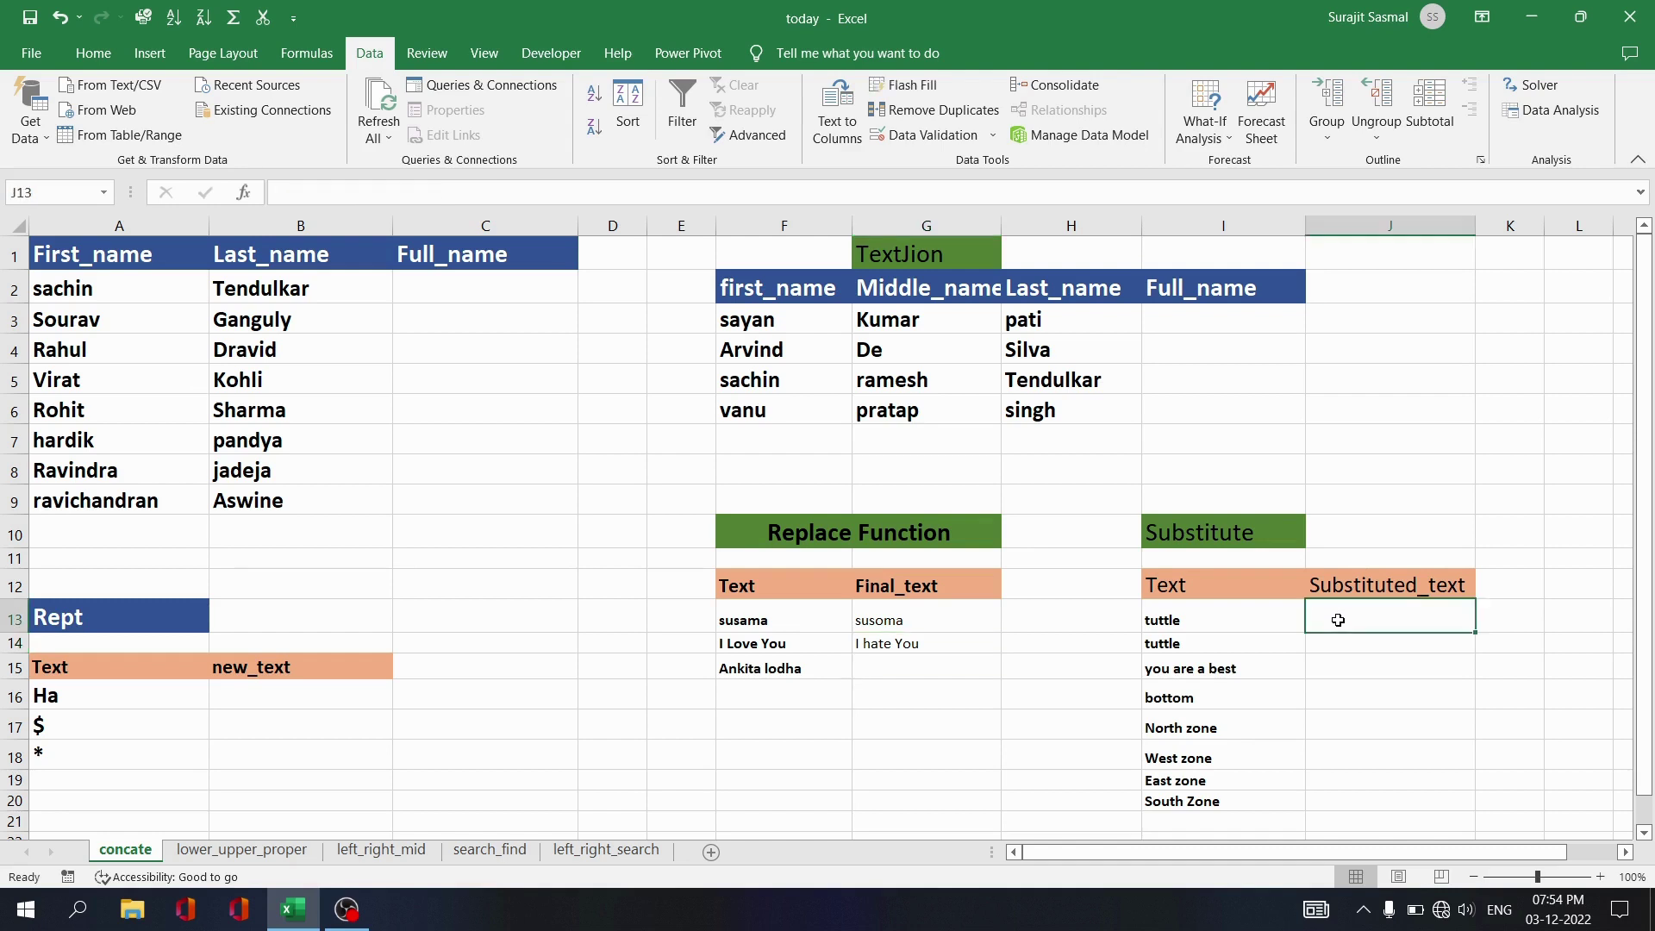
# Begin a SUBSTITUTE formula in J13 with its Function Arguments helper.
pyautogui.write('=subs')
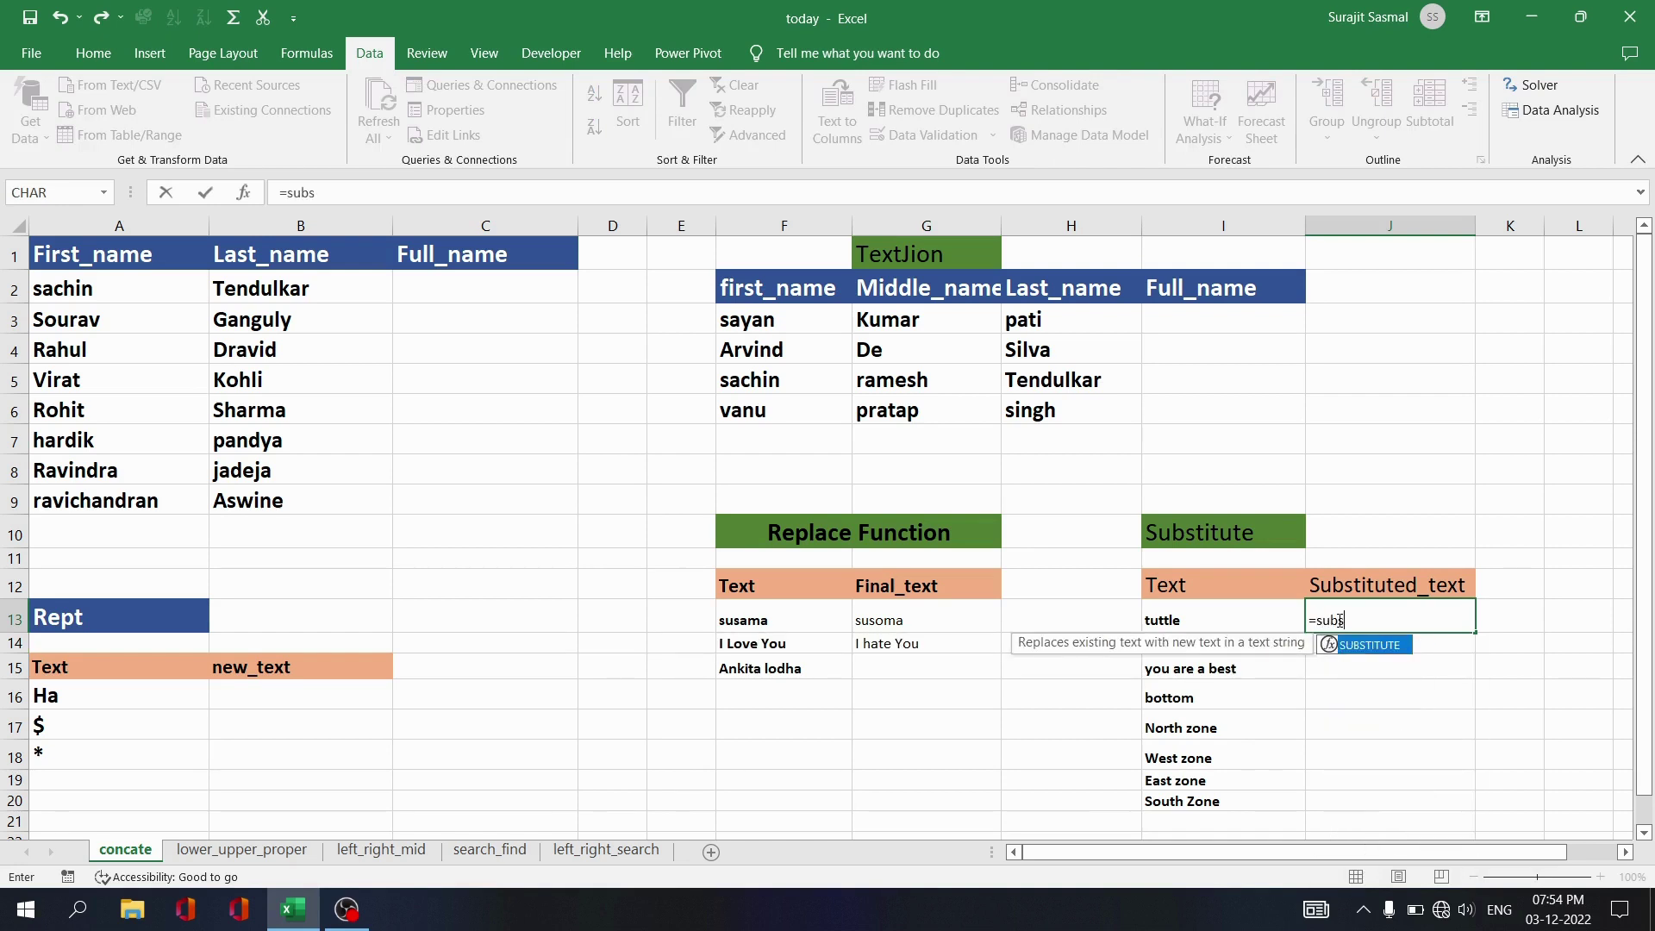
pyautogui.press('BackSpace')
pyautogui.press('BackSpace')
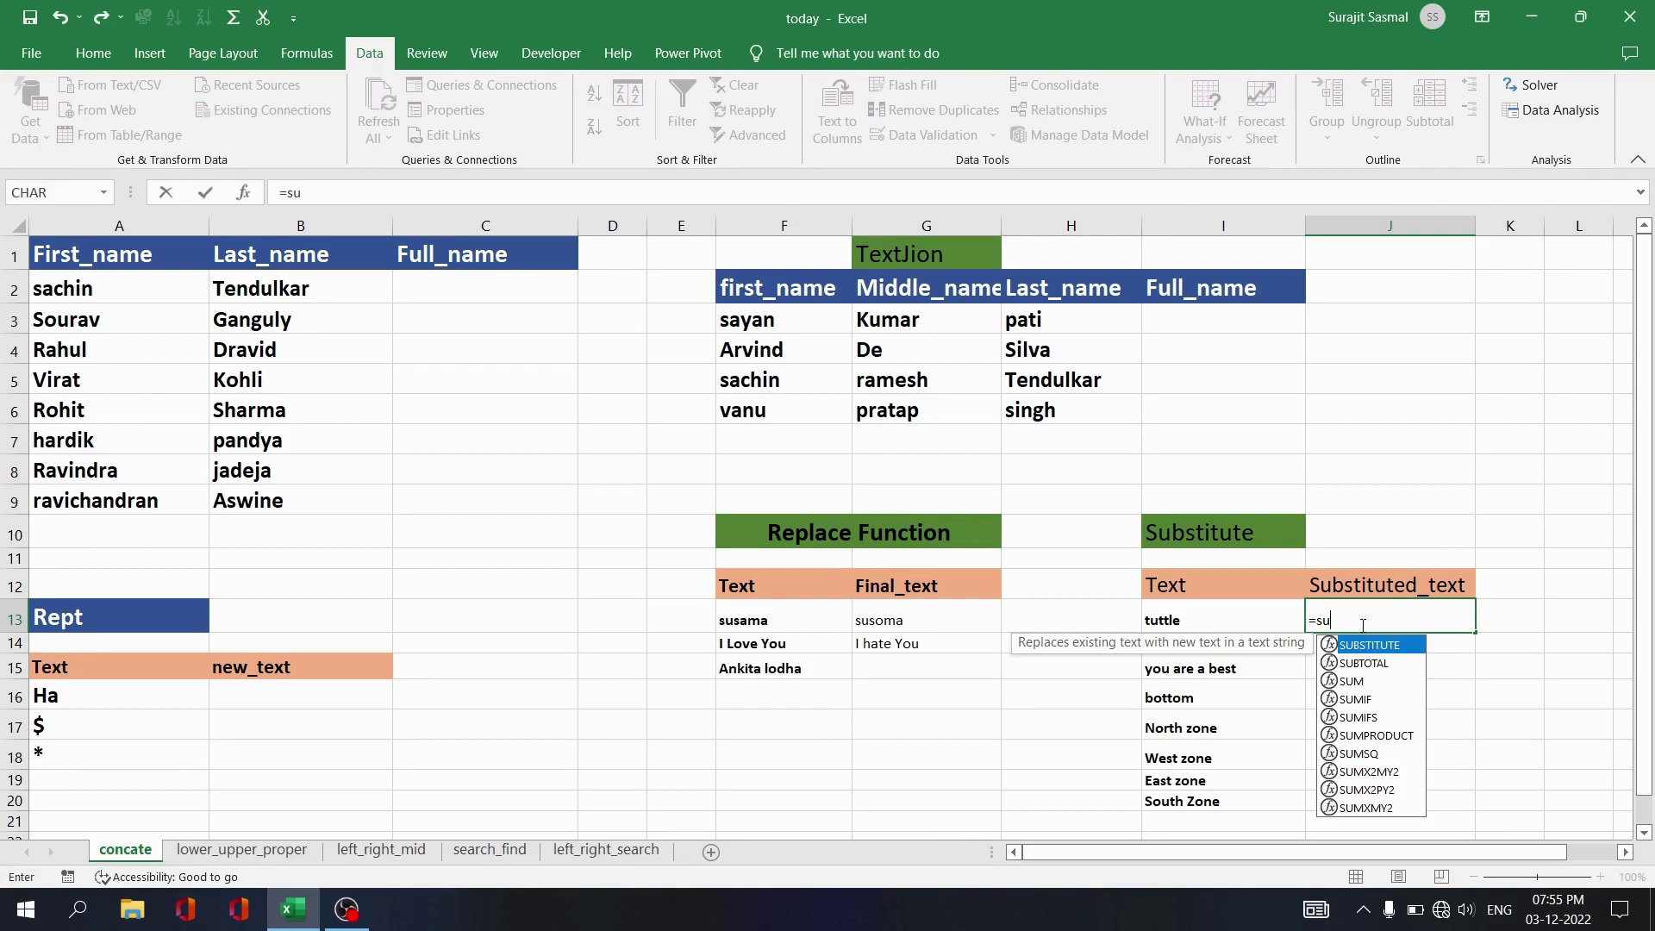
pyautogui.write('b')
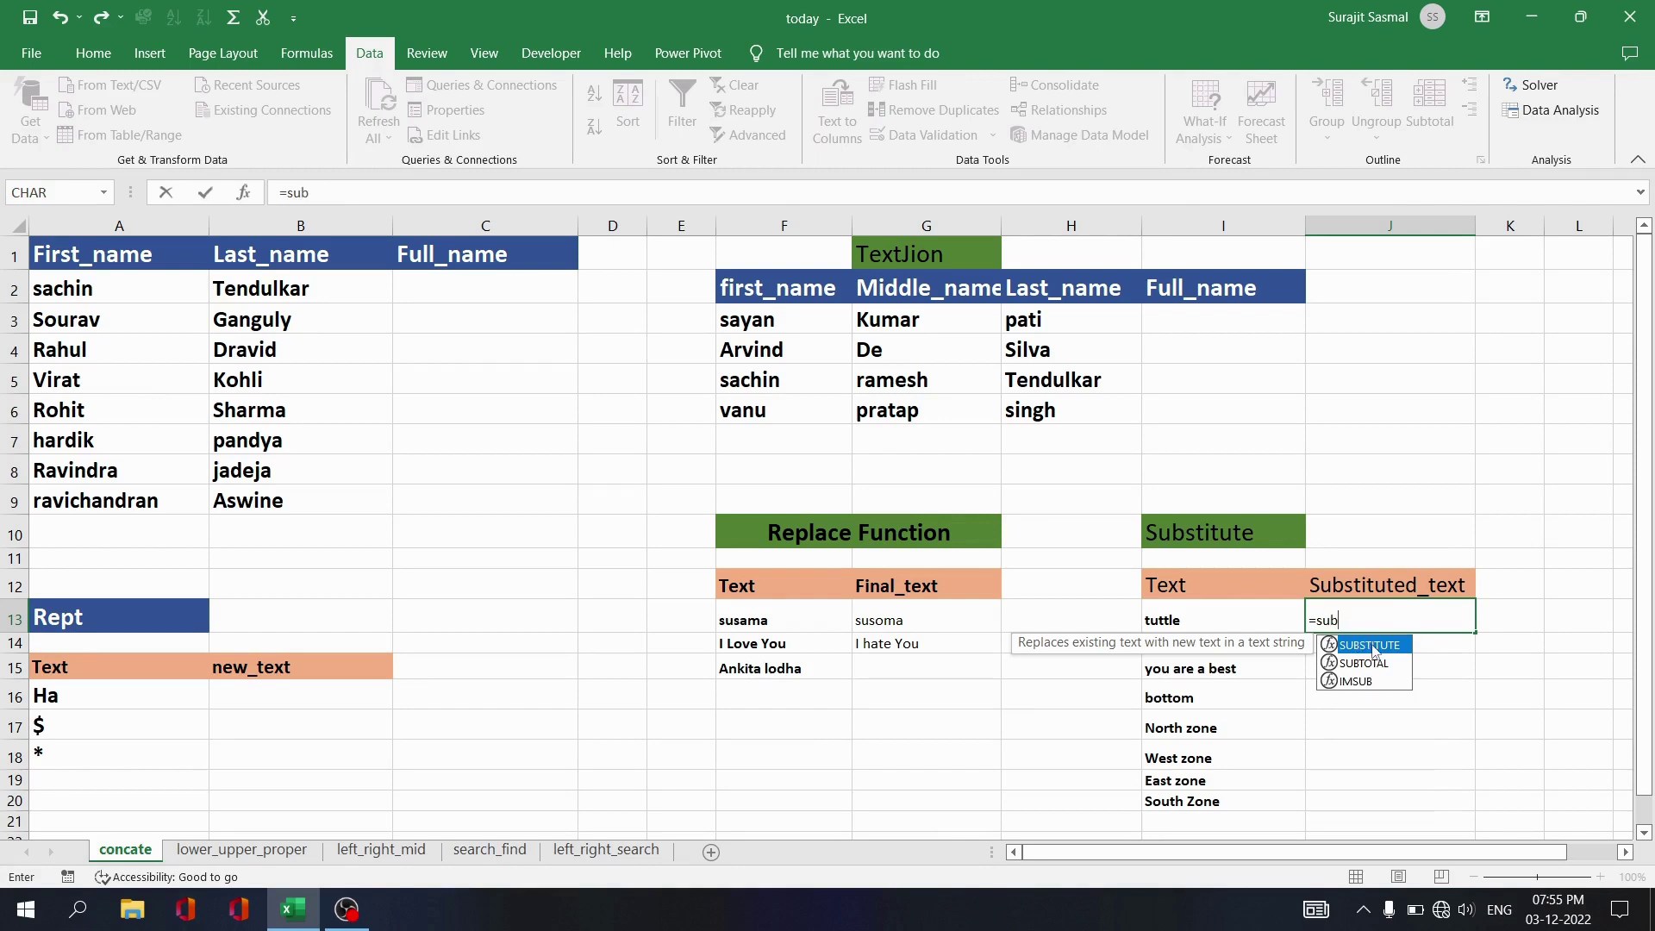
pyautogui.doubleClick(1373, 647)
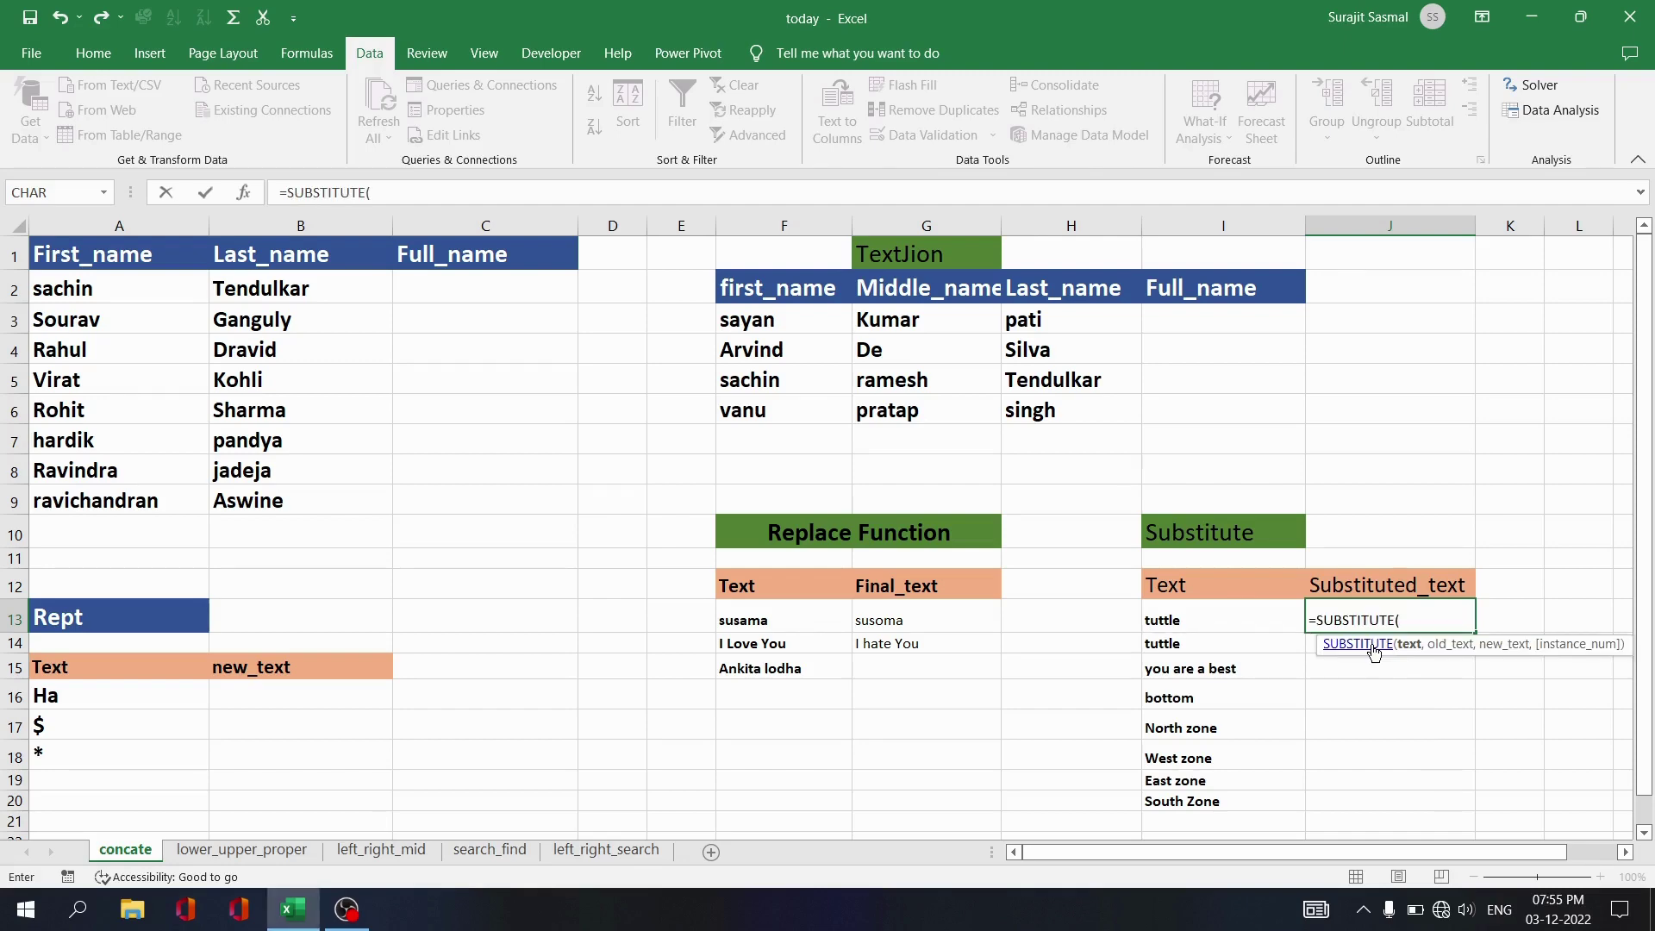
pyautogui.click(244, 192)
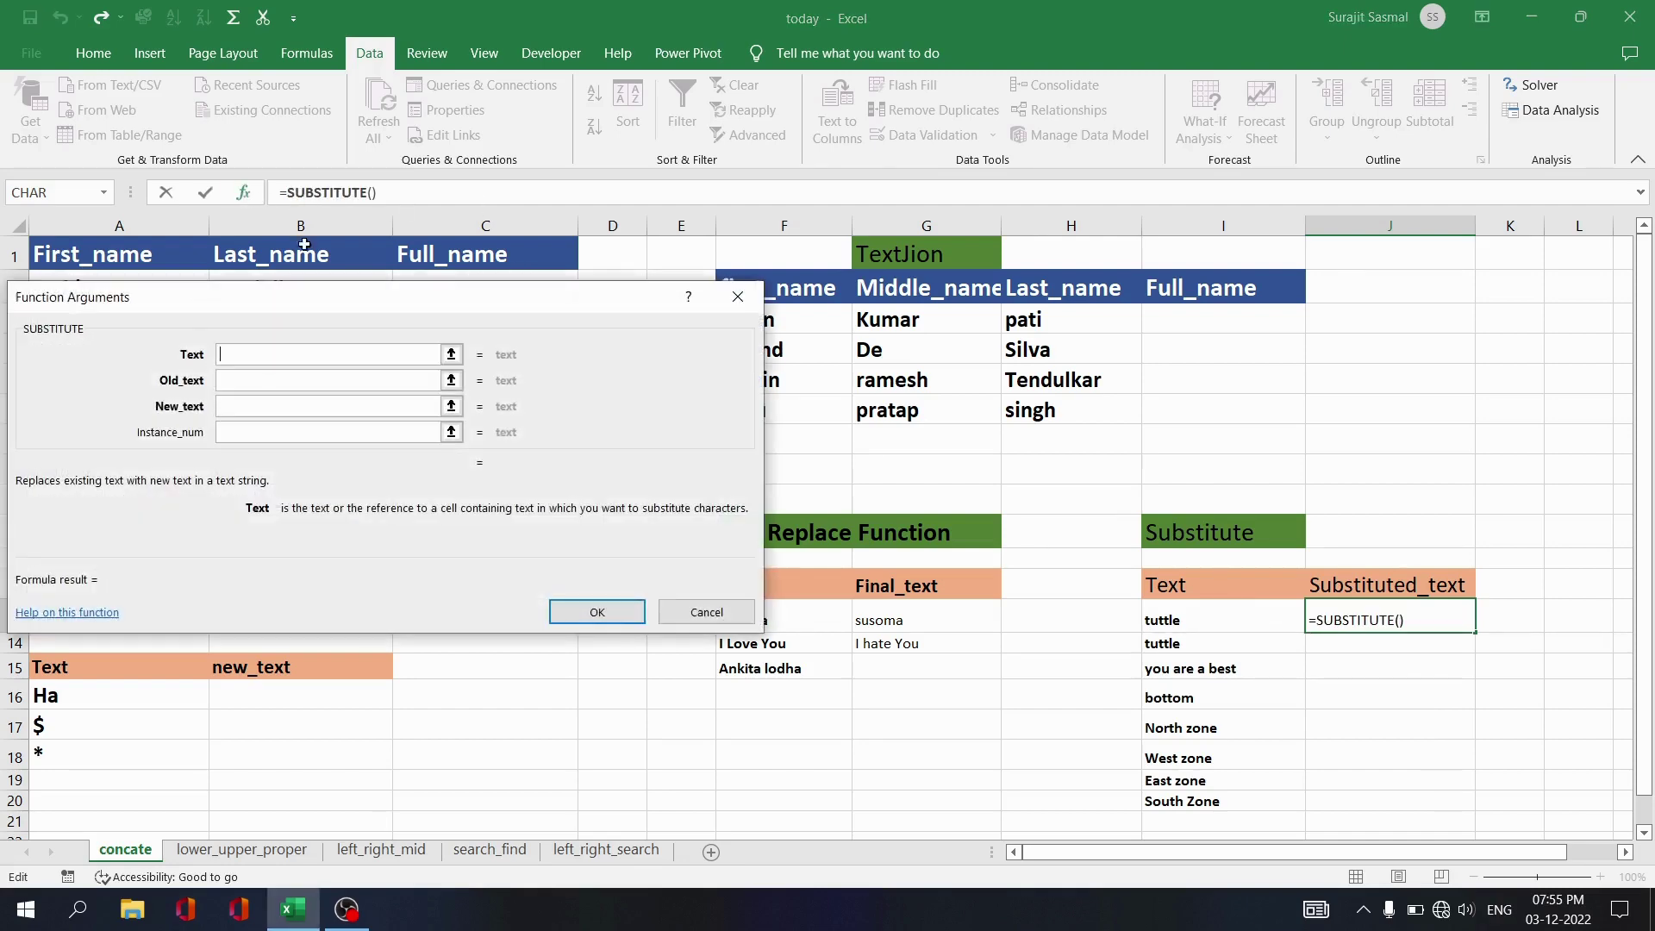
# Set Text I13, Old_text "u", New_text "o" so J13 shows tottle.
pyautogui.click(1224, 621)
pyautogui.click(335, 379)
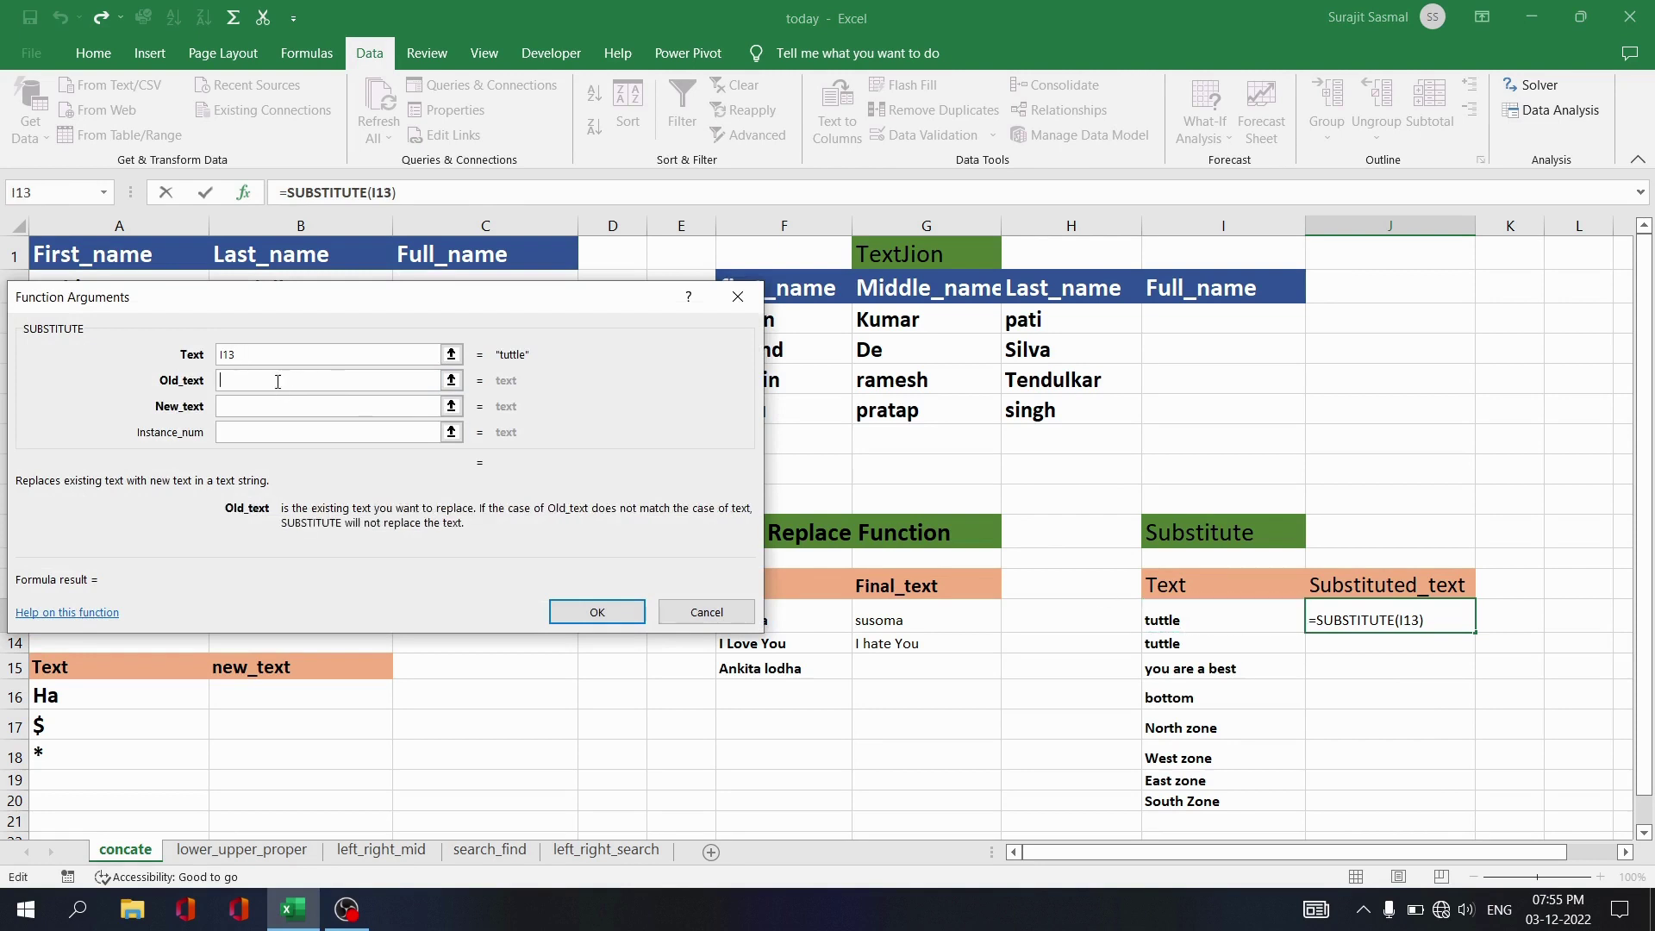
pyautogui.write('"u"')
pyautogui.click(303, 417)
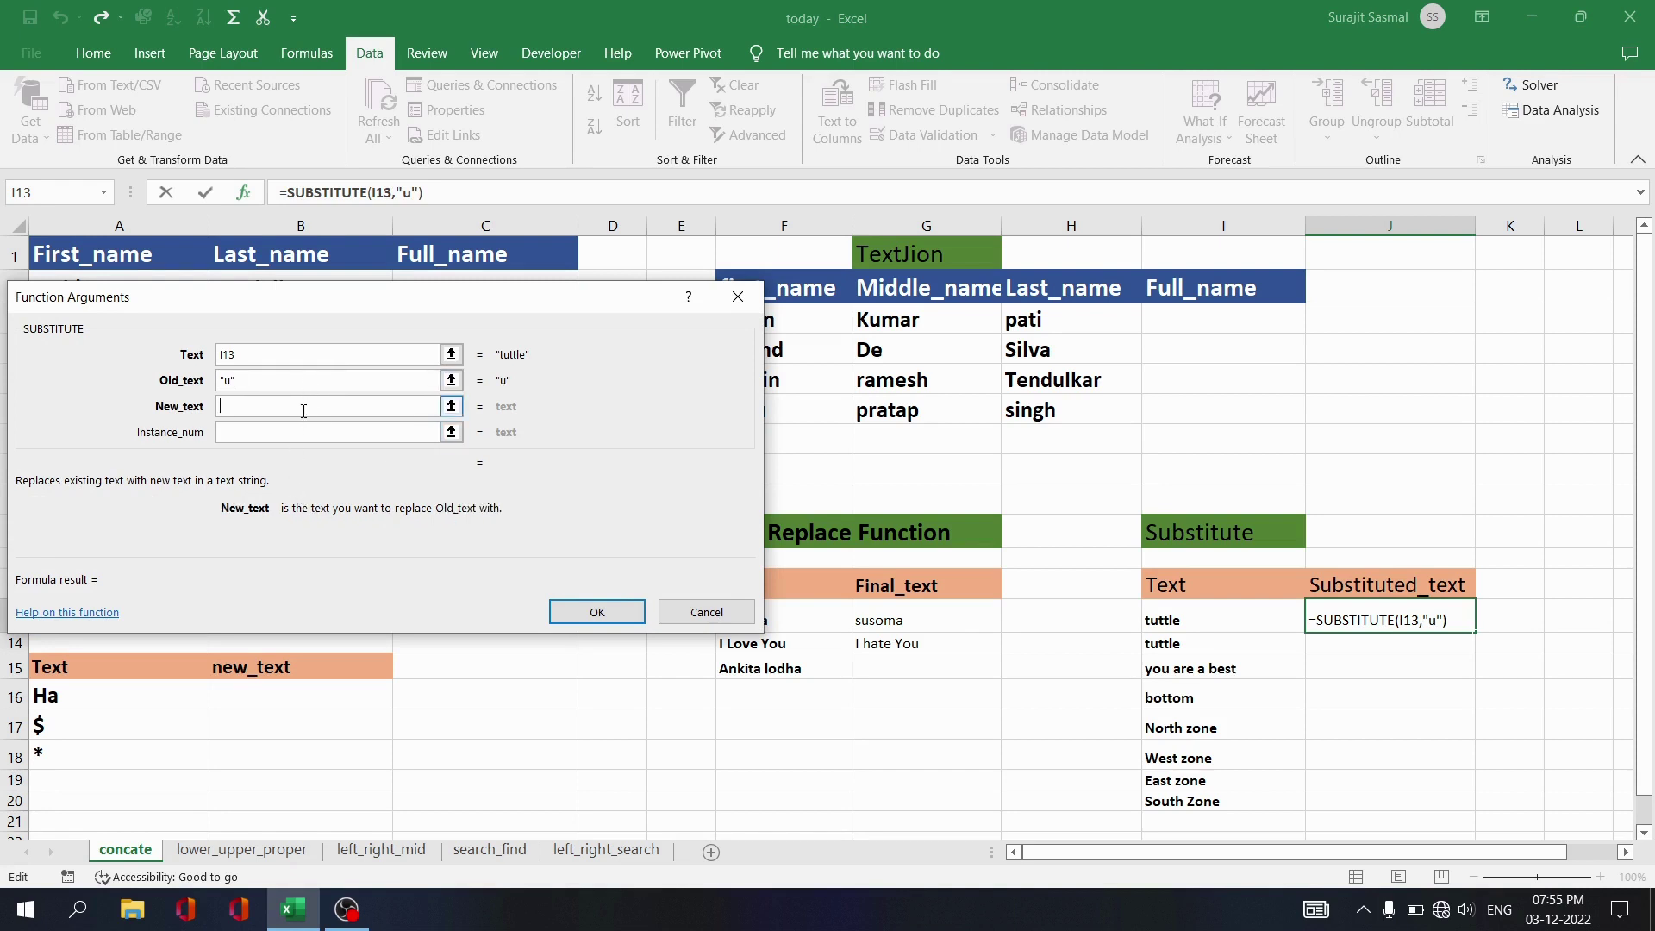
pyautogui.write('"o"')
pyautogui.click(296, 434)
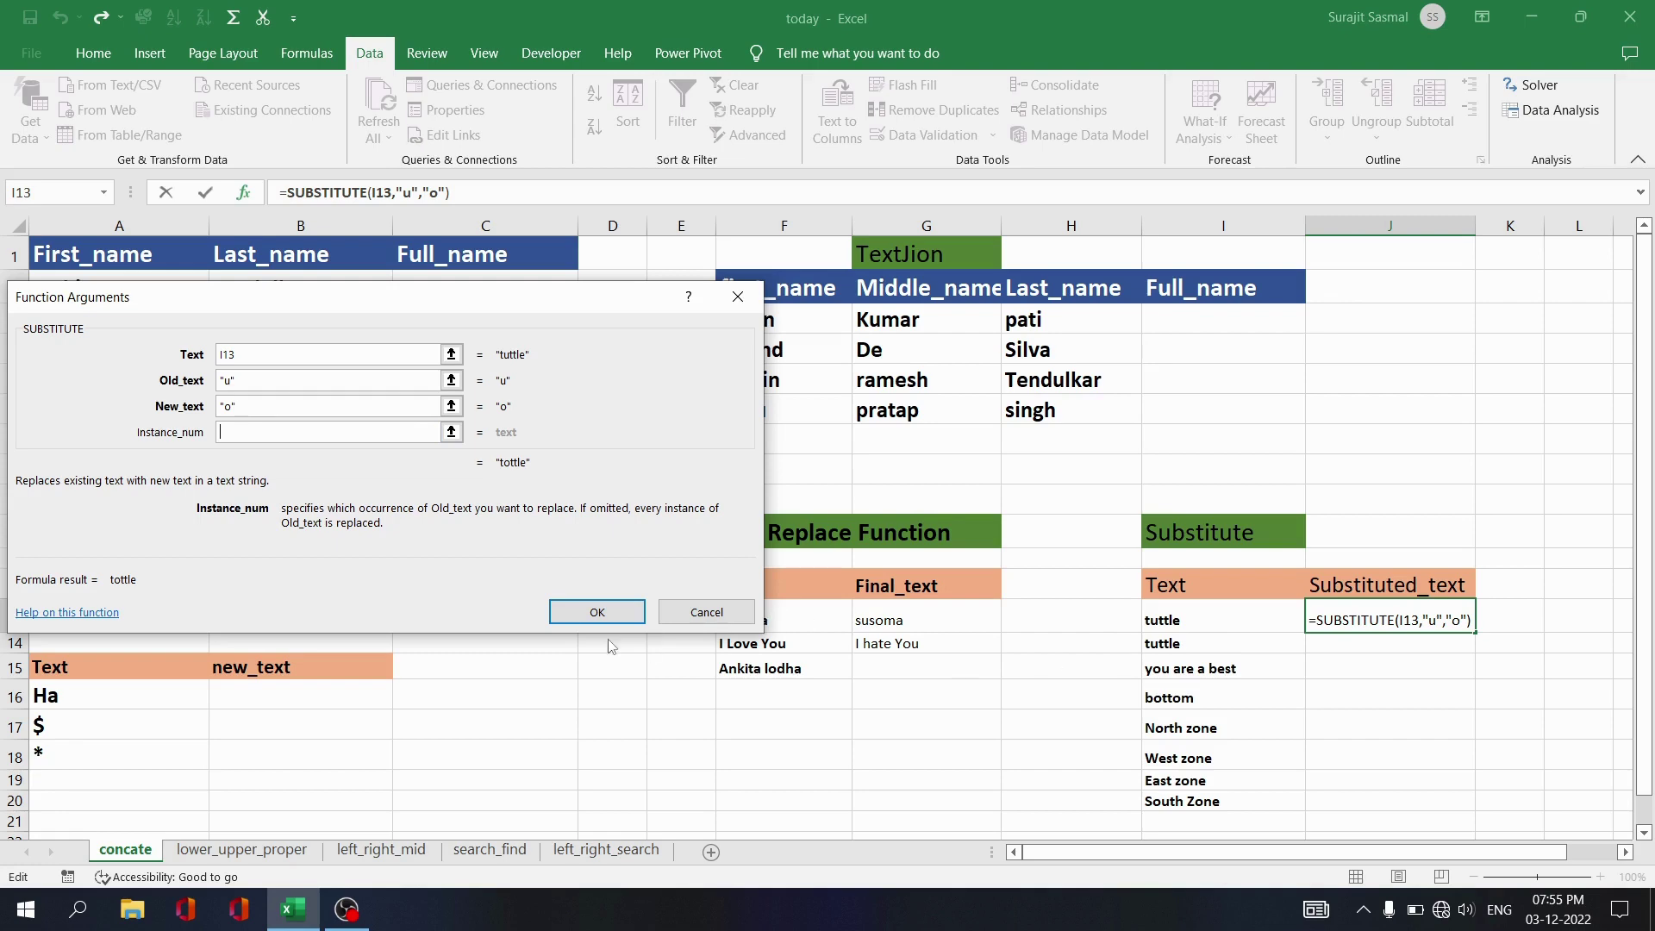
pyautogui.click(598, 611)
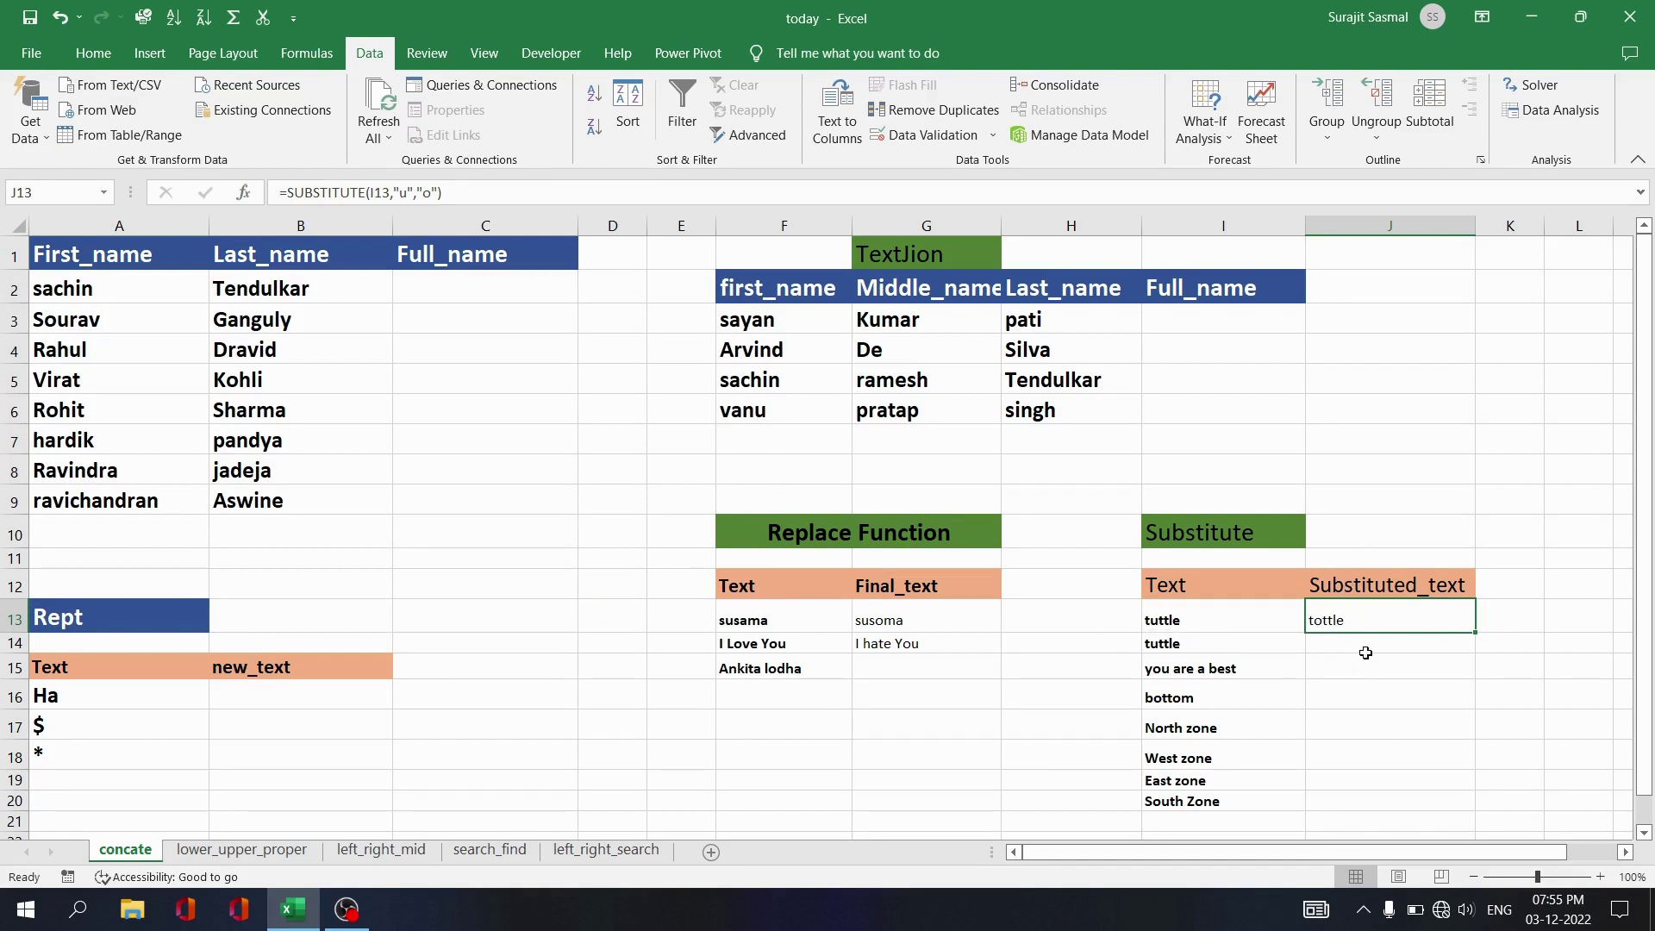
pyautogui.click(1365, 653)
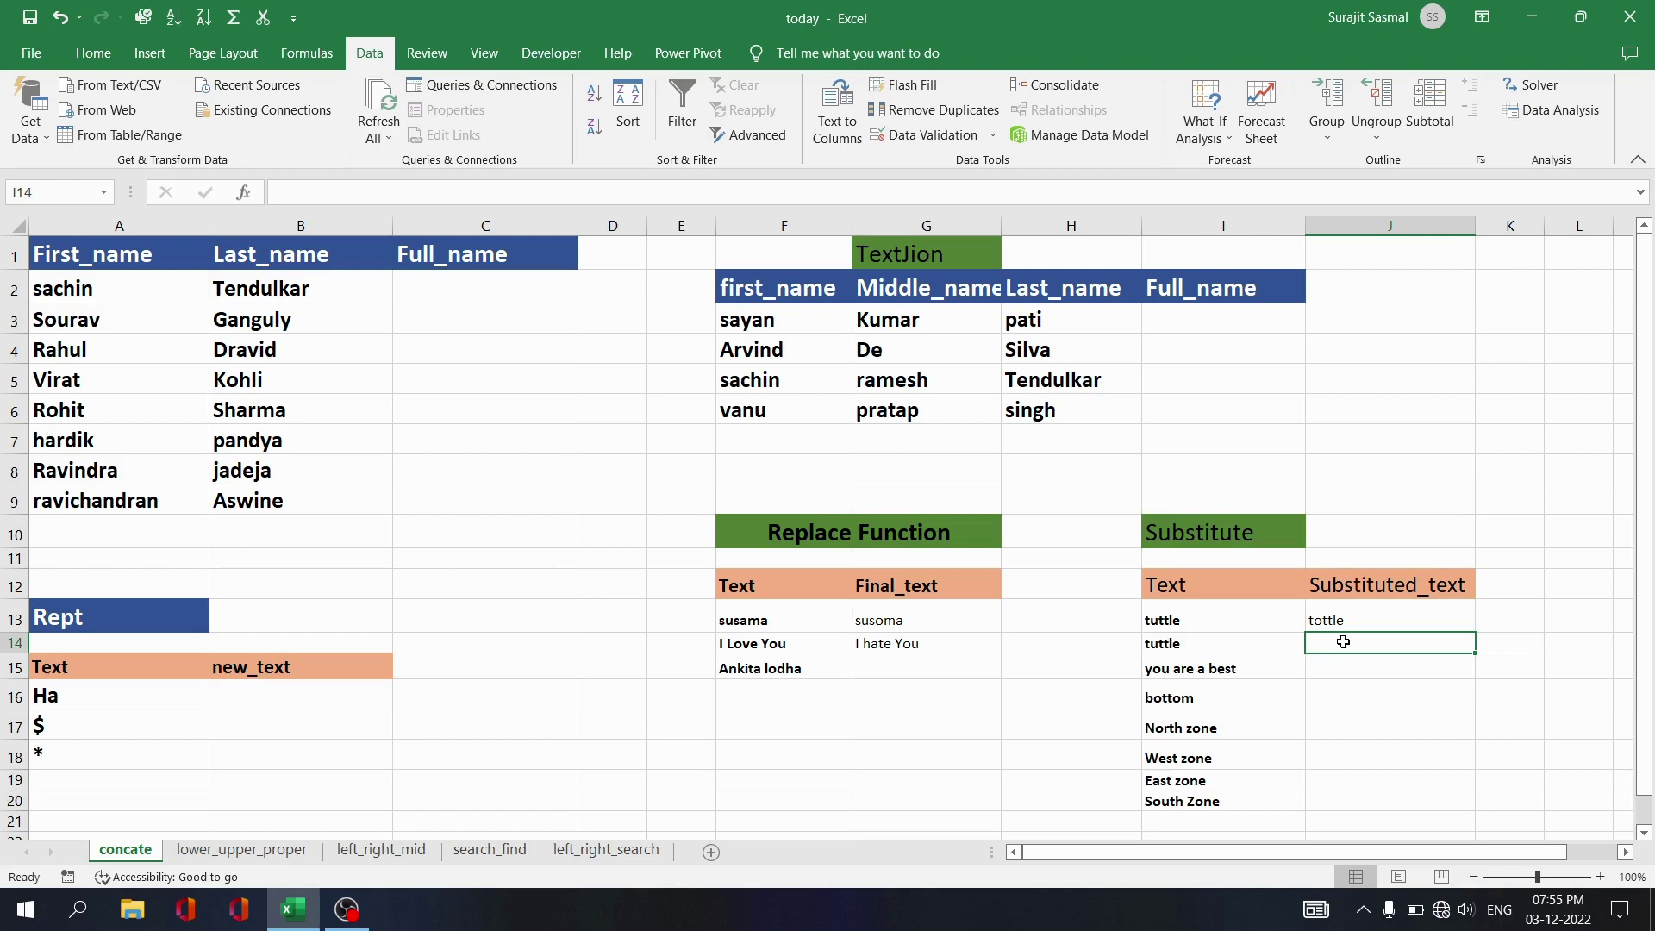
# Start a SUBSTITUTE formula in J14 using I14 as the source text.
pyautogui.write('=')
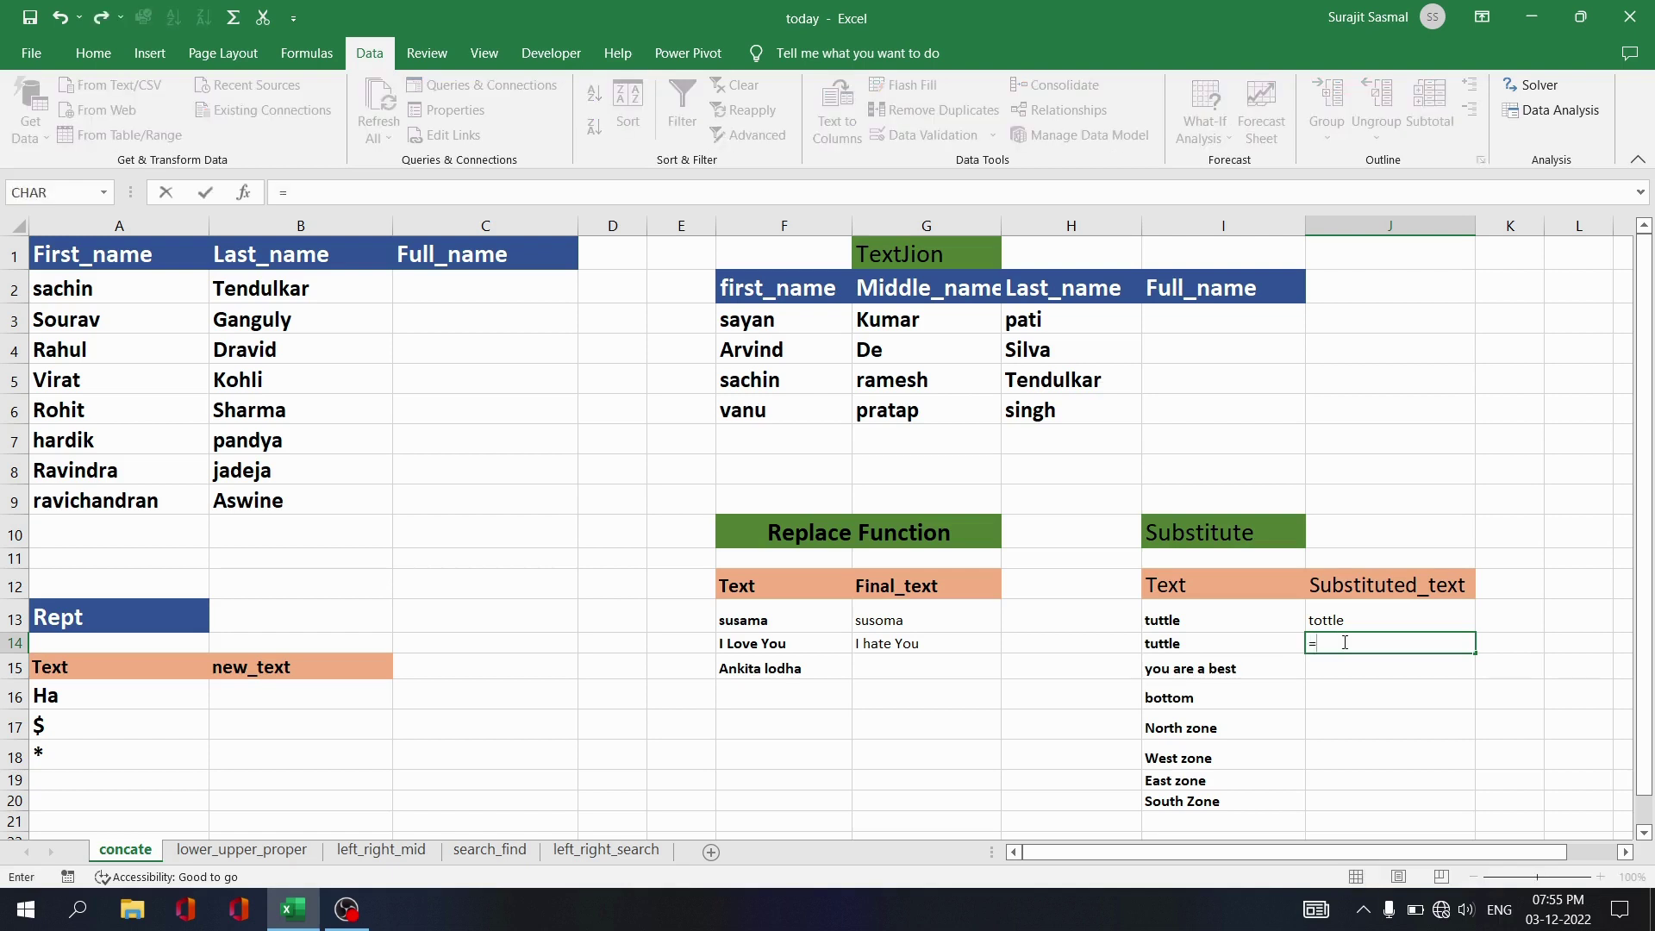
pyautogui.write('subs')
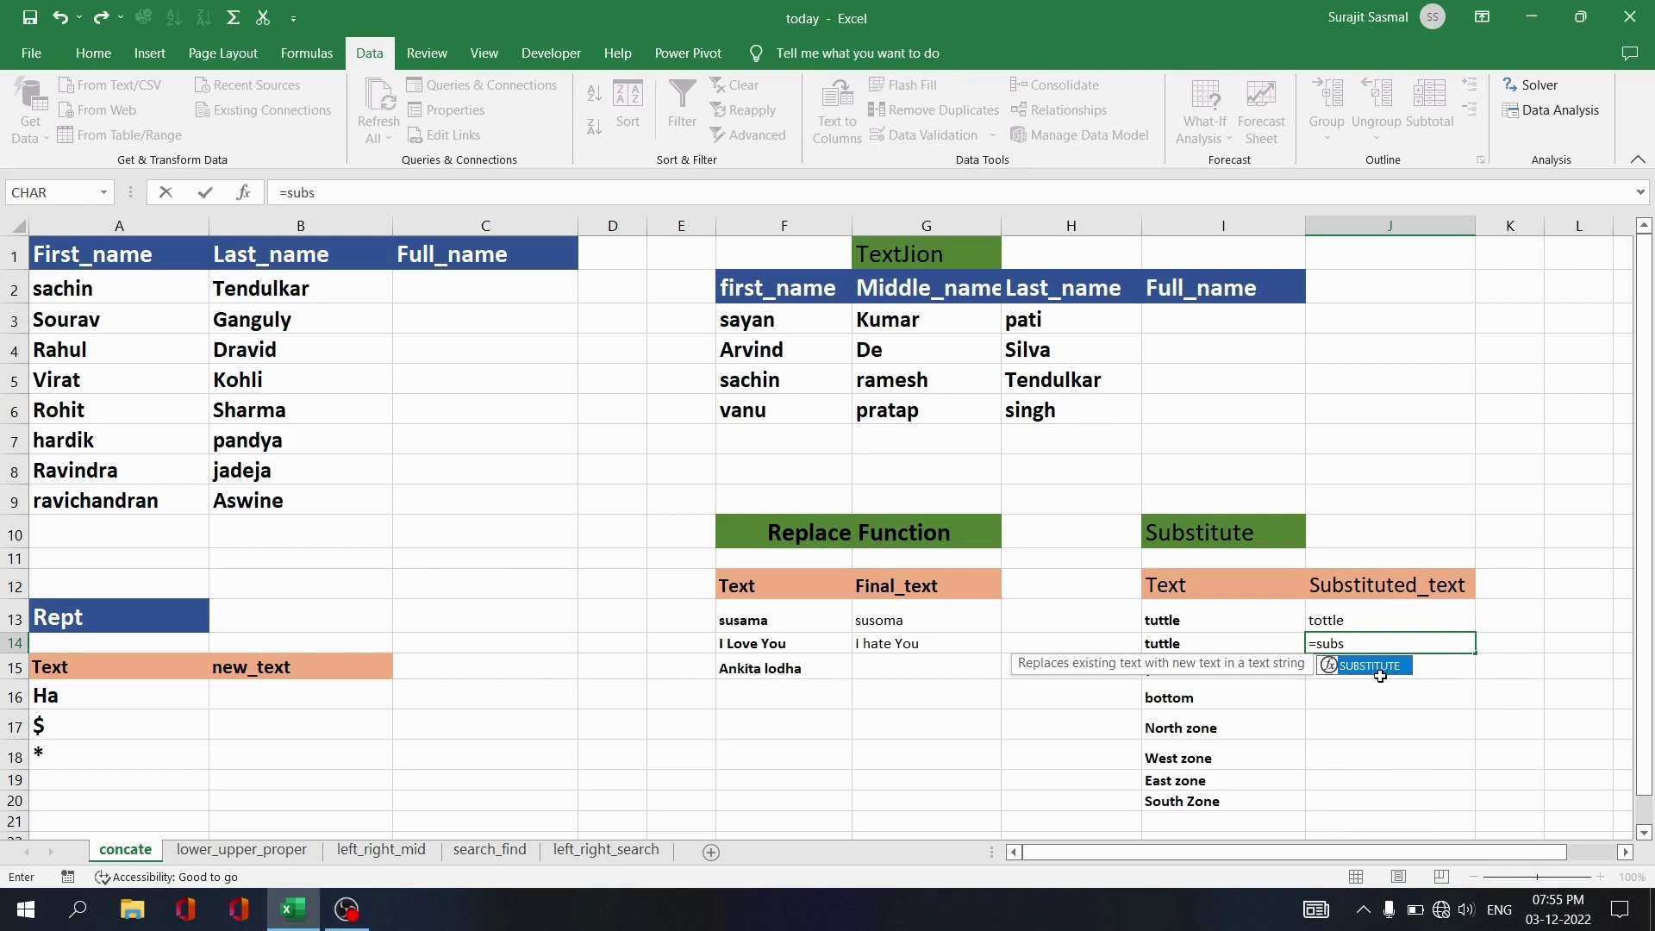
pyautogui.doubleClick(1370, 665)
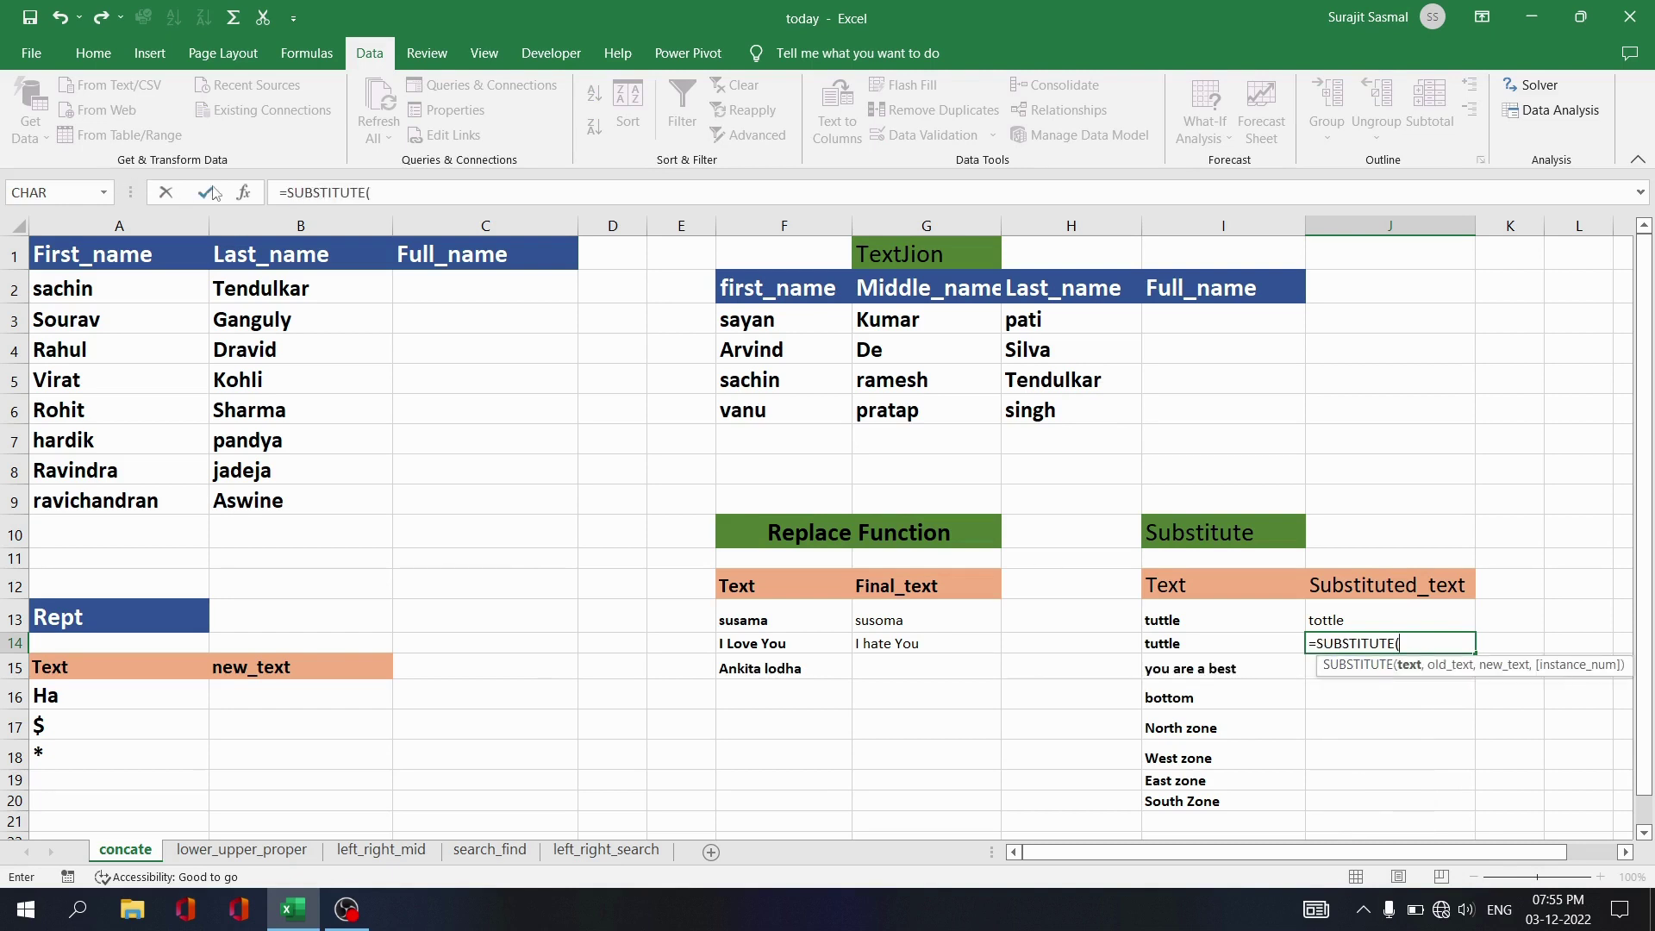
pyautogui.click(244, 192)
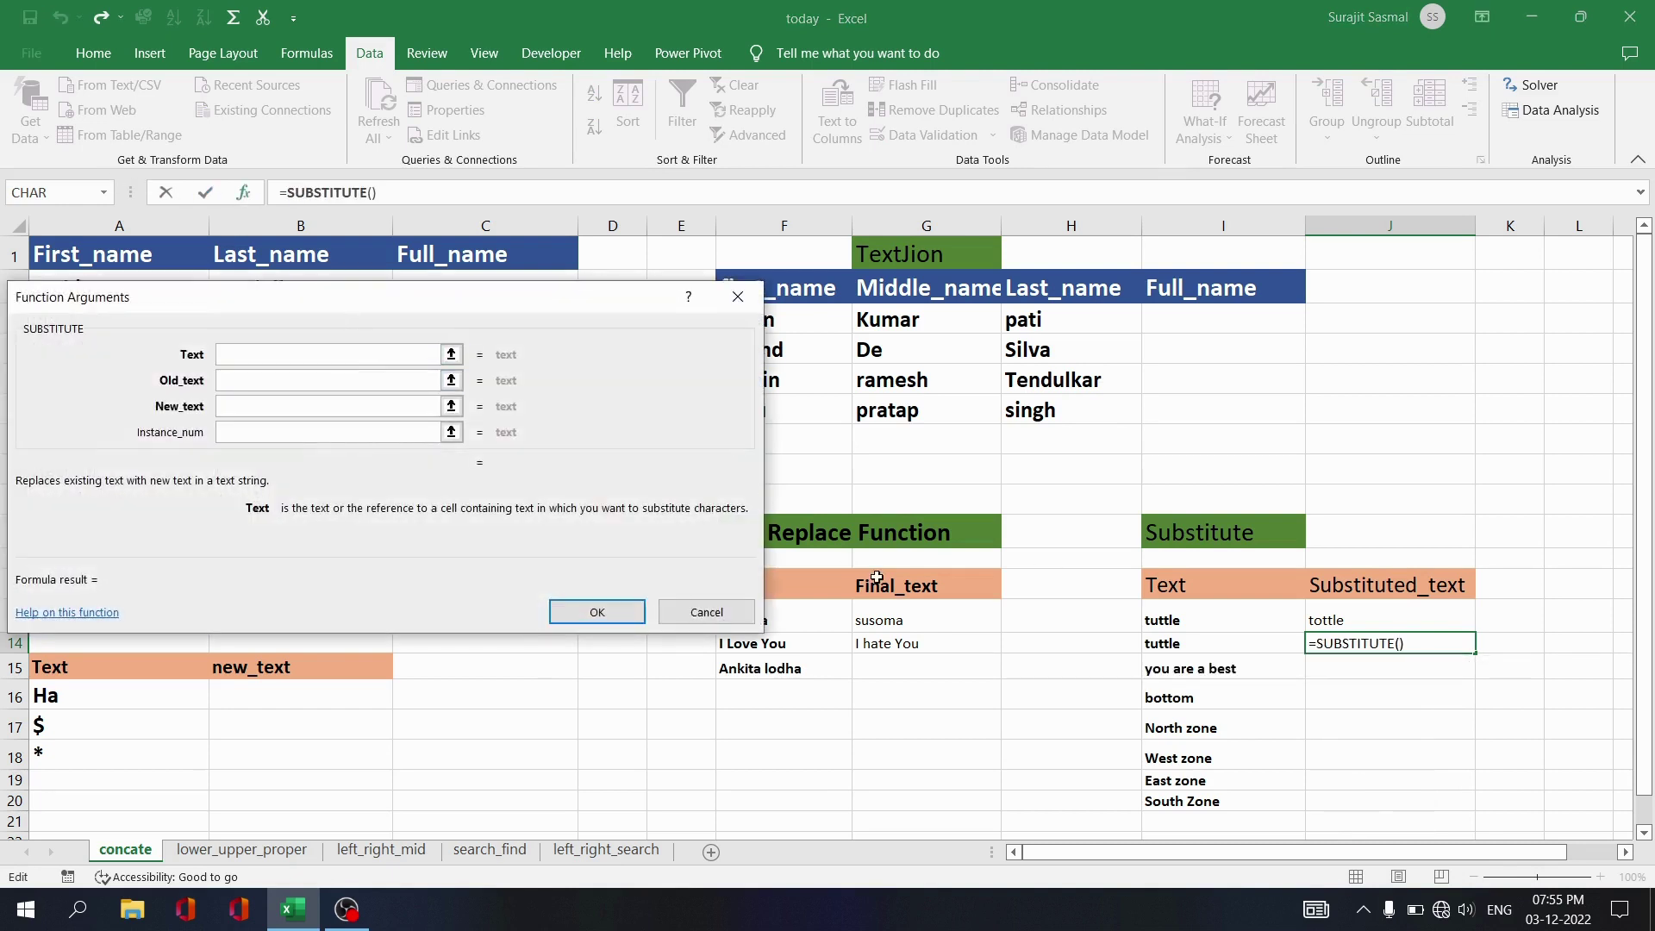
pyautogui.click(1159, 642)
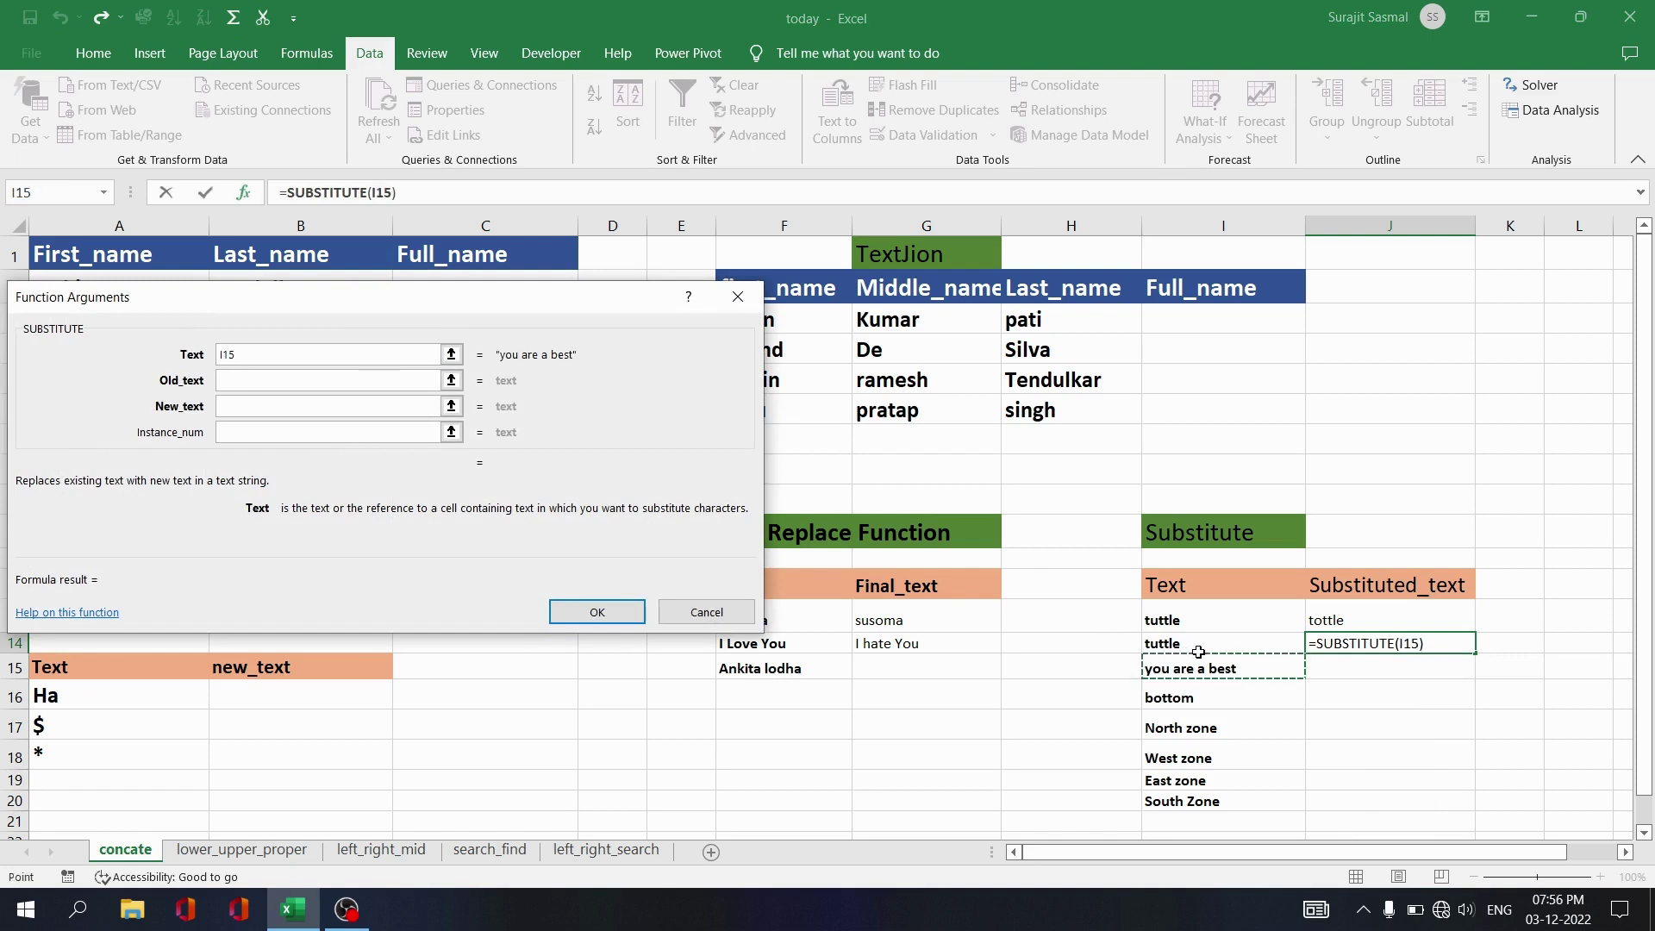
# Replace only the second "t" with "l" (instance 2) so J14 shows tultle.
pyautogui.click(288, 380)
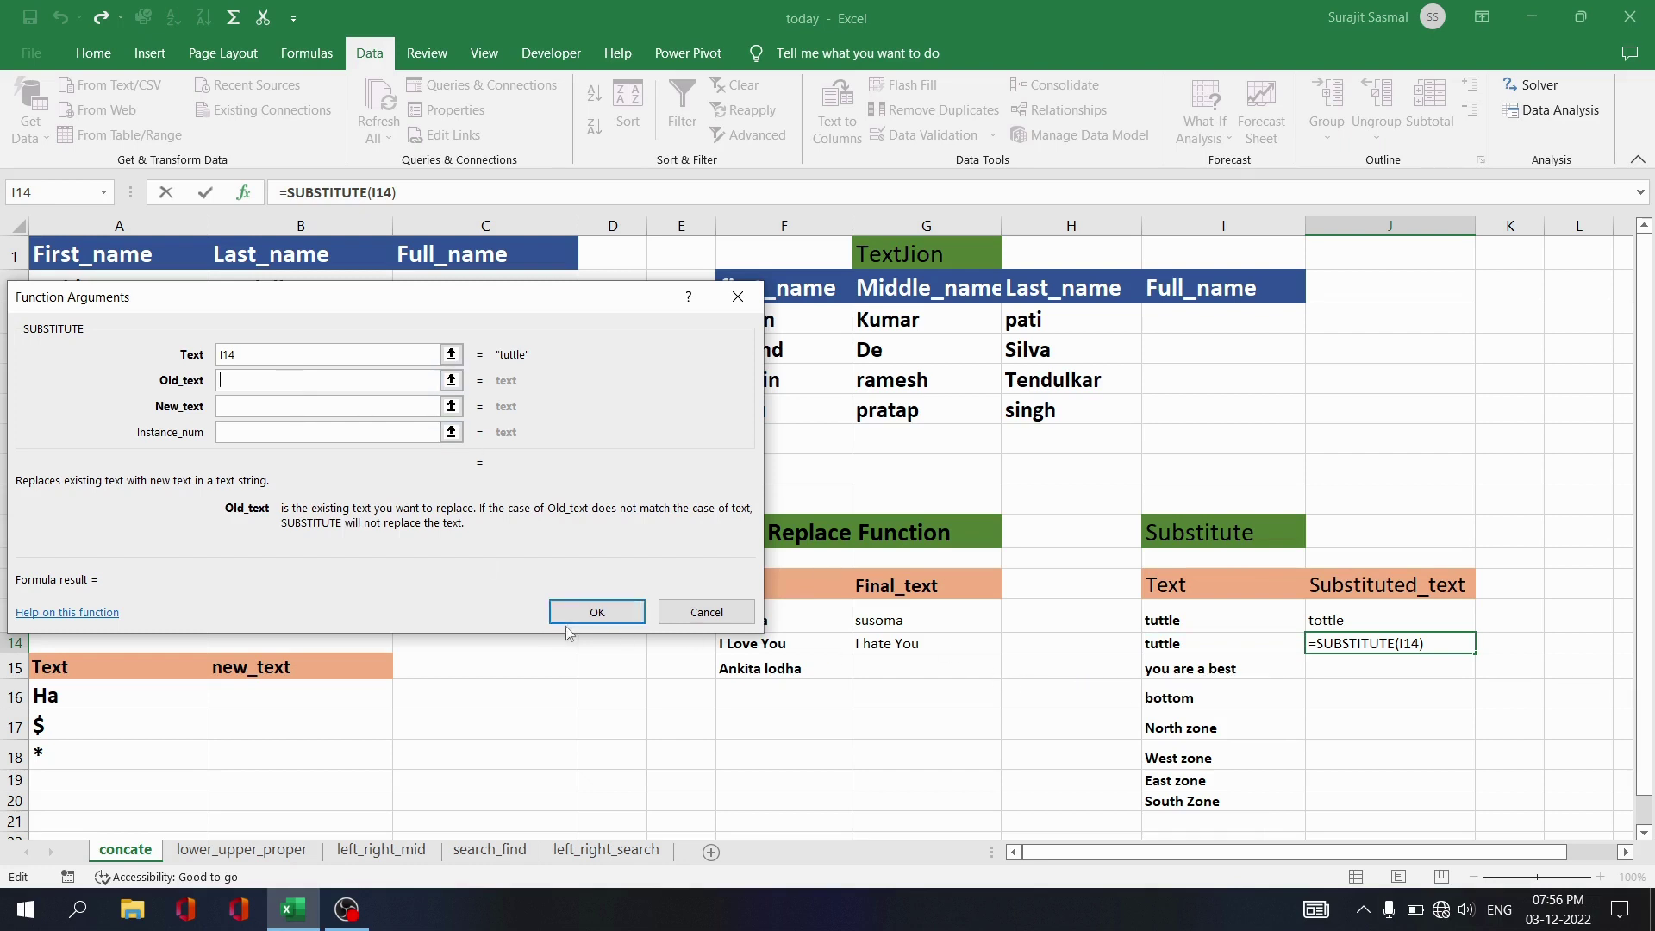
pyautogui.write('"t"')
pyautogui.click(247, 400)
pyautogui.click(247, 403)
pyautogui.write('"')
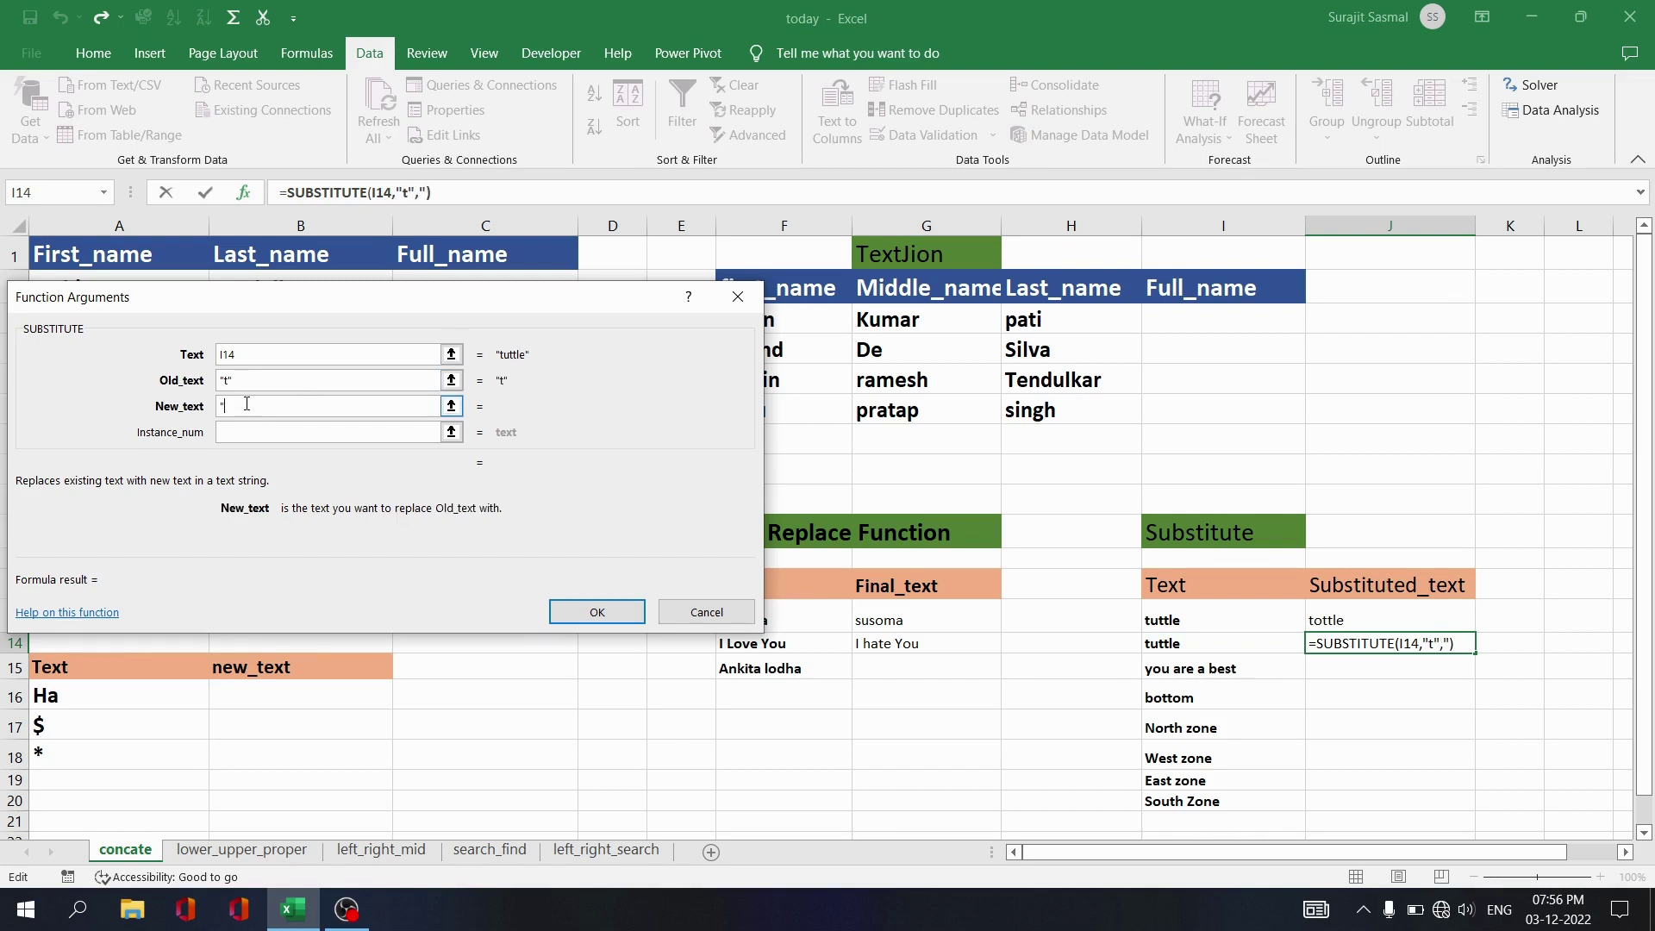
pyautogui.write('l"')
pyautogui.click(243, 432)
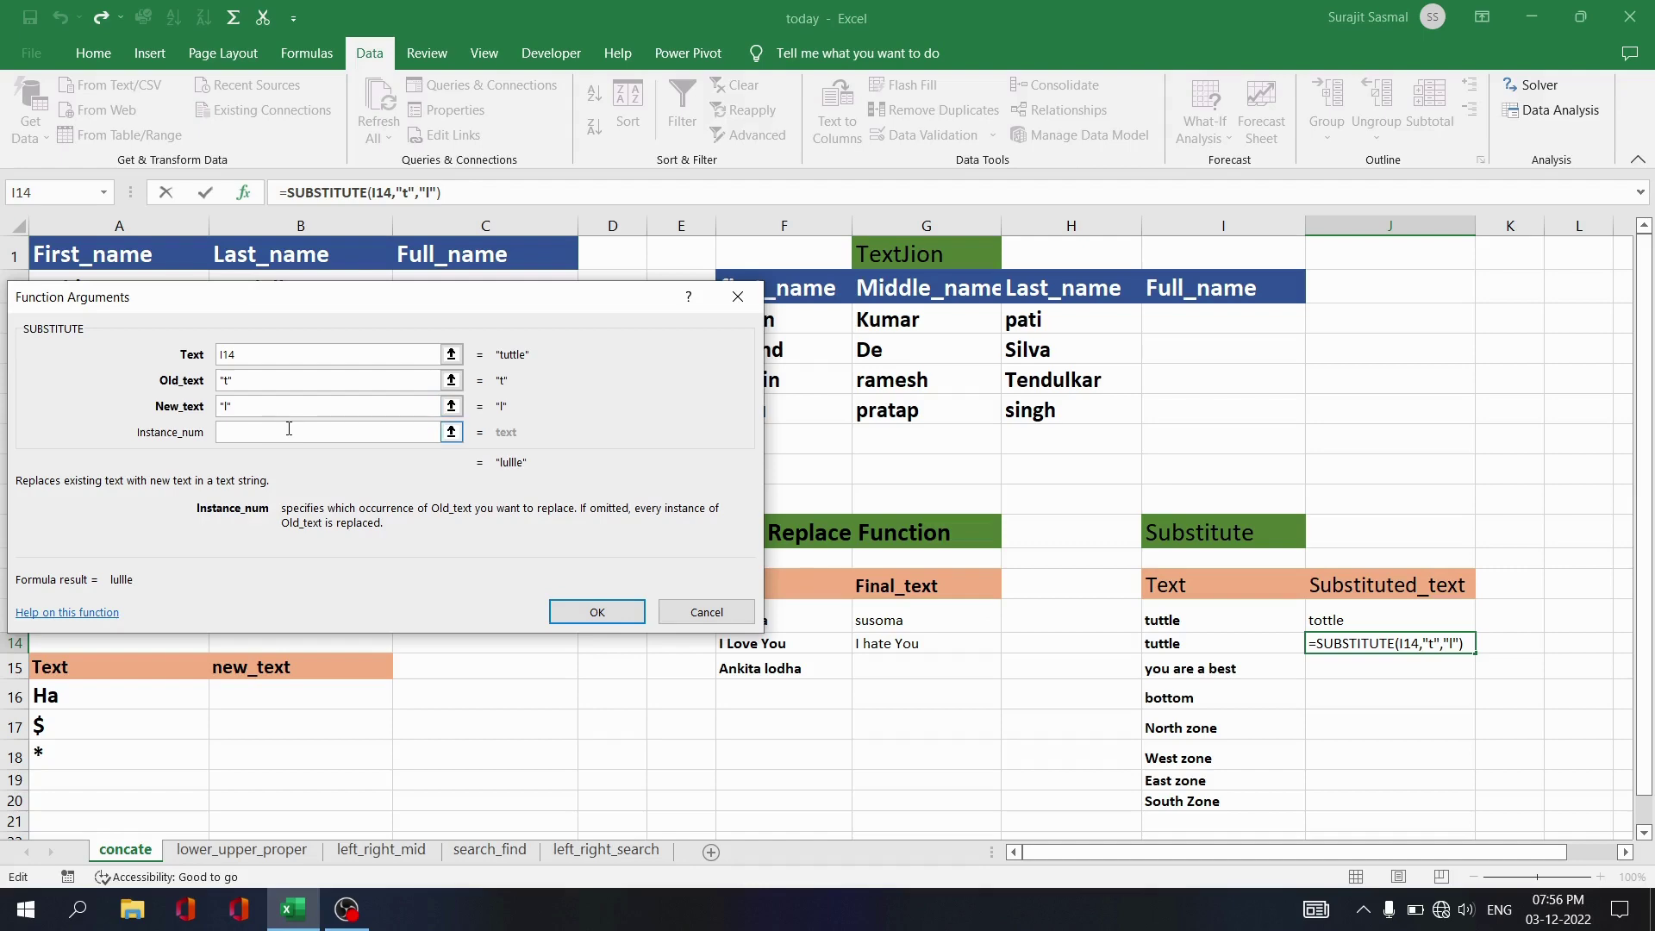
pyautogui.write('2')
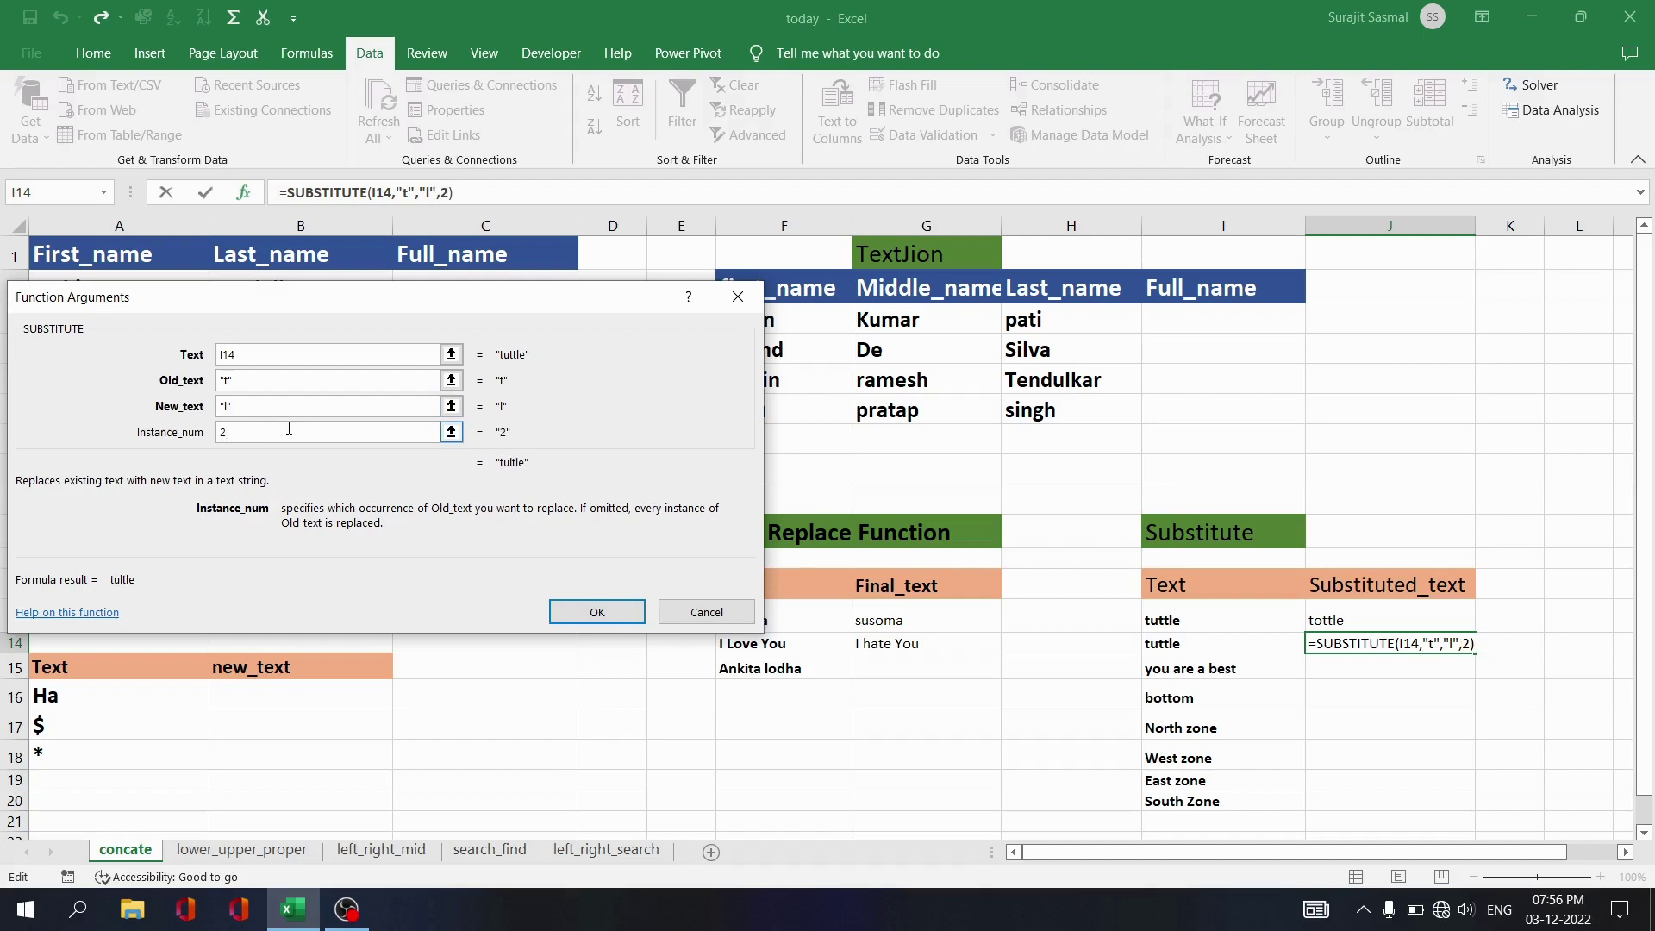
pyautogui.click(604, 612)
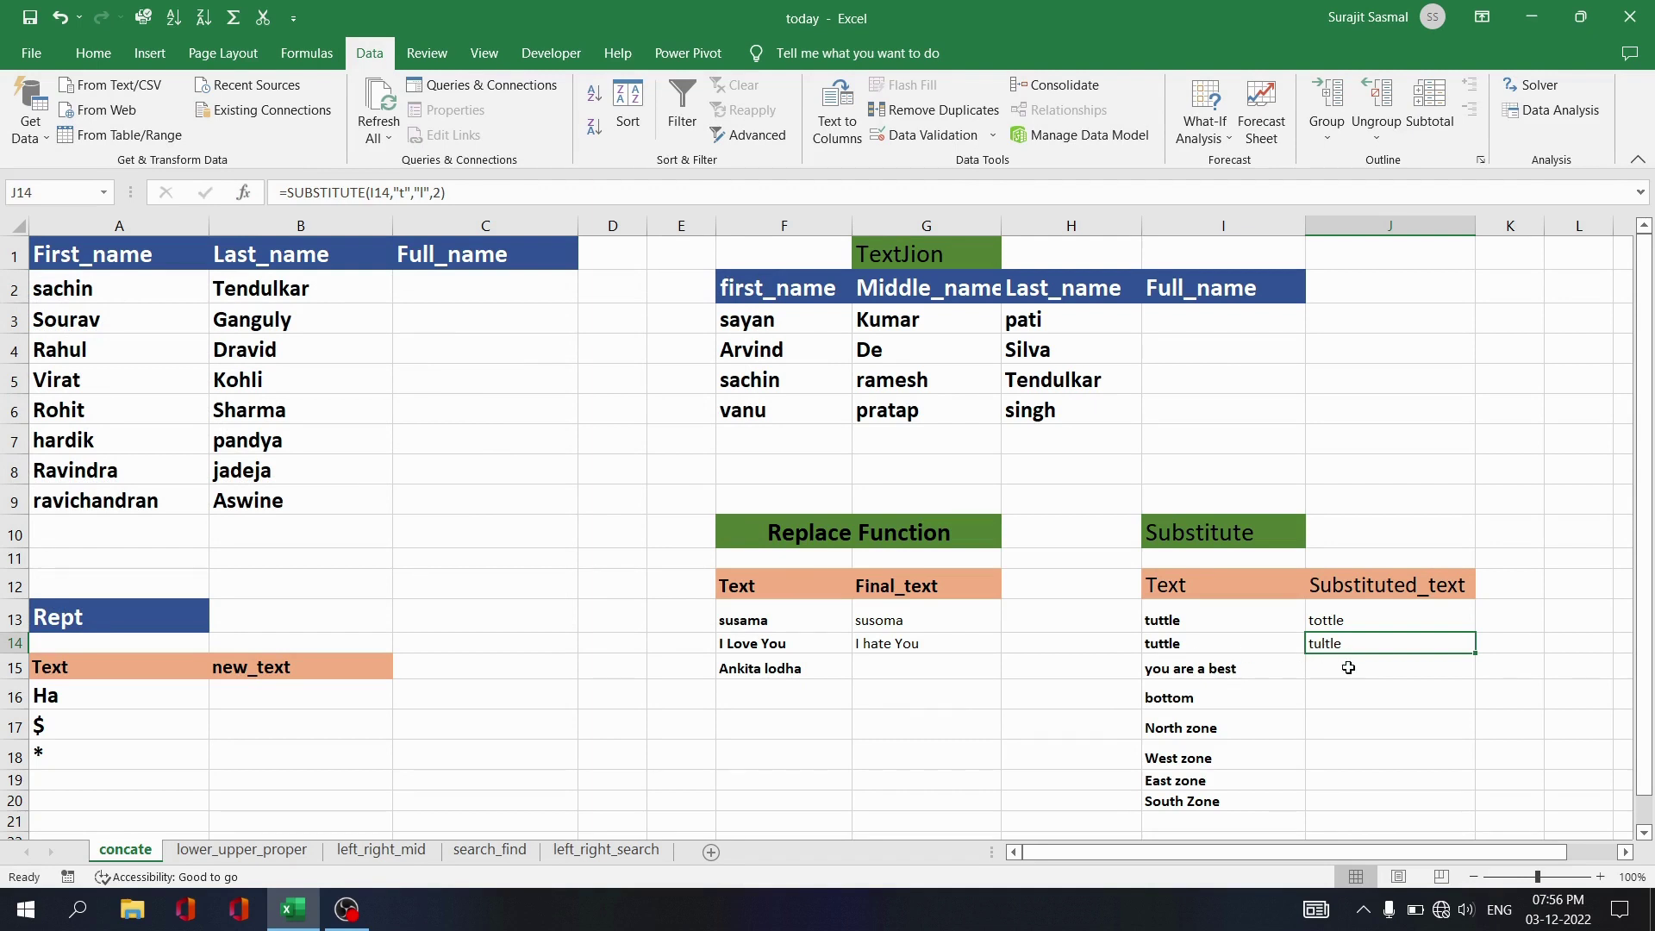
pyautogui.click(1328, 725)
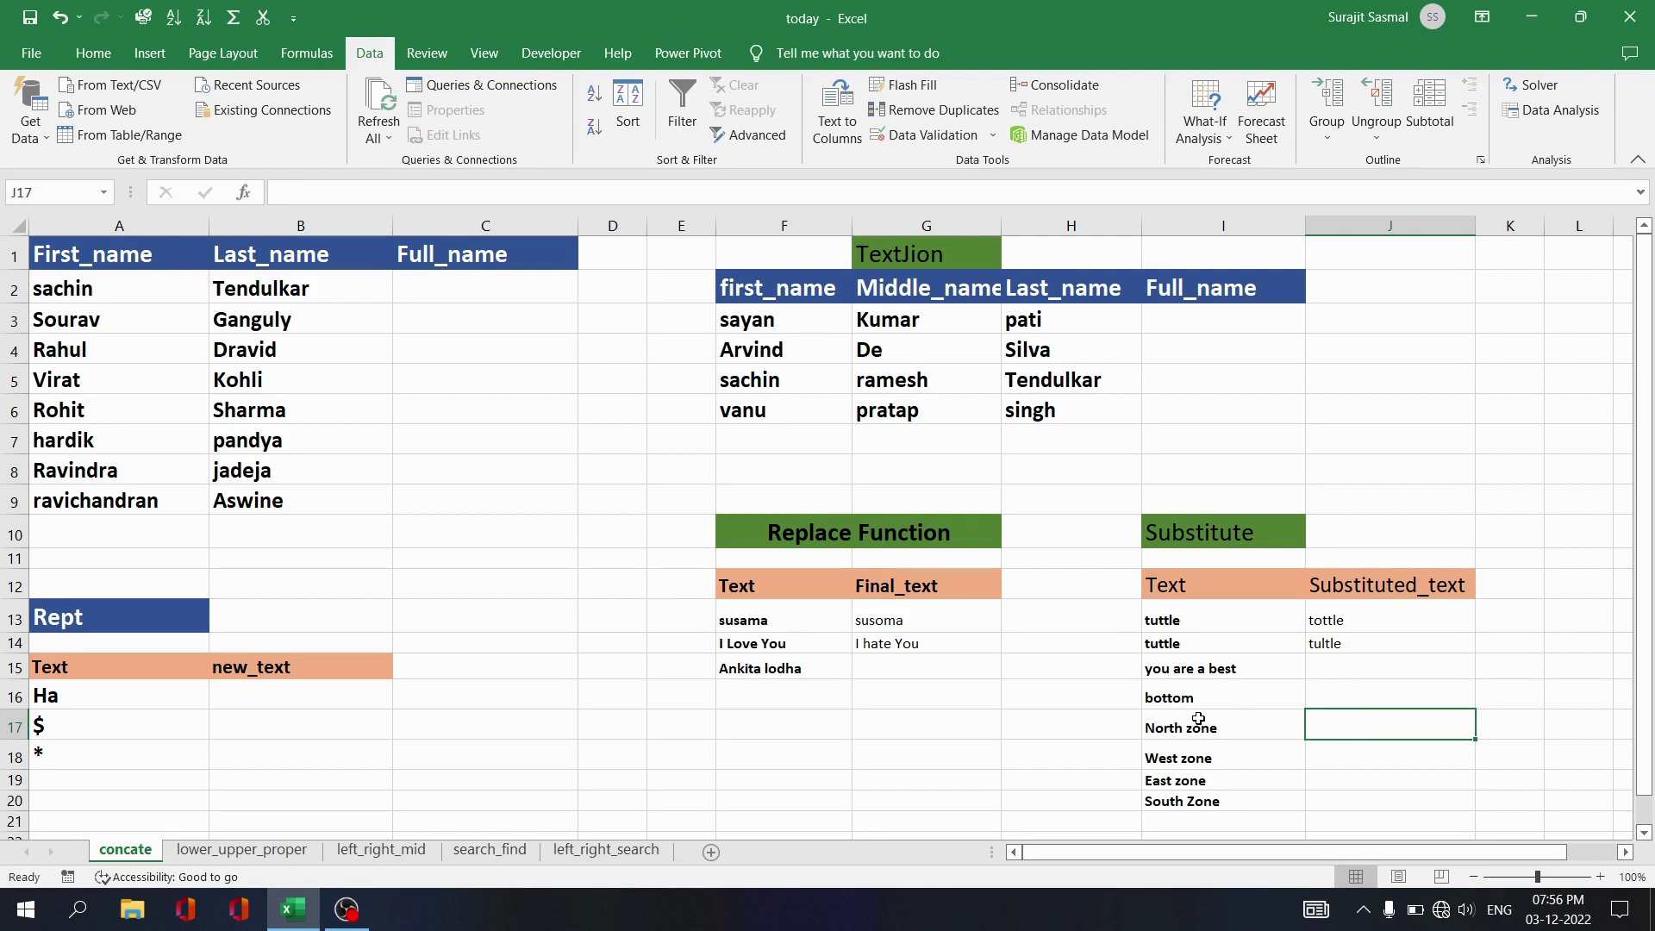
# Enter =SUBSTITUTE(I17,"zone","region") in J17 and fill it down to J20.
pyautogui.write('=')
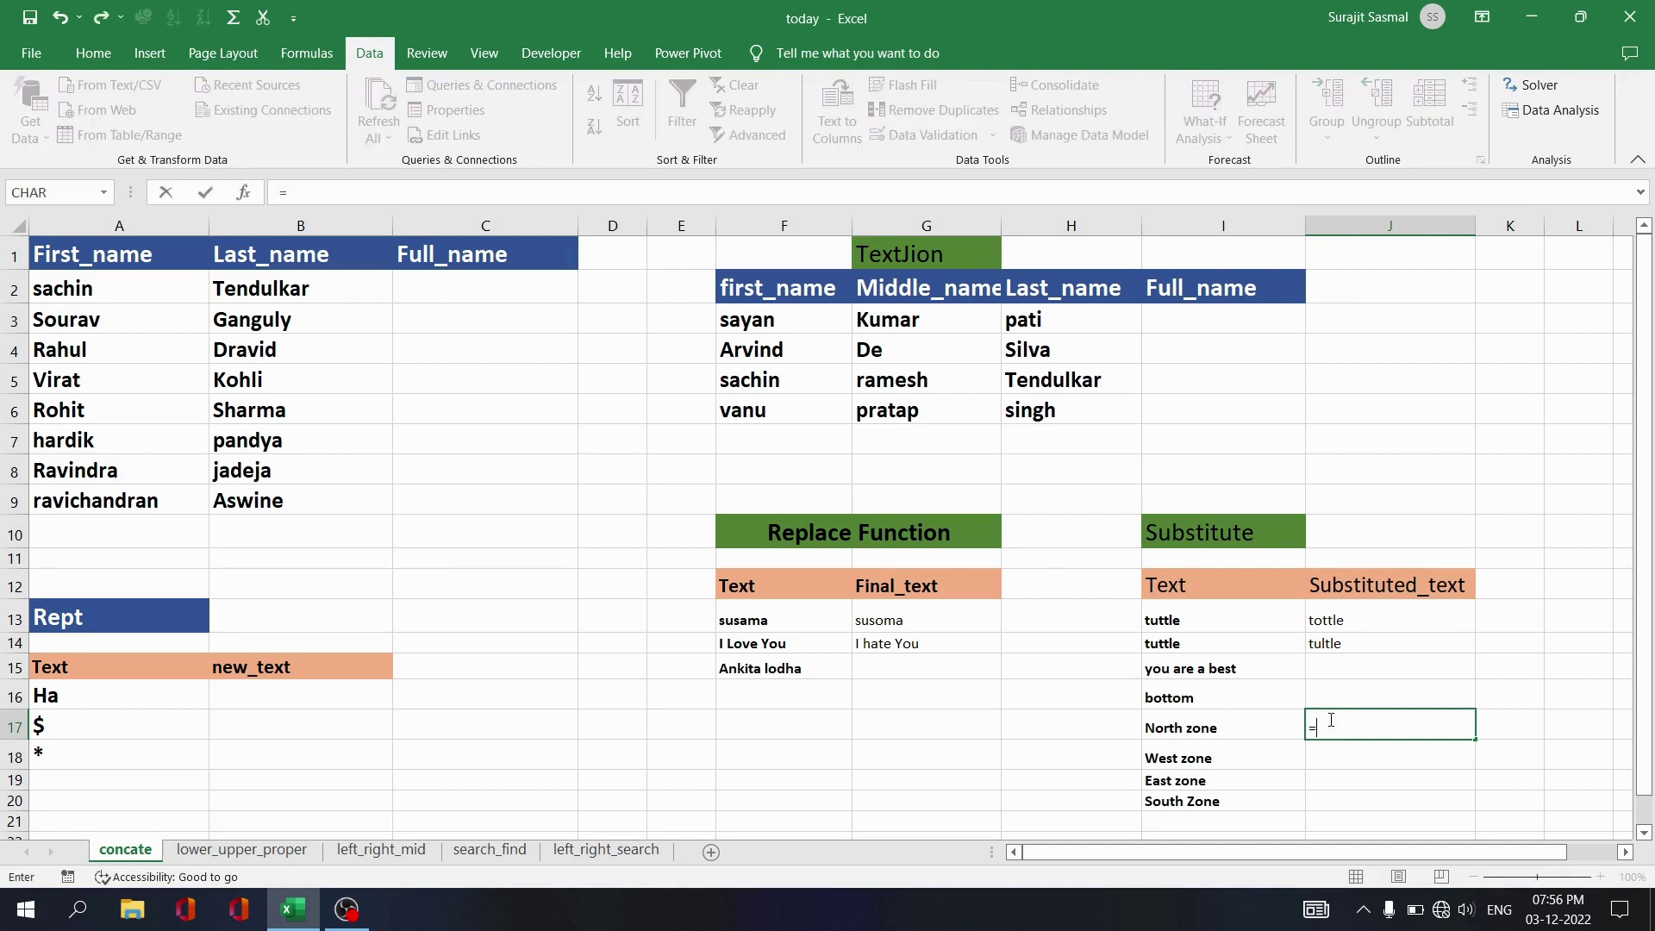
pyautogui.write('su')
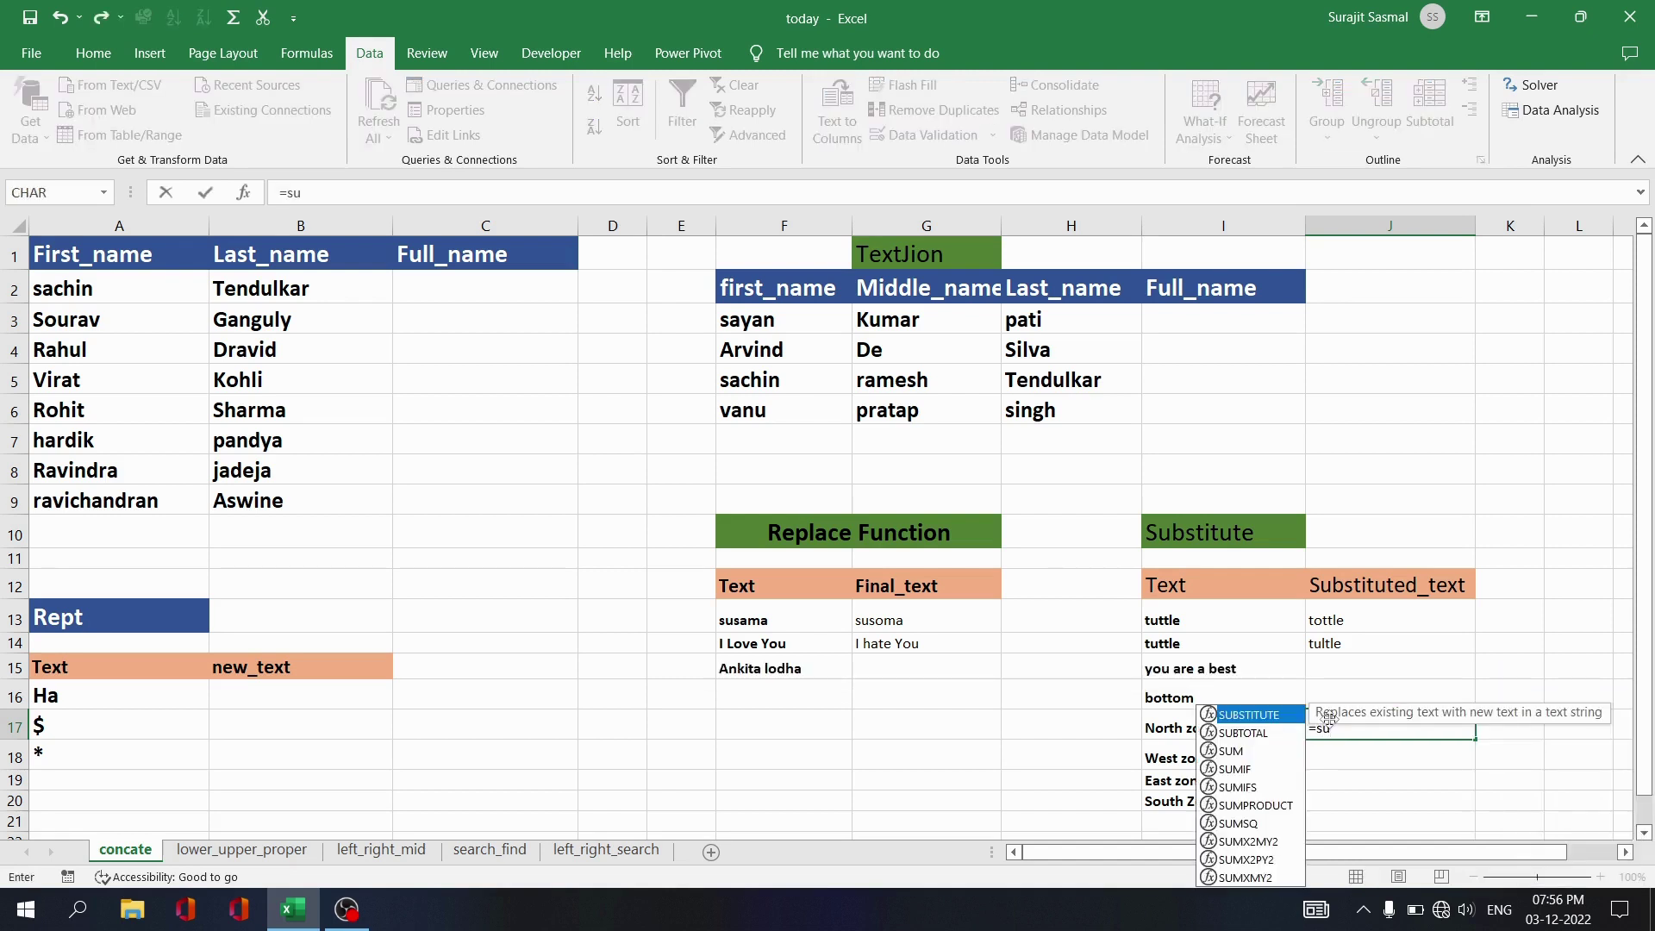
pyautogui.write('bst')
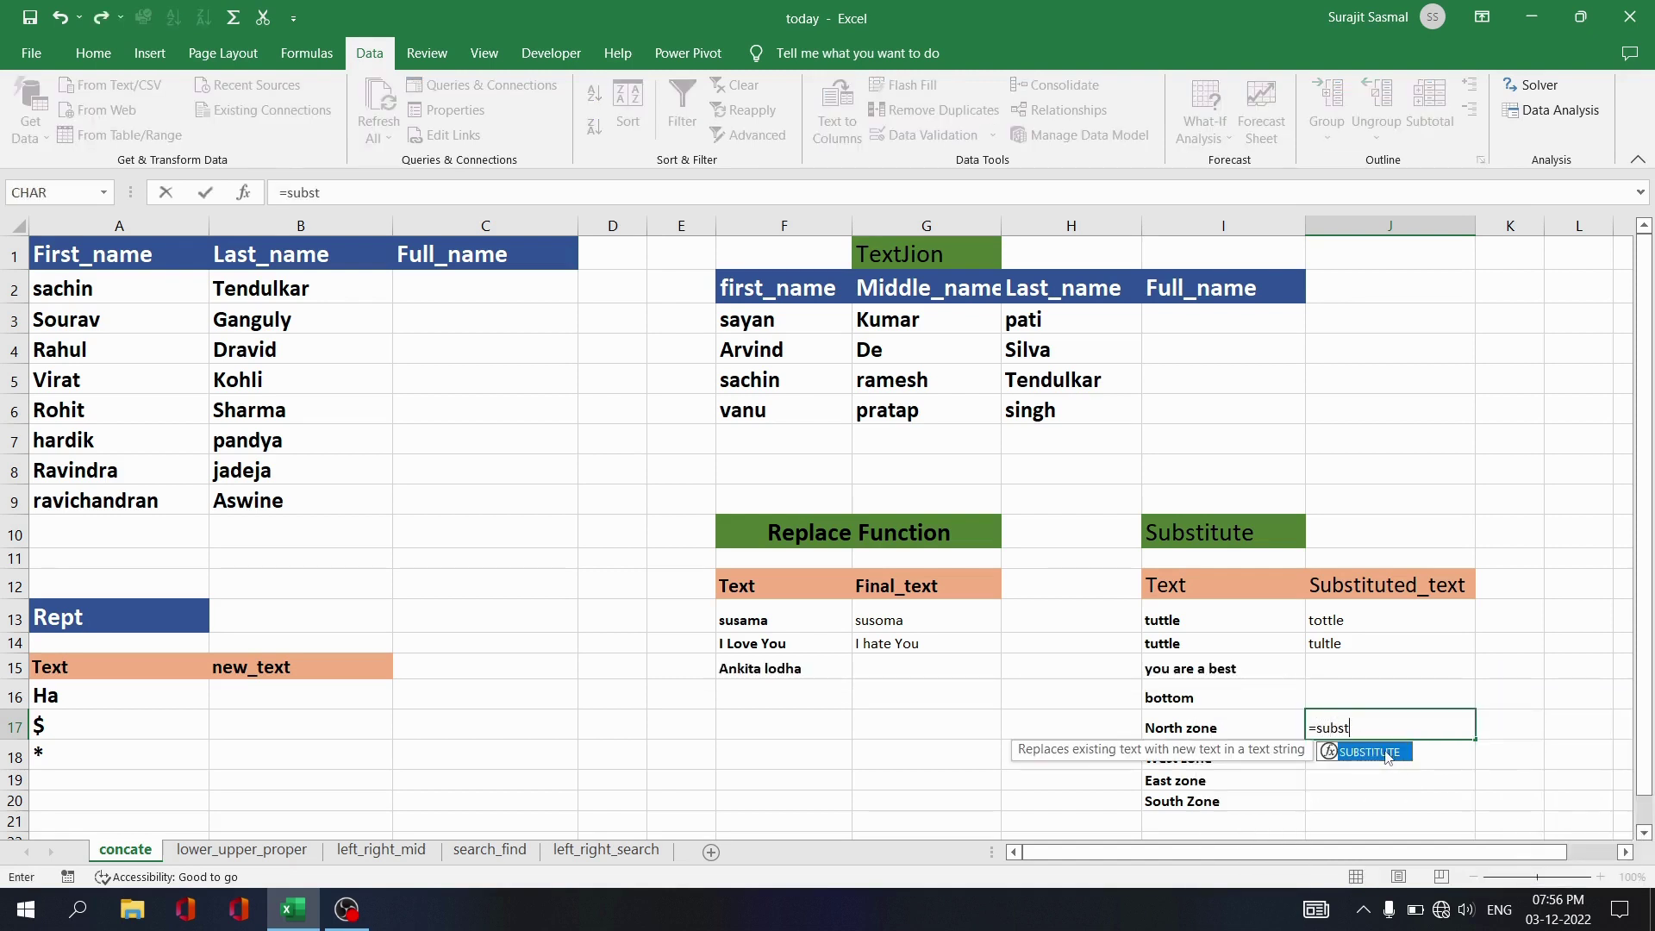
pyautogui.press('Tab')
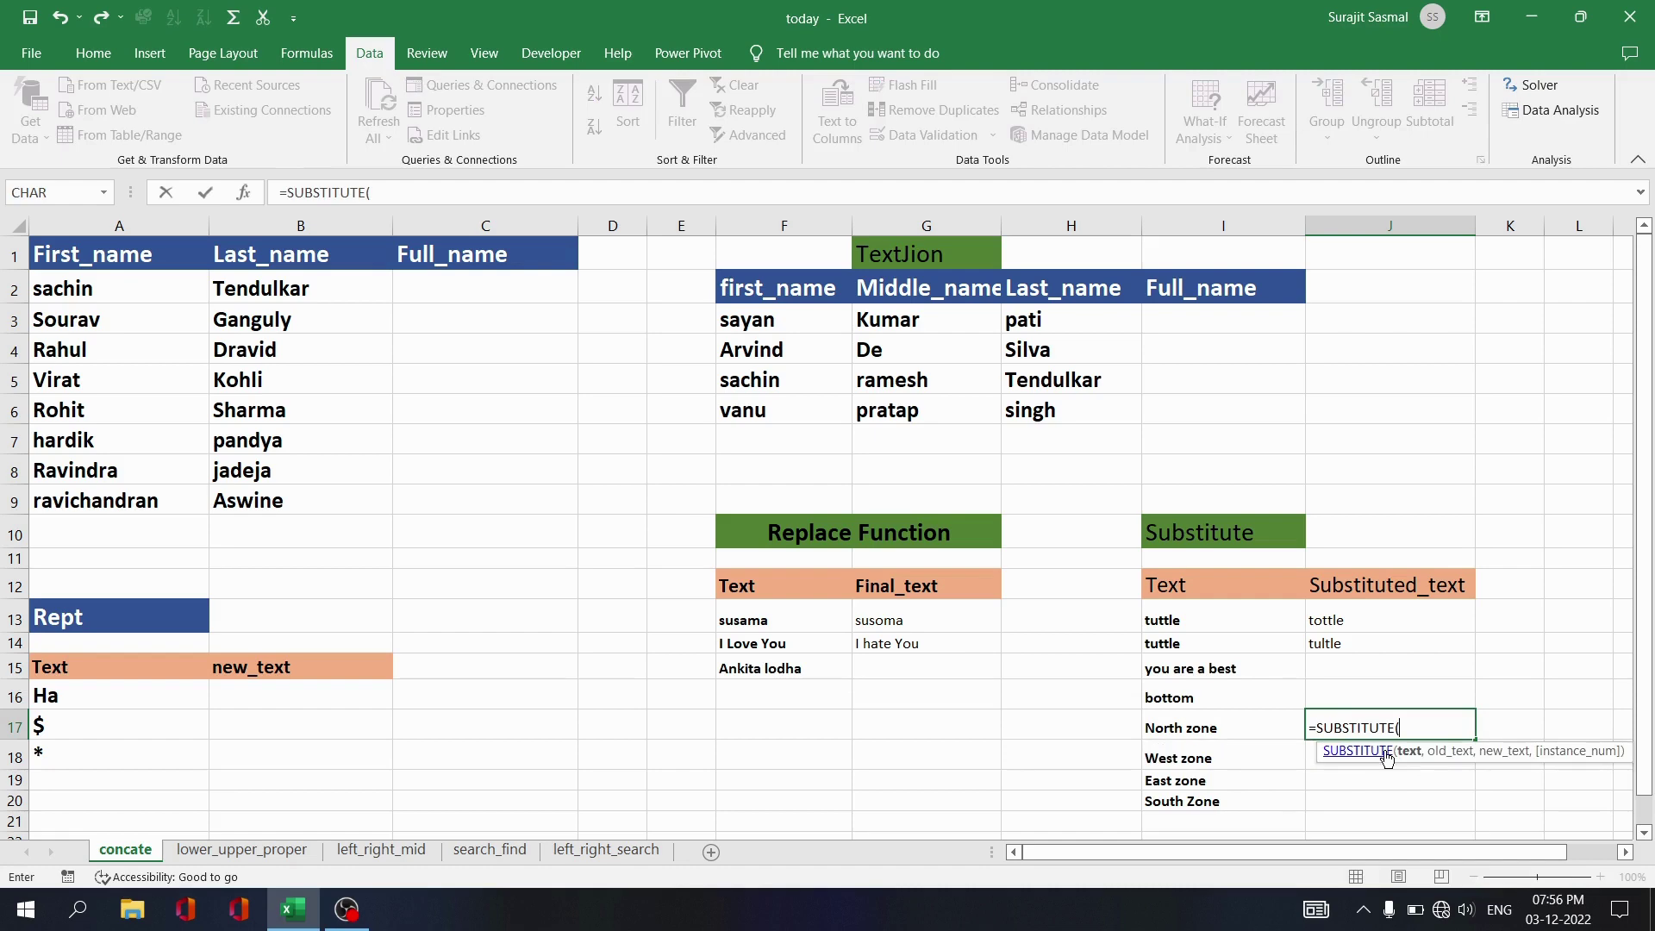
pyautogui.click(244, 192)
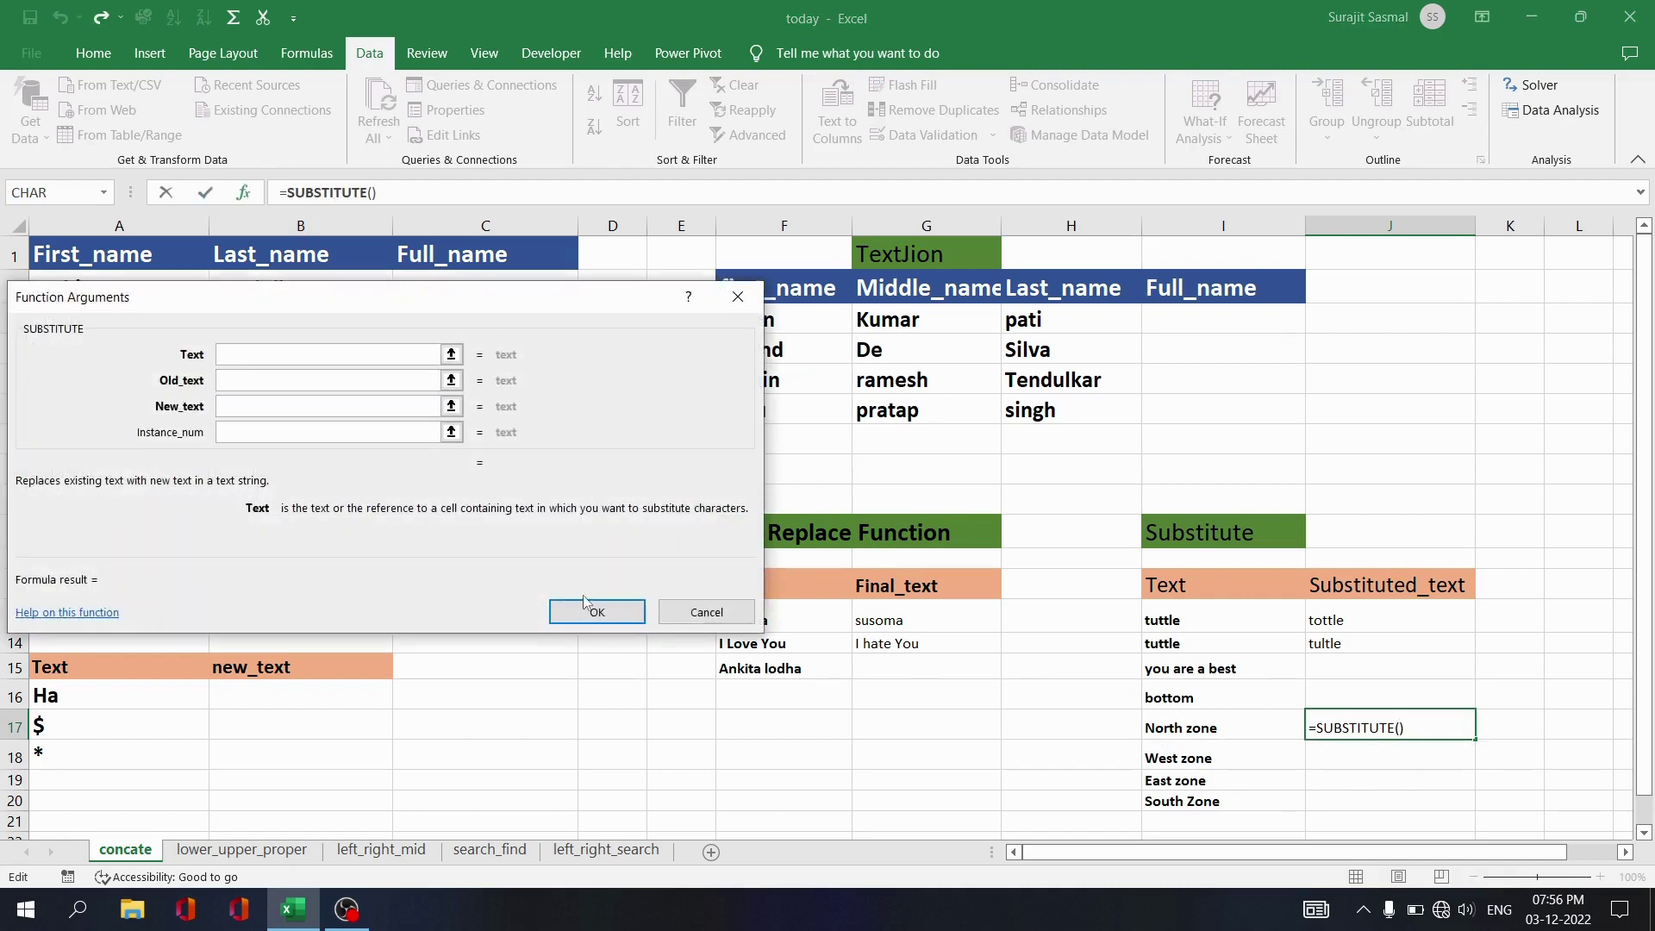
pyautogui.click(1180, 726)
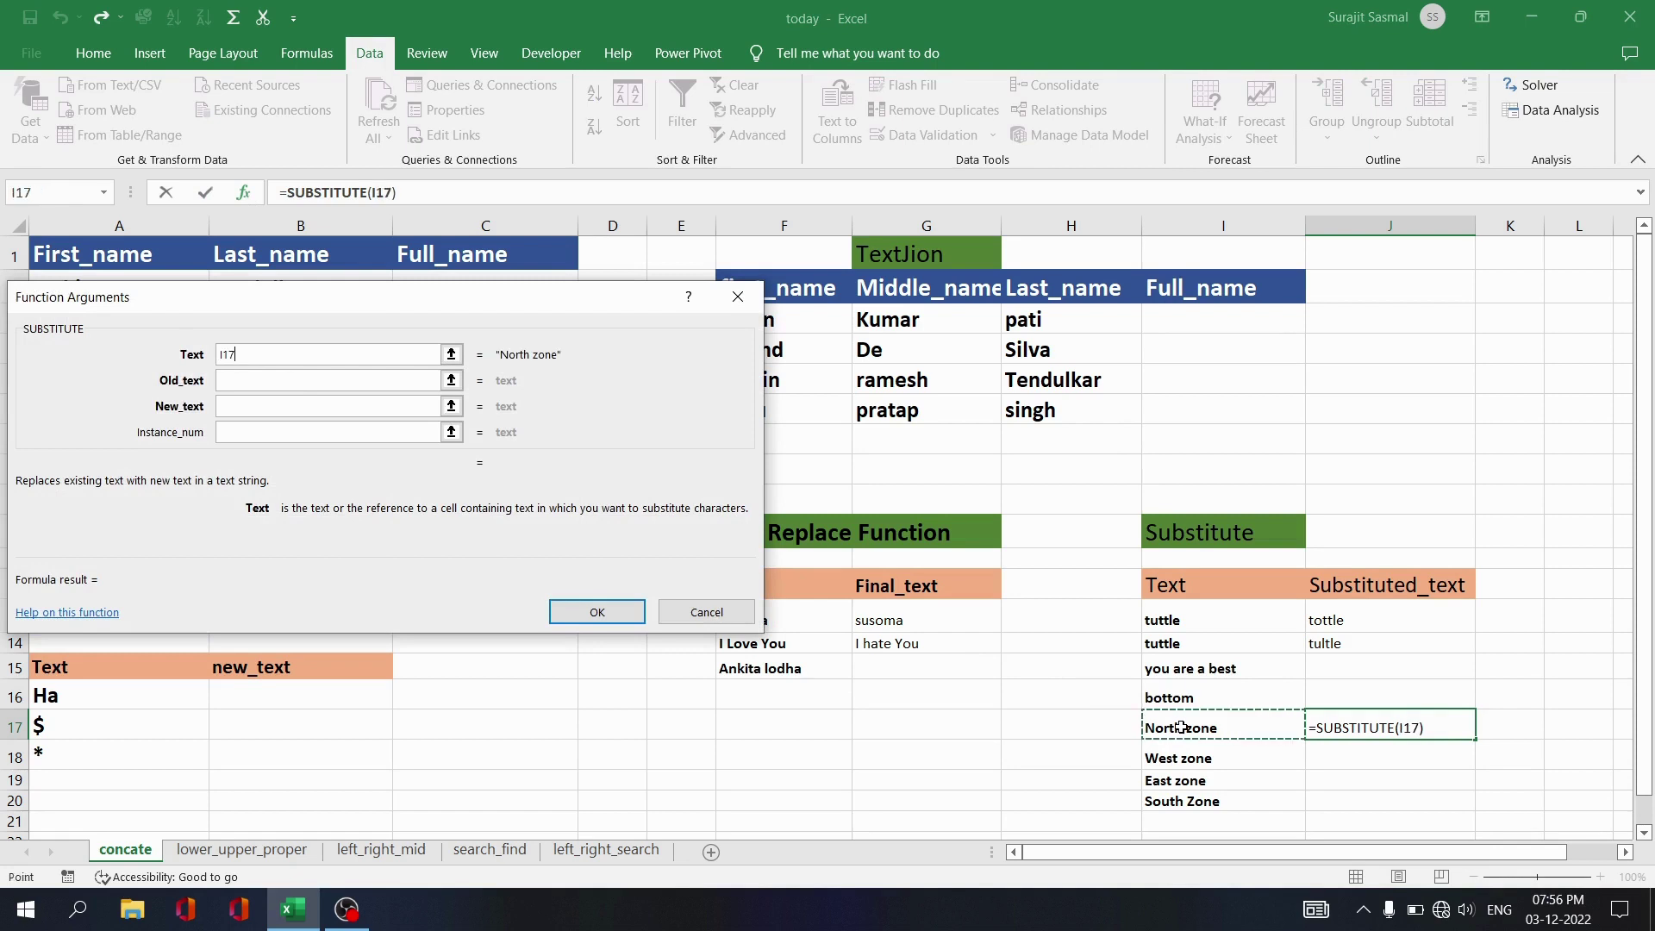
pyautogui.click(330, 382)
pyautogui.write('"')
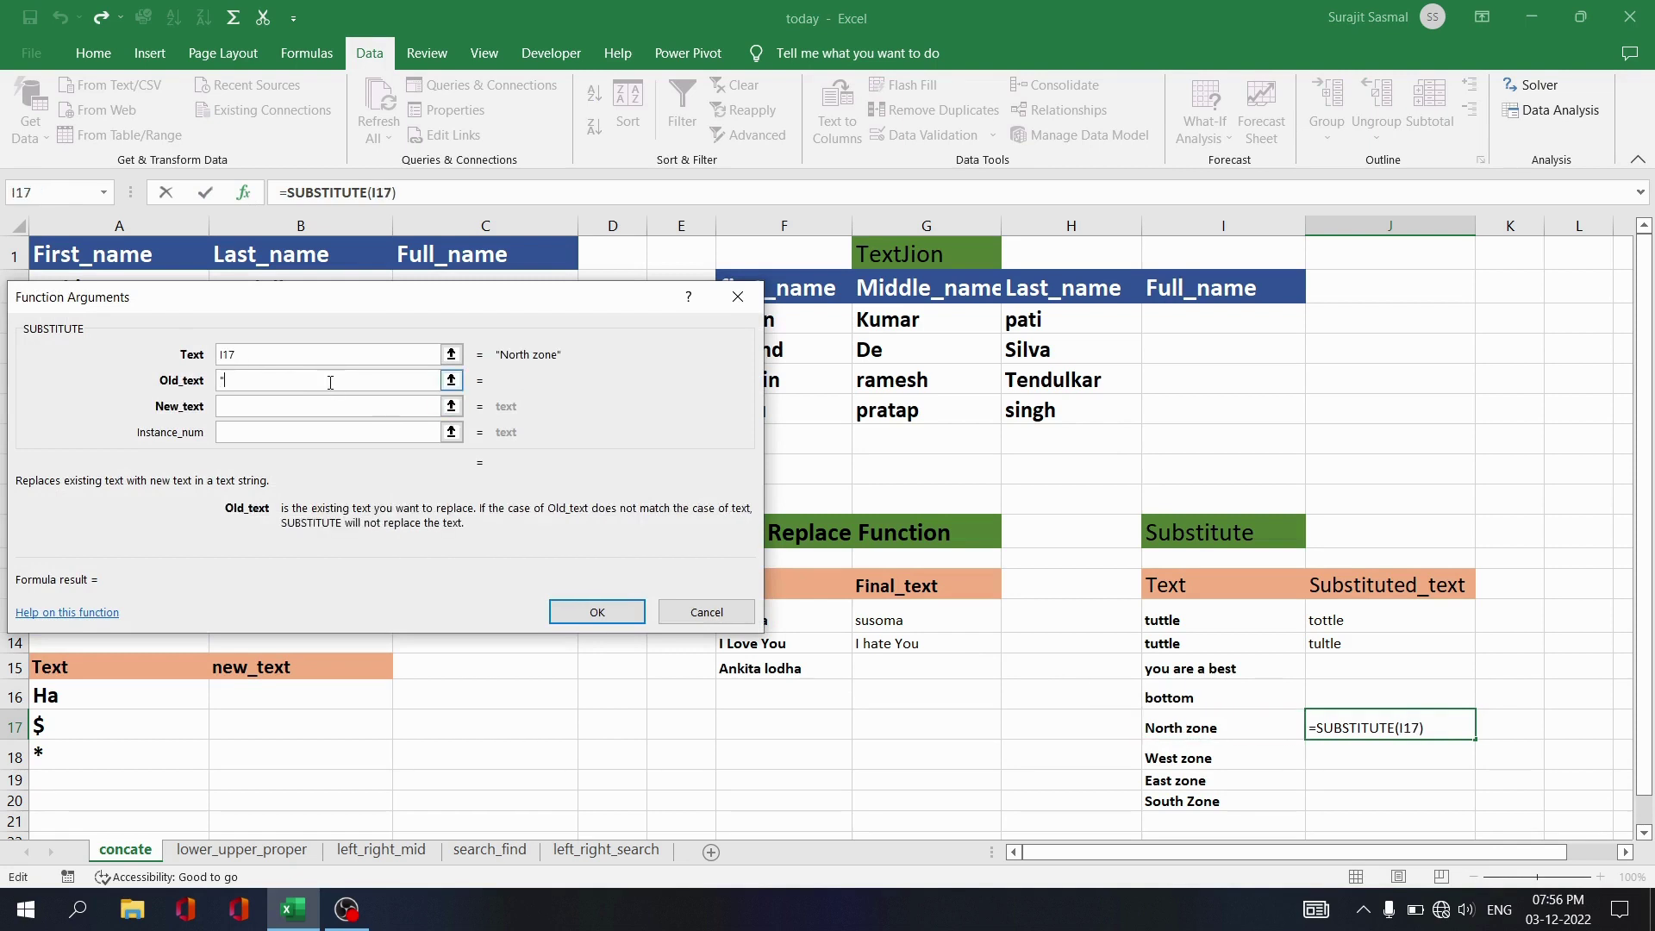
pyautogui.write('zone"')
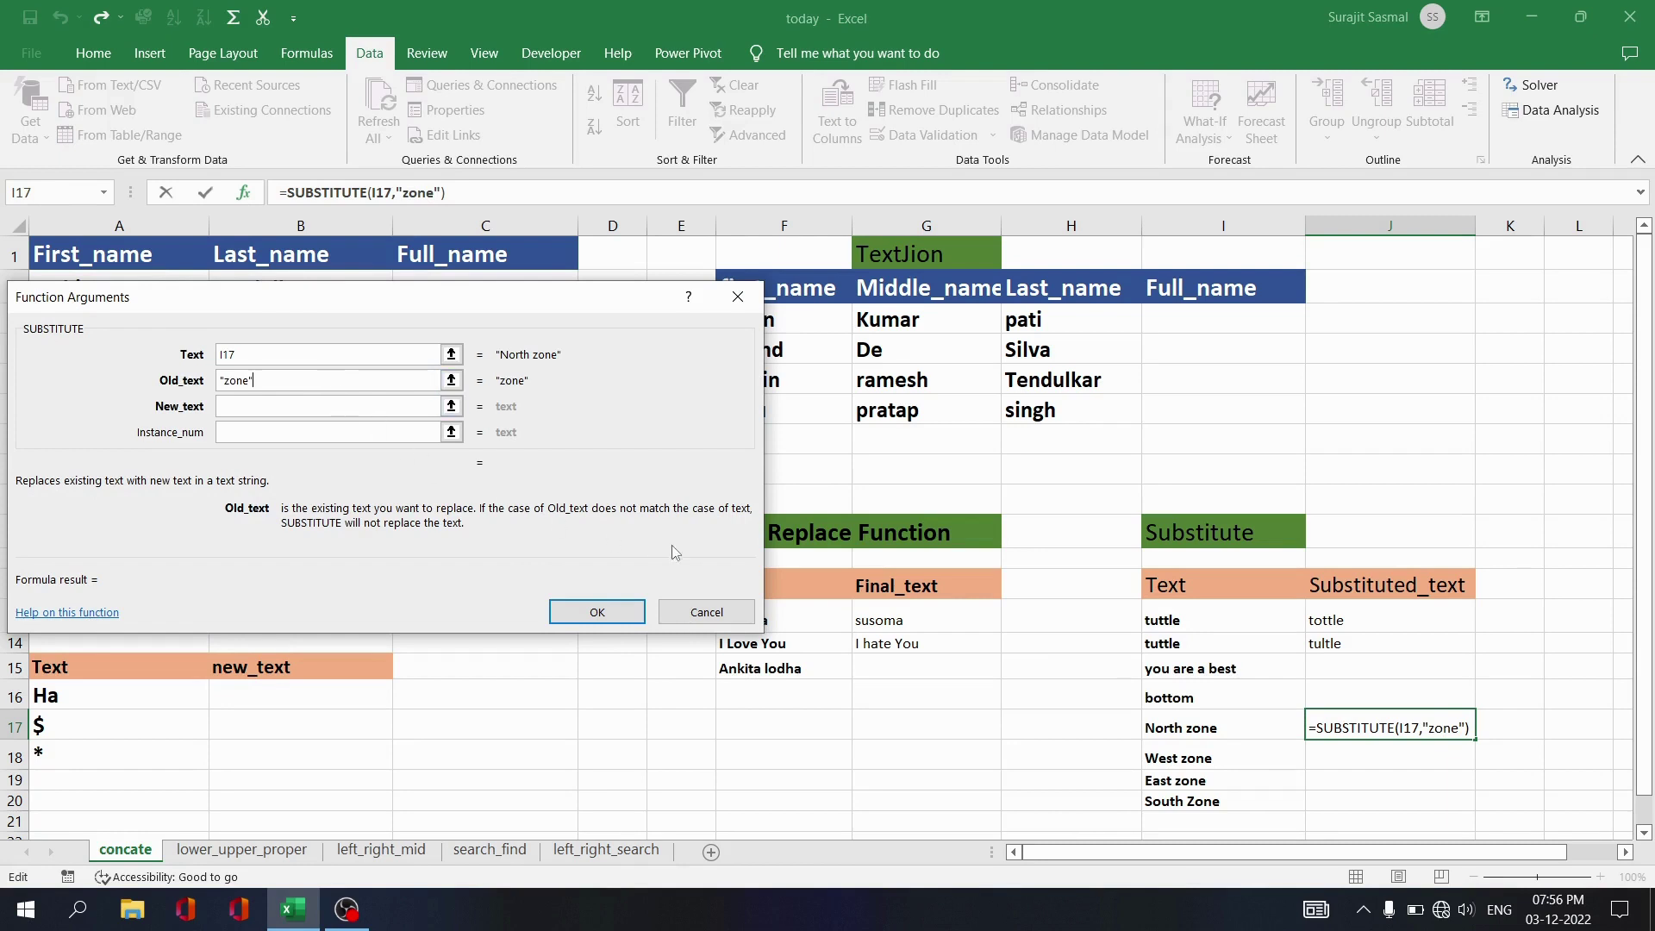
pyautogui.click(278, 406)
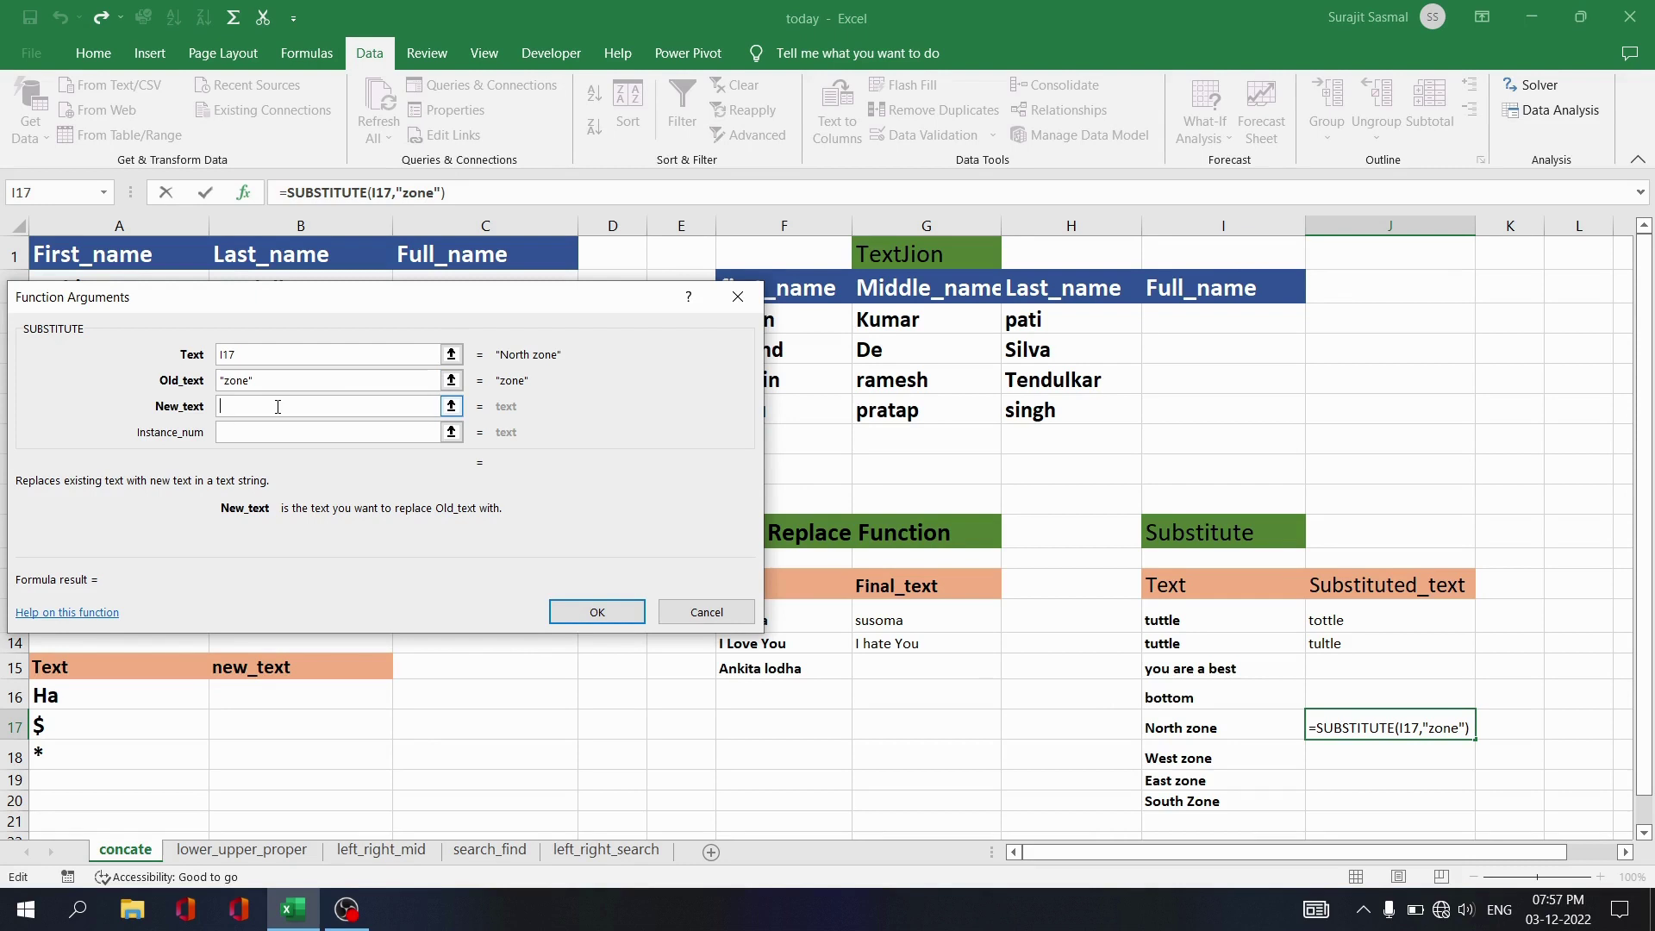
pyautogui.write('"region"')
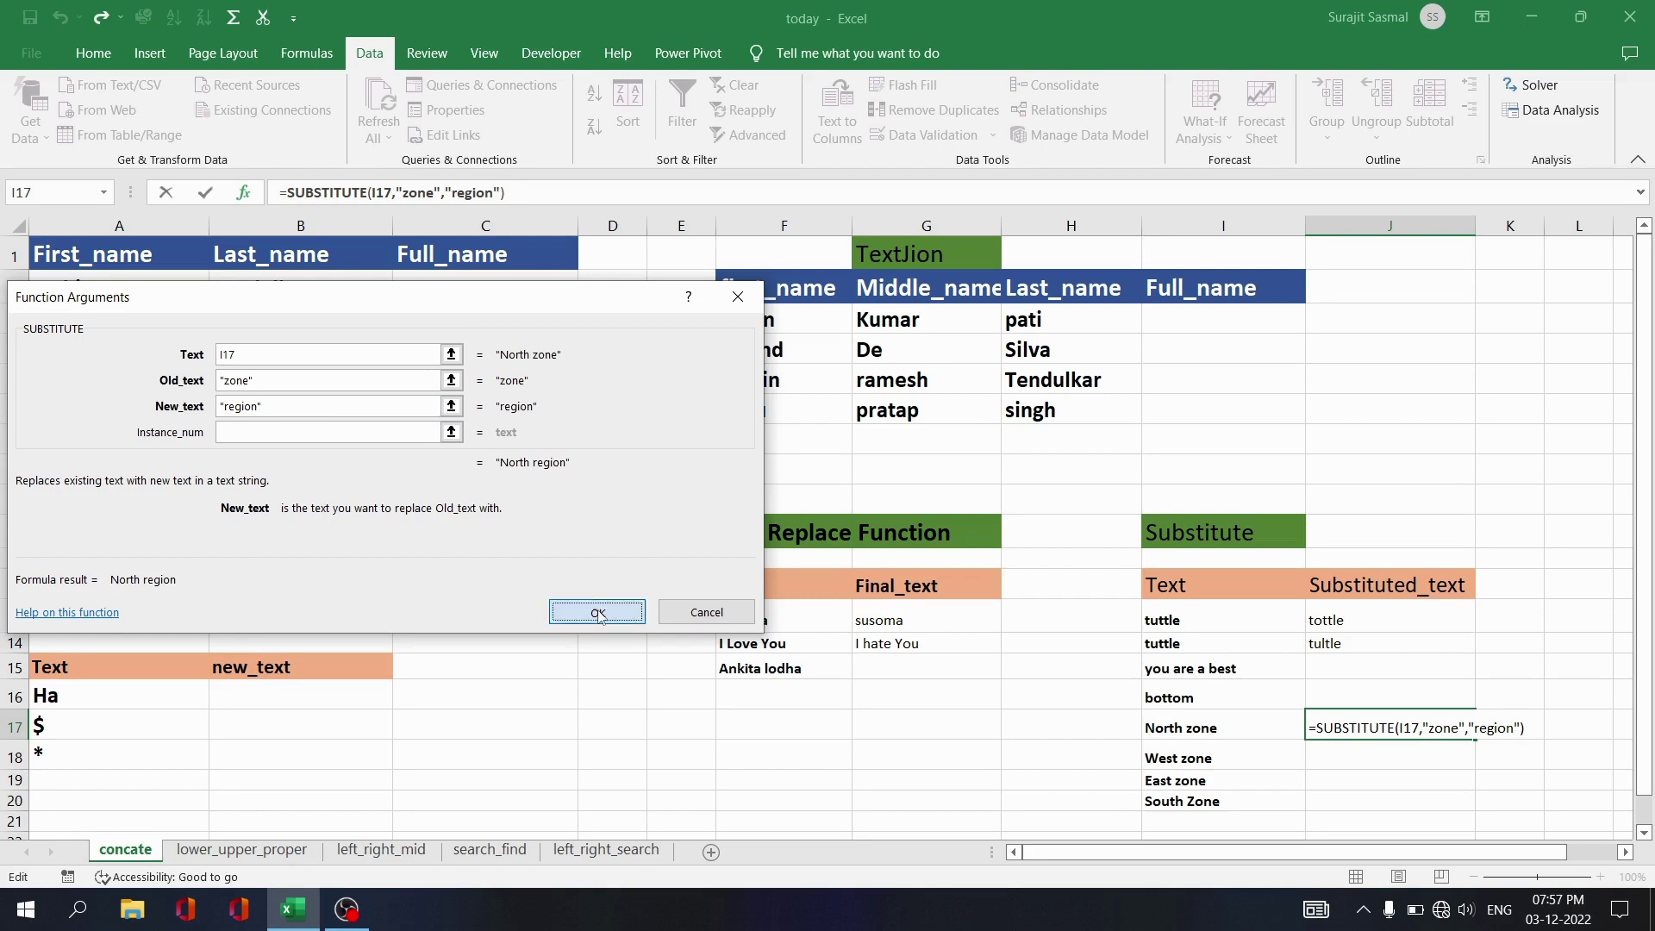
pyautogui.click(595, 611)
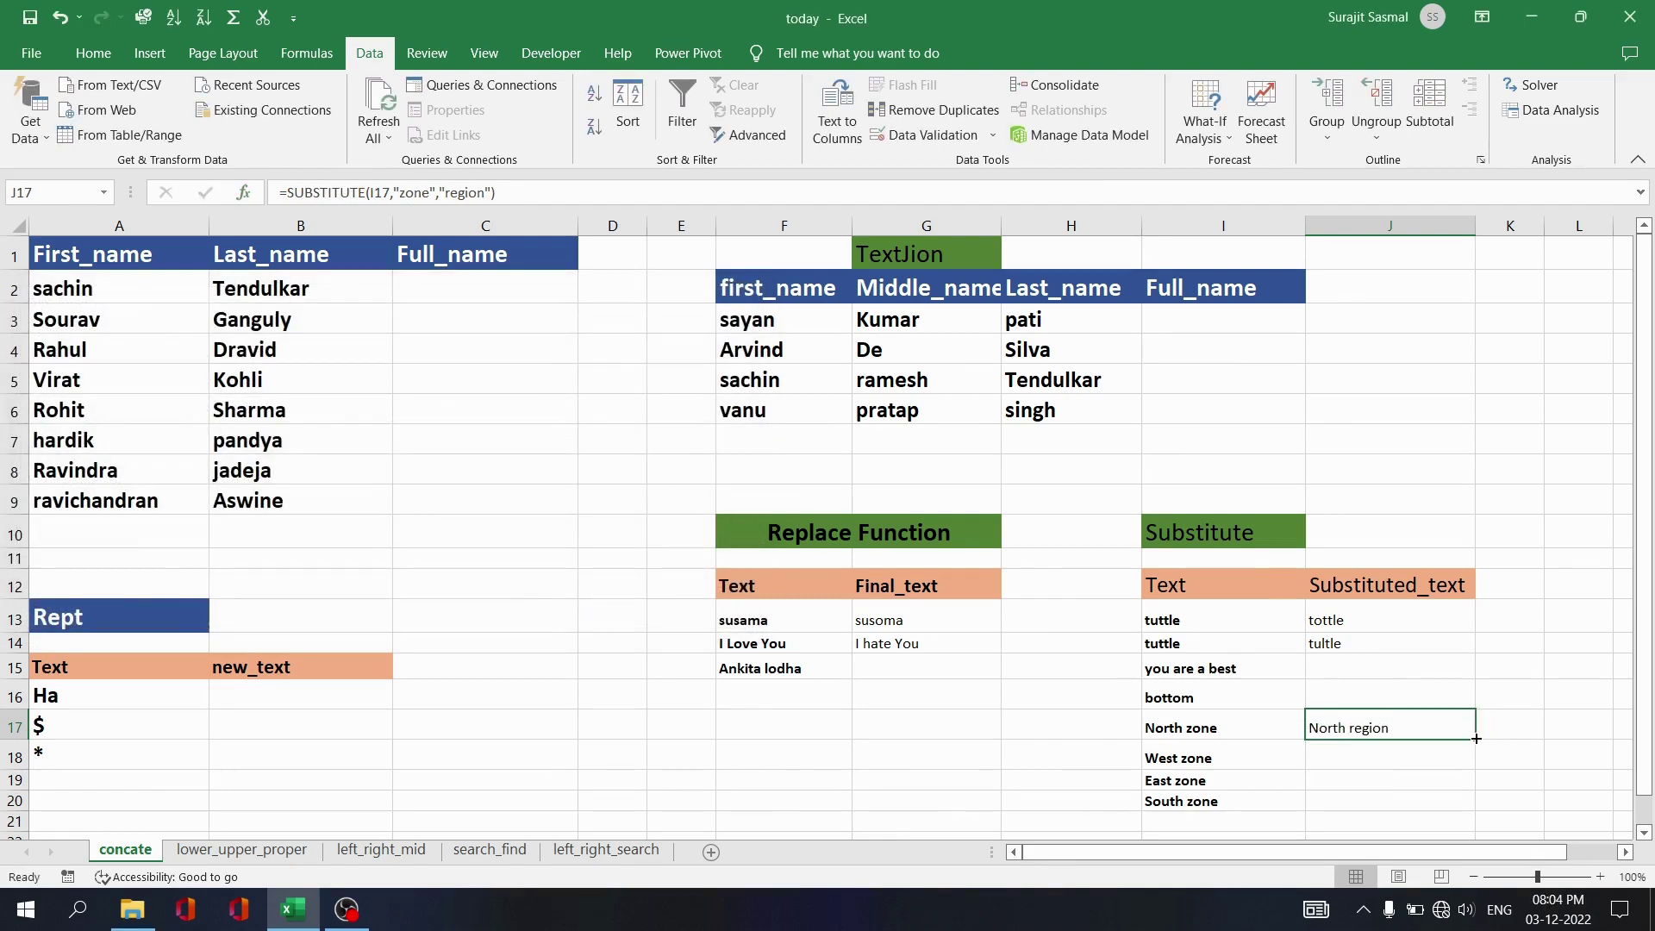
pyautogui.moveTo(1476, 739); pyautogui.dragTo(1475, 805)
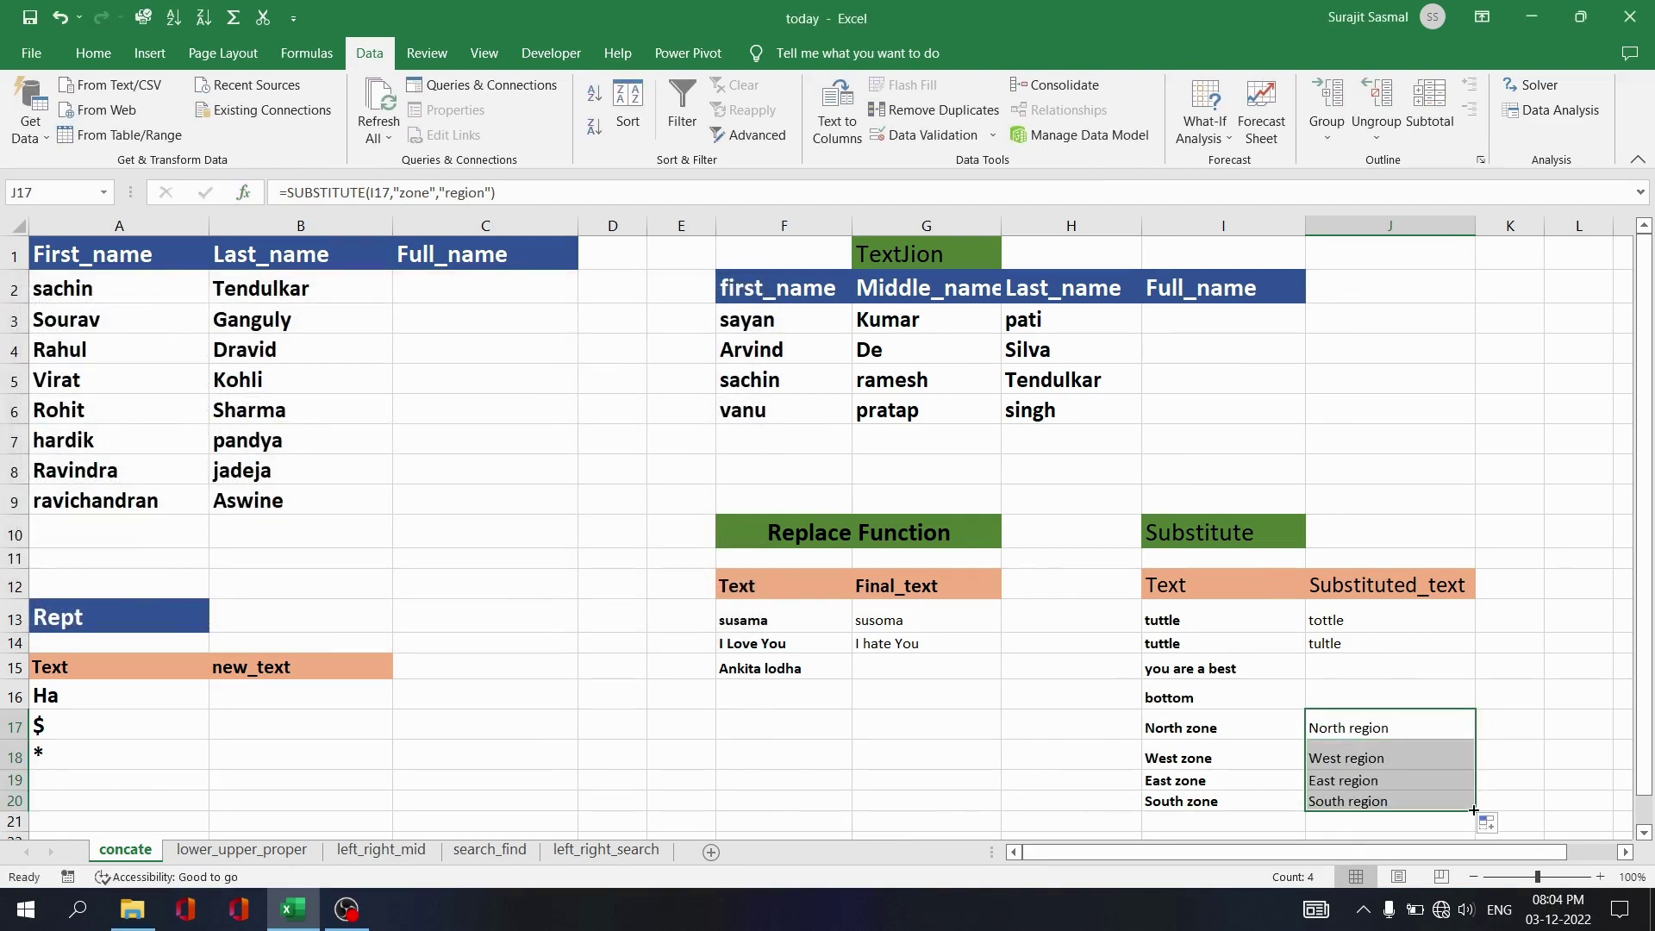
pyautogui.click(1440, 607)
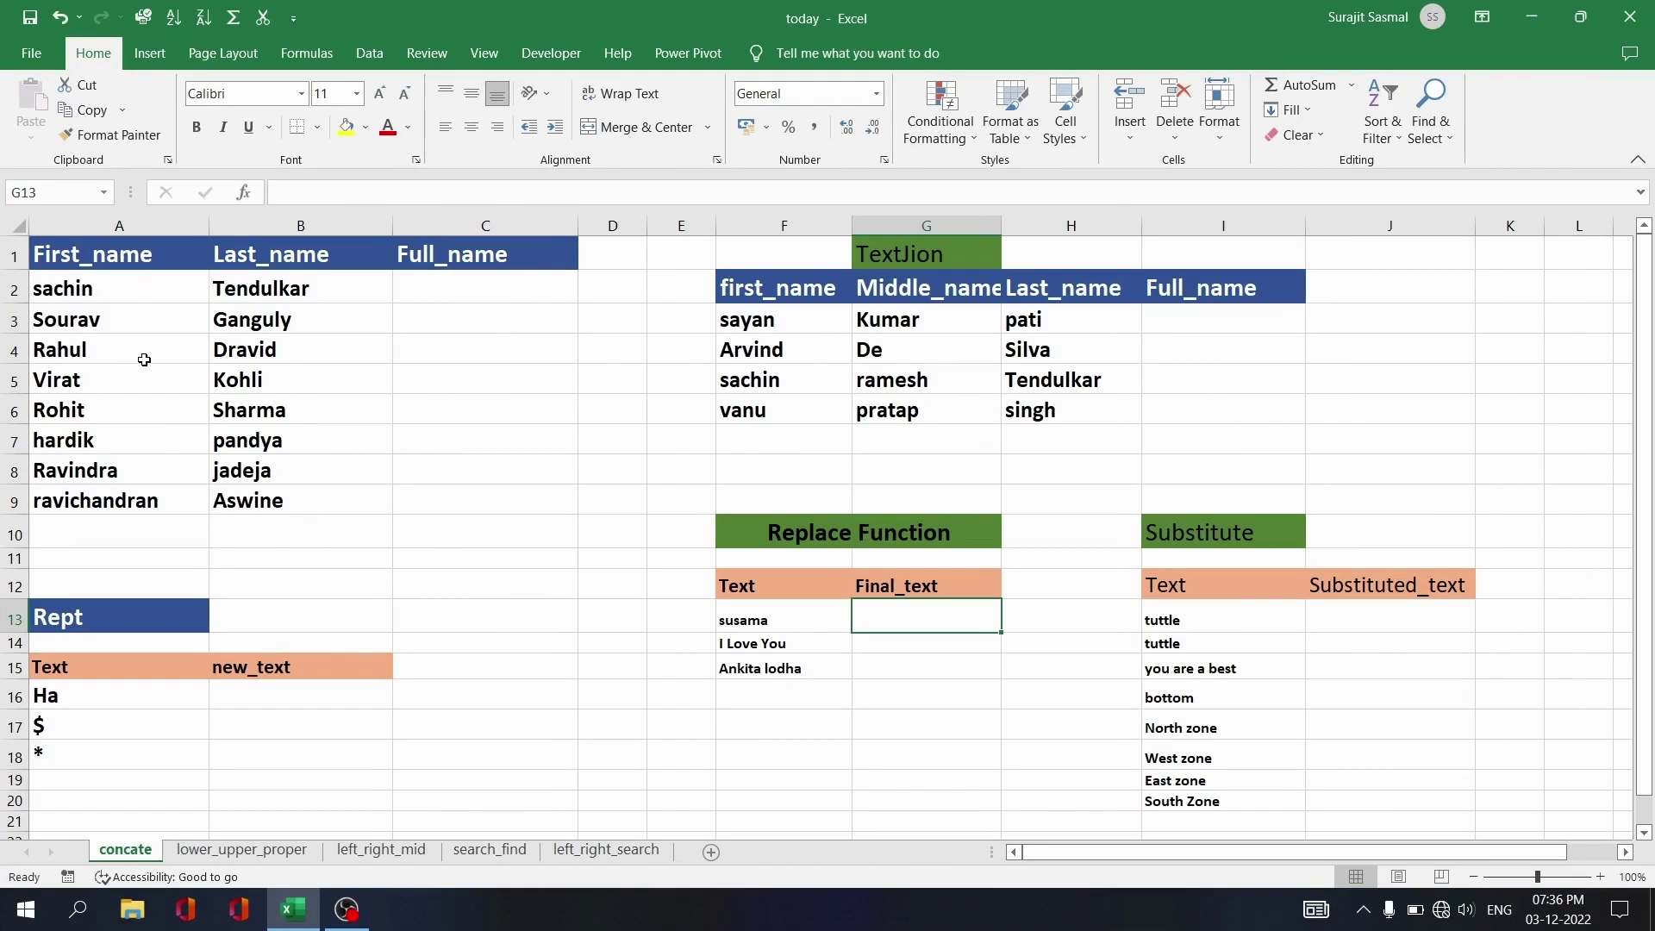
# Start a CONCAT formula in cell C2.
pyautogui.click(485, 289)
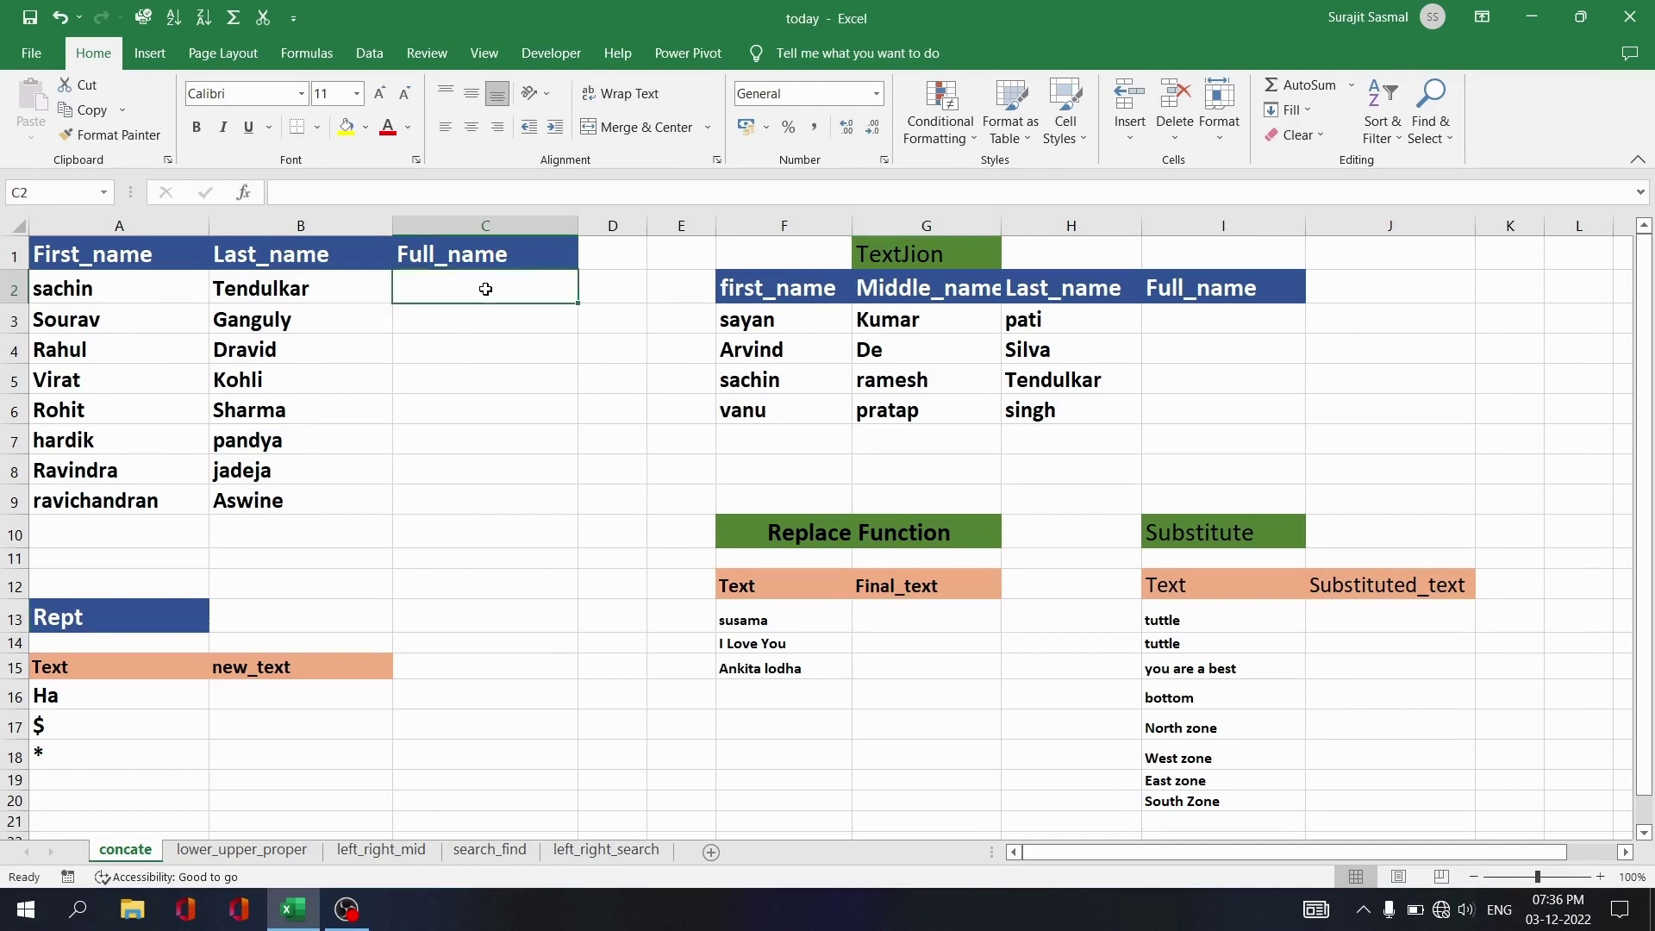
pyautogui.write('=')
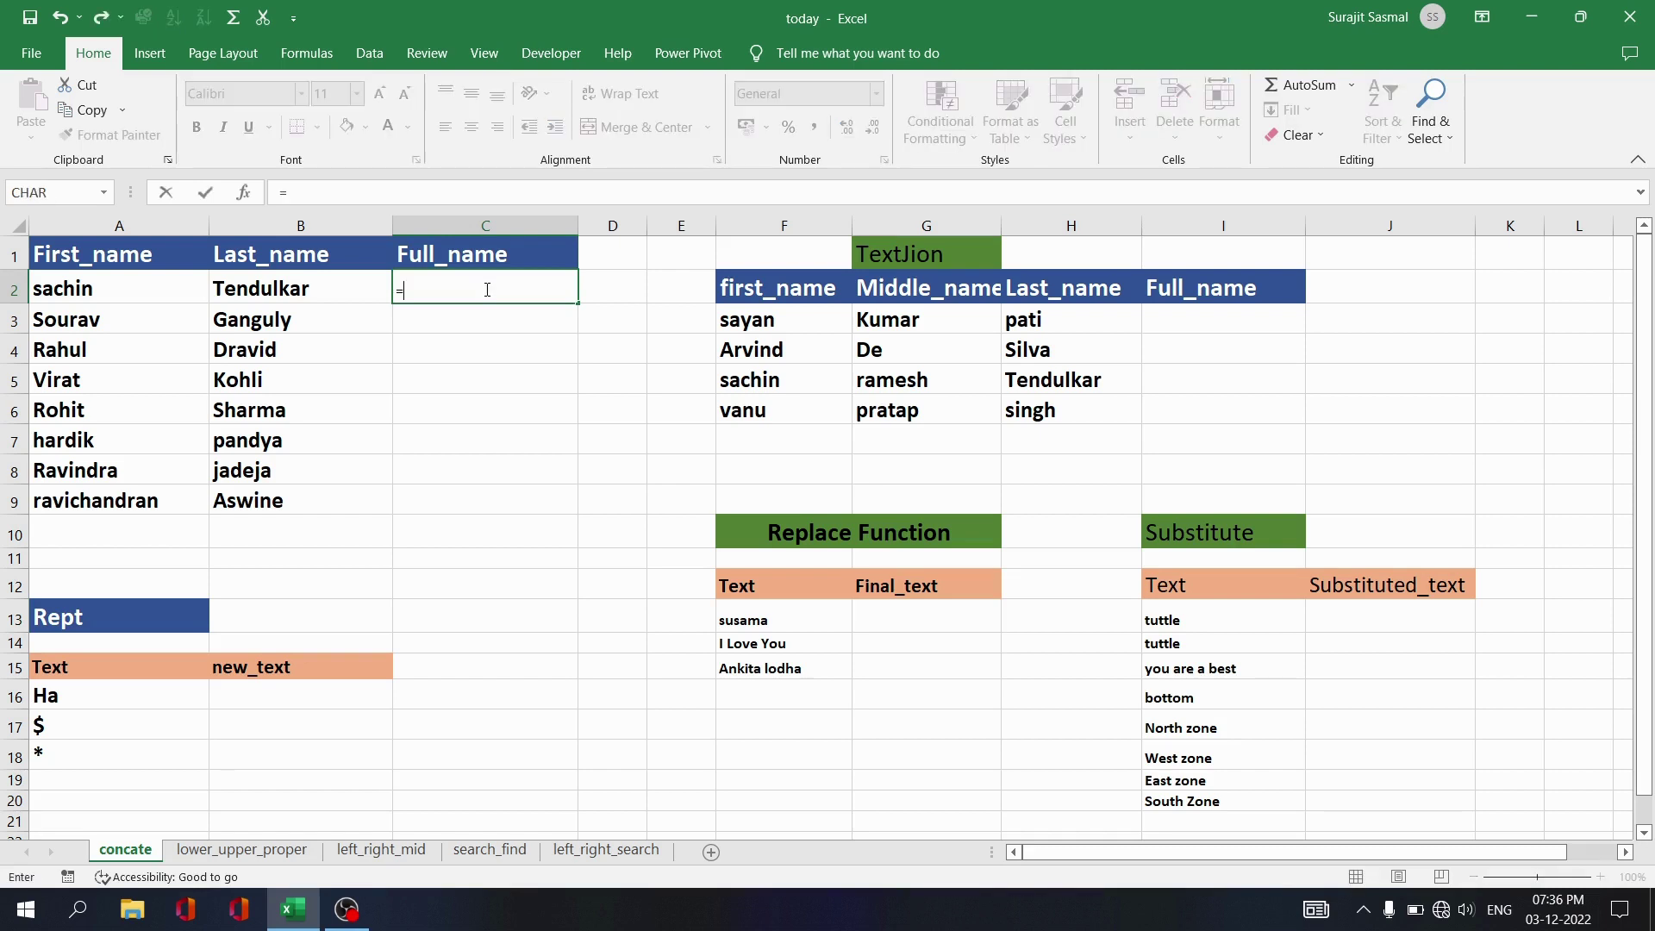
pyautogui.write('concat')
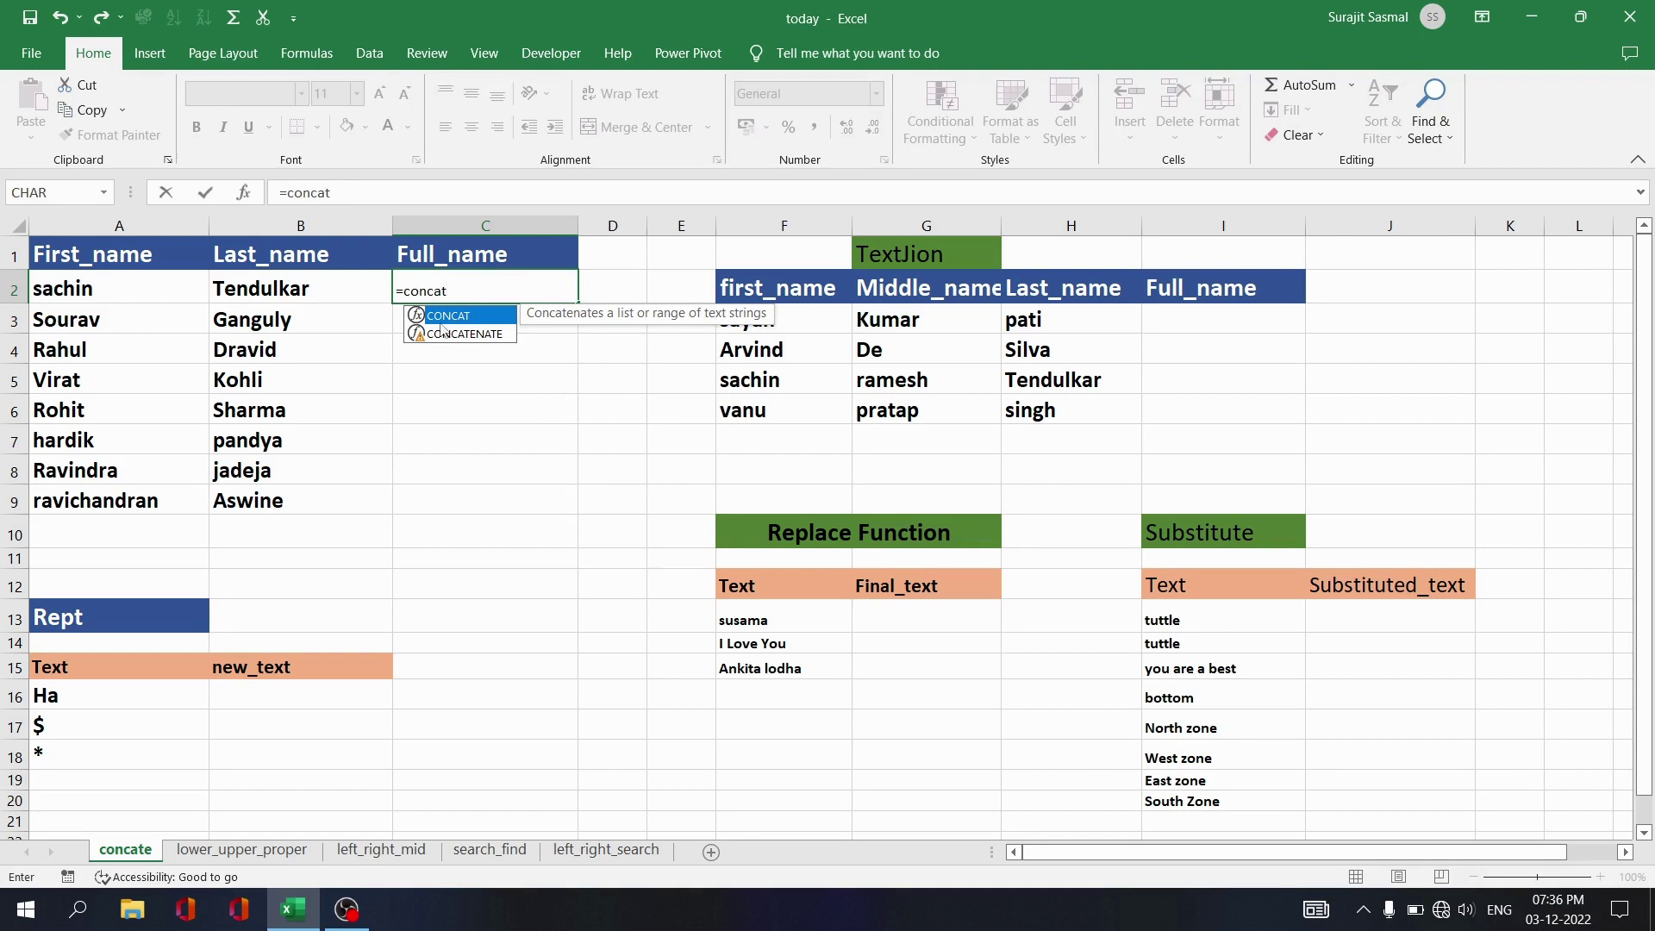
pyautogui.doubleClick(487, 321)
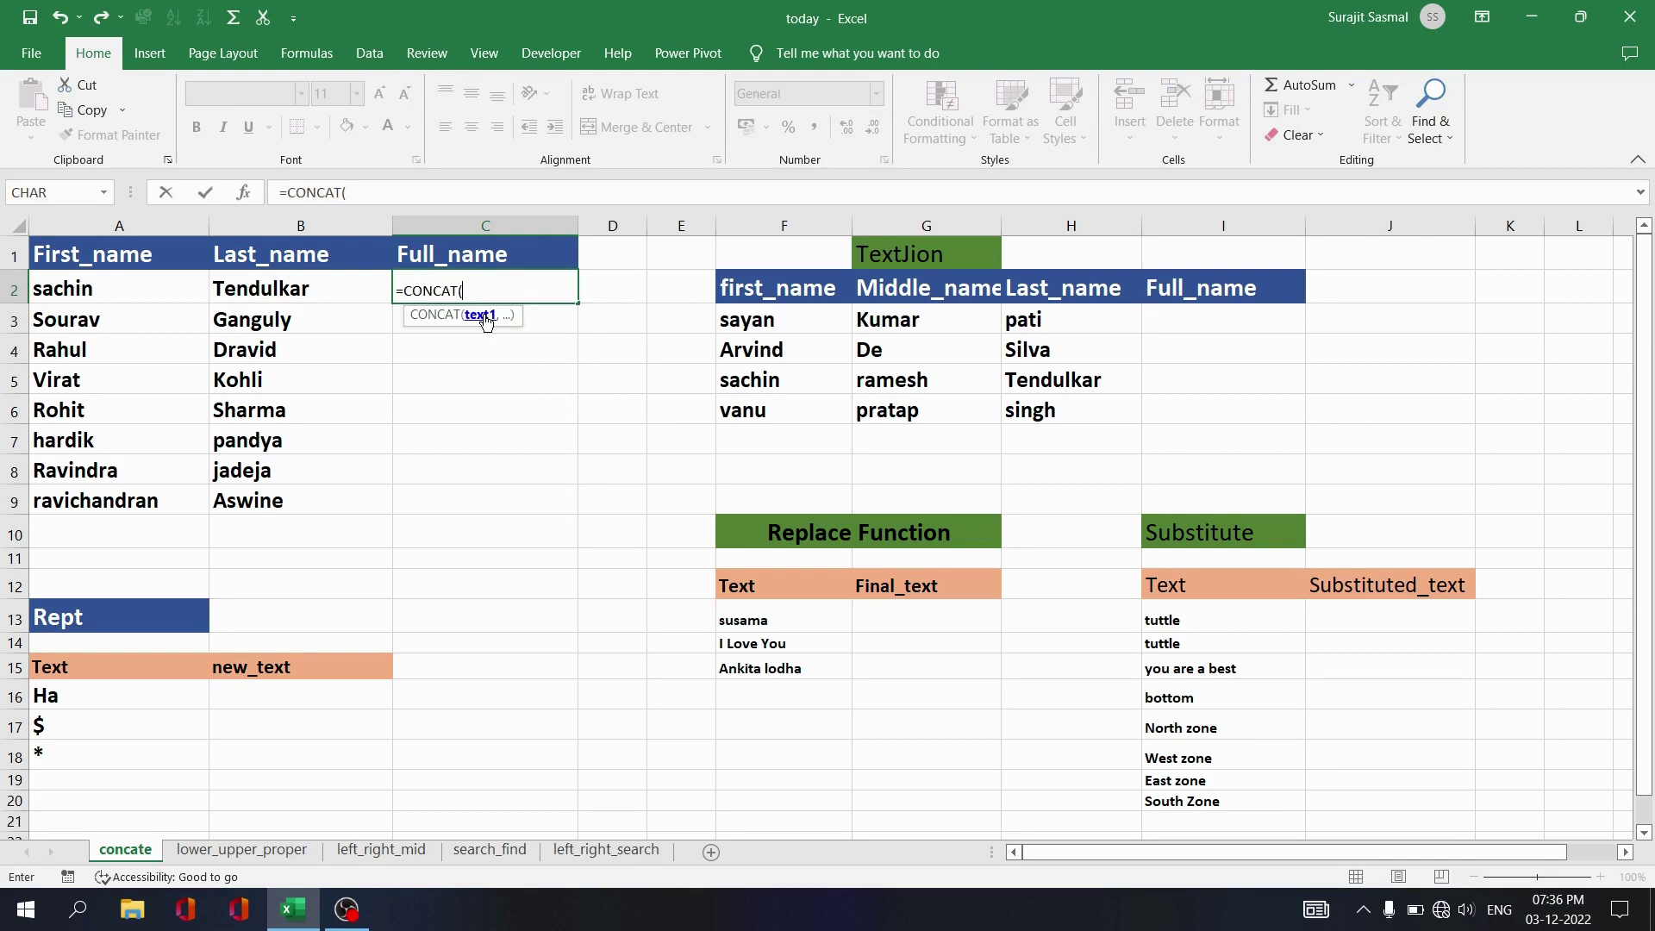
pyautogui.write('(')
pyautogui.click(246, 194)
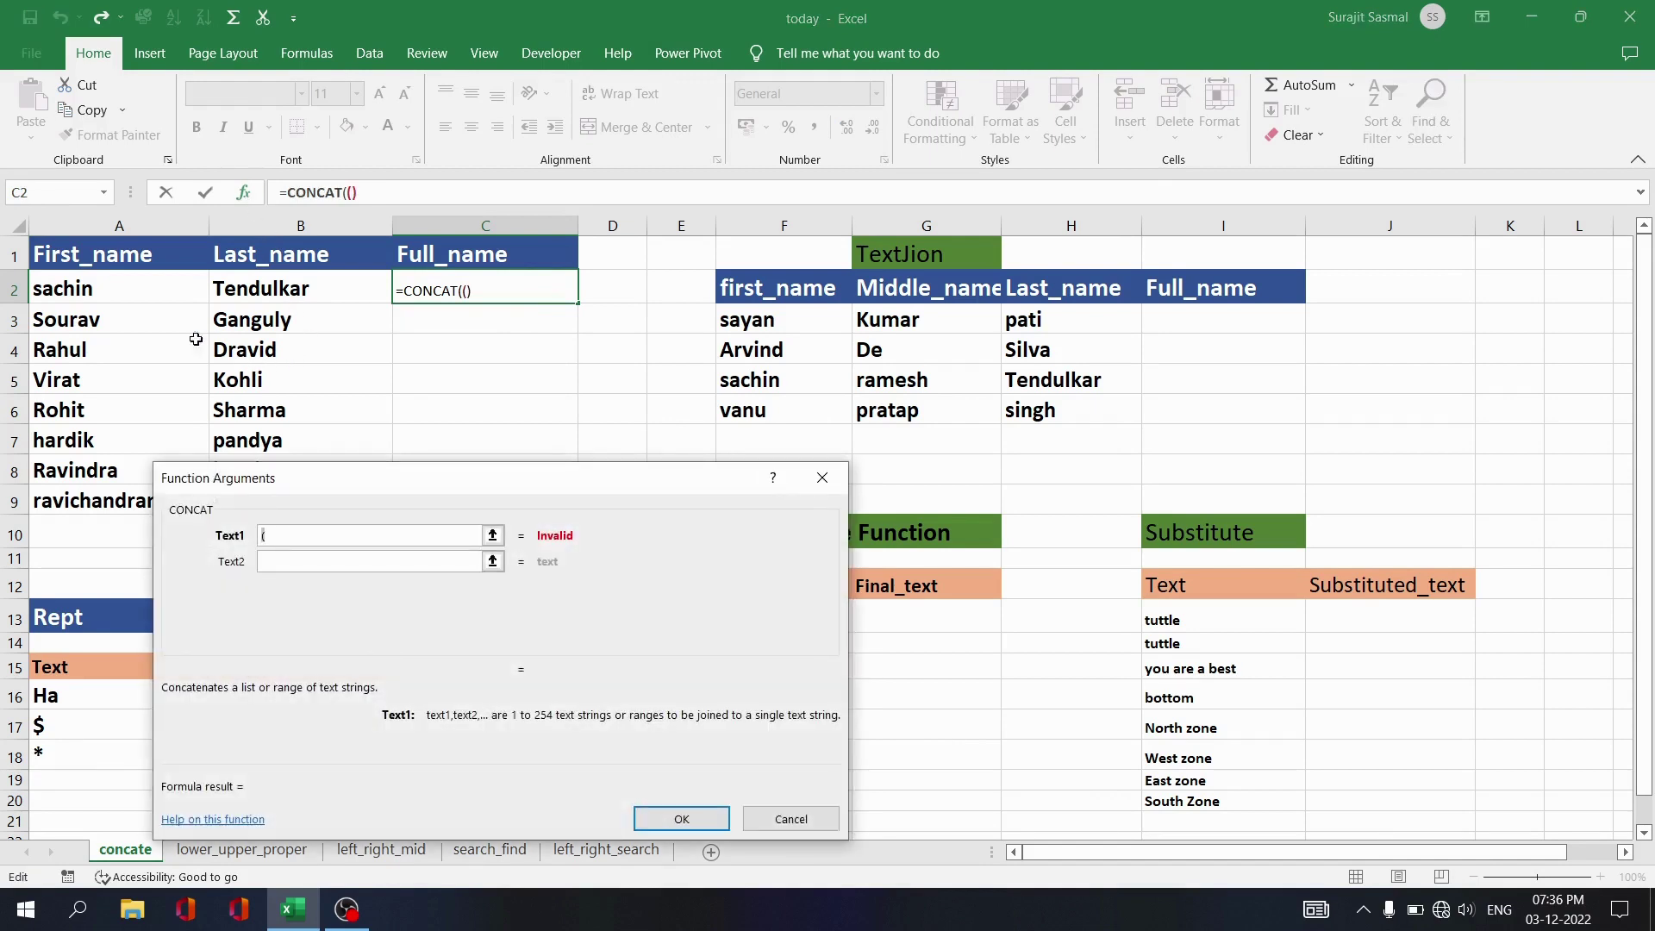
# Join A2, a space and B2, then fill the formula down to C9.
pyautogui.click(113, 295)
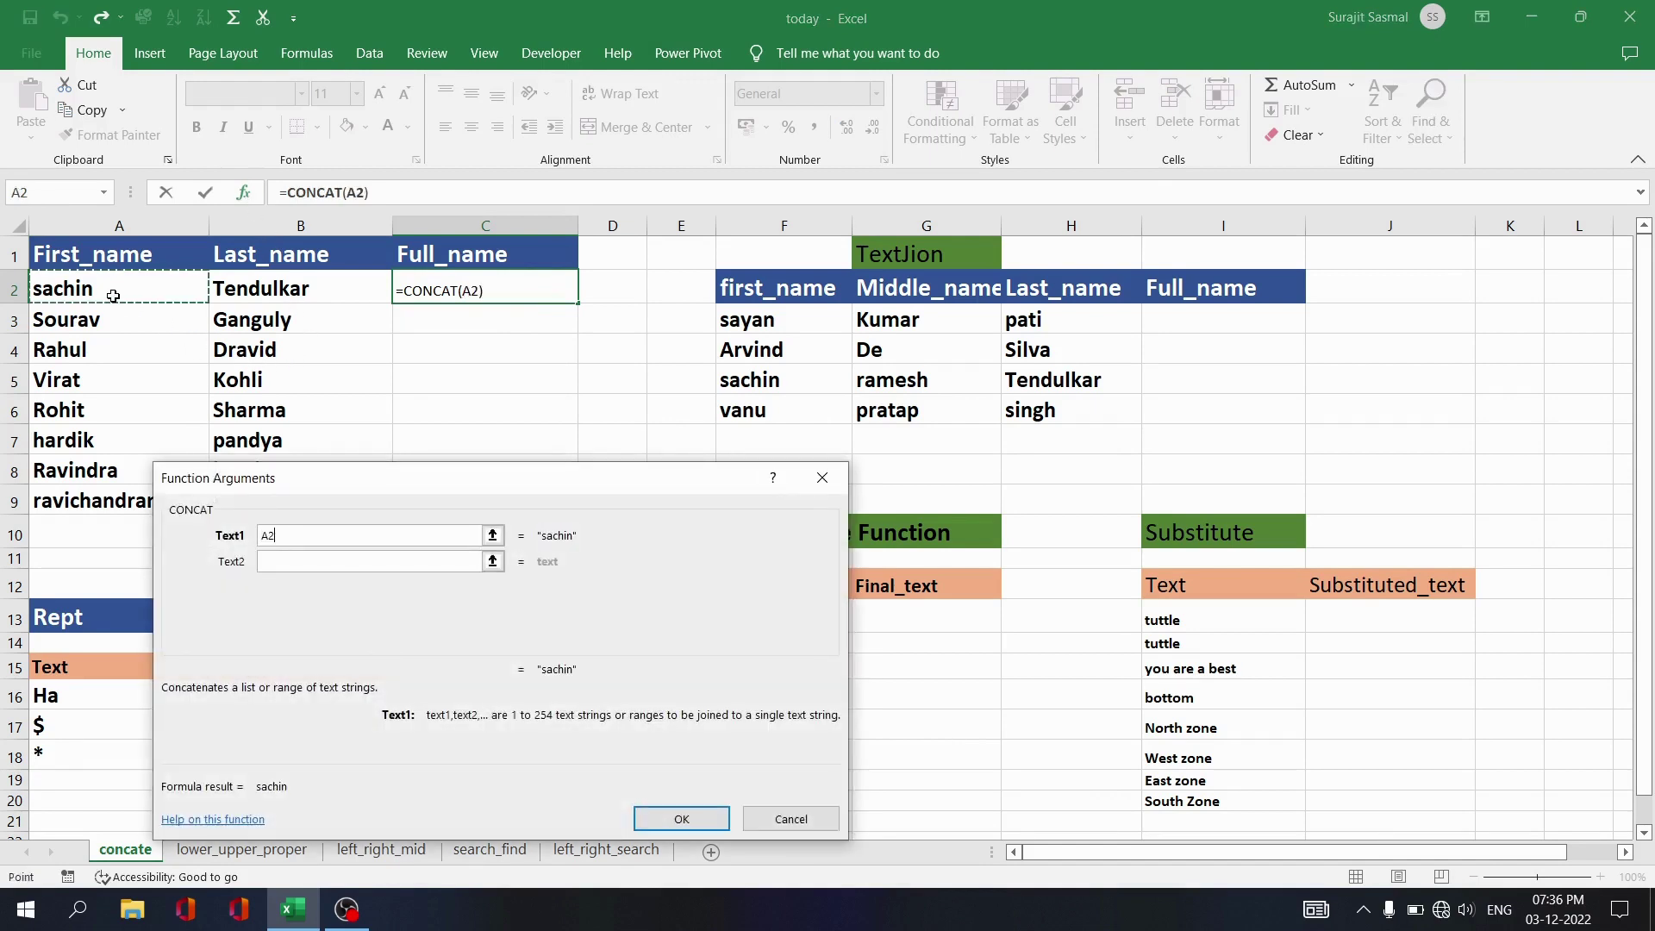
pyautogui.click(297, 563)
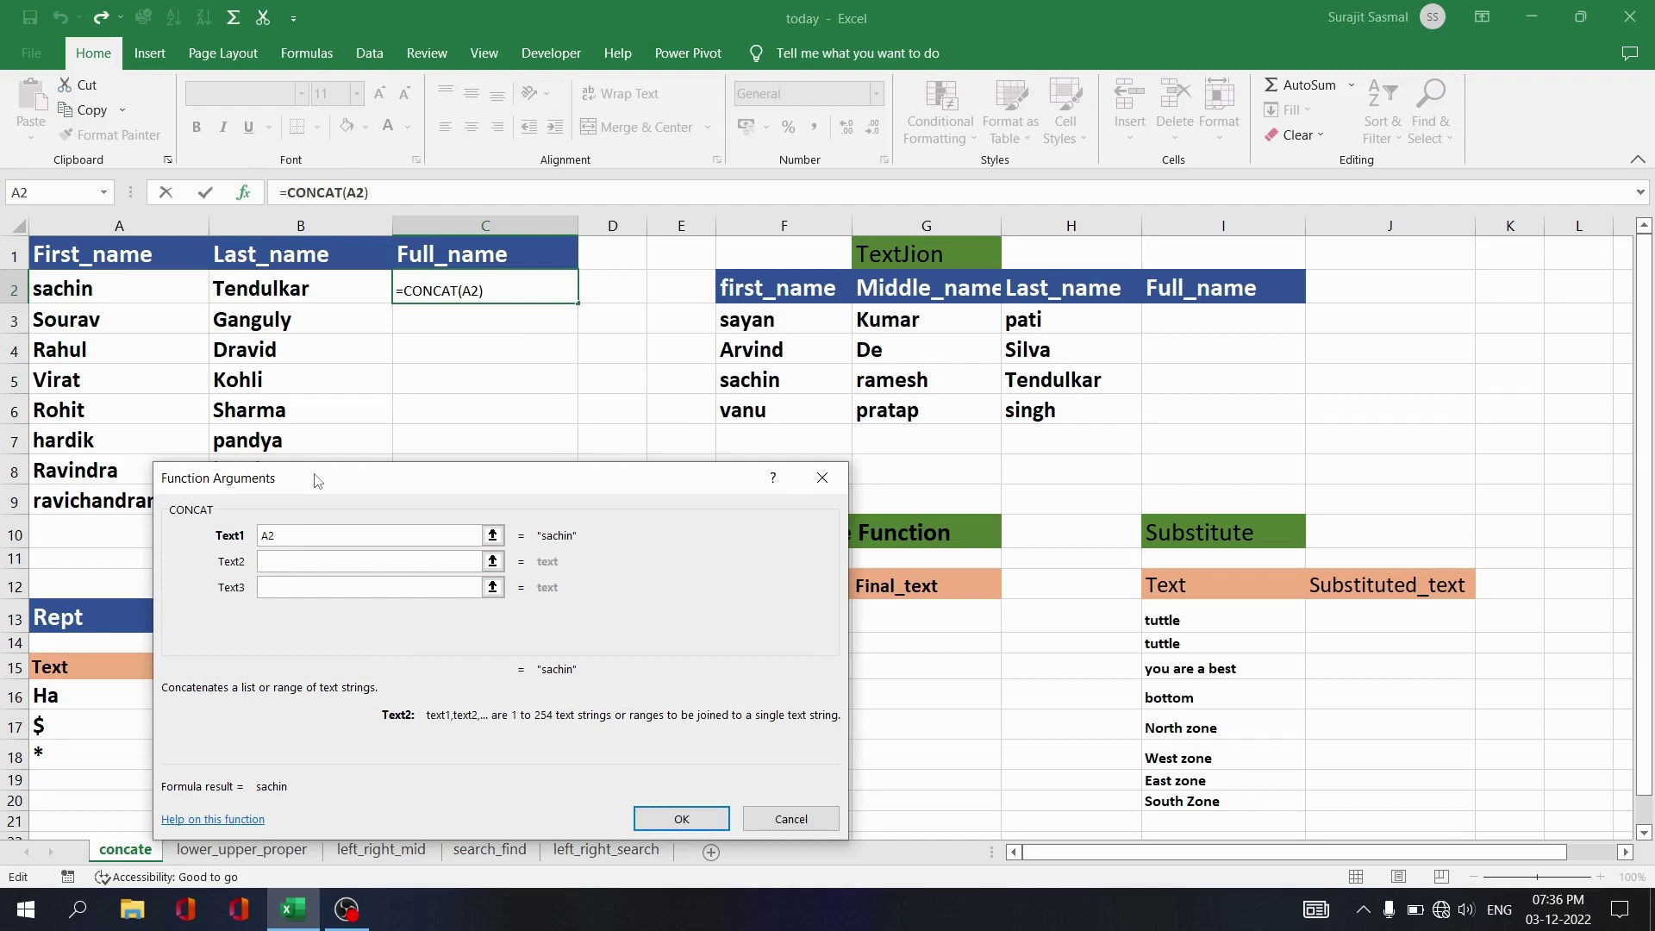
pyautogui.write('" "')
pyautogui.click(312, 588)
pyautogui.click(239, 293)
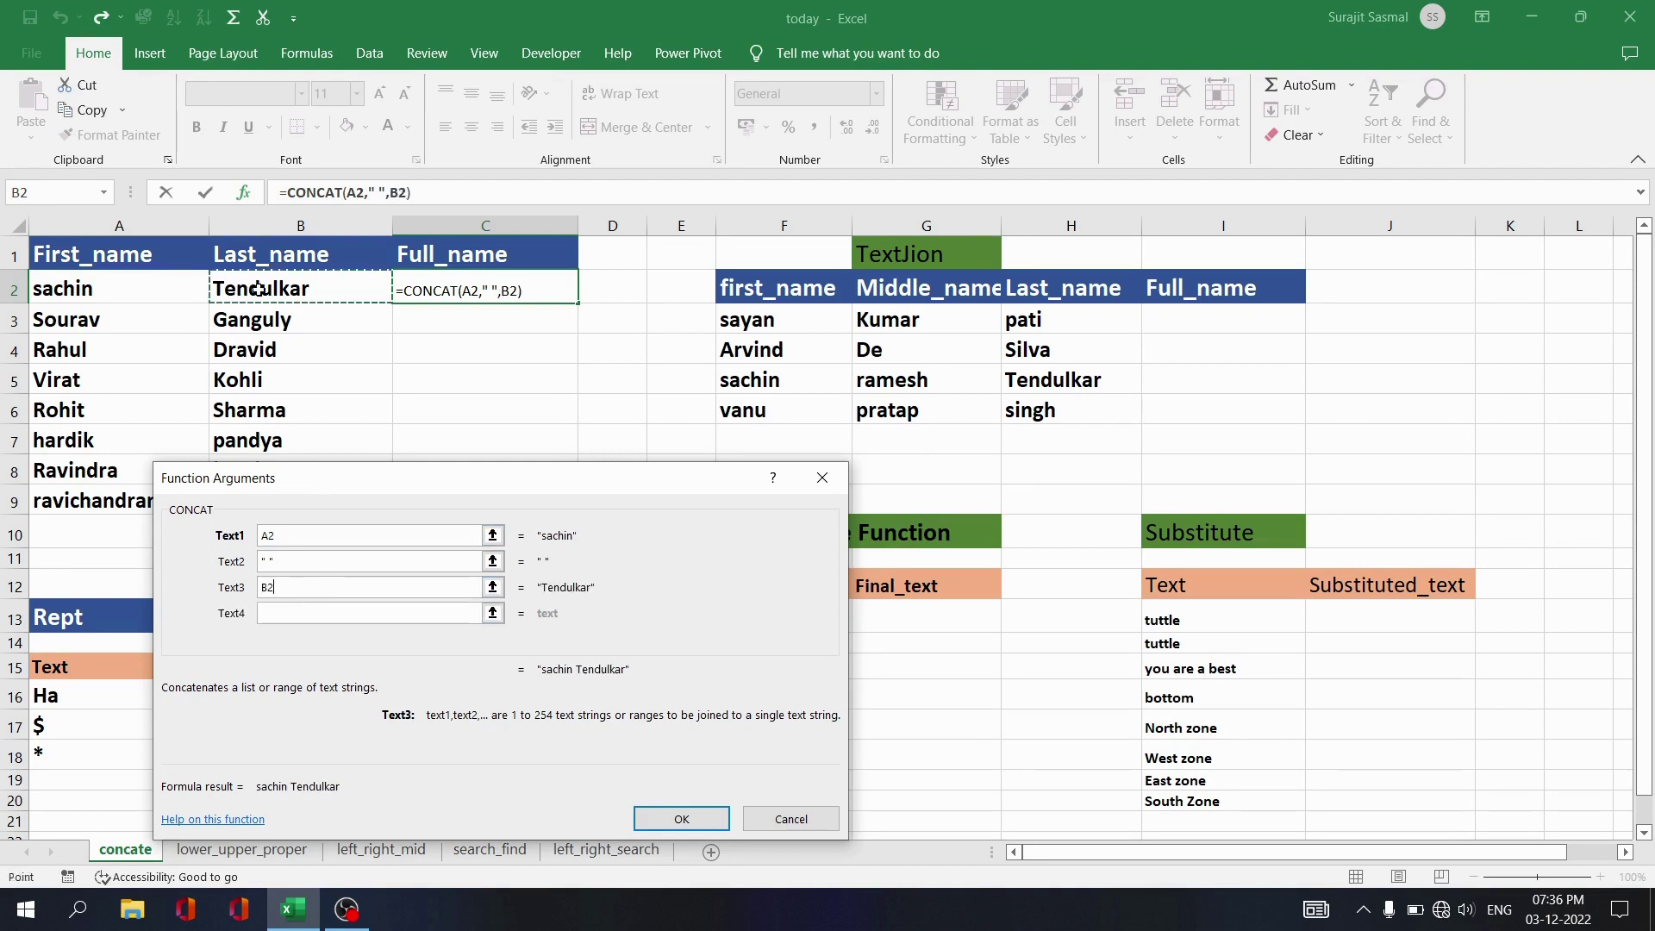
pyautogui.click(681, 818)
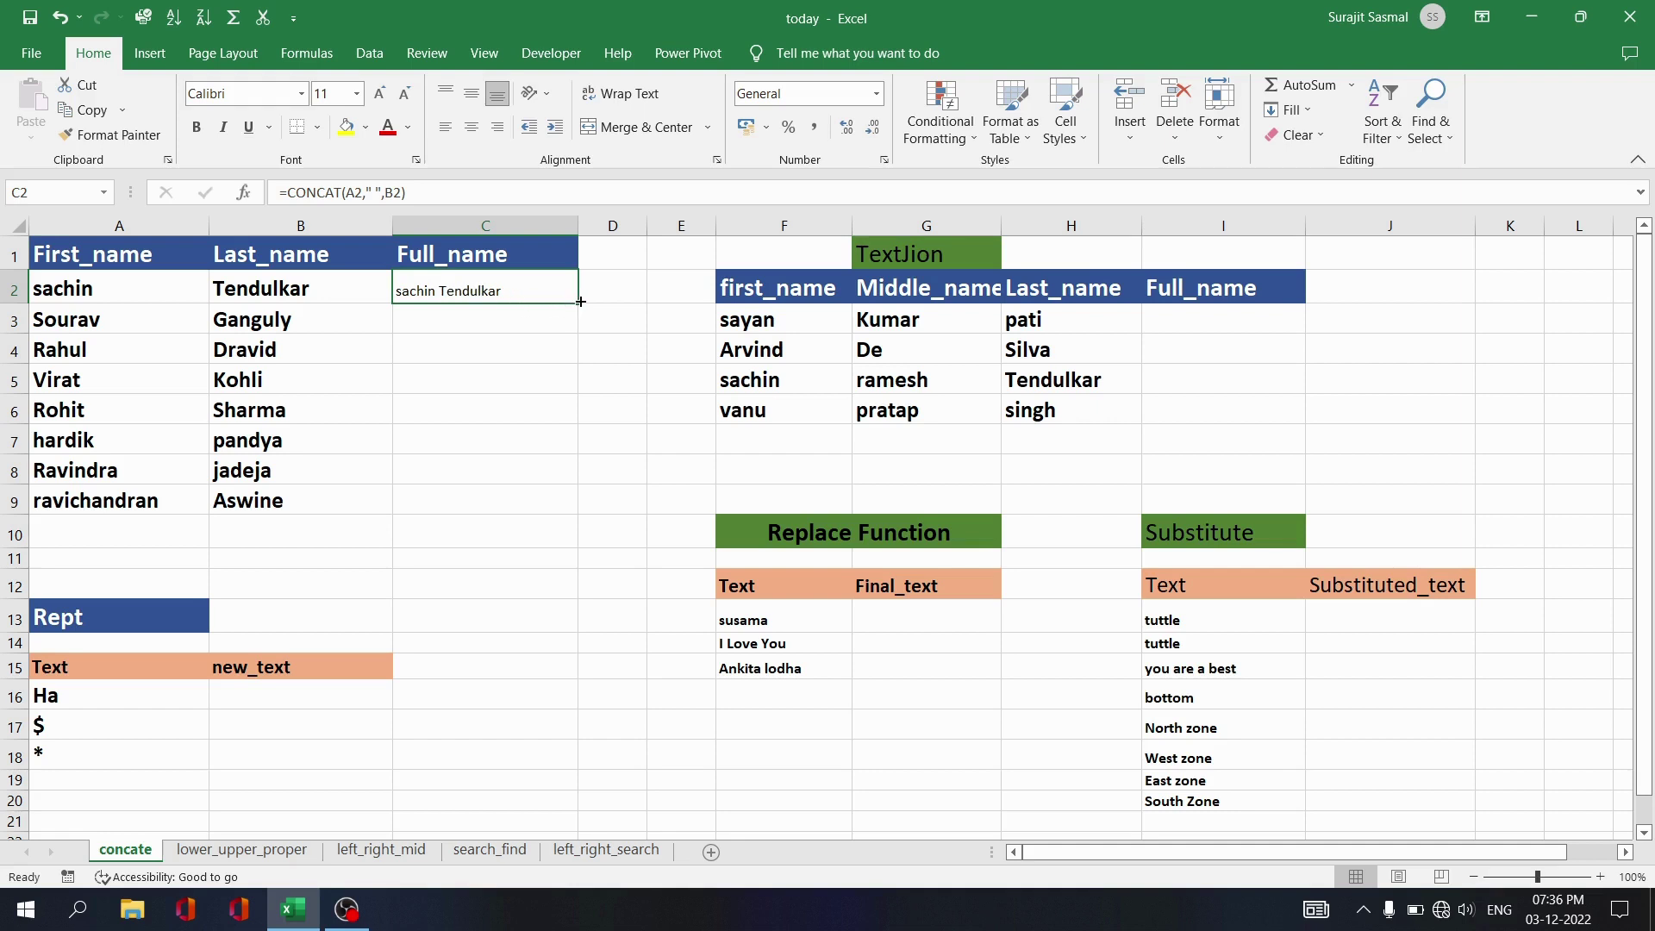
pyautogui.moveTo(577, 302); pyautogui.dragTo(564, 508)
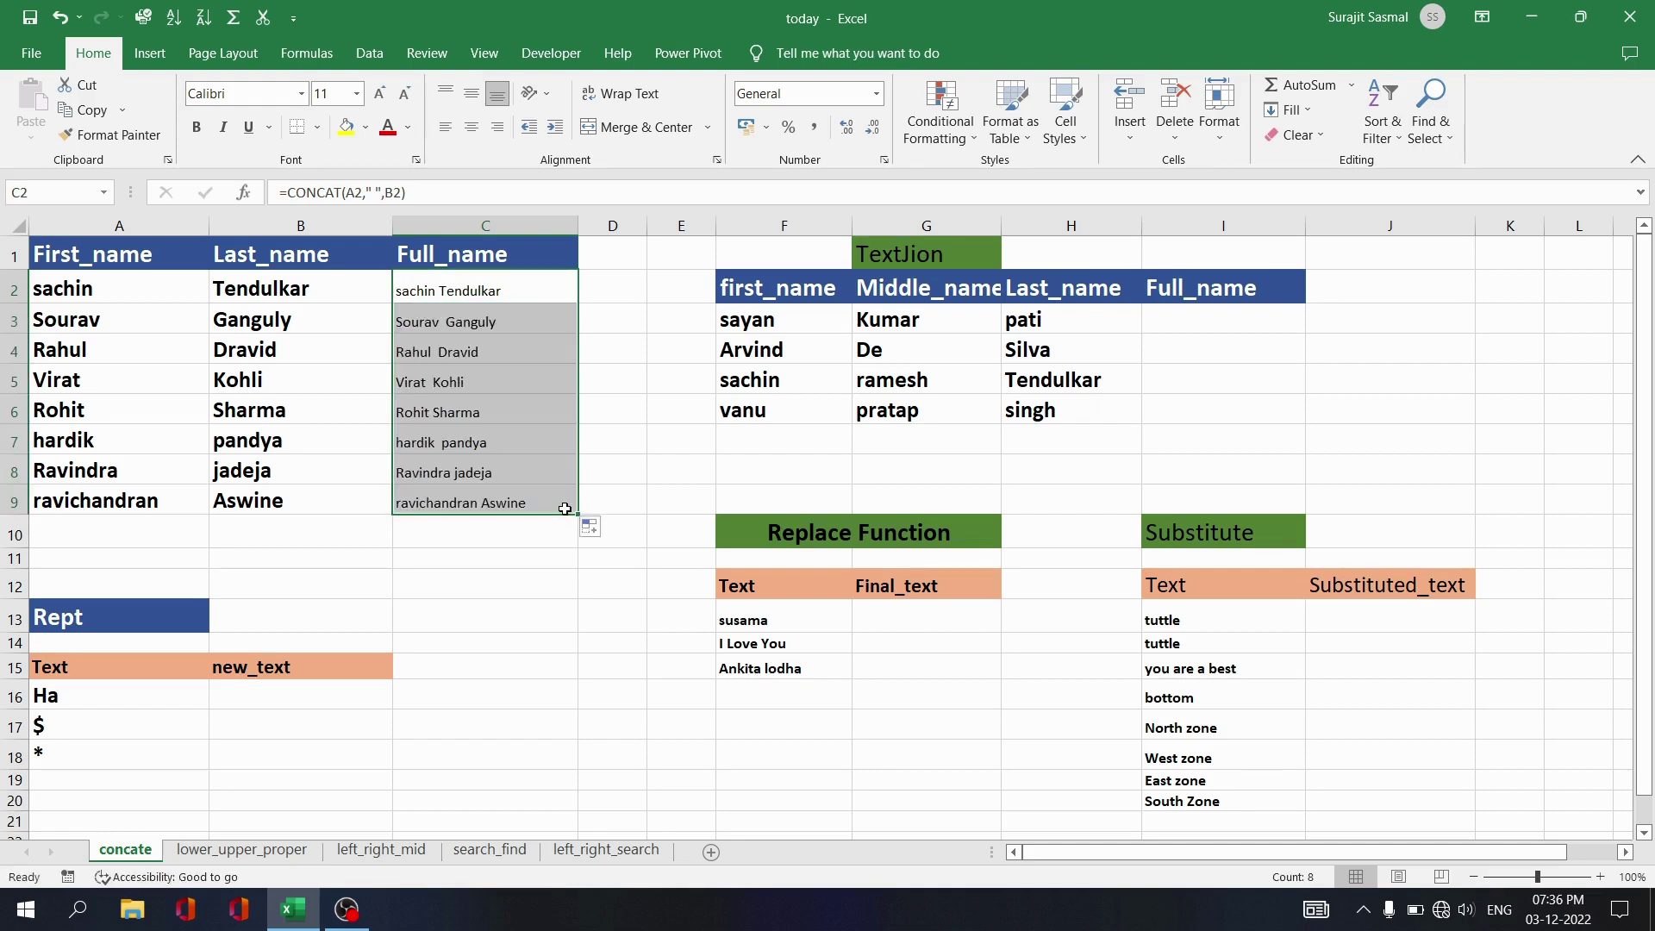
pyautogui.click(1186, 318)
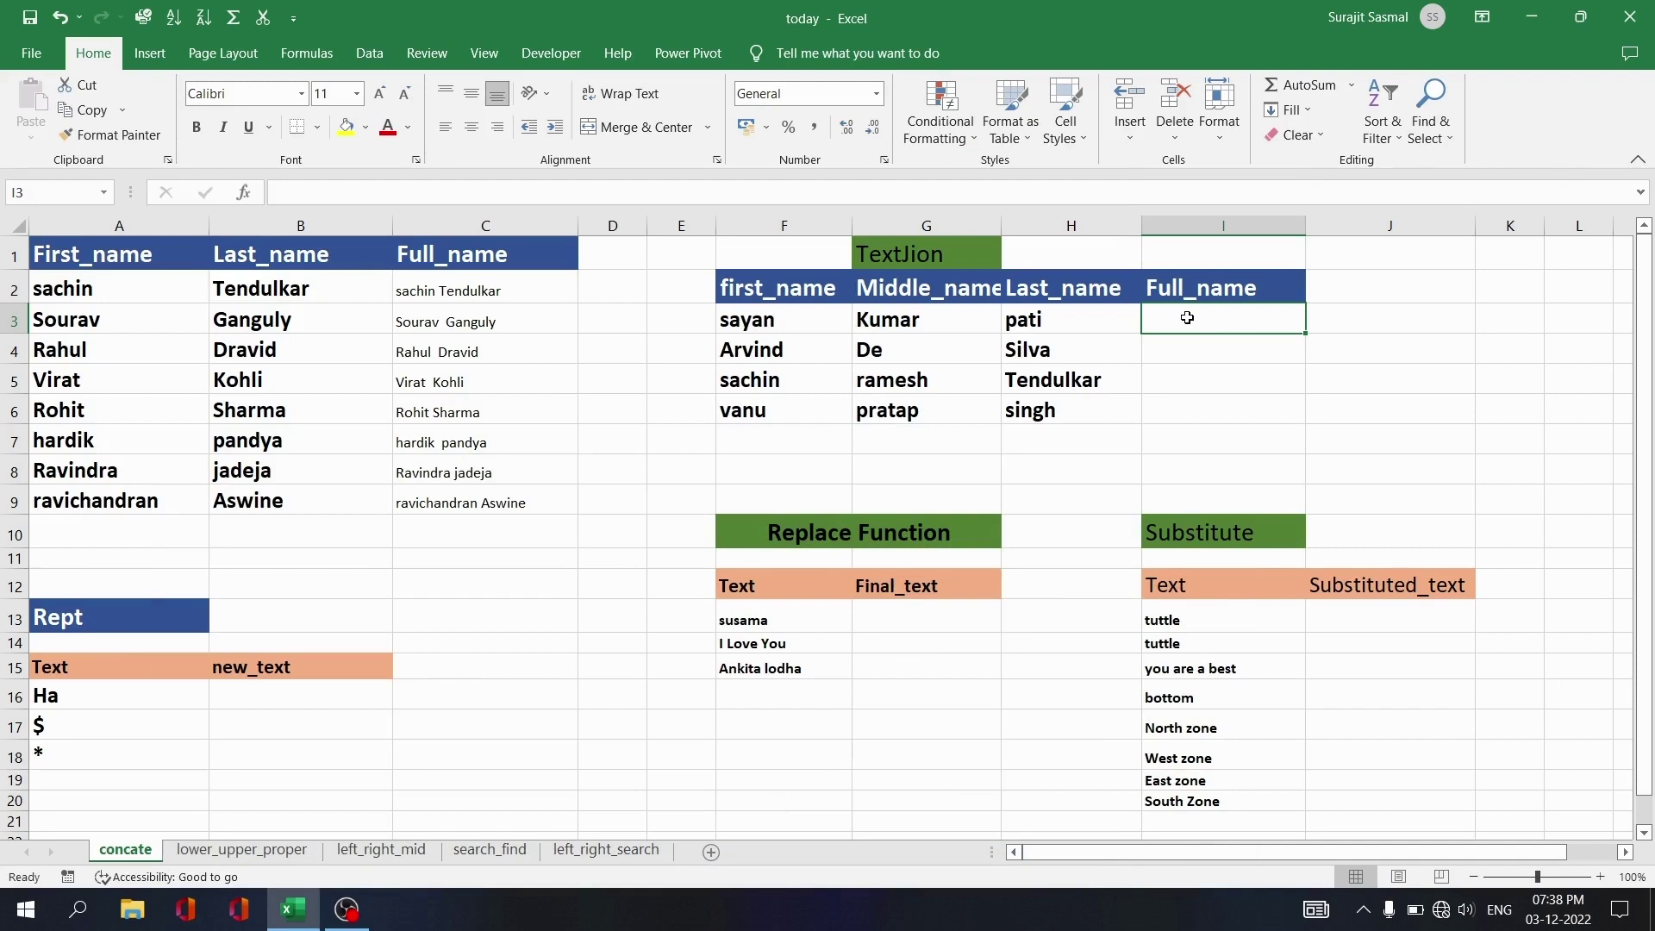
# Start a TEXTJOIN formula in I3 with a space as the delimiter.
pyautogui.write('=text')
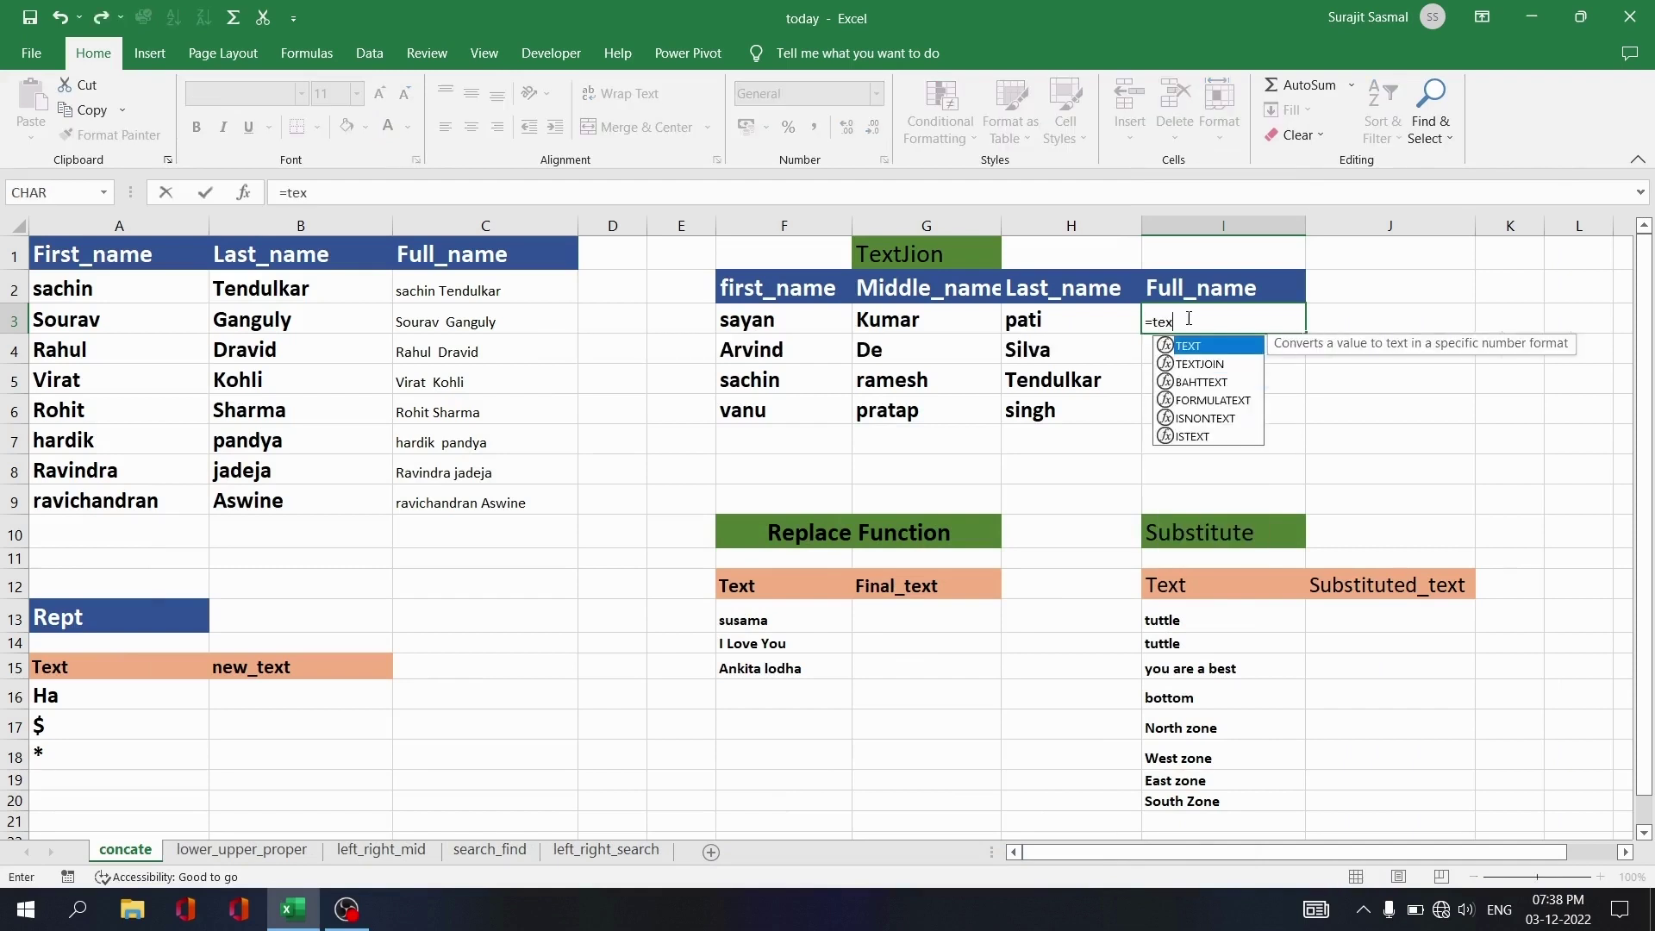
pyautogui.doubleClick(1211, 363)
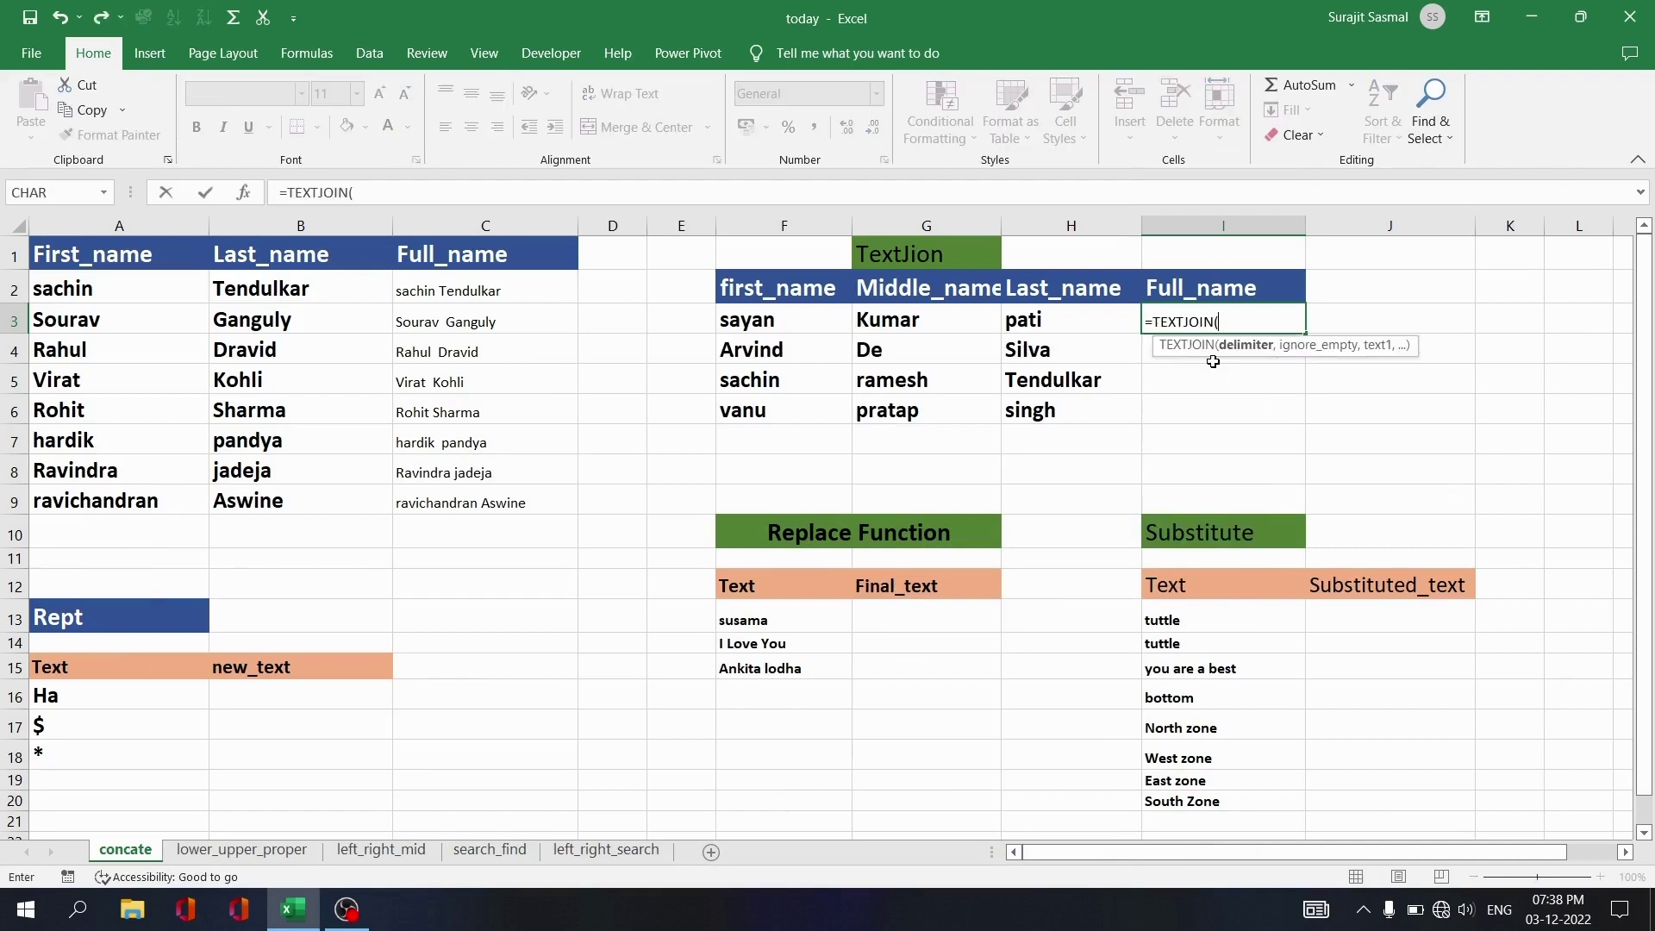
pyautogui.click(245, 190)
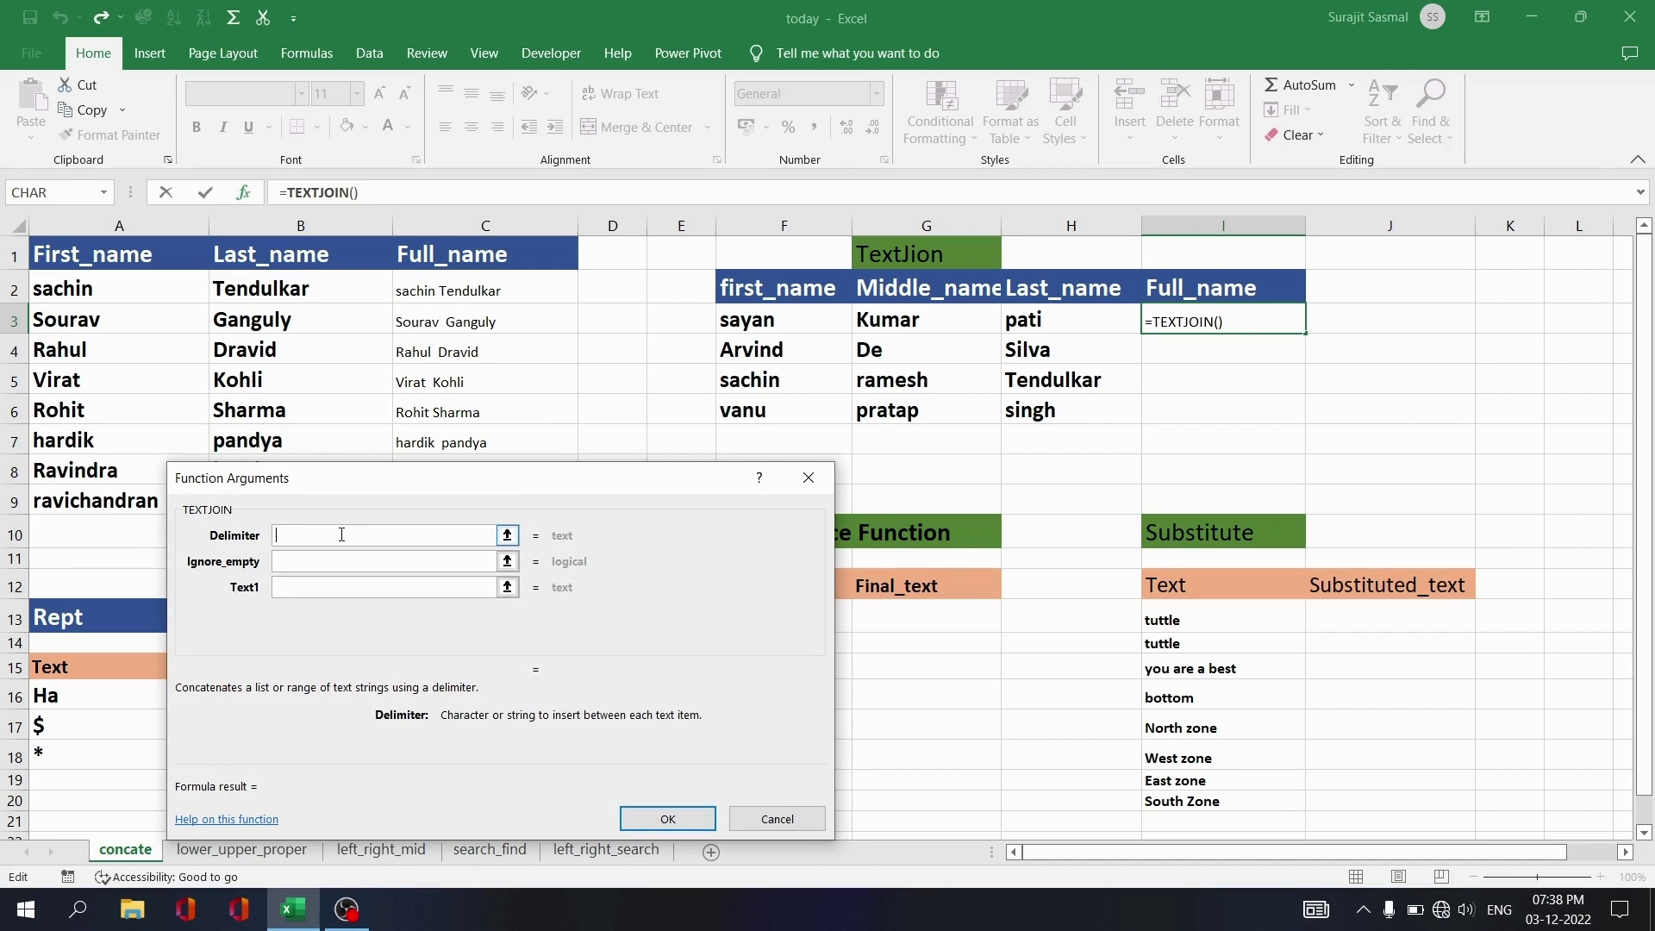
pyautogui.write('" "')
# Join F3, G3 and H3, then fill the full-name formula down to I6.
pyautogui.click(319, 586)
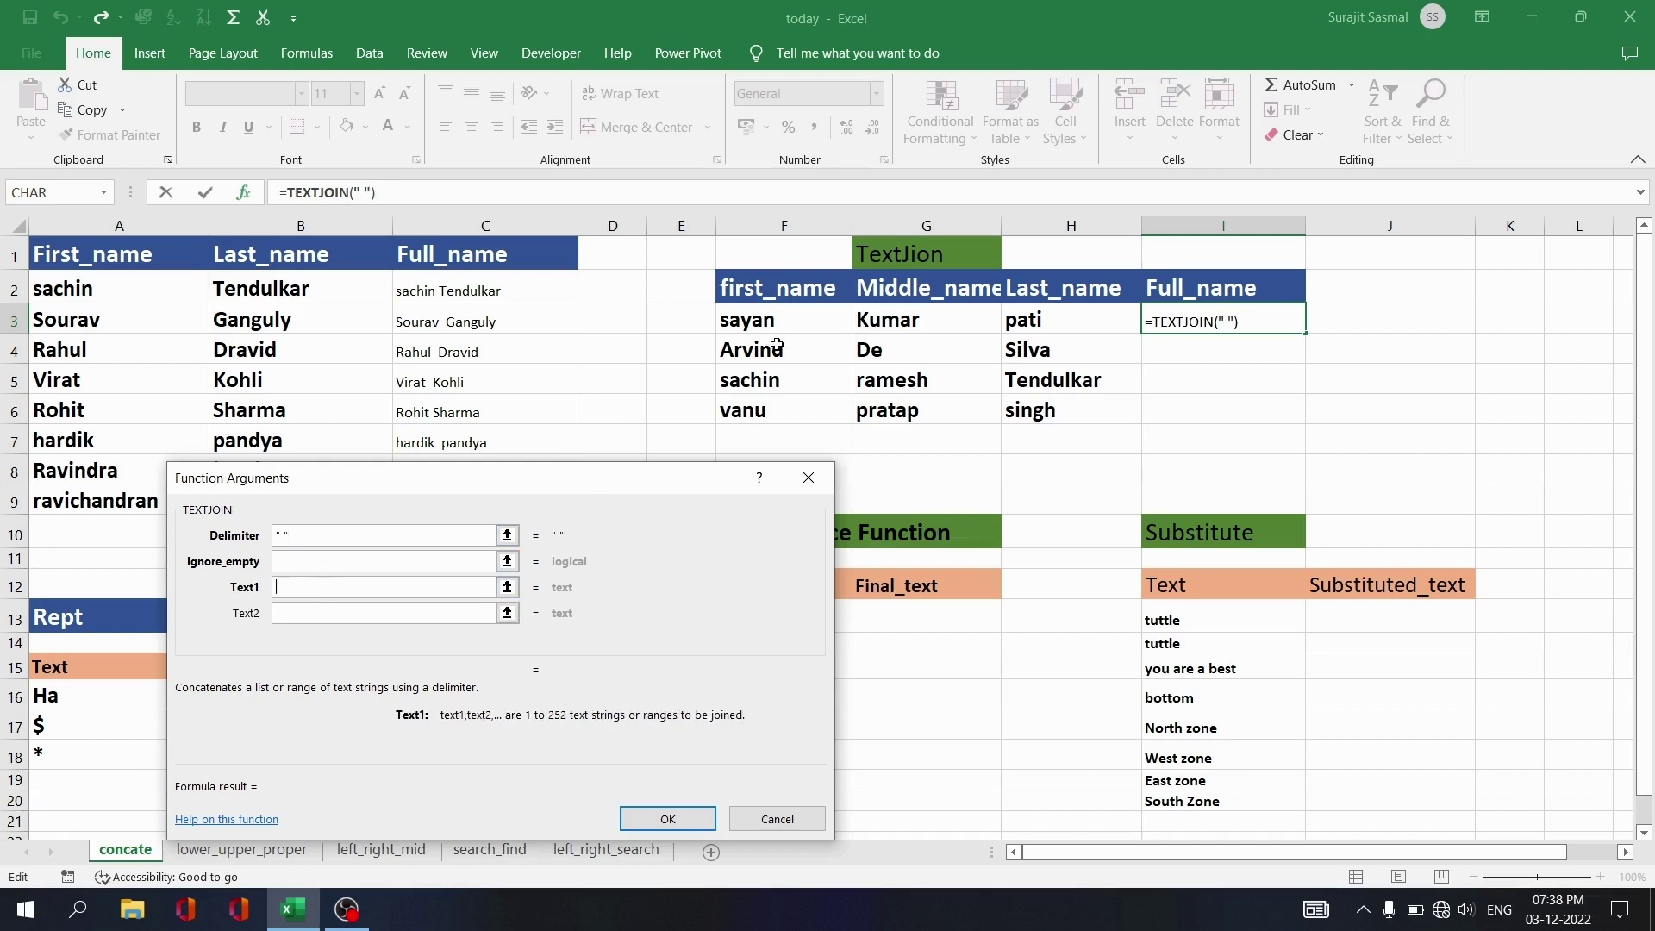
pyautogui.click(778, 317)
pyautogui.click(330, 614)
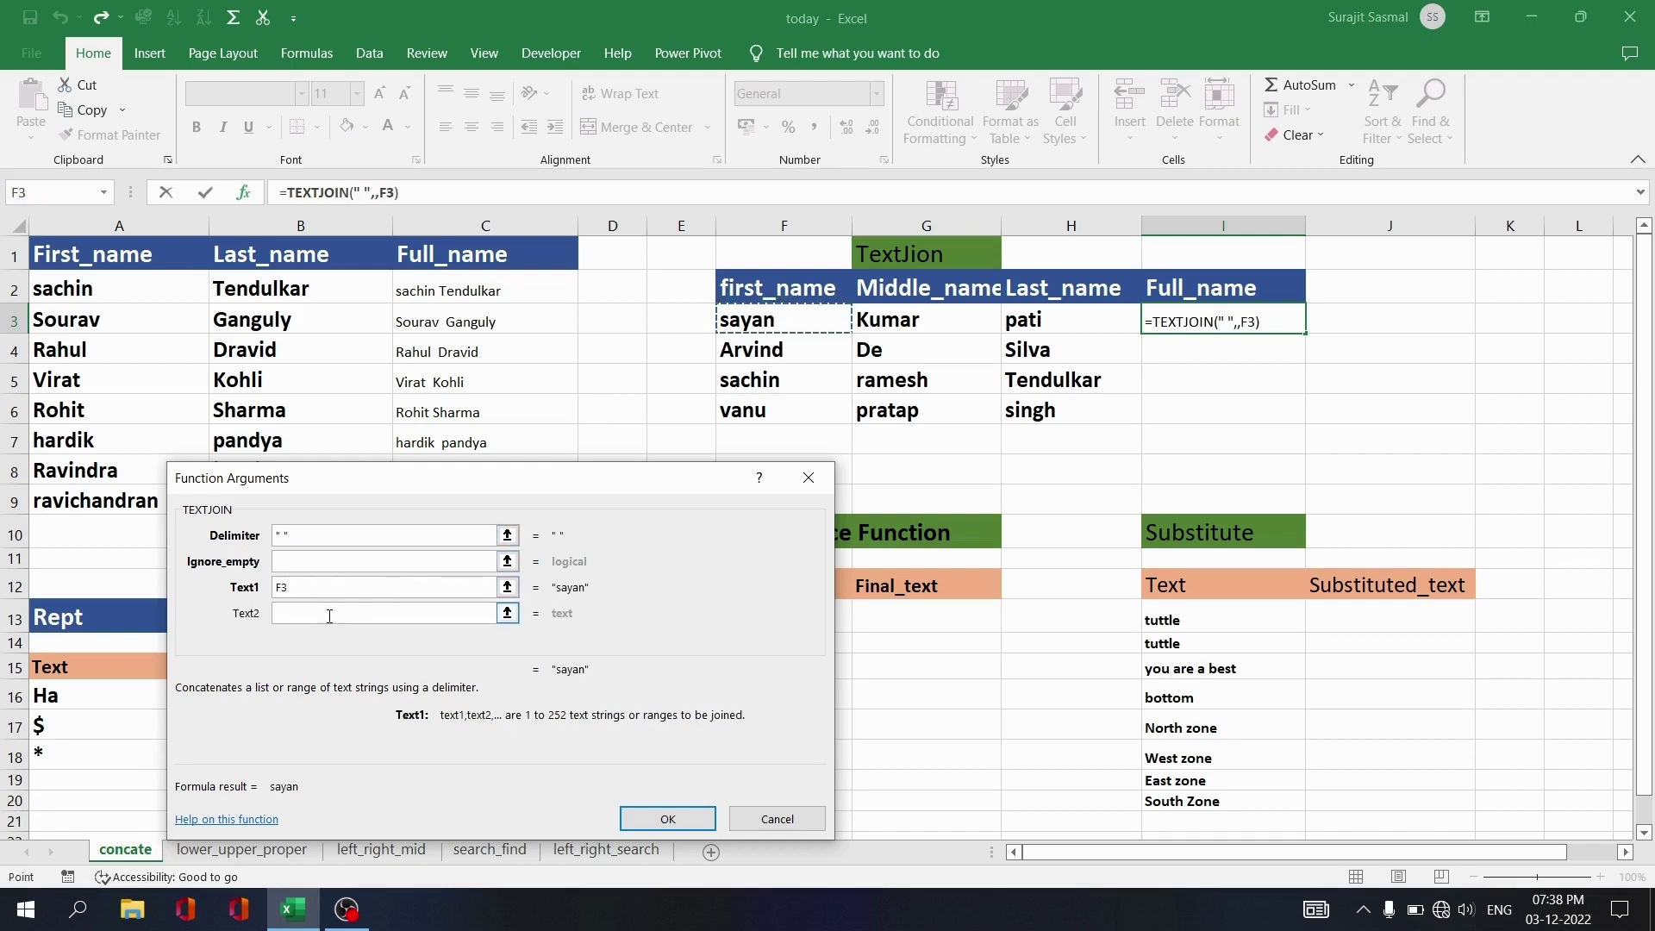
pyautogui.click(909, 330)
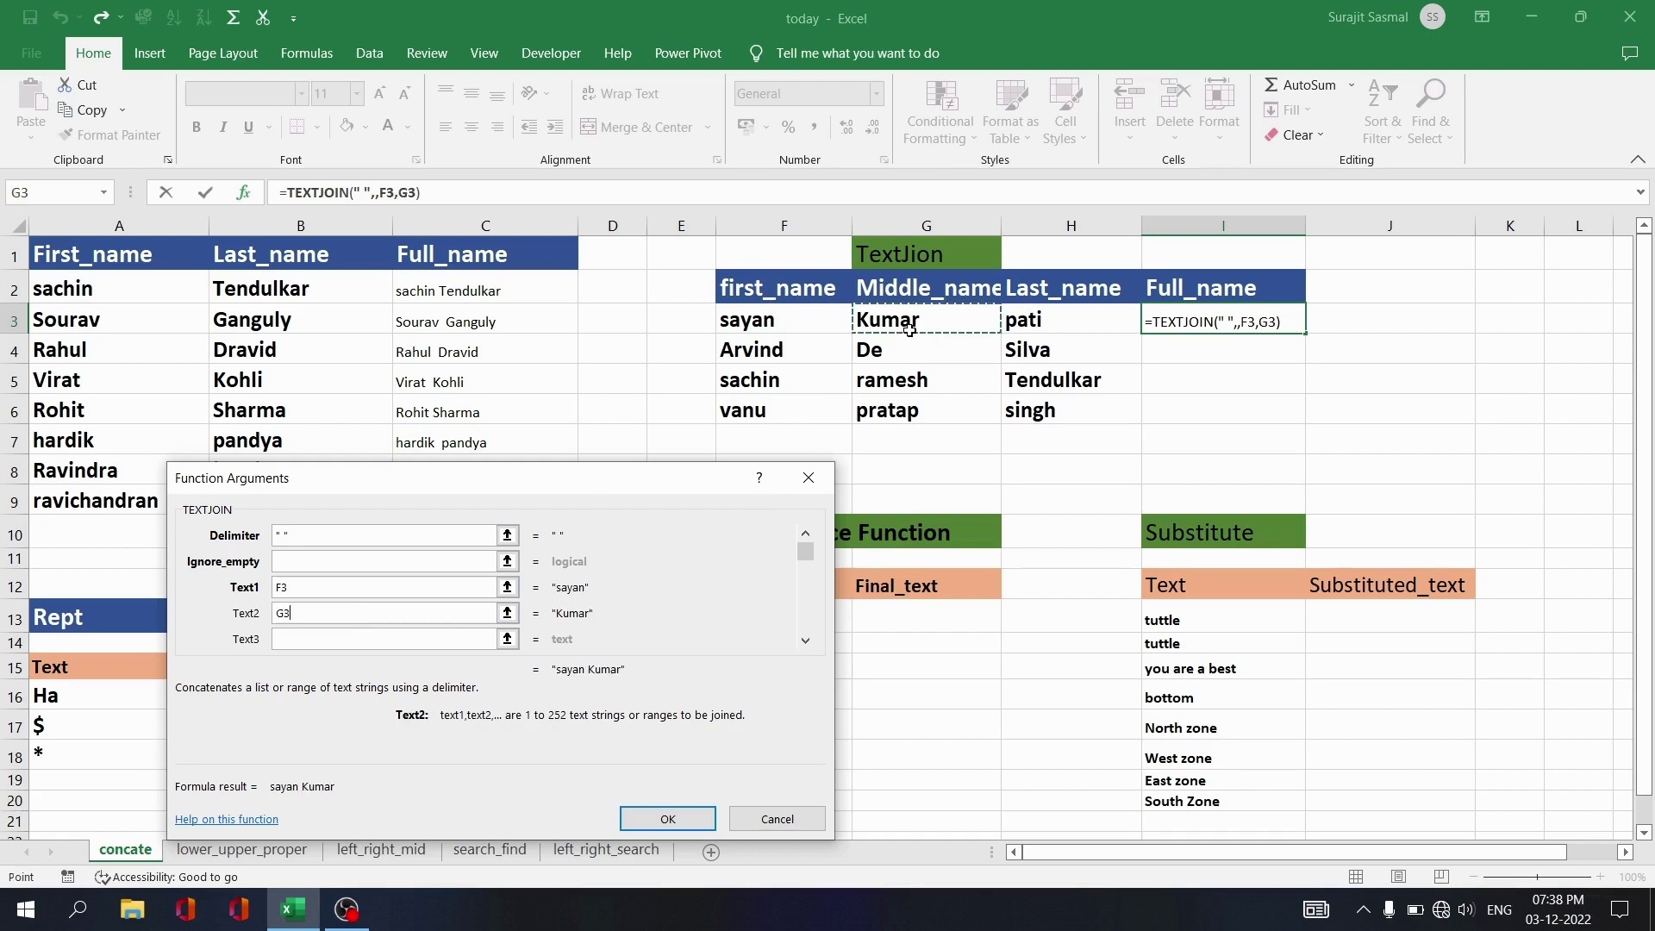
pyautogui.click(372, 640)
pyautogui.click(1045, 315)
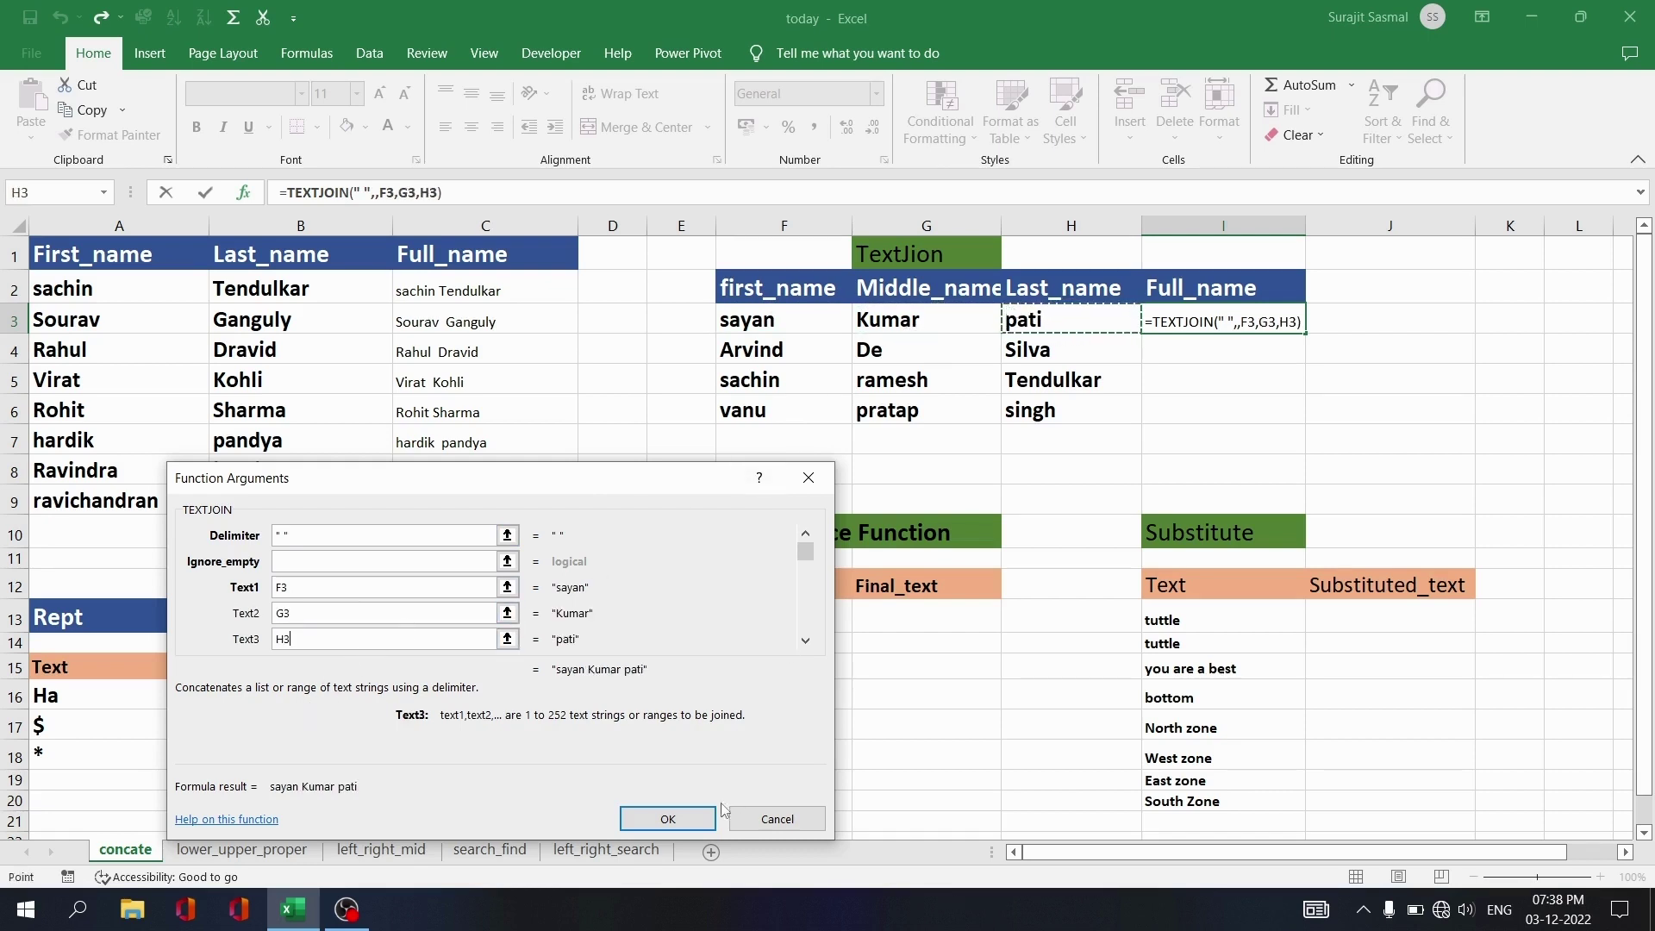
pyautogui.click(694, 817)
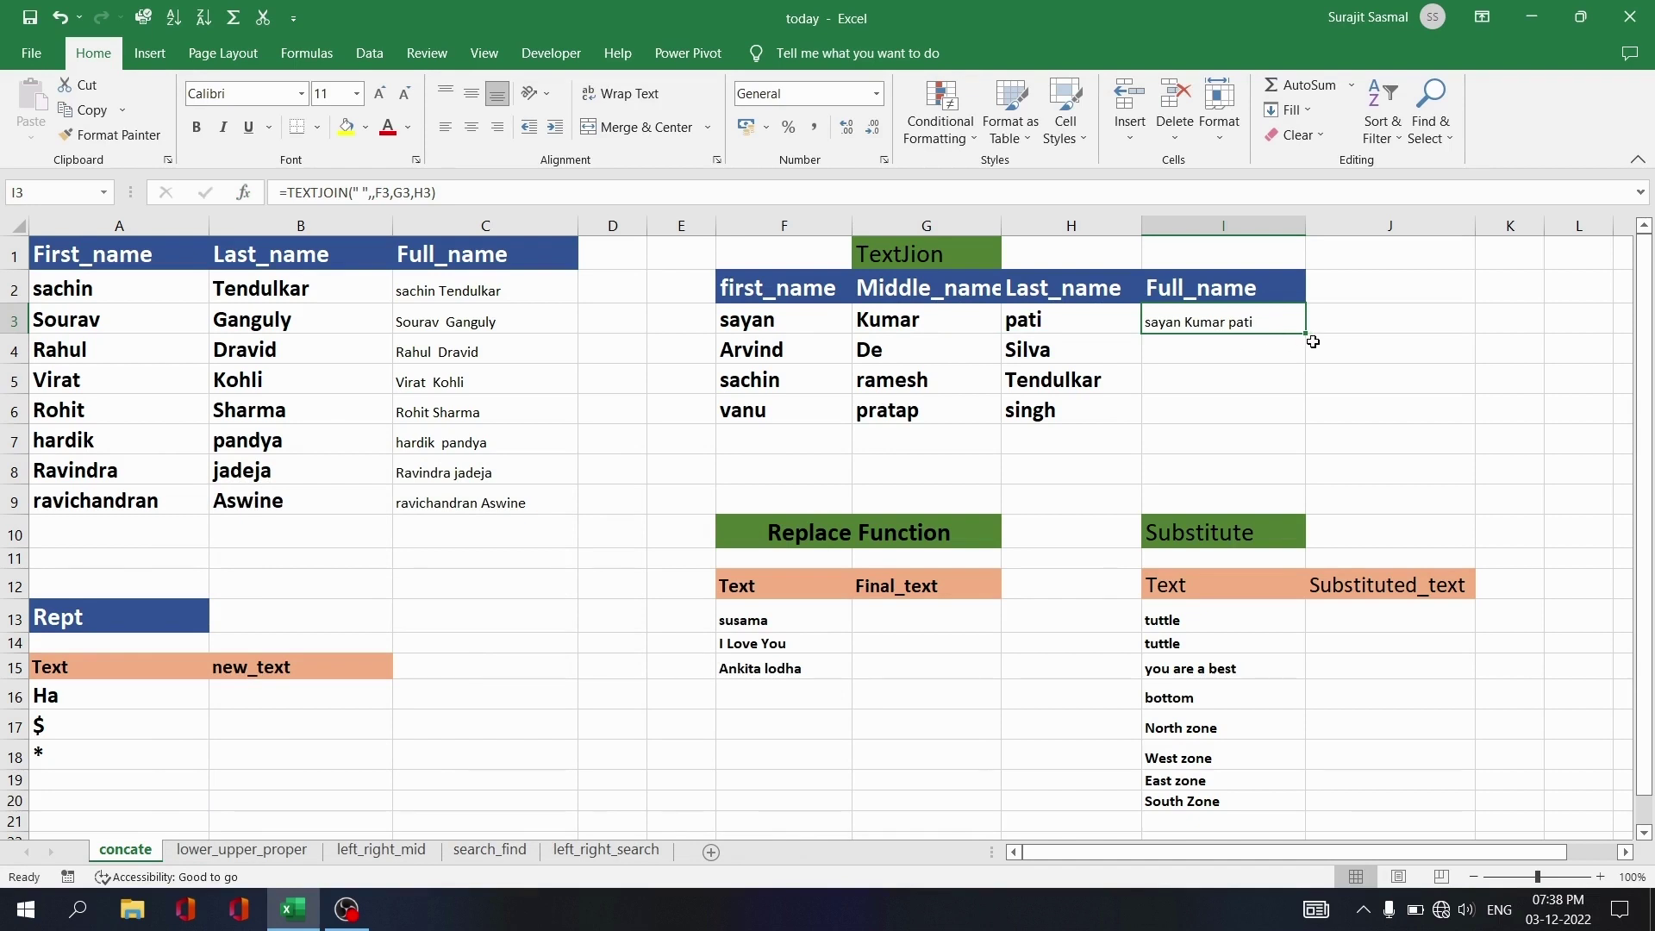
pyautogui.moveTo(1306, 335); pyautogui.dragTo(1286, 432)
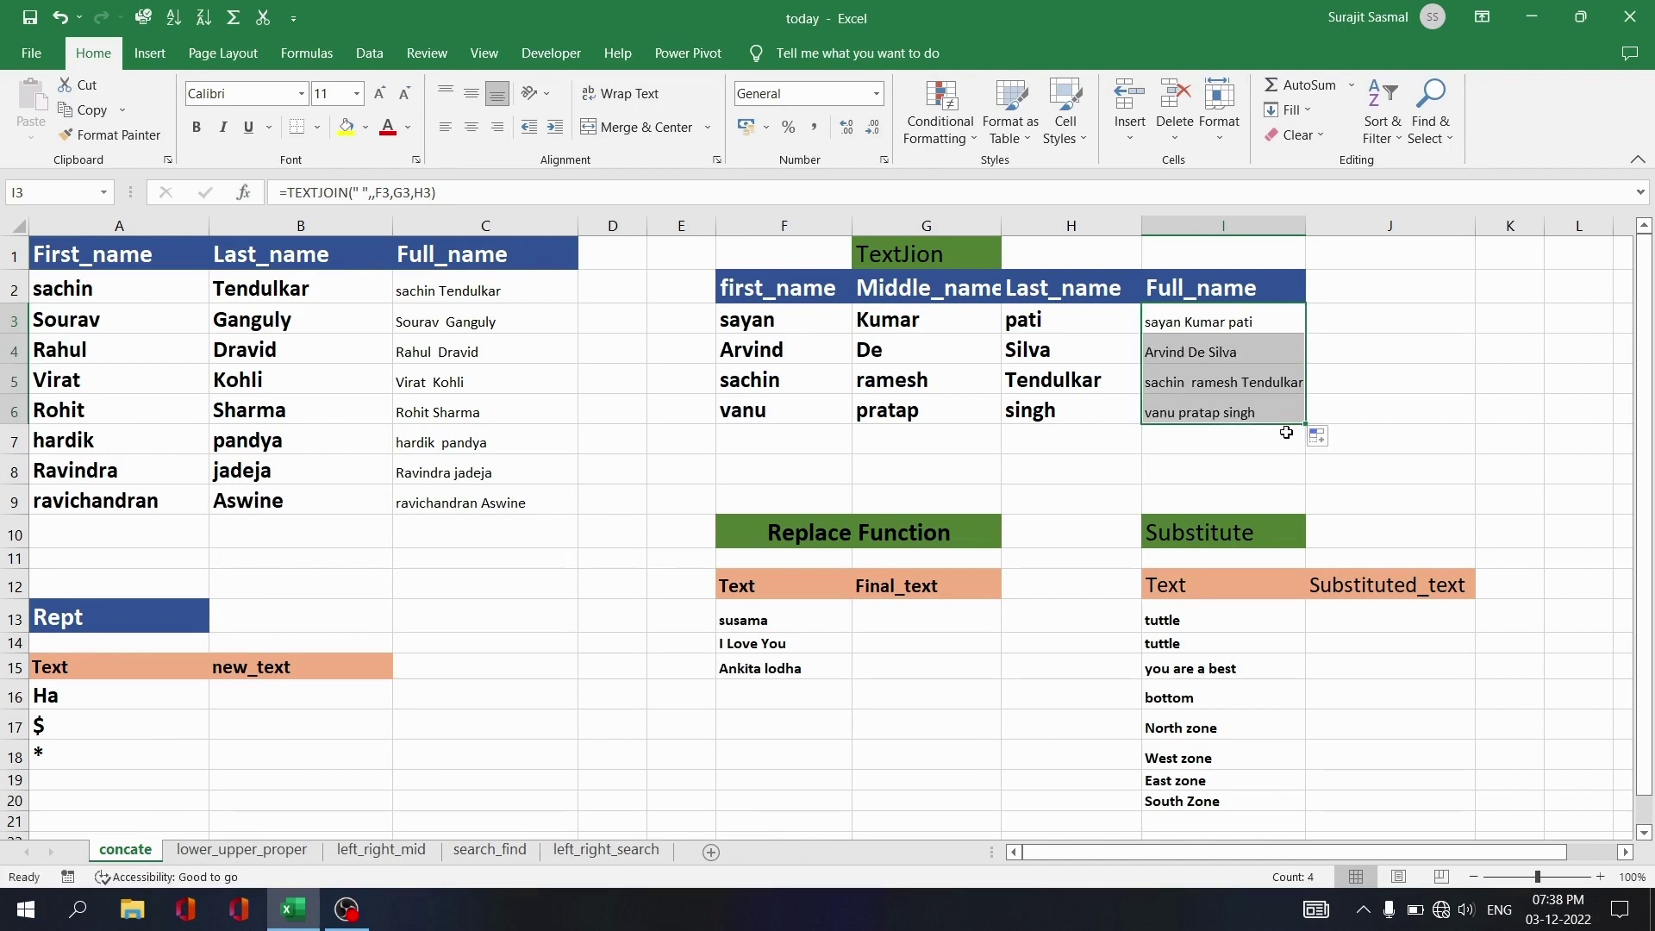
pyautogui.click(1453, 414)
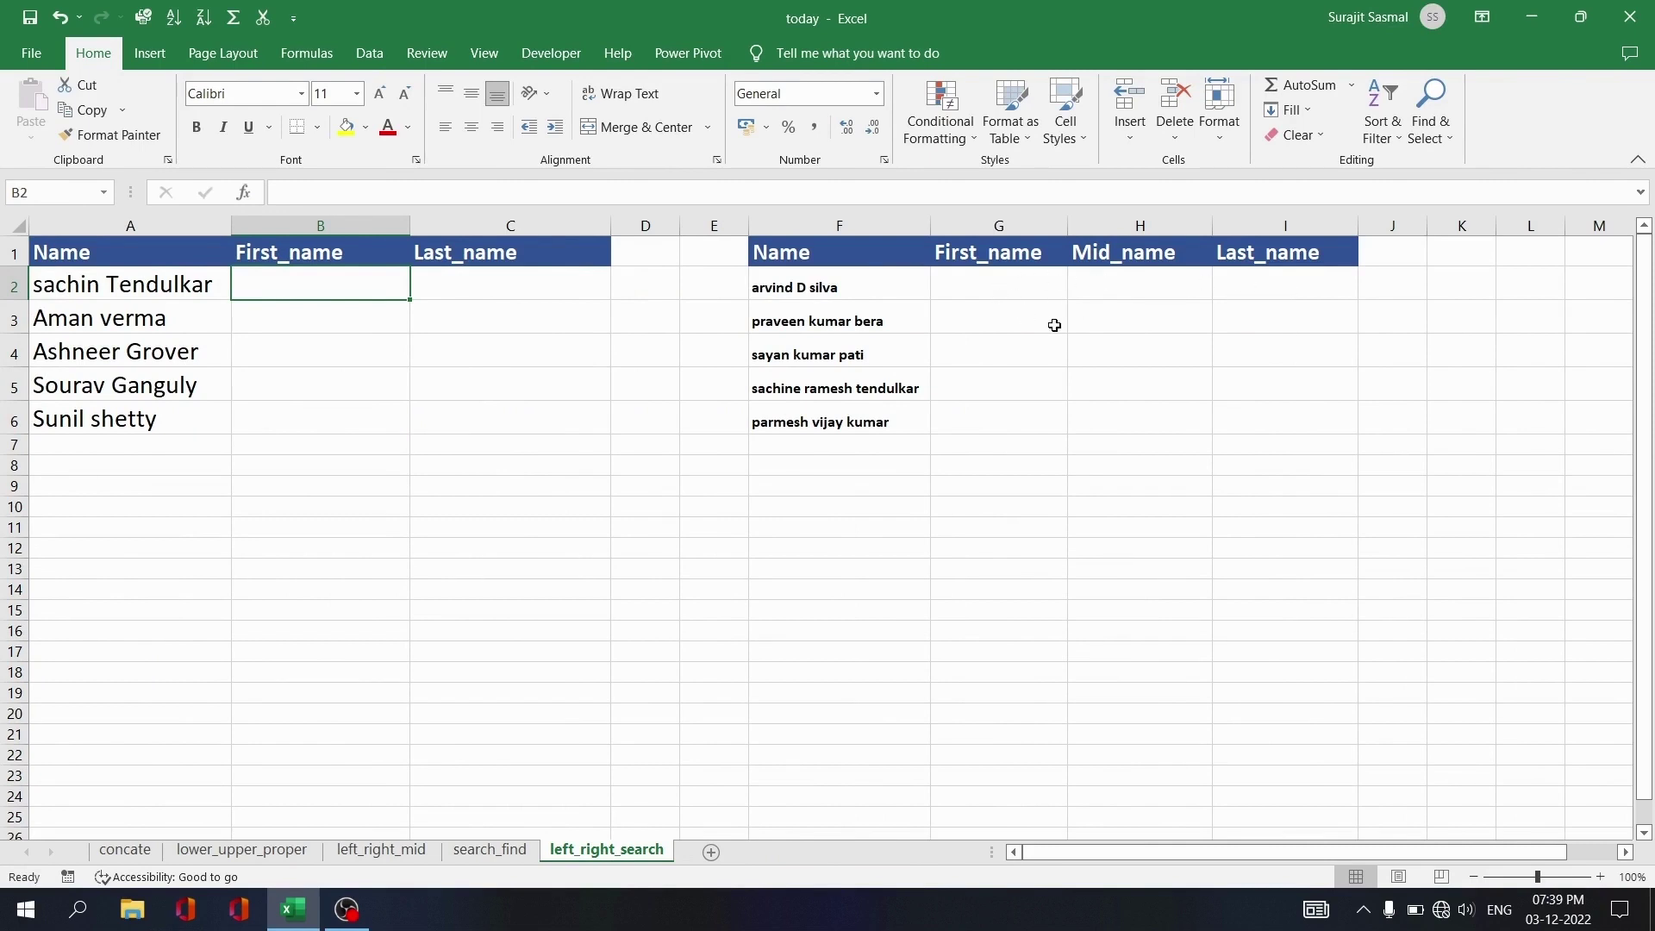
# Split the names in F2:F6 with Text to Columns, delimited by spaces.
pyautogui.hotkey('alt', 'a')
pyautogui.click(1097, 307)
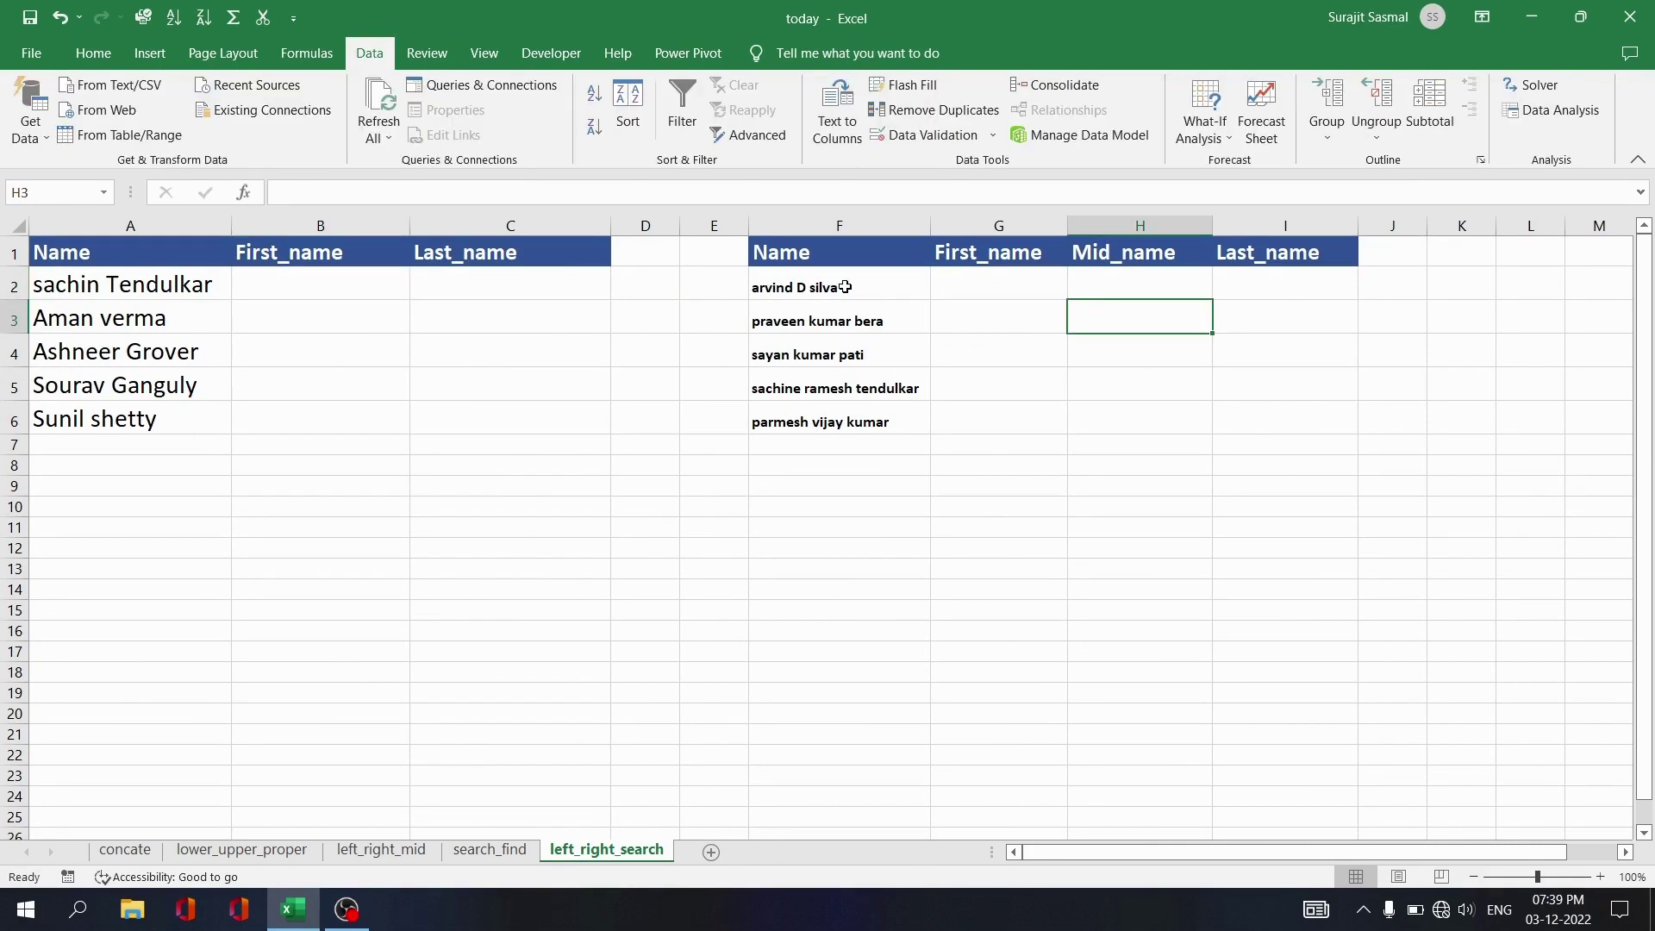
pyautogui.moveTo(841, 286); pyautogui.dragTo(839, 412)
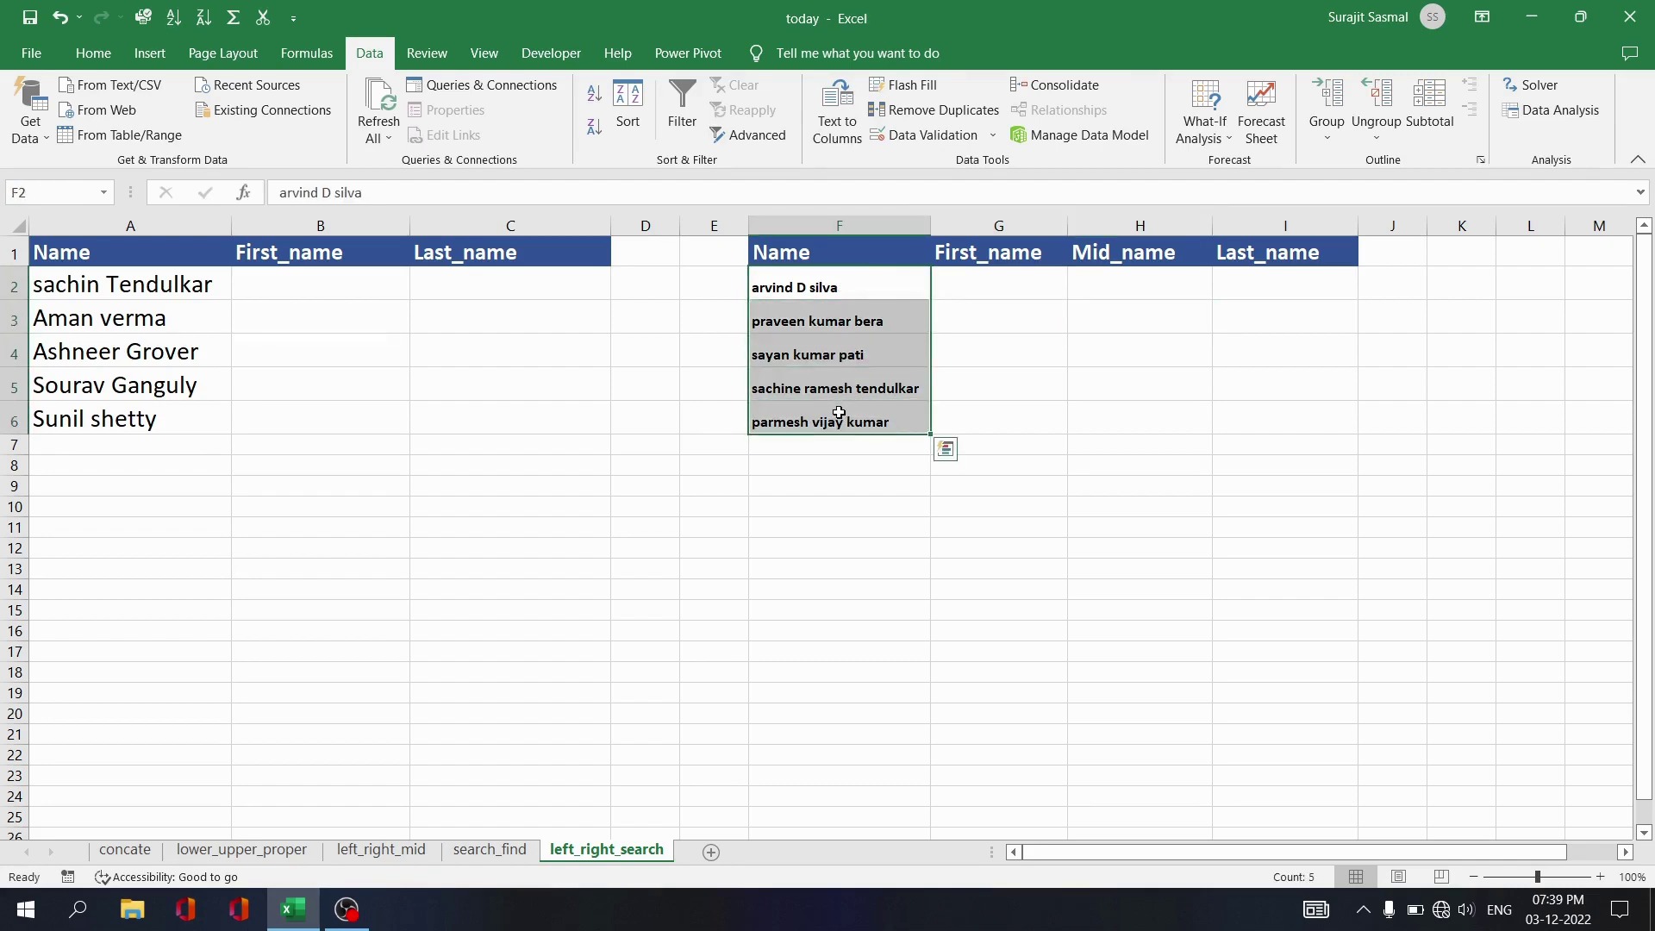
pyautogui.click(827, 129)
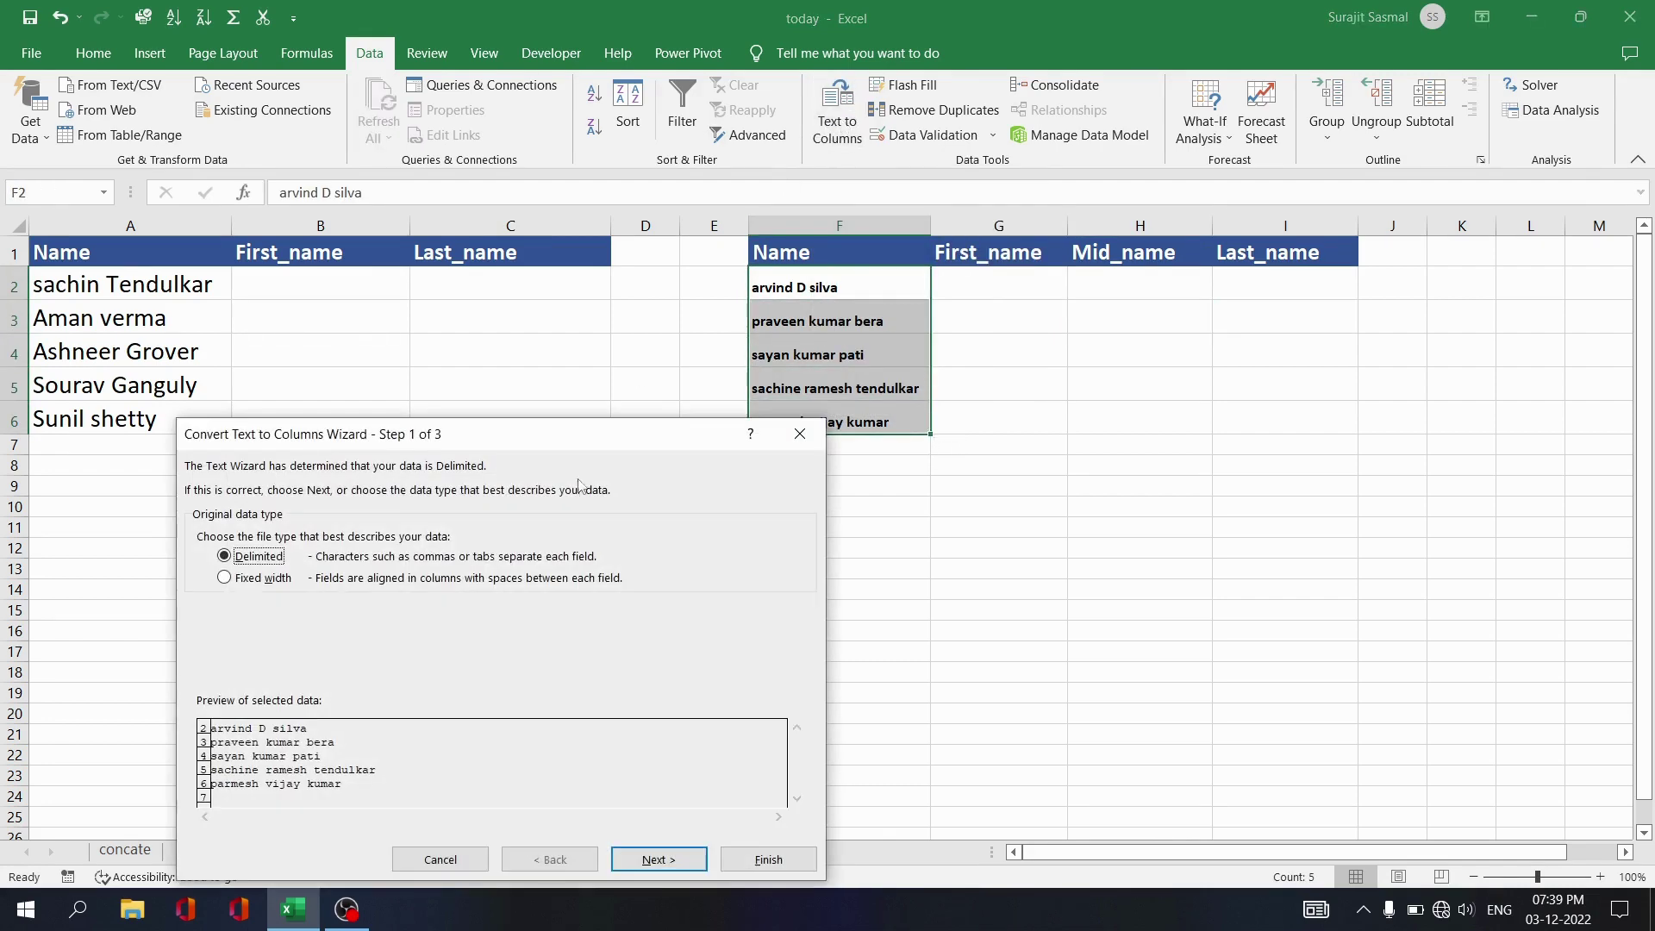
pyautogui.click(652, 860)
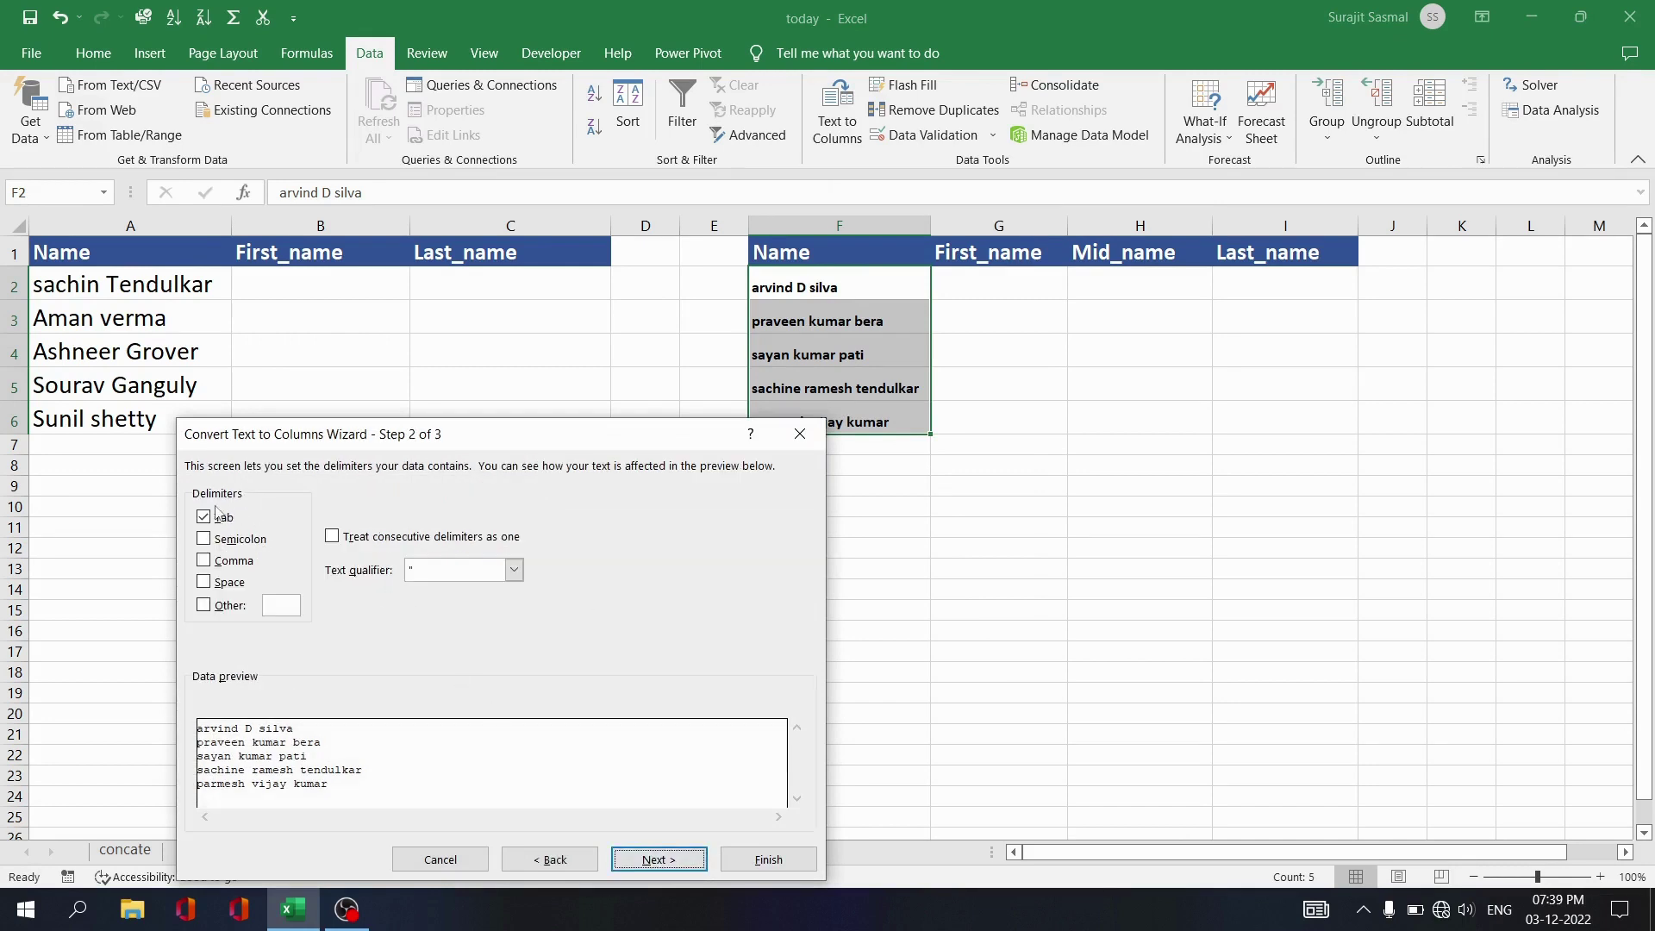
pyautogui.click(205, 583)
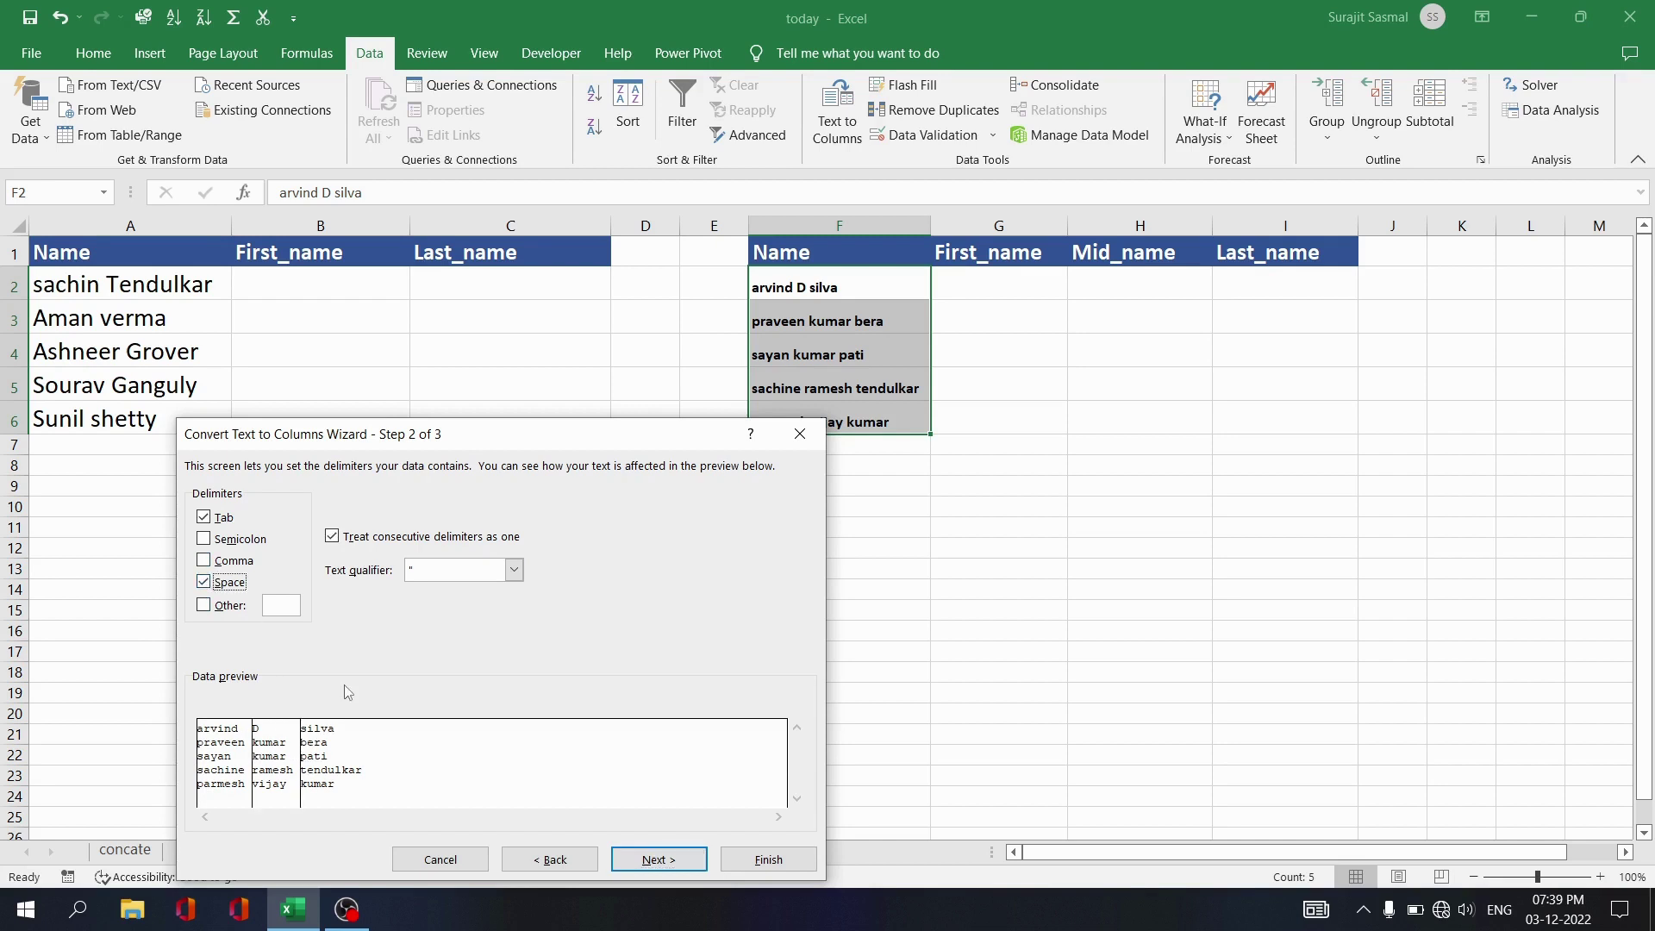
pyautogui.click(676, 855)
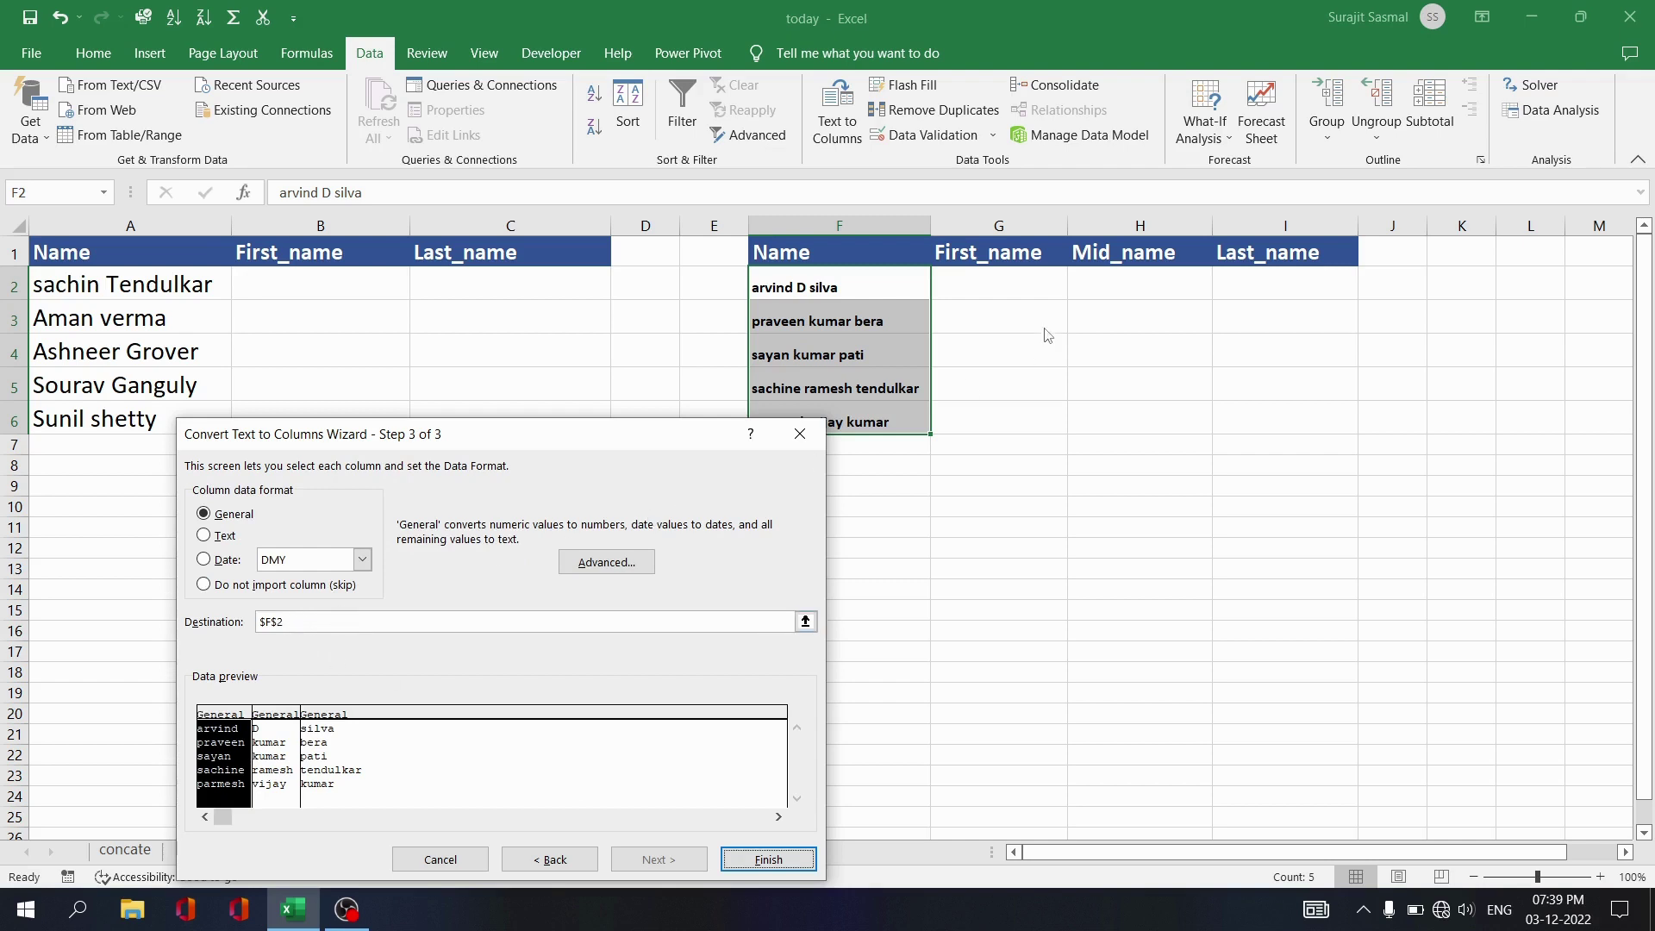
# Set the destination to $G$2 and finish, filling the First, Mid and Last name columns.
pyautogui.click(269, 621)
pyautogui.press('Right')
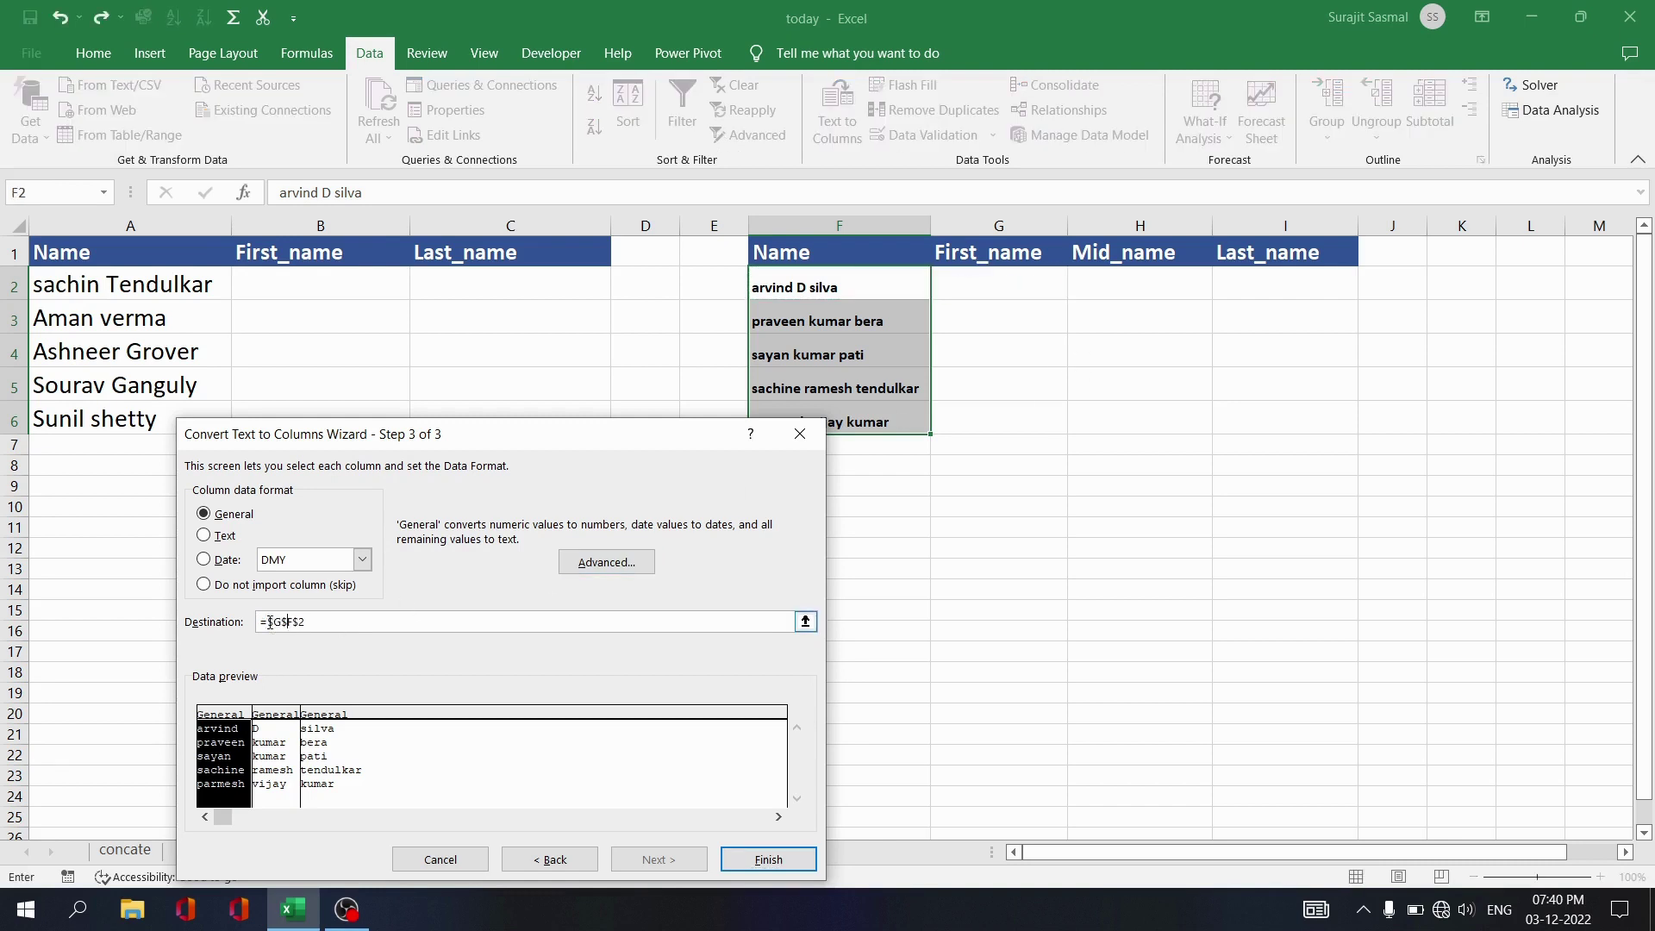
pyautogui.write('G')
pyautogui.press('BackSpace')
pyautogui.press('BackSpace')
pyautogui.write('+')
pyautogui.press('Right')
pyautogui.press('Right')
pyautogui.press('Right')
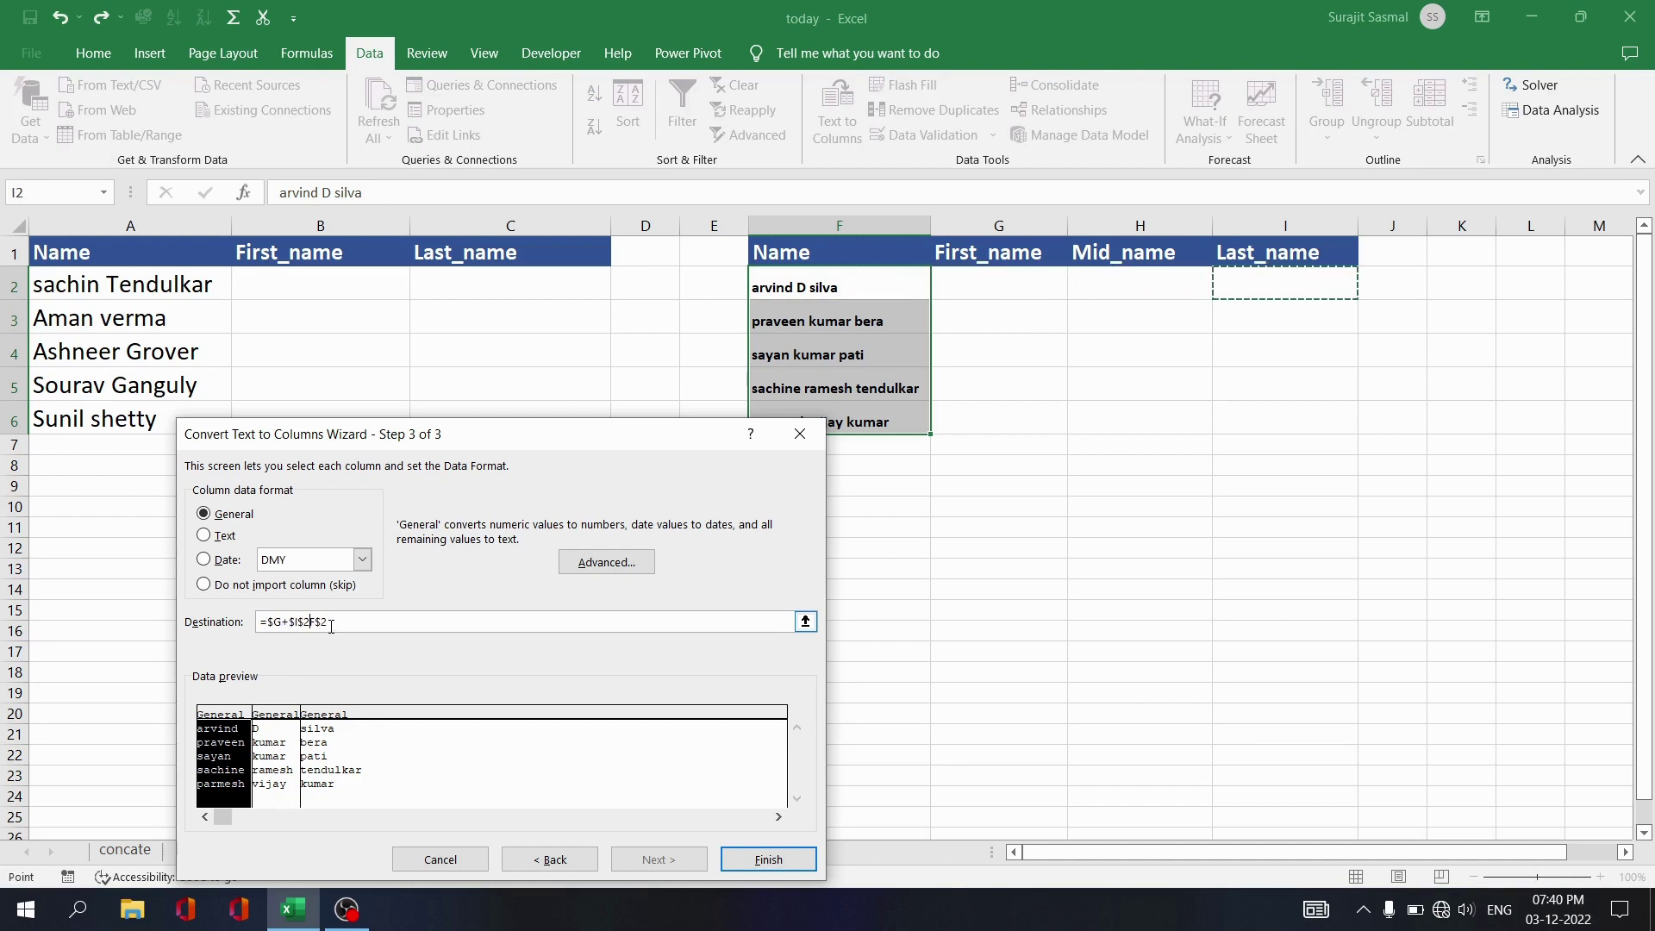
pyautogui.click(333, 624)
pyautogui.press('BackSpace')
pyautogui.press('BackSpace')
pyautogui.press('BackSpace')
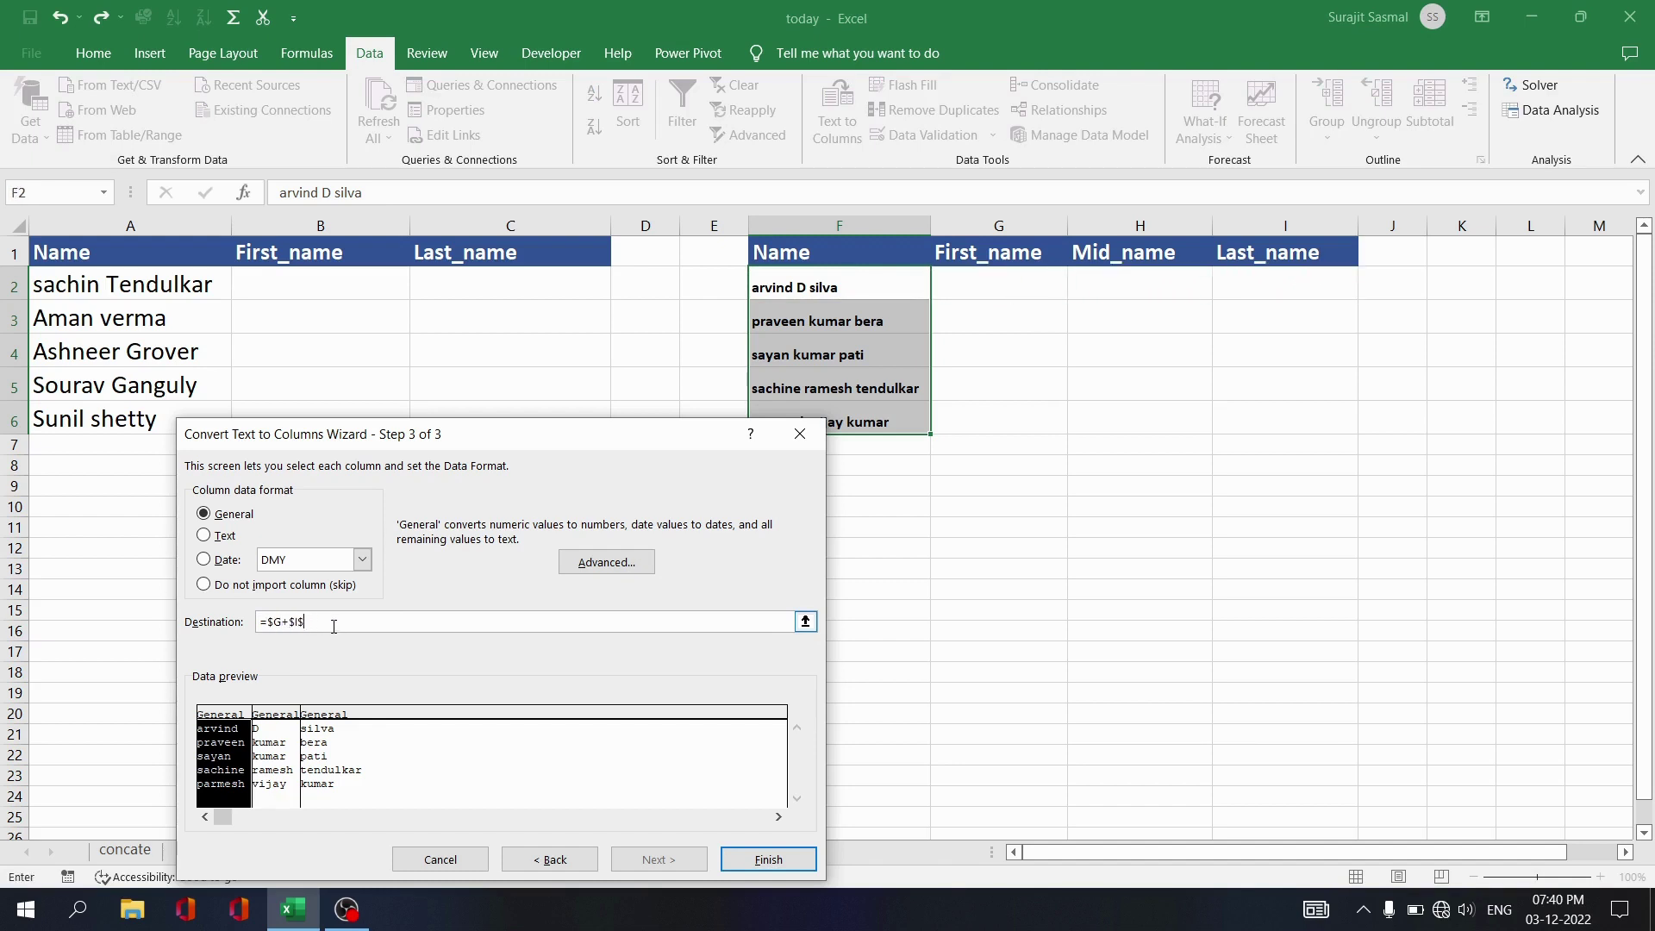
pyautogui.press('BackSpace')
pyautogui.press('BackSpace')
pyautogui.press('BackSpace')
pyautogui.press('BackSpace')
pyautogui.press('BackSpace')
pyautogui.press('BackSpace')
pyautogui.click(1038, 286)
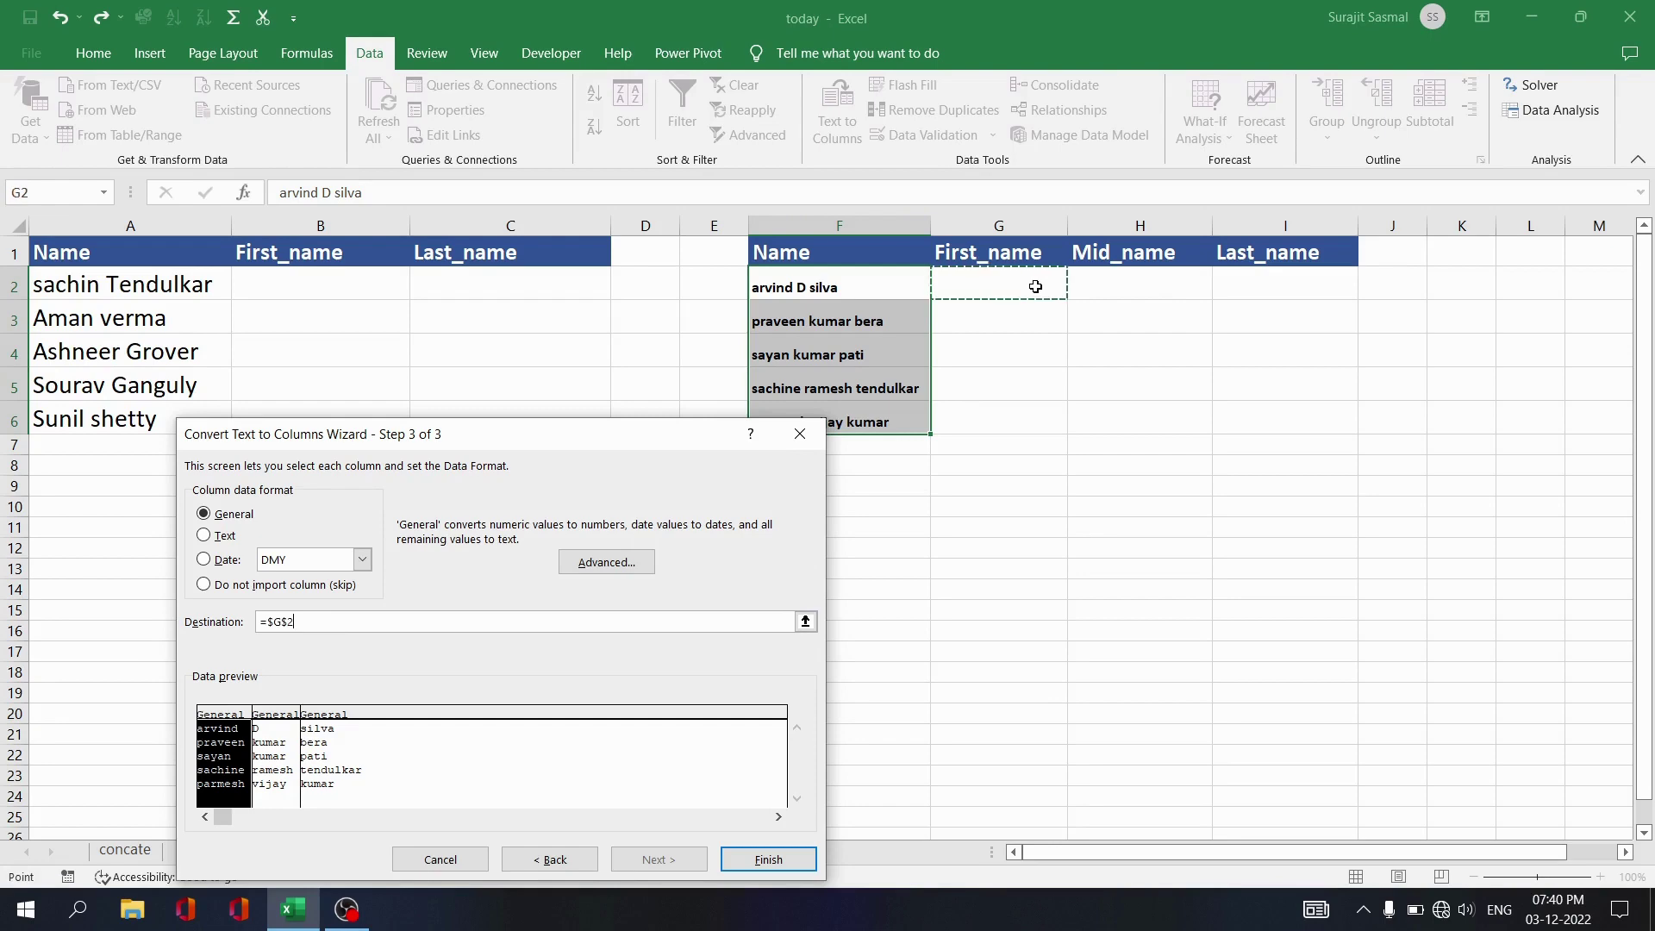
pyautogui.click(768, 859)
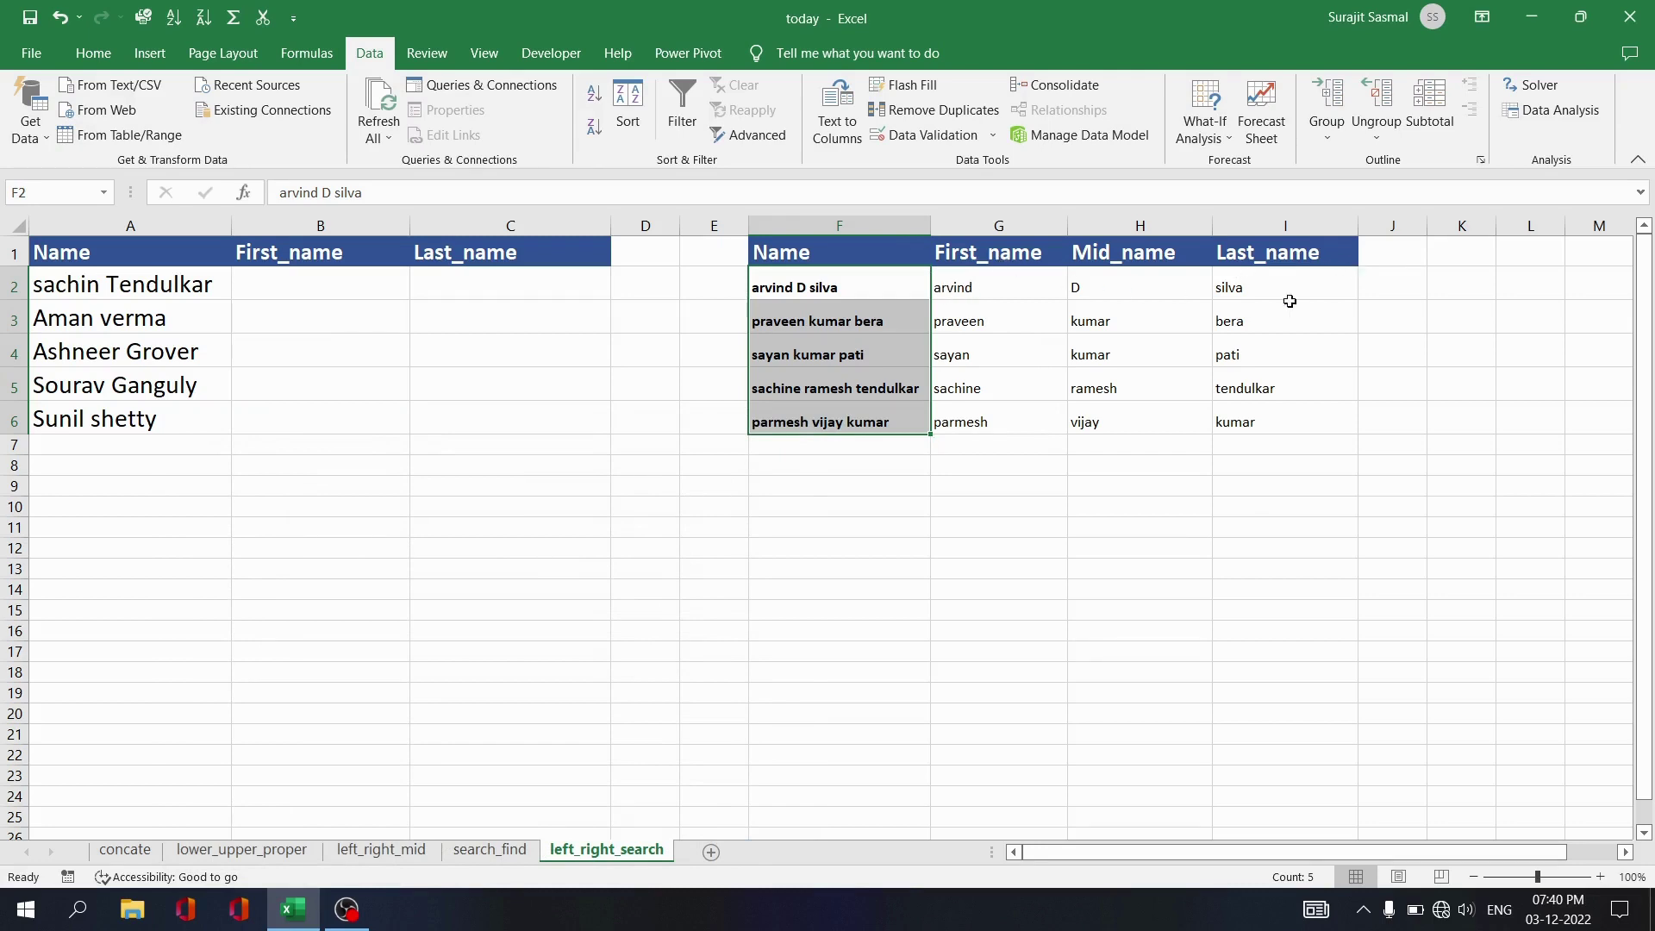
# Clear G2:I6 and Flash Fill the first names from the example arvind.
pyautogui.click(1001, 496)
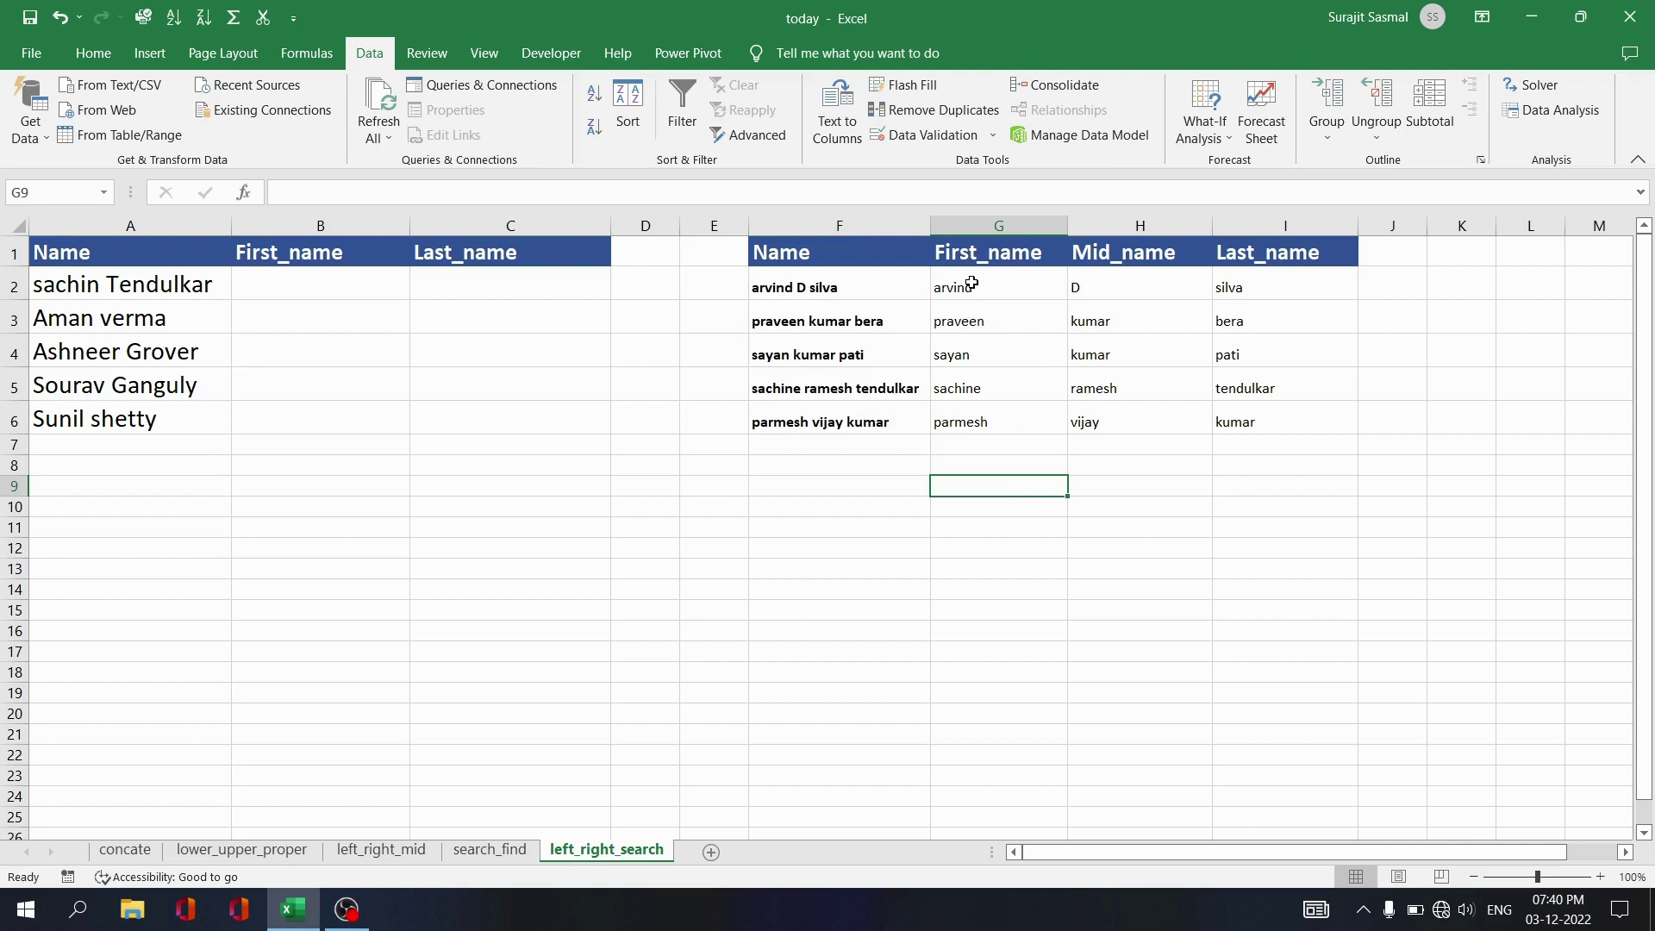
pyautogui.moveTo(953, 284); pyautogui.dragTo(1248, 406)
pyautogui.press('Delete')
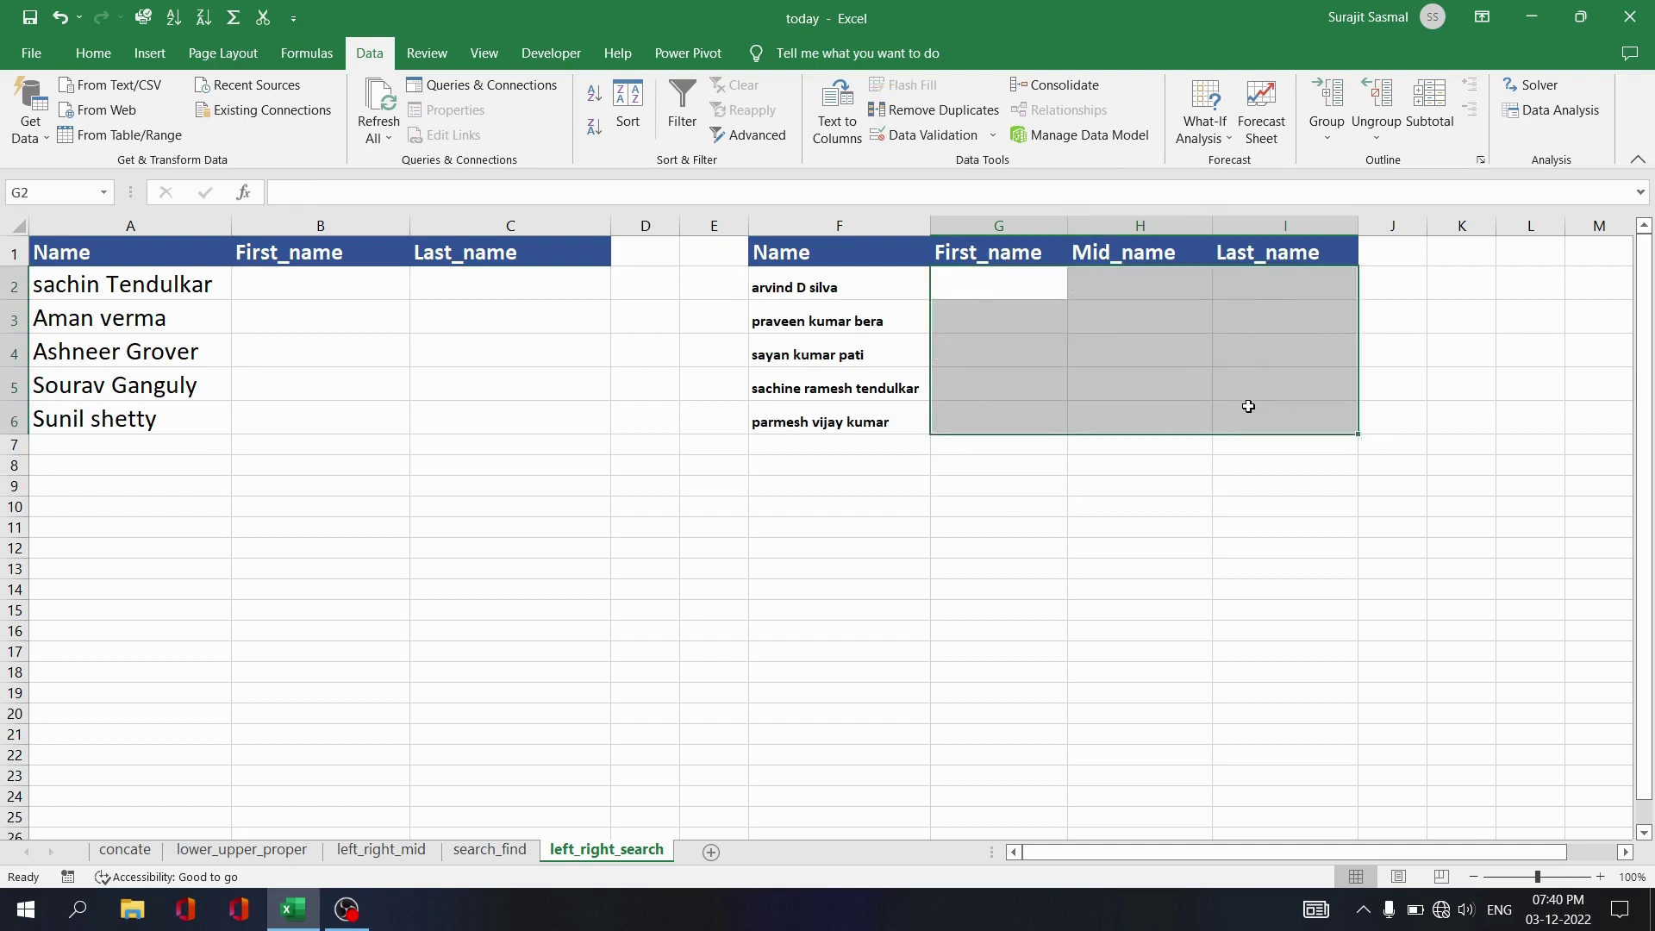
pyautogui.click(968, 291)
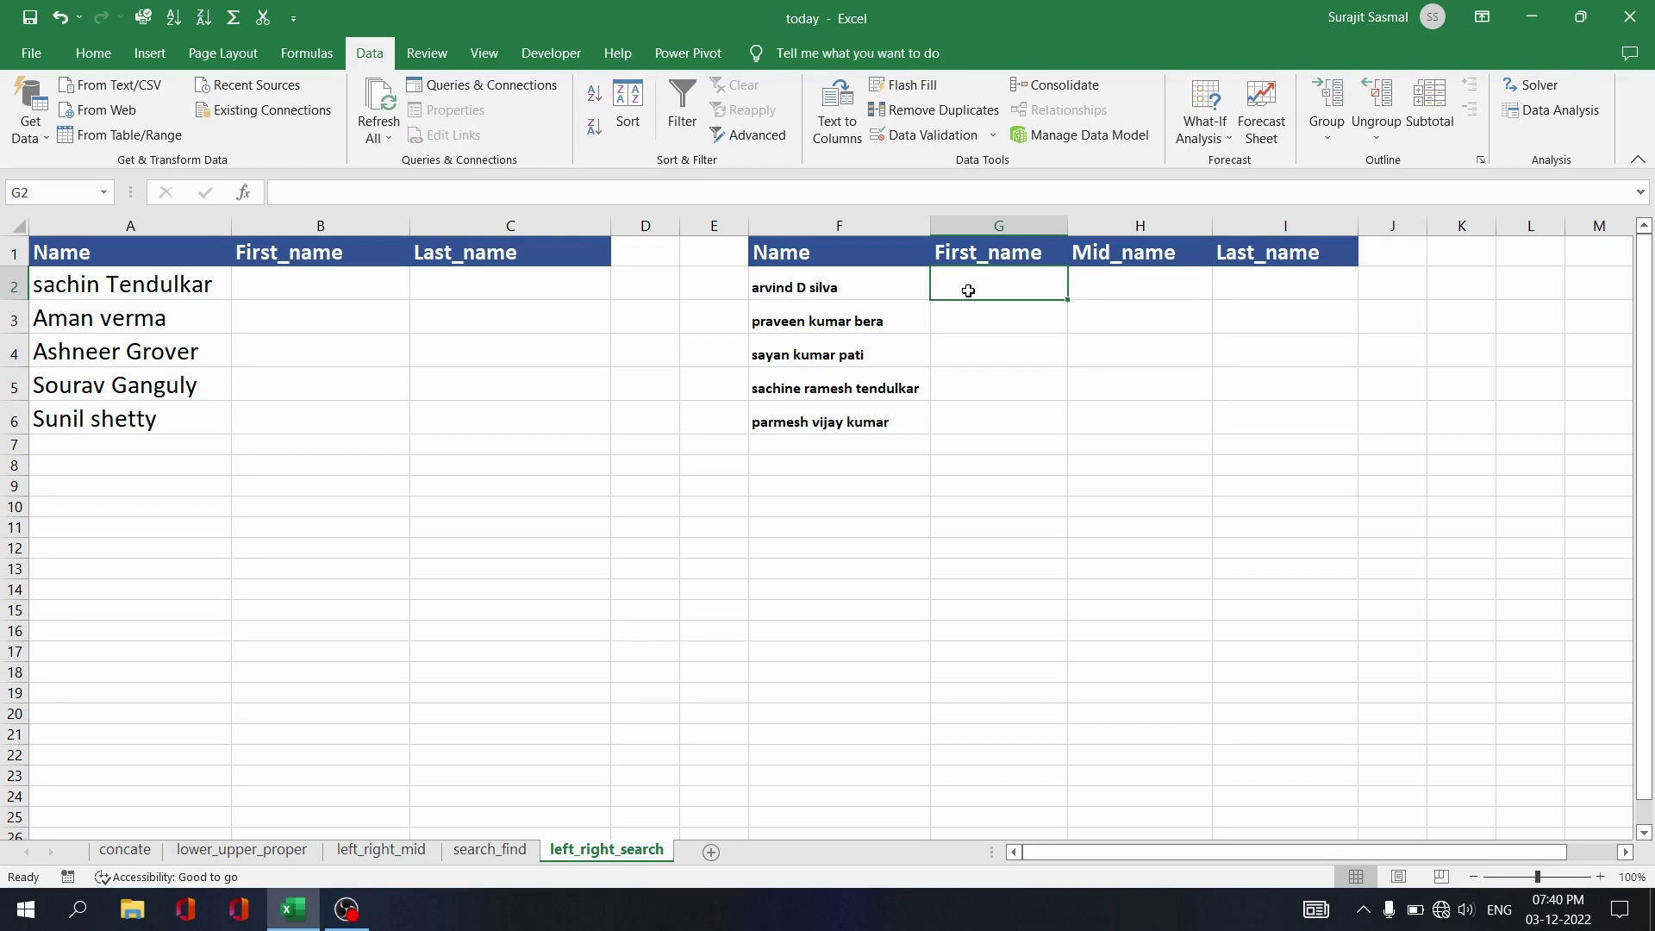
pyautogui.write('arvind')
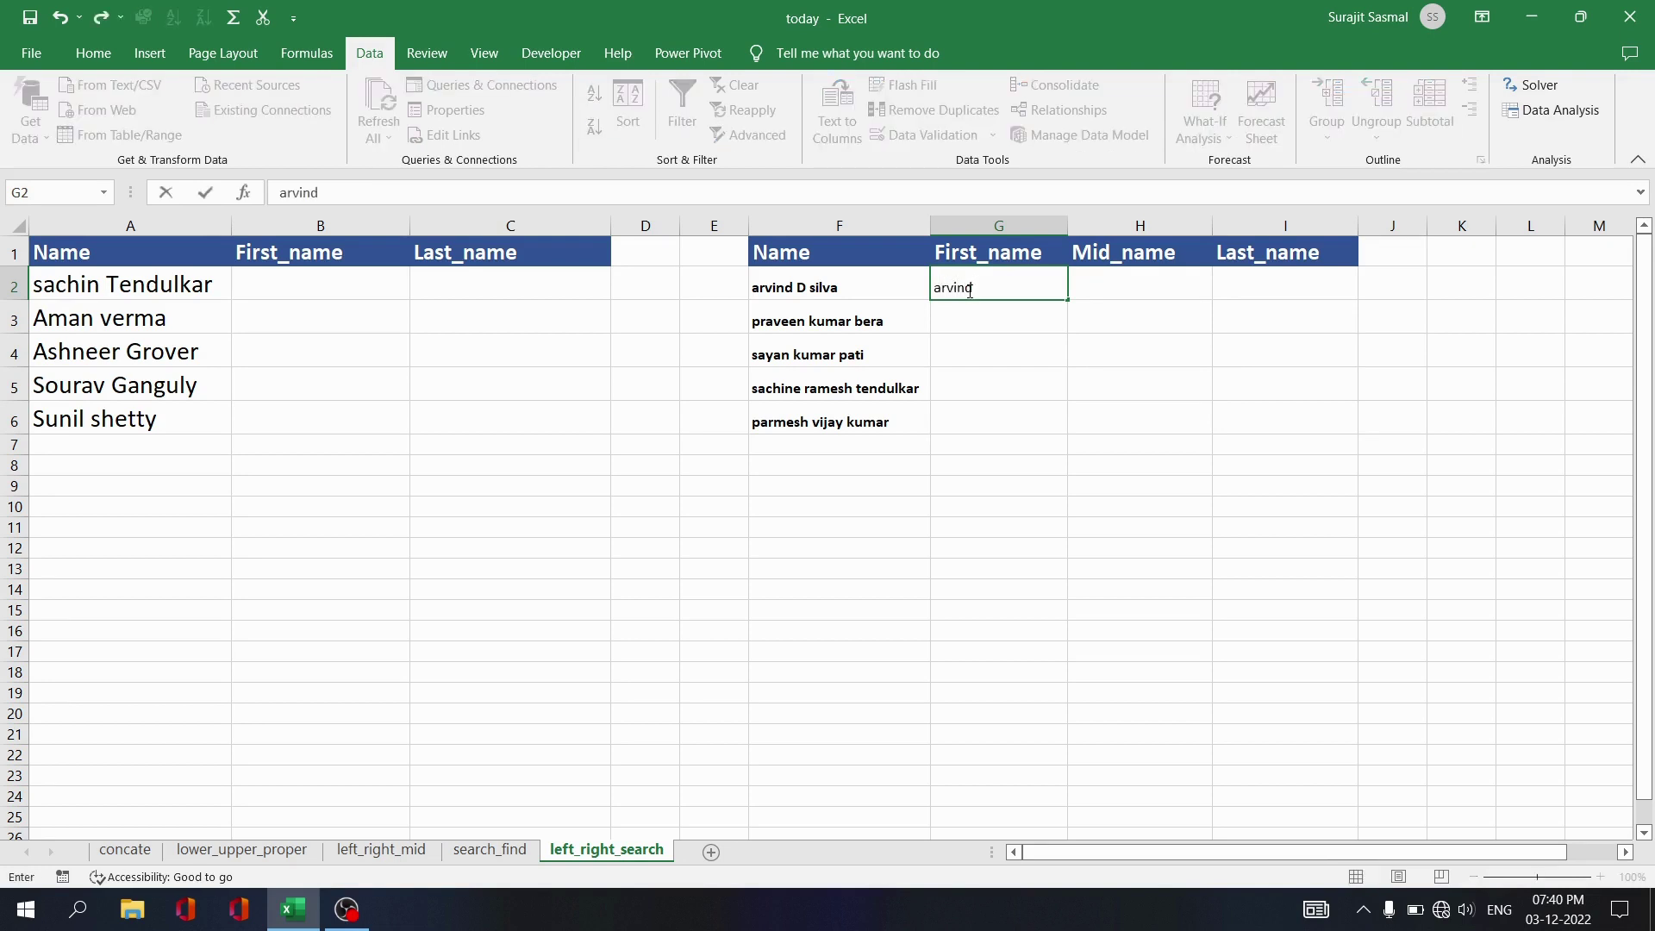
pyautogui.press('Return')
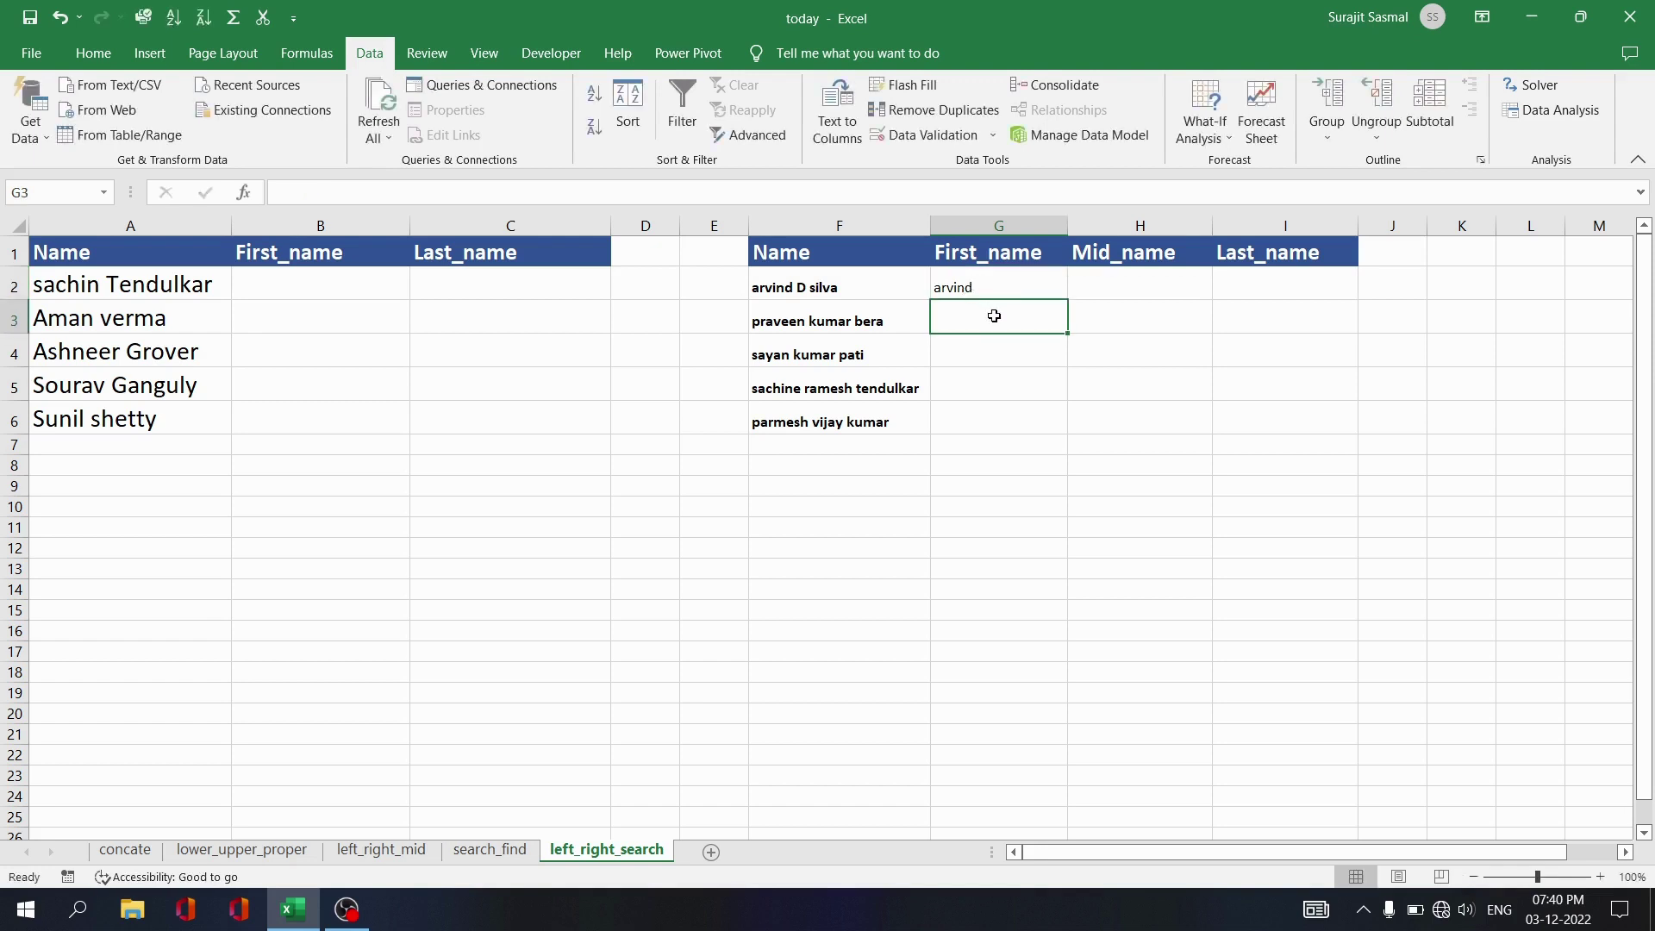
pyautogui.moveTo(992, 287); pyautogui.dragTo(993, 406)
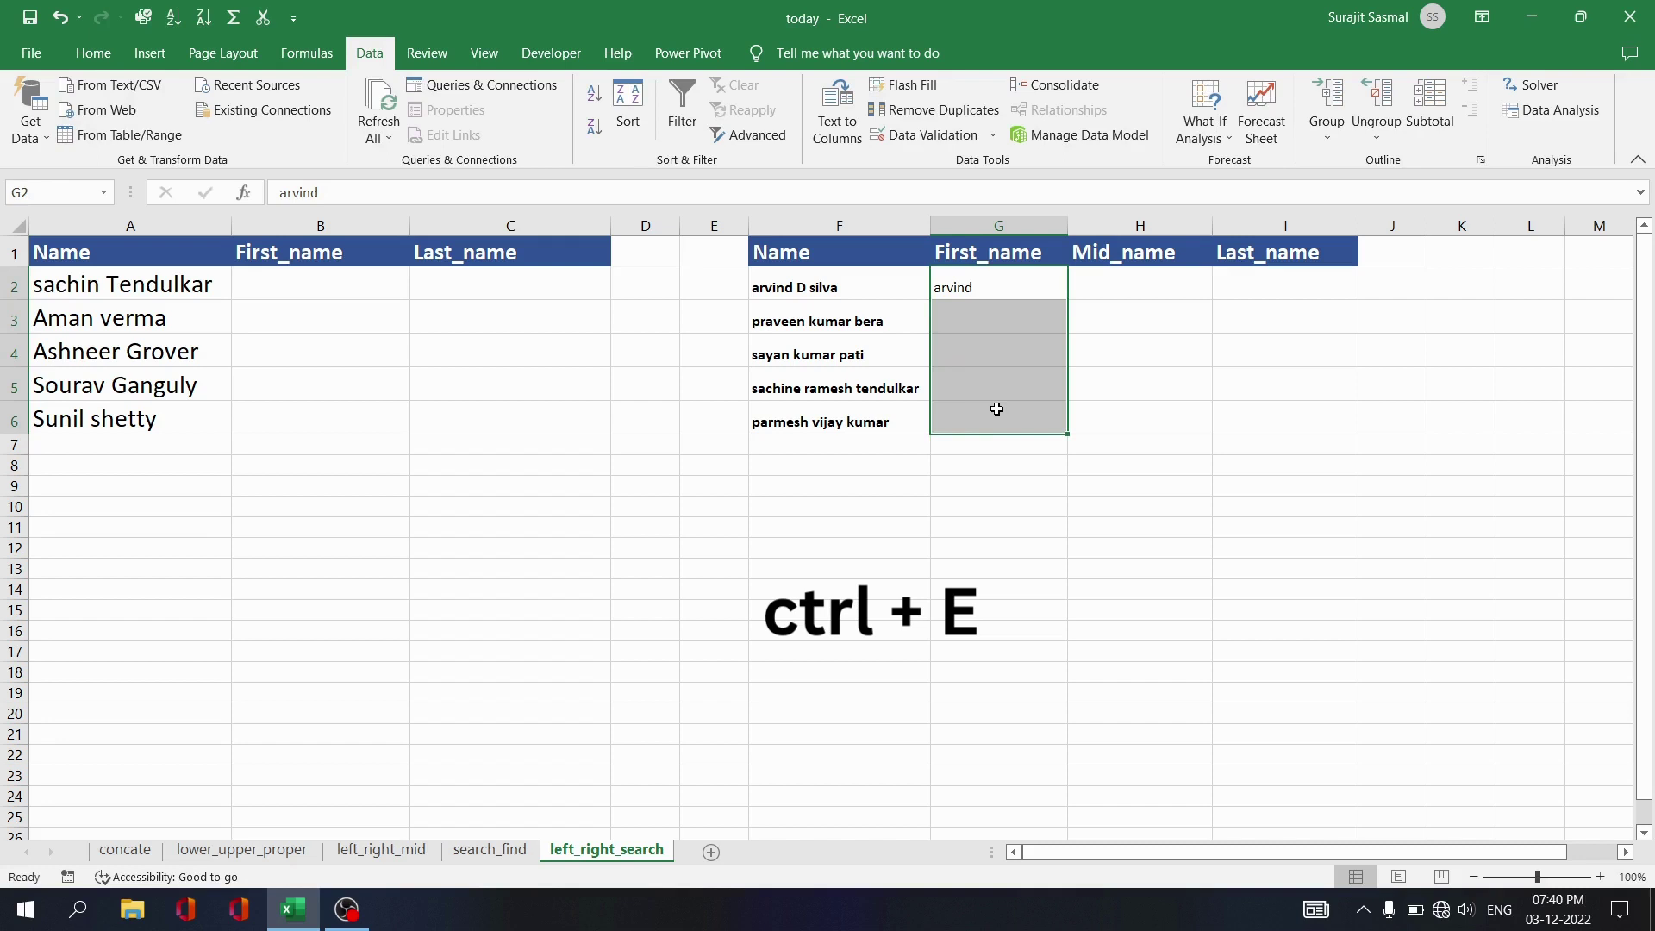
pyautogui.hotkey('ctrl', 'e')
pyautogui.click(1146, 483)
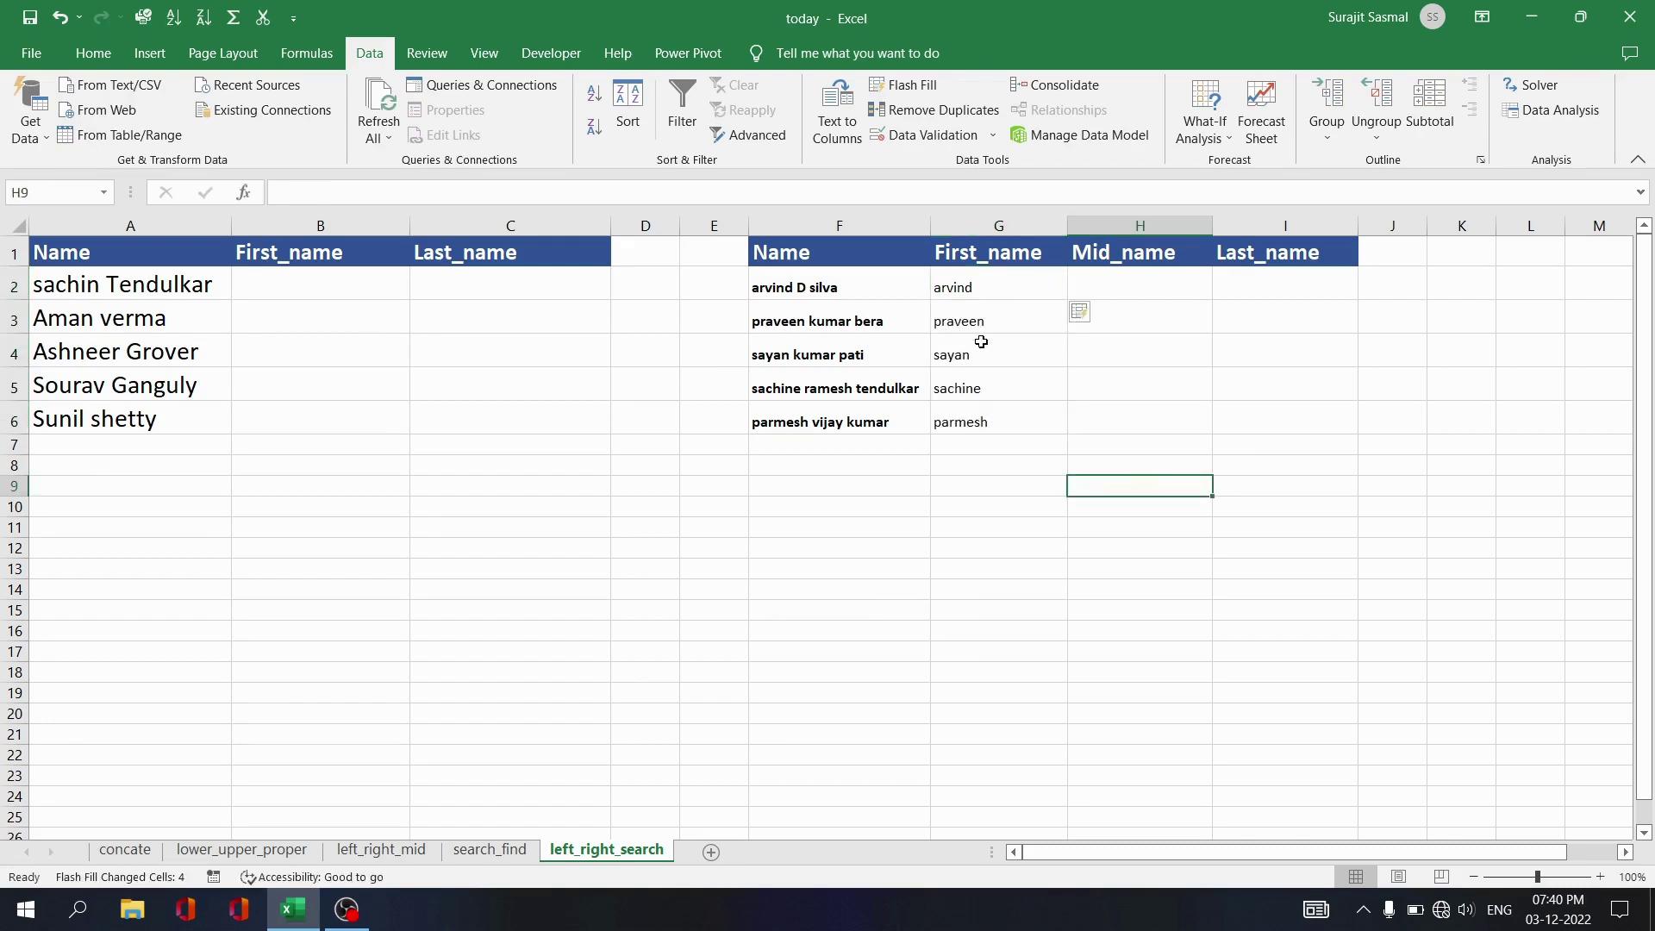
# Flash Fill the Mid_name column from the example D.
pyautogui.click(1117, 276)
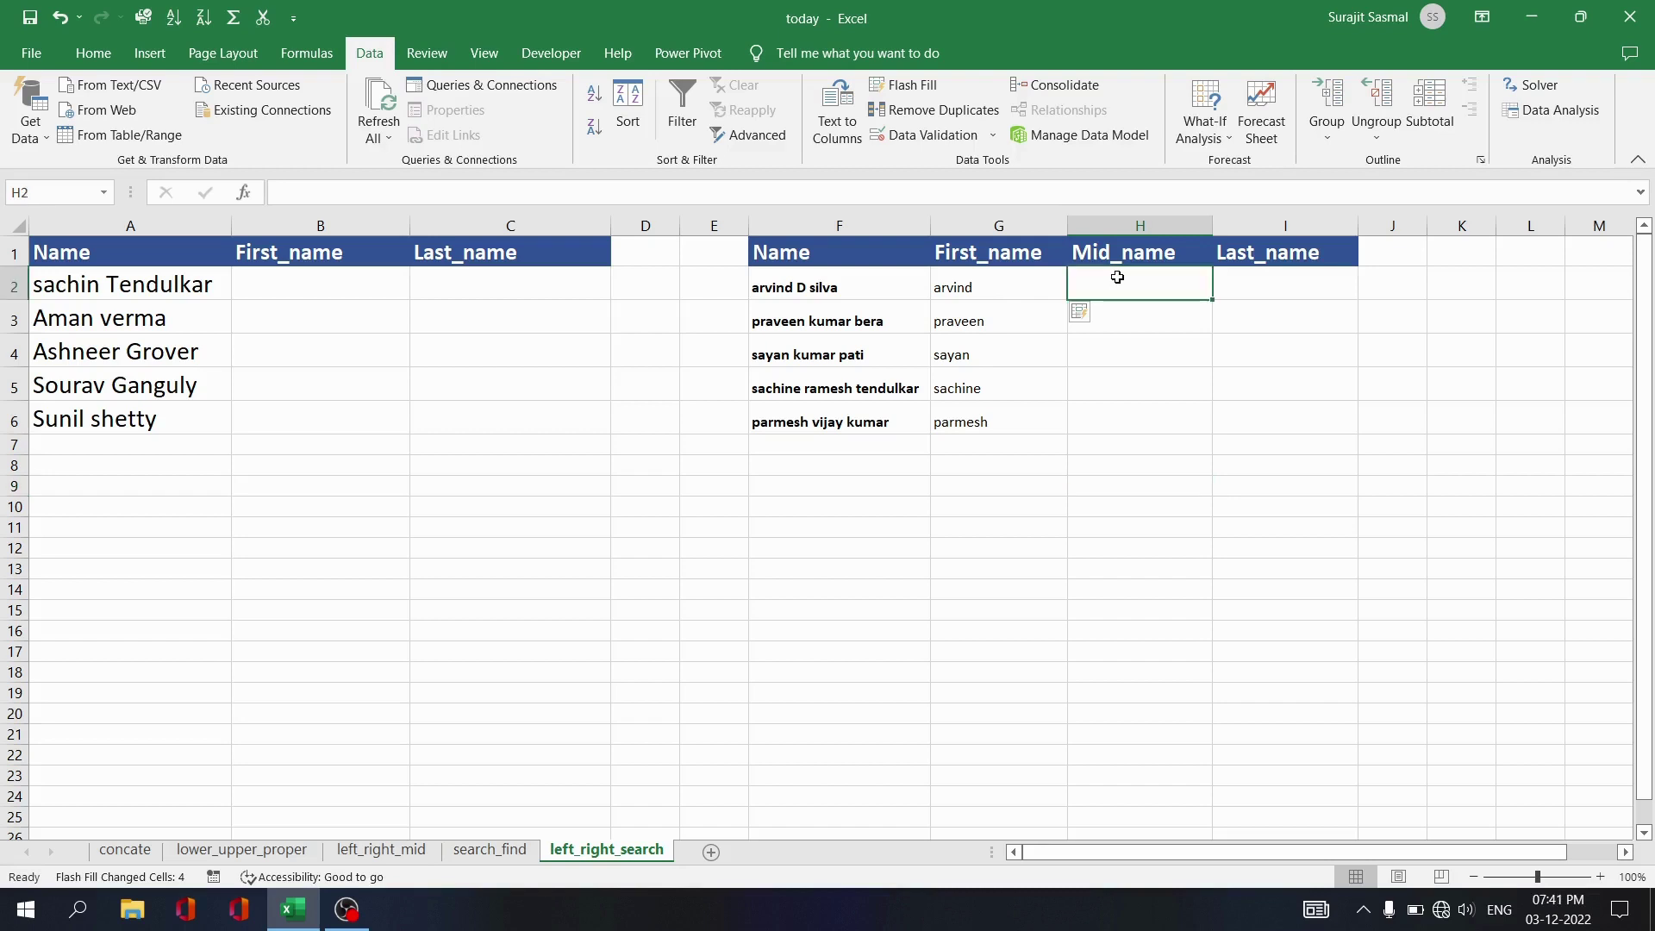
pyautogui.write('D')
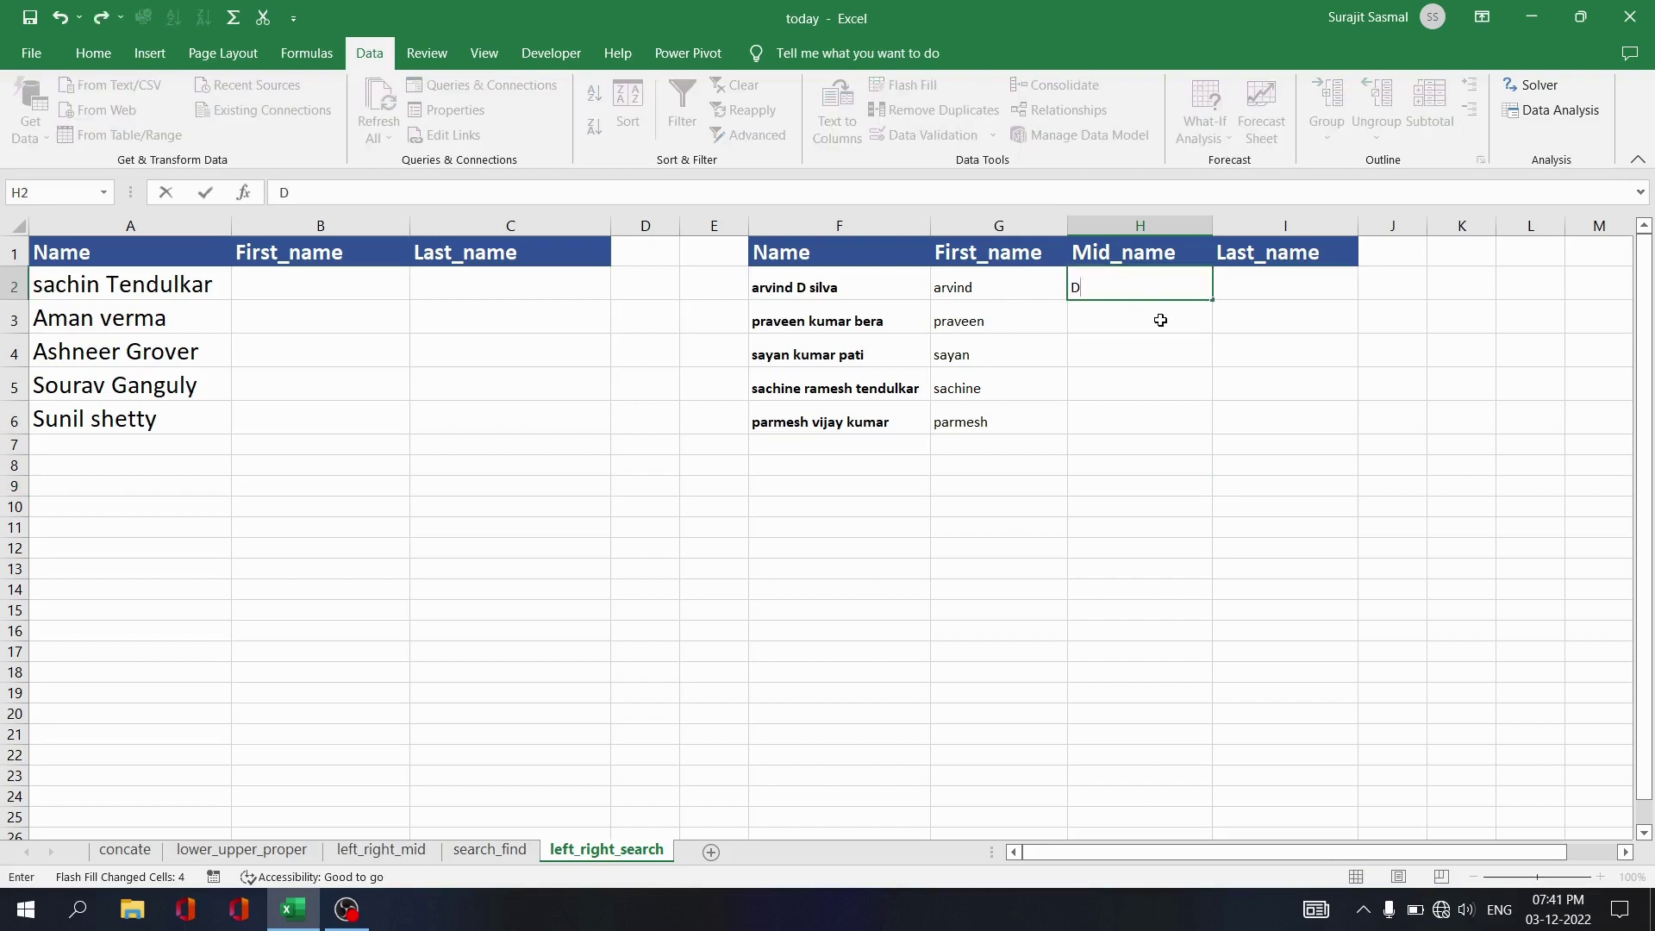
pyautogui.moveTo(1156, 321); pyautogui.dragTo(1158, 407)
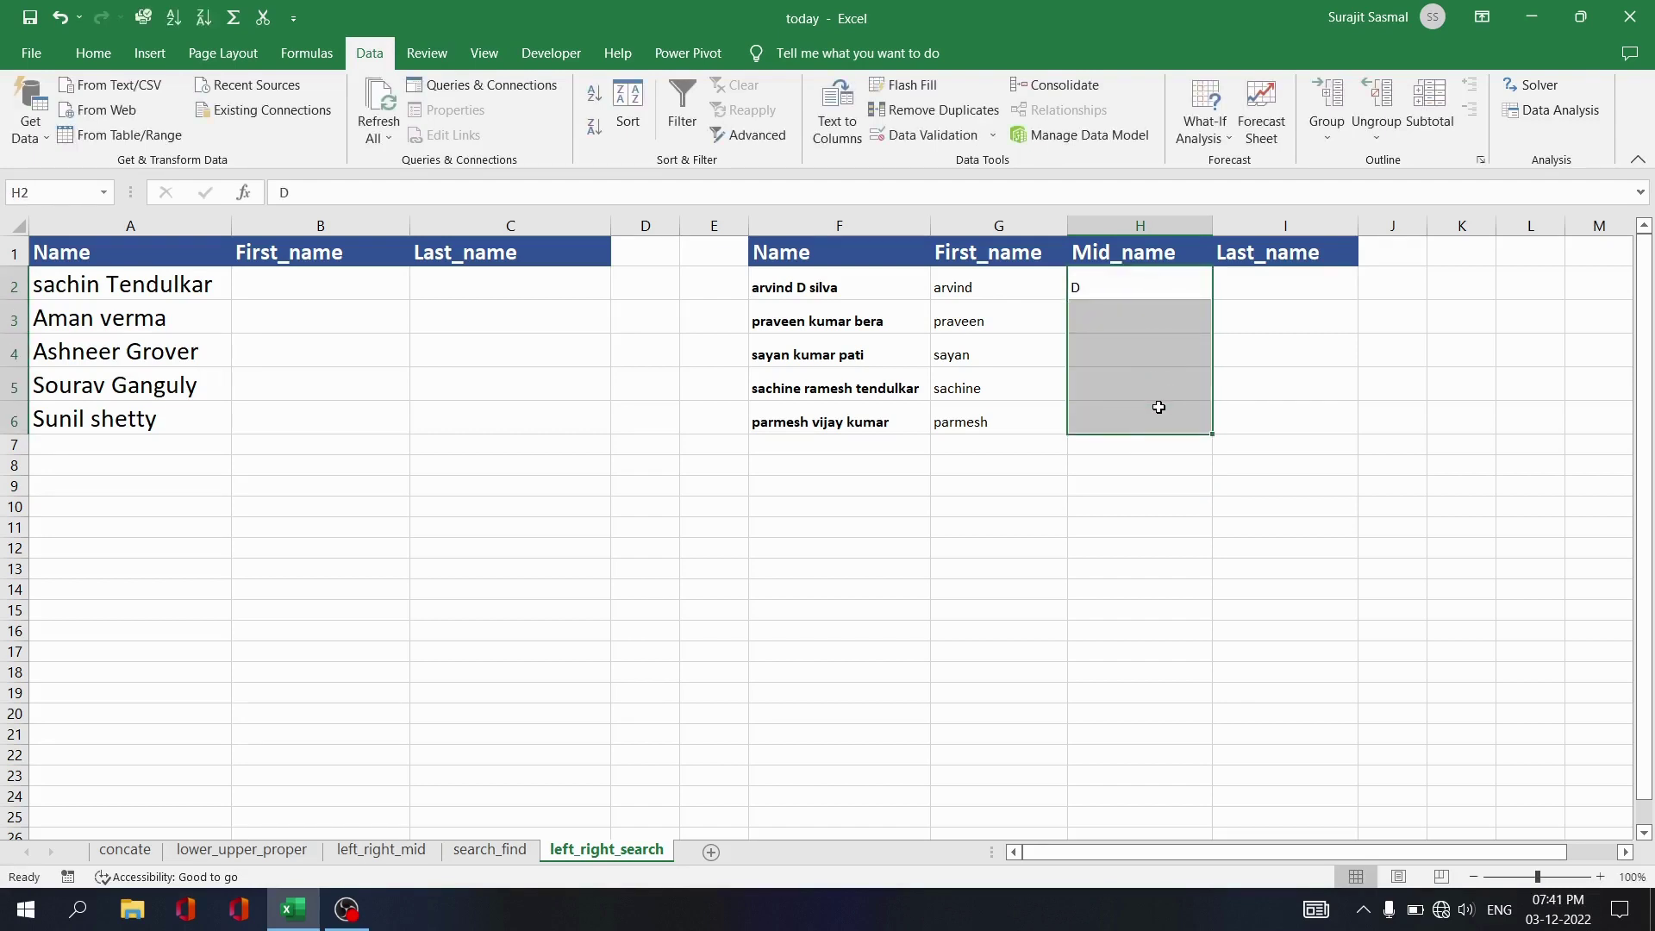
pyautogui.hotkey('ctrl', 'e')
pyautogui.click(1156, 461)
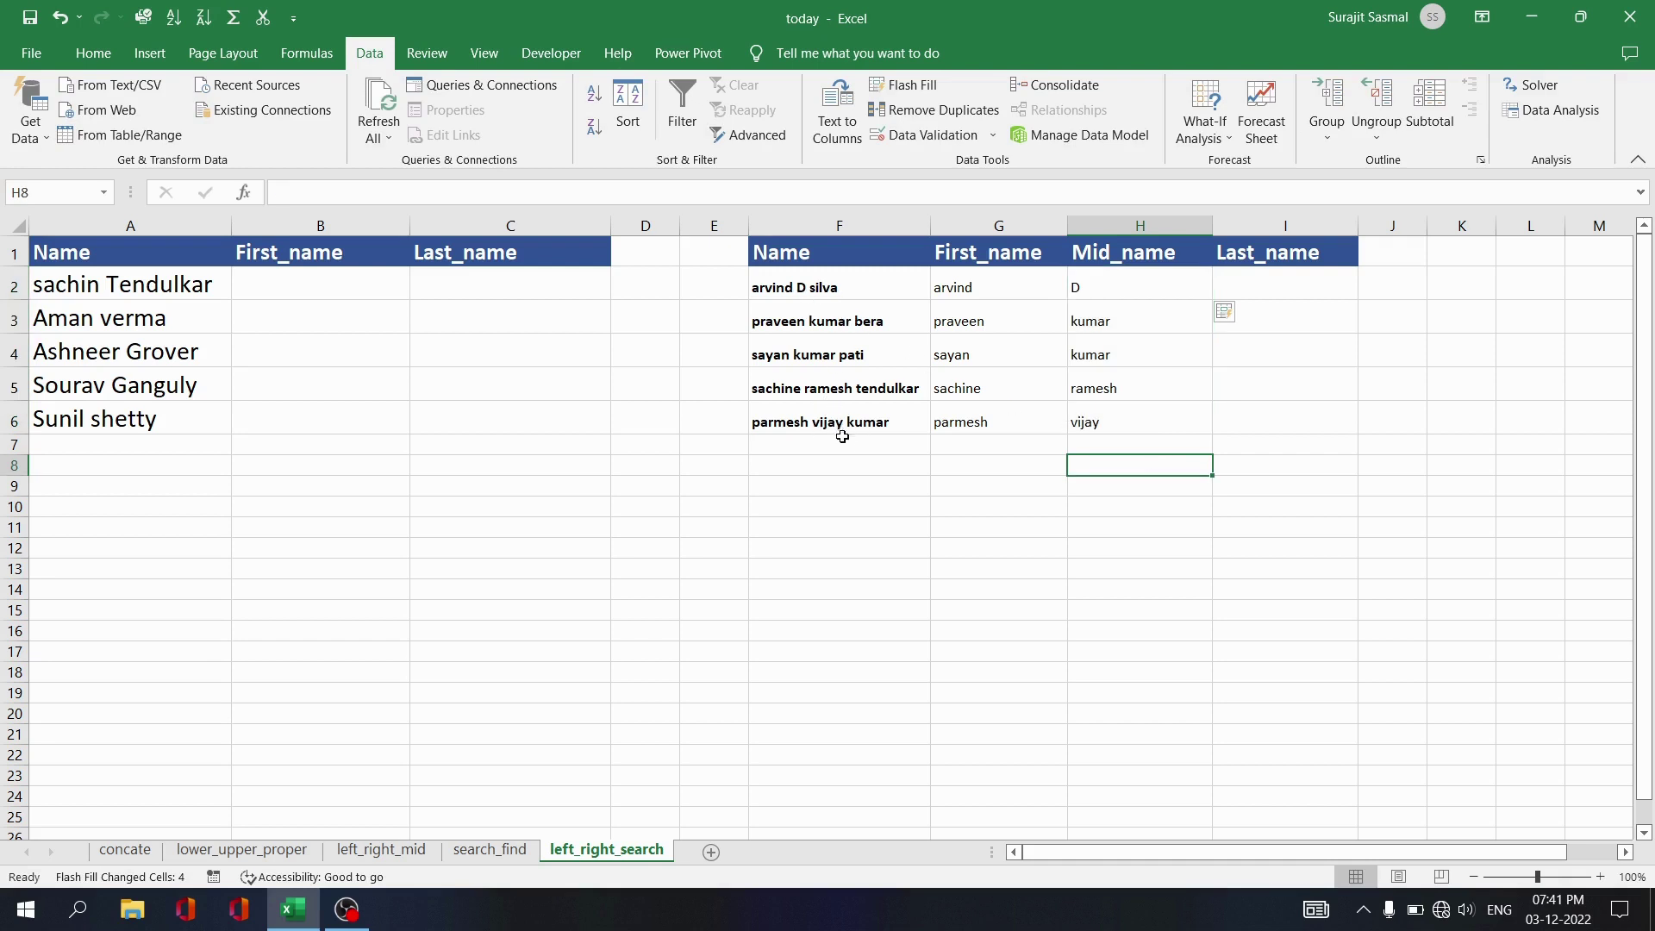
# Flash Fill the Last_name column from the example silva.
pyautogui.click(1279, 278)
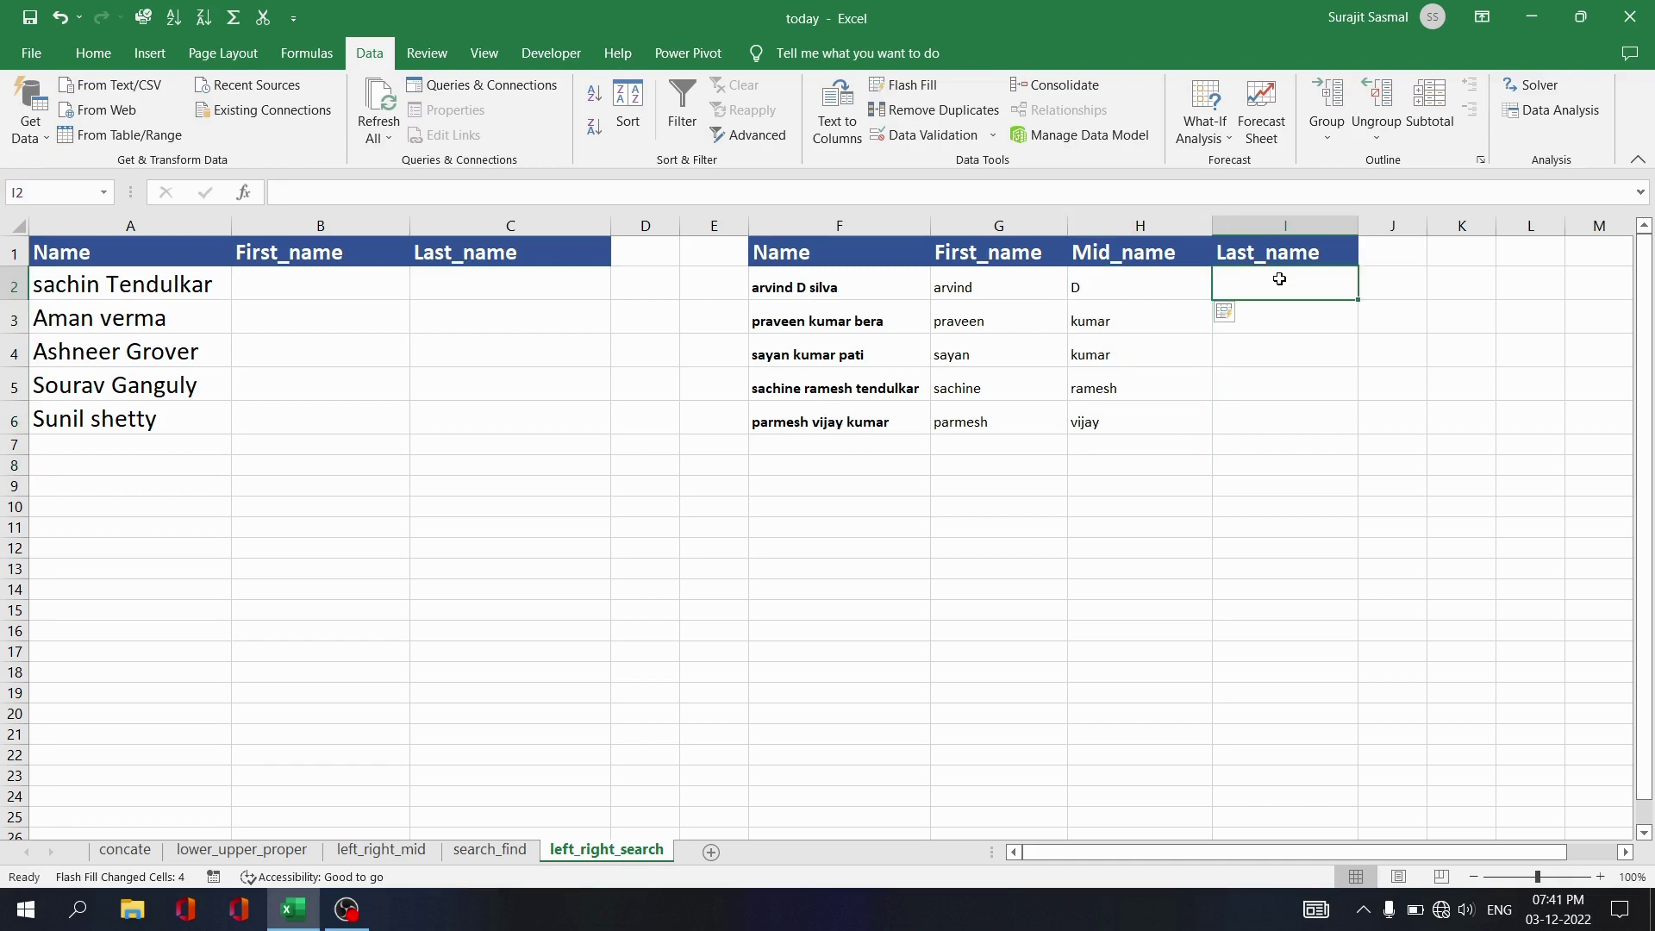
pyautogui.write('silva')
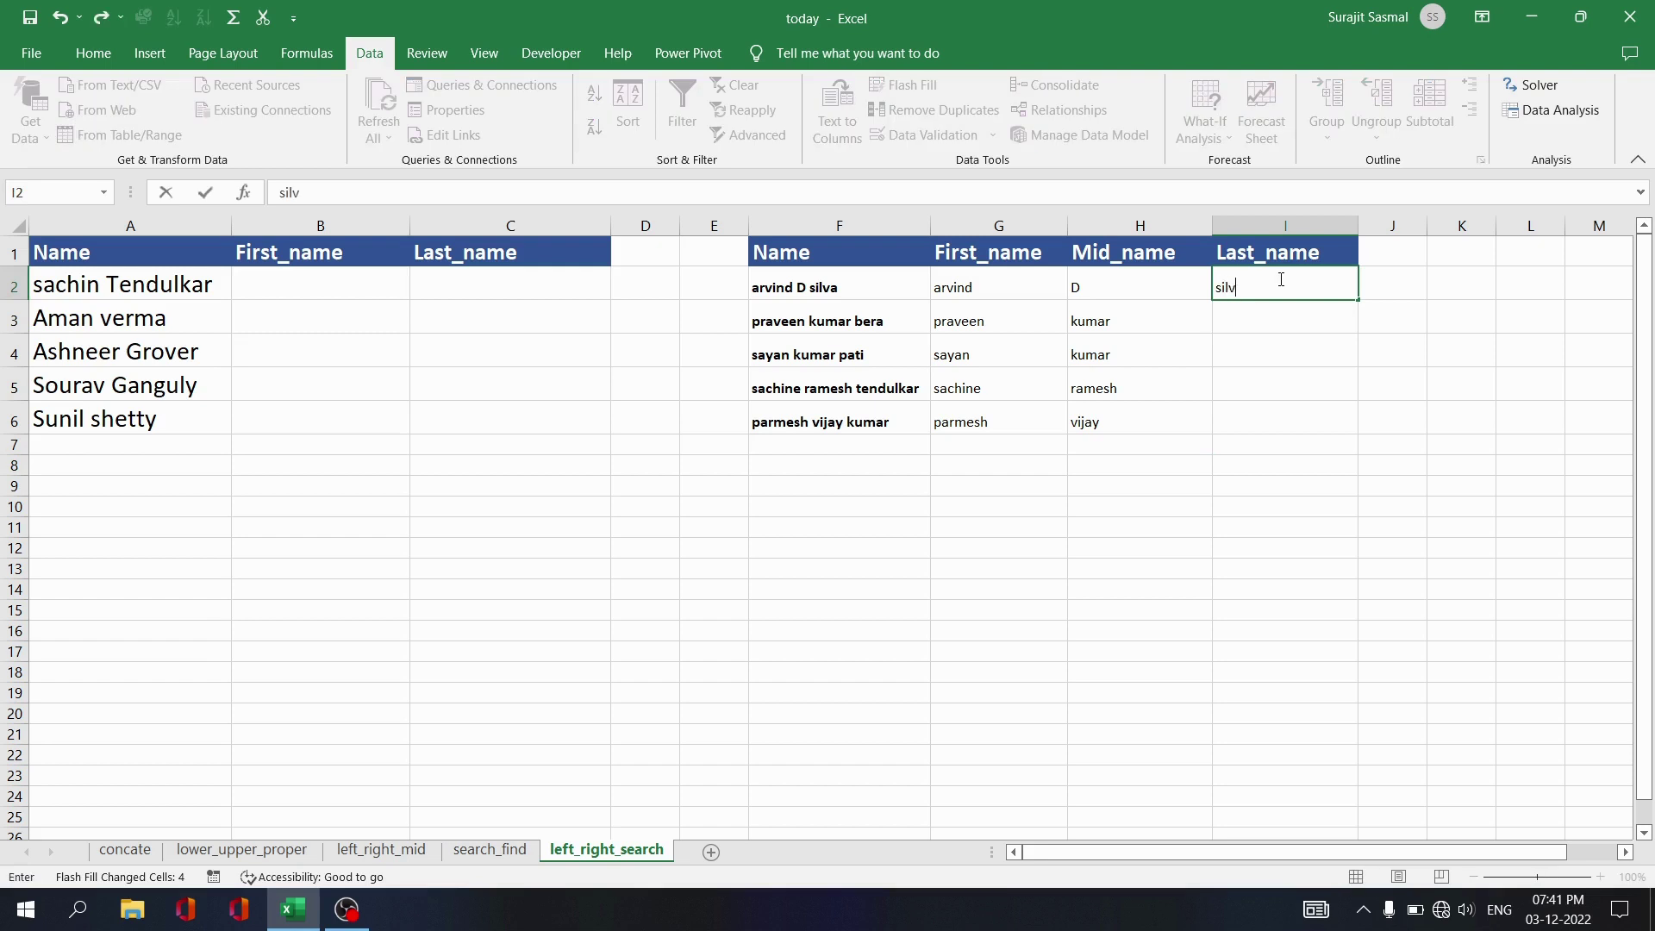
pyautogui.click(1332, 357)
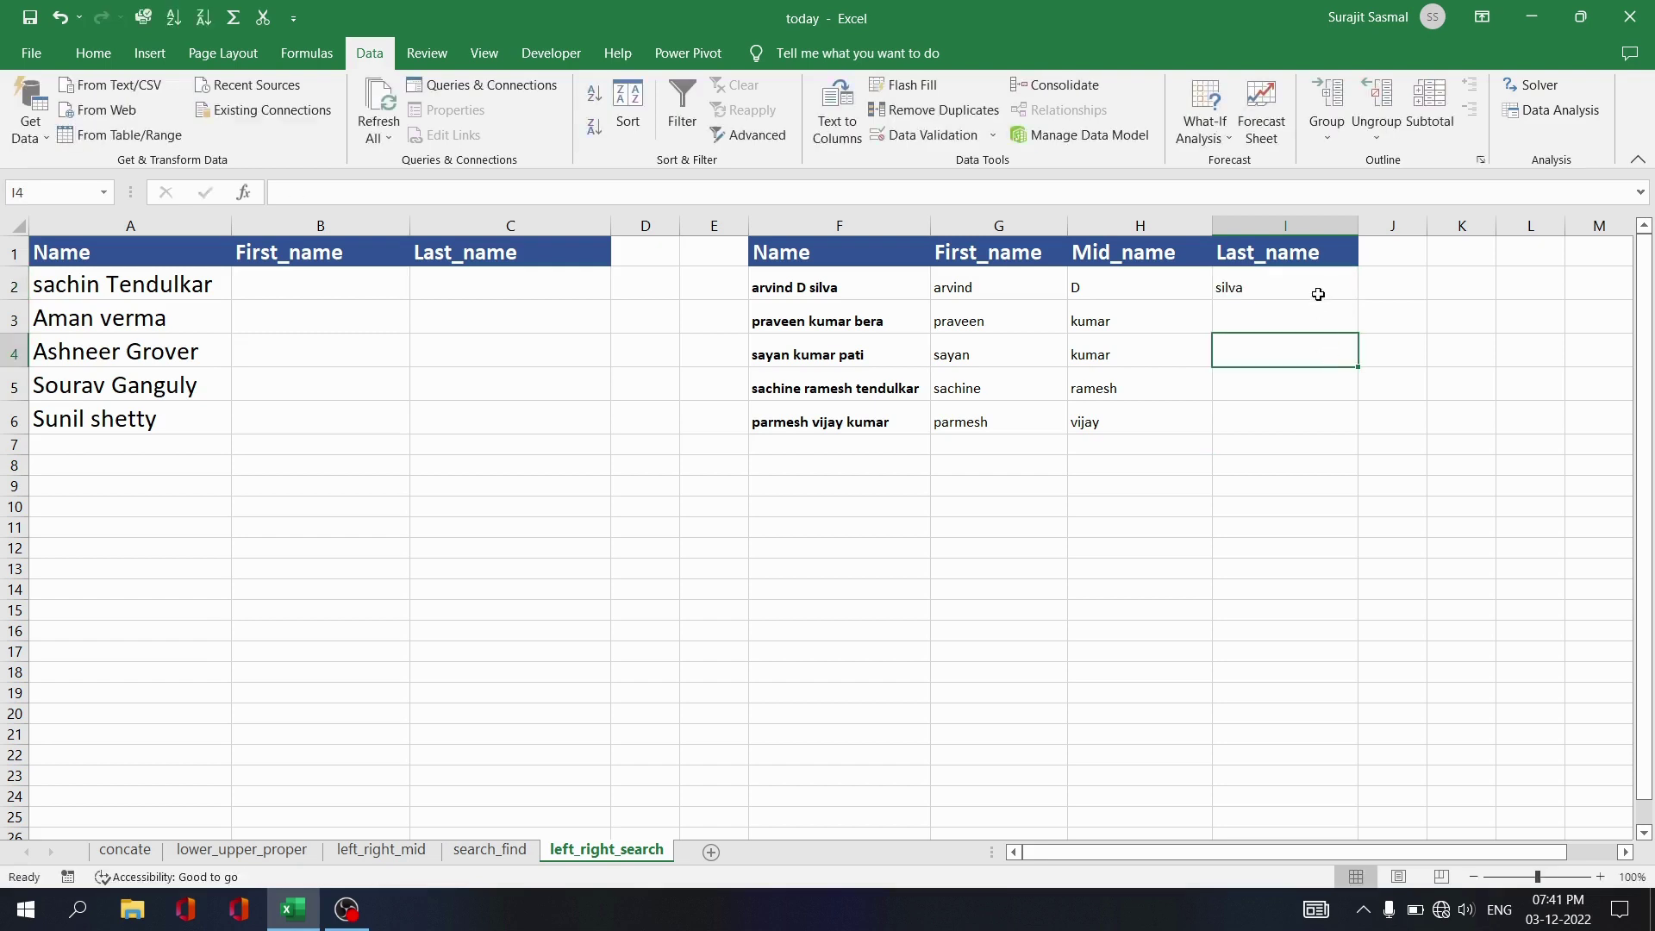
pyautogui.moveTo(1318, 276); pyautogui.dragTo(1311, 412)
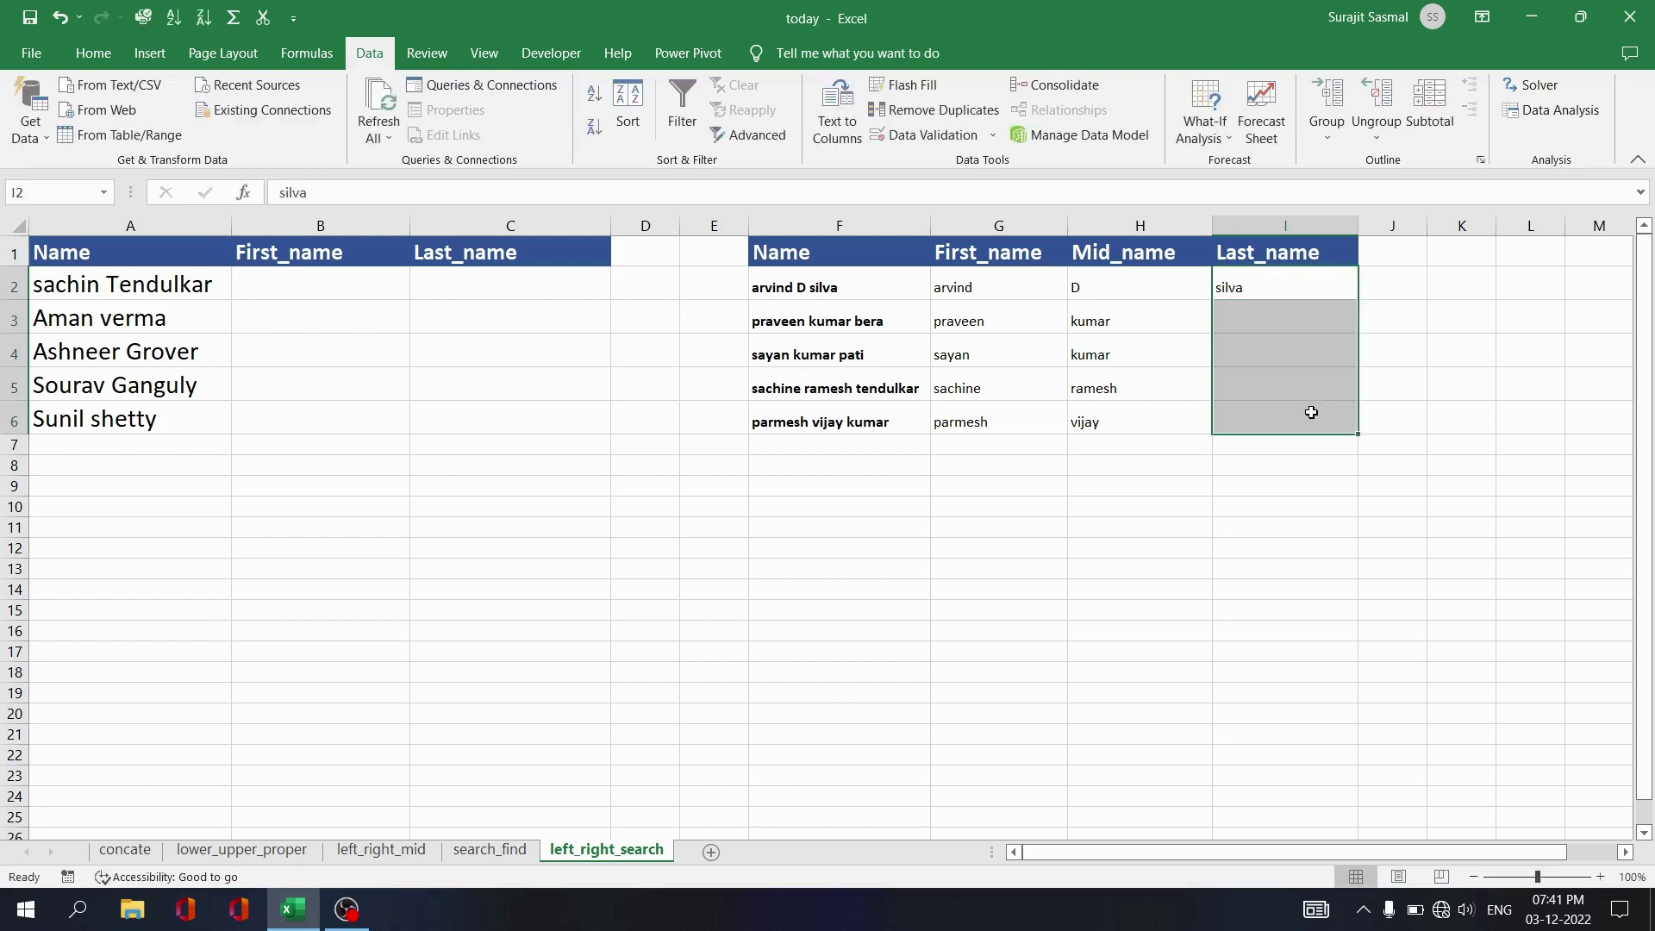
pyautogui.hotkey('ctrl', 'e')
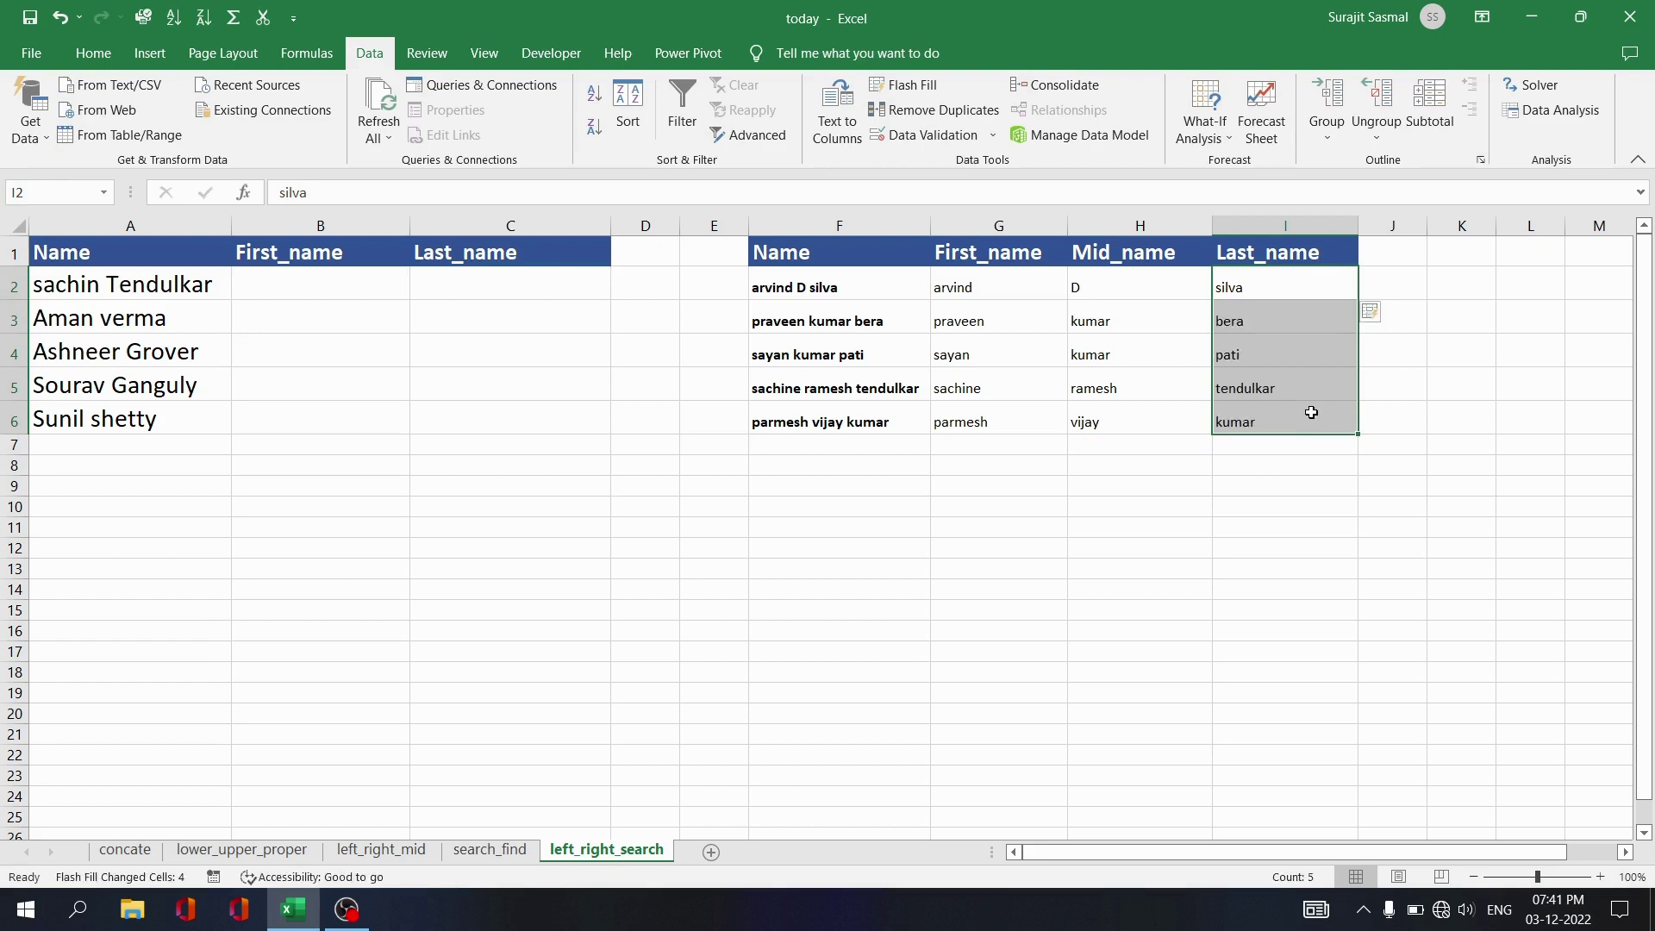
pyautogui.click(1252, 473)
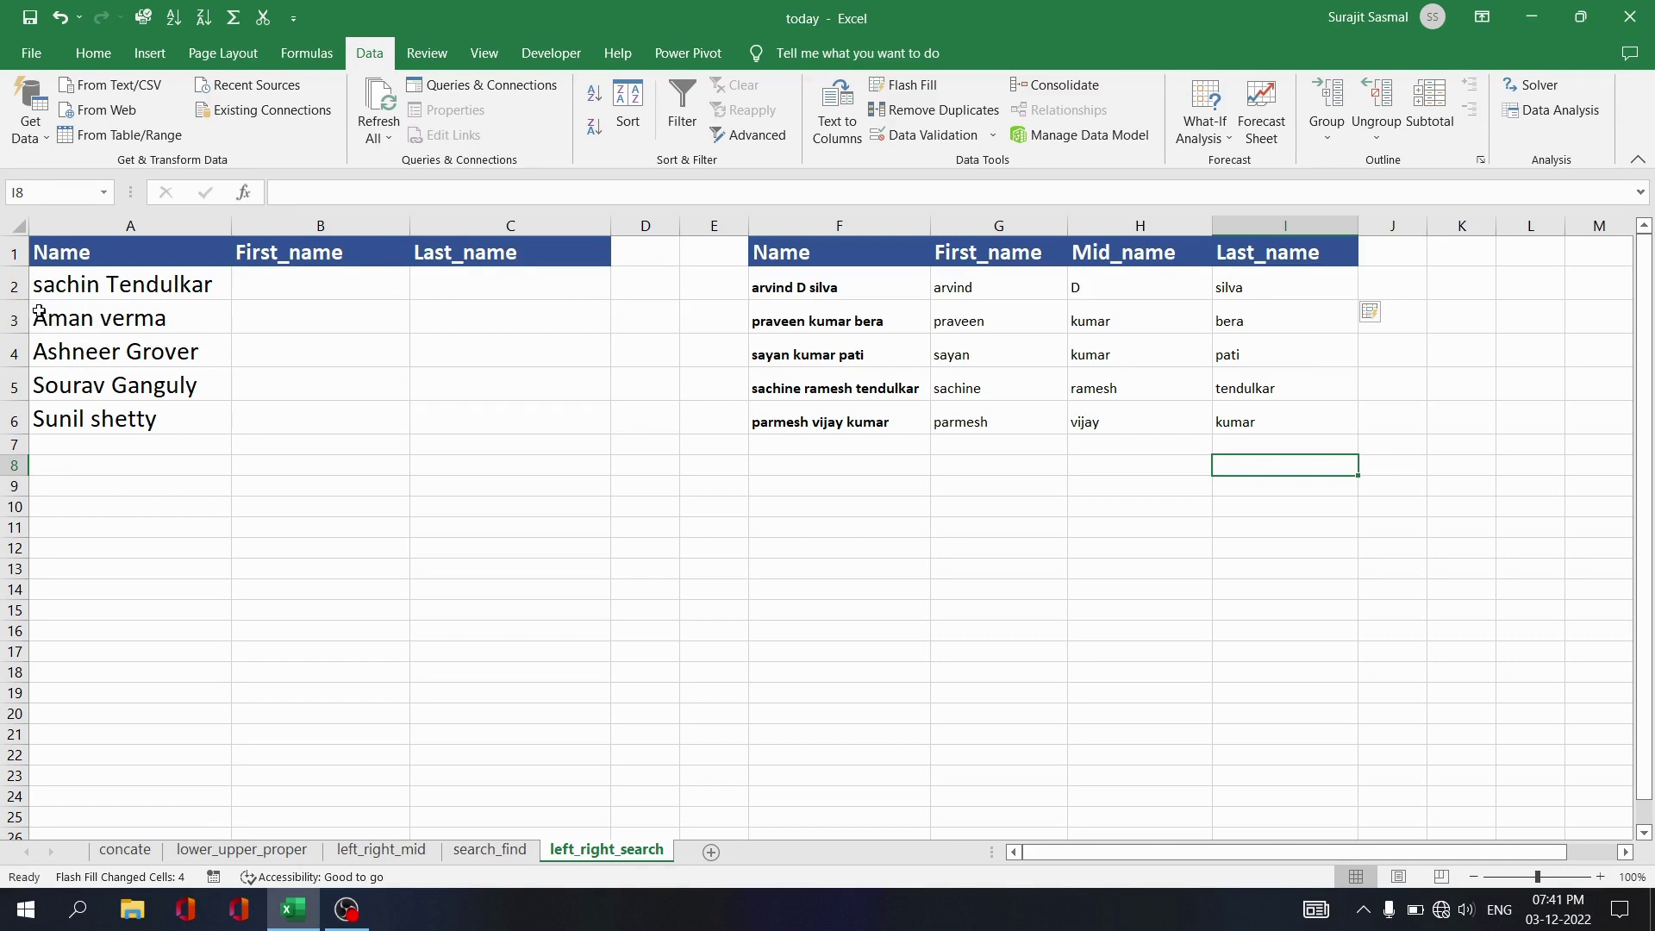
# Start a LEFT formula in B2 with A2 as its text.
pyautogui.click(289, 284)
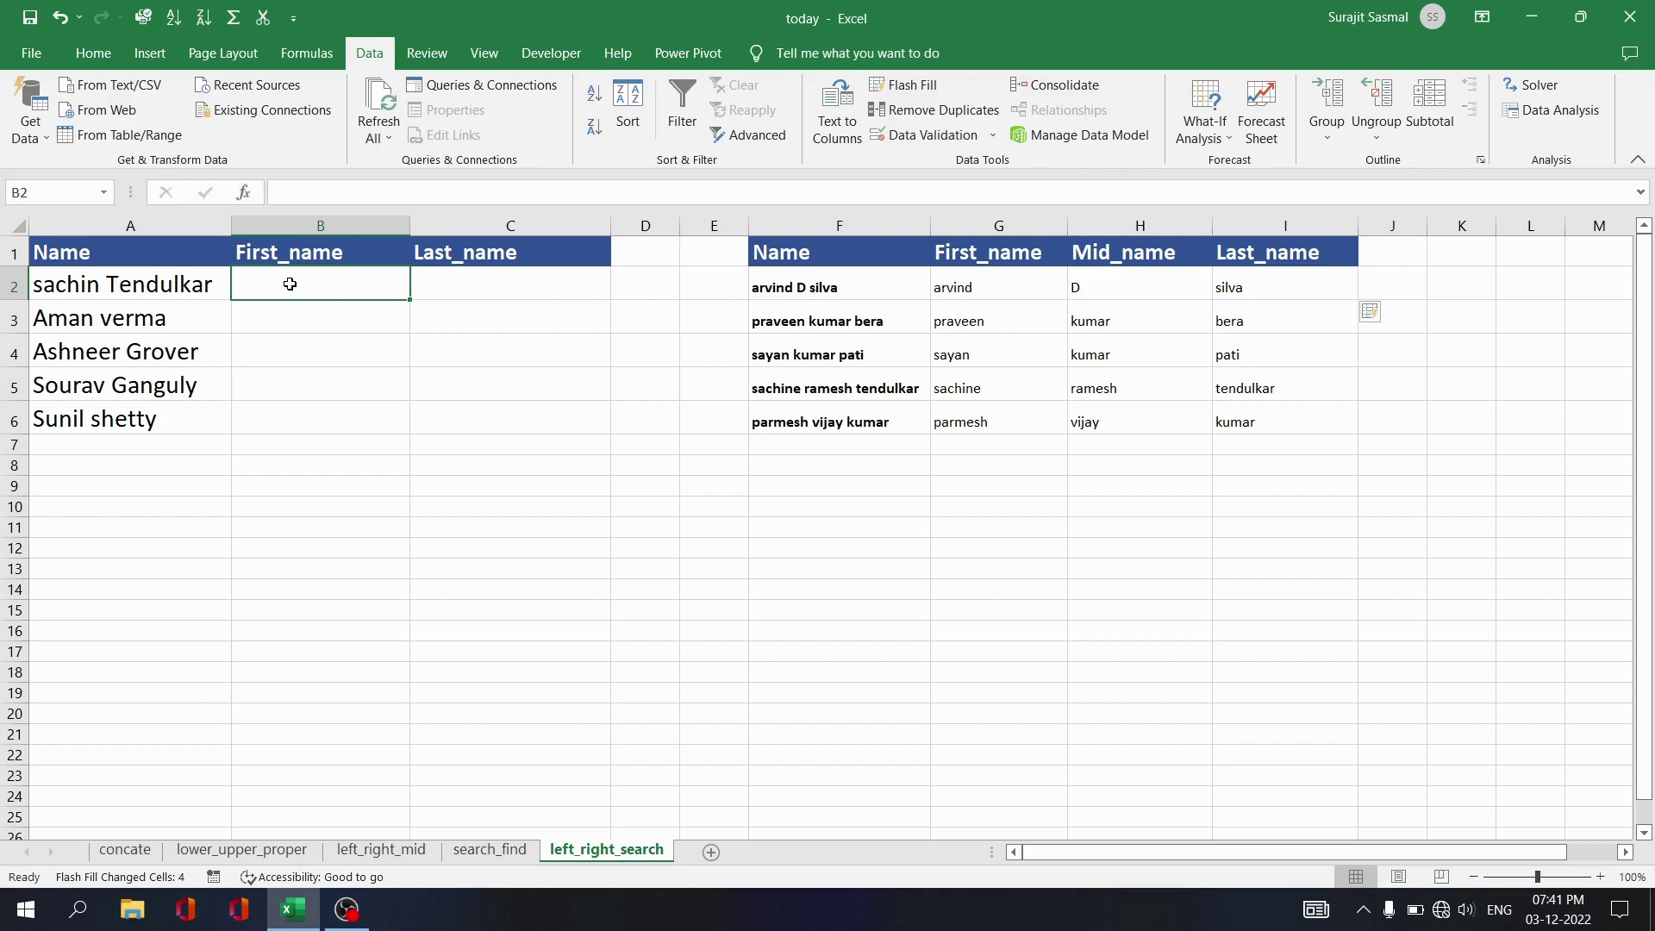
pyautogui.write('=')
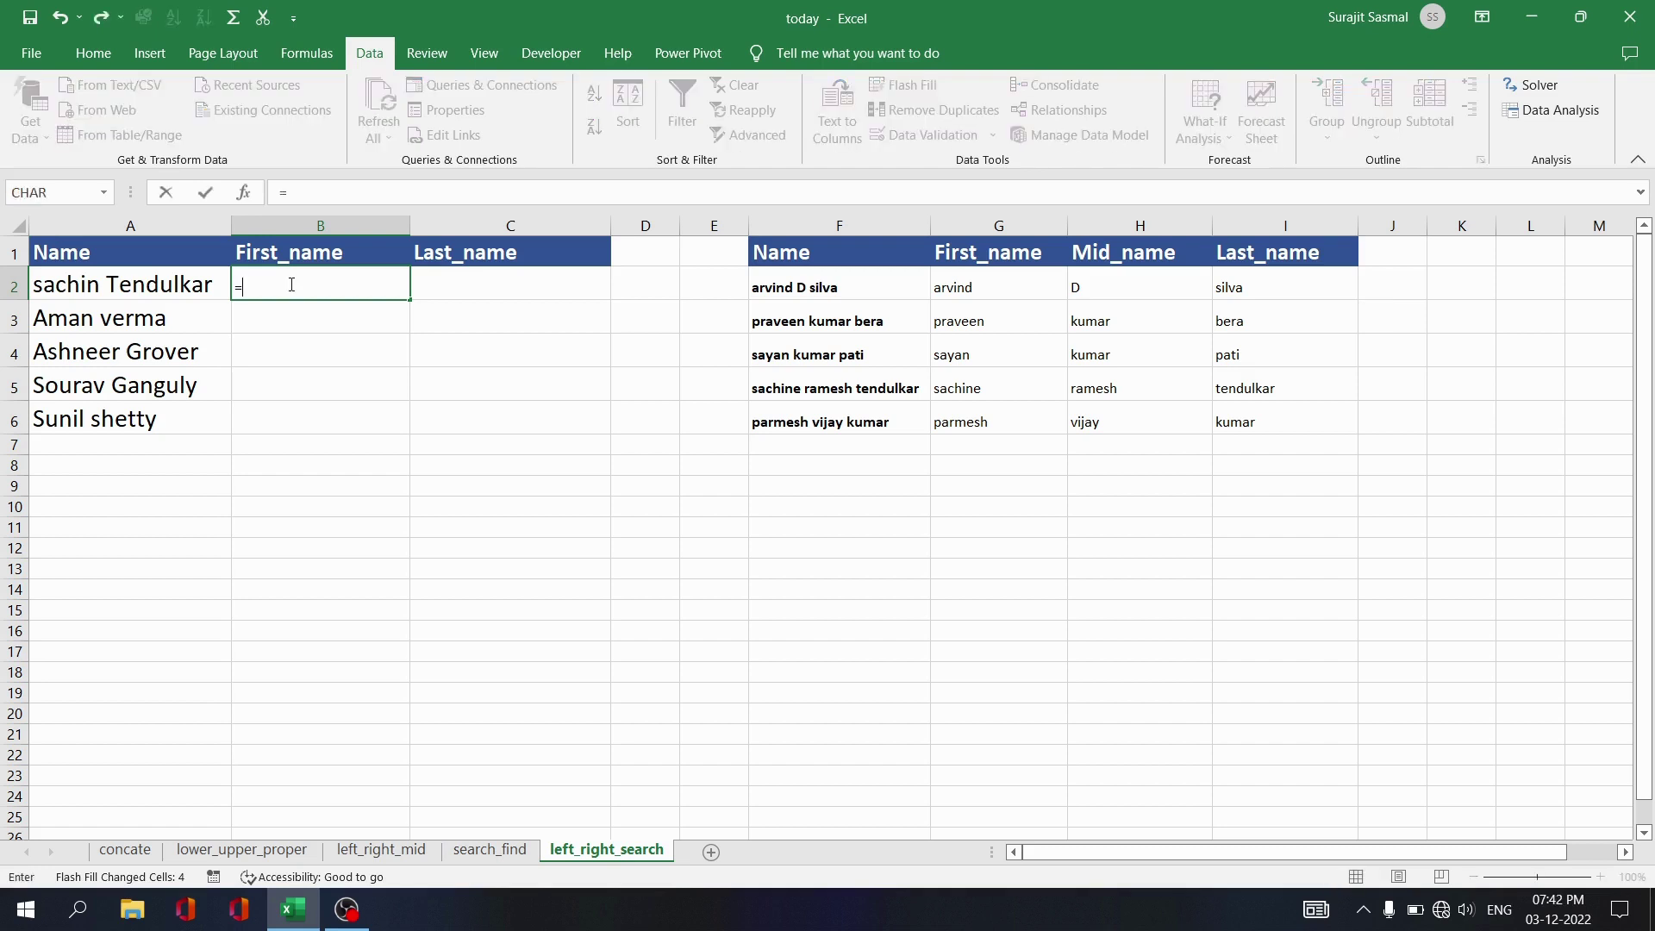
pyautogui.write('left(')
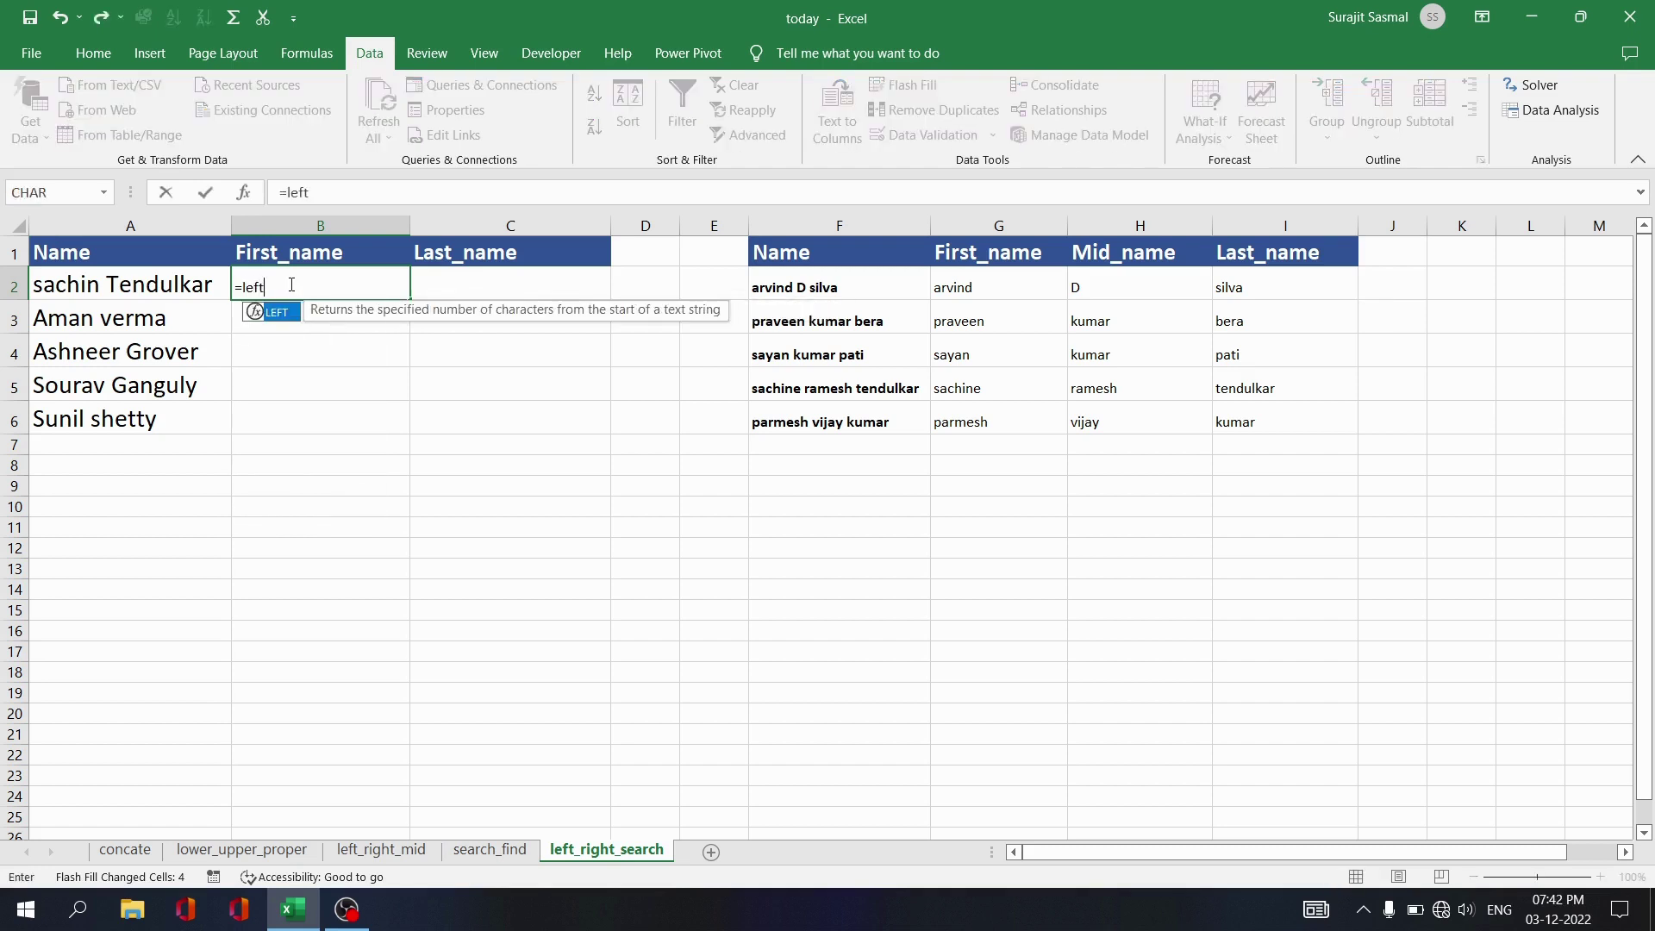
pyautogui.click(243, 193)
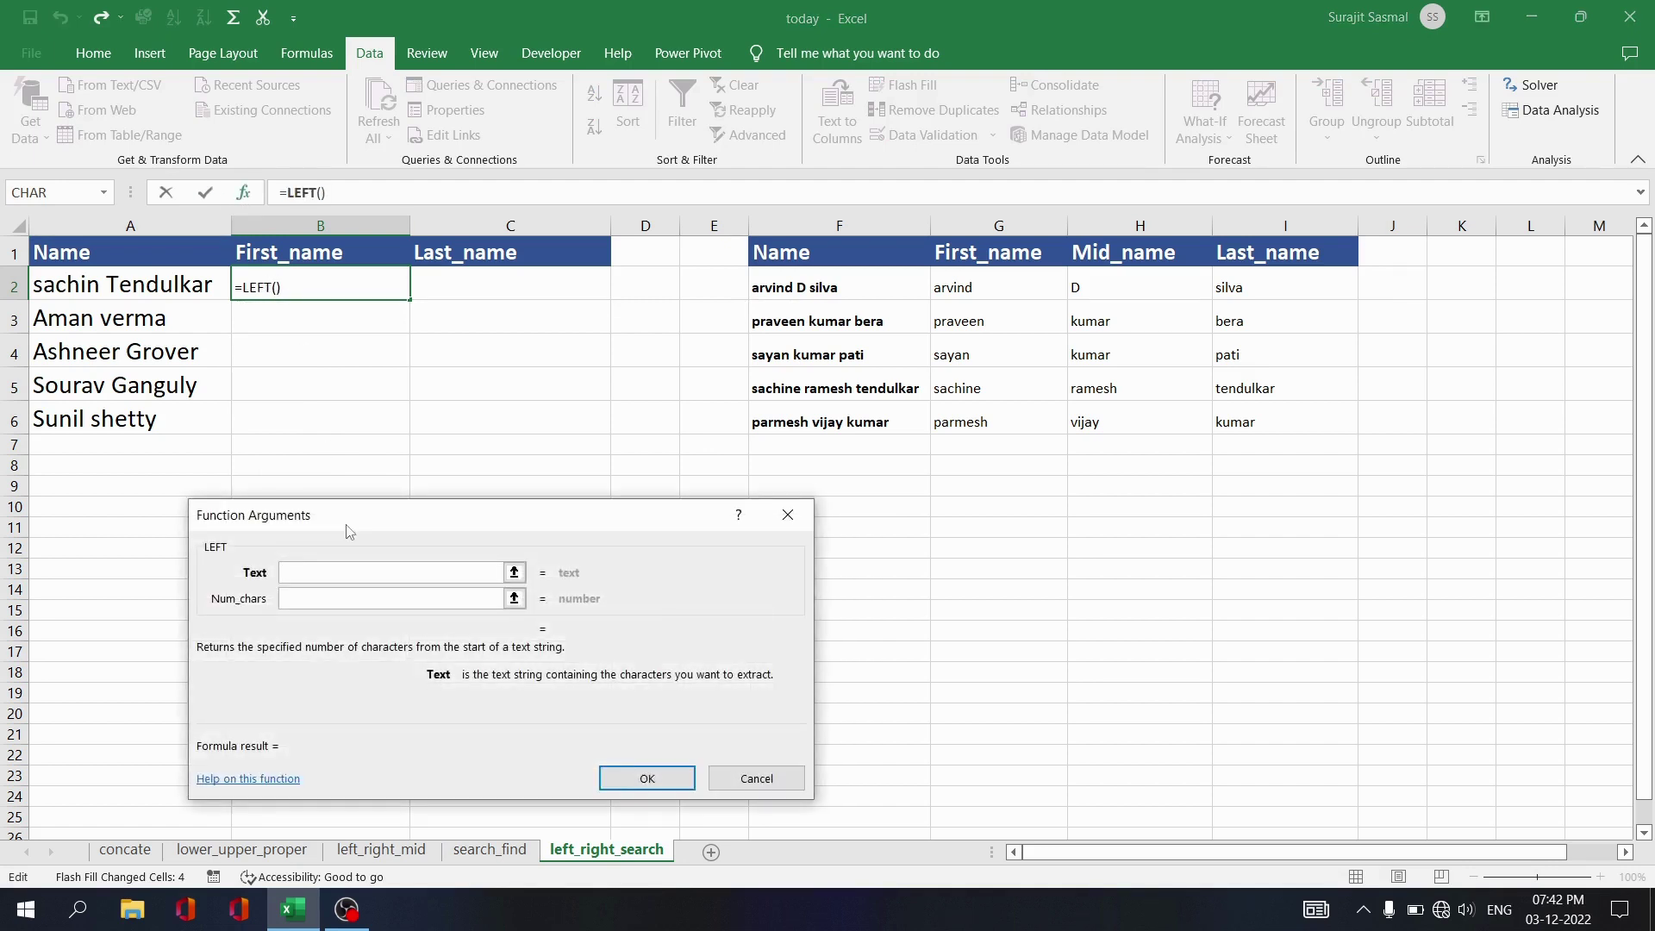
pyautogui.click(133, 283)
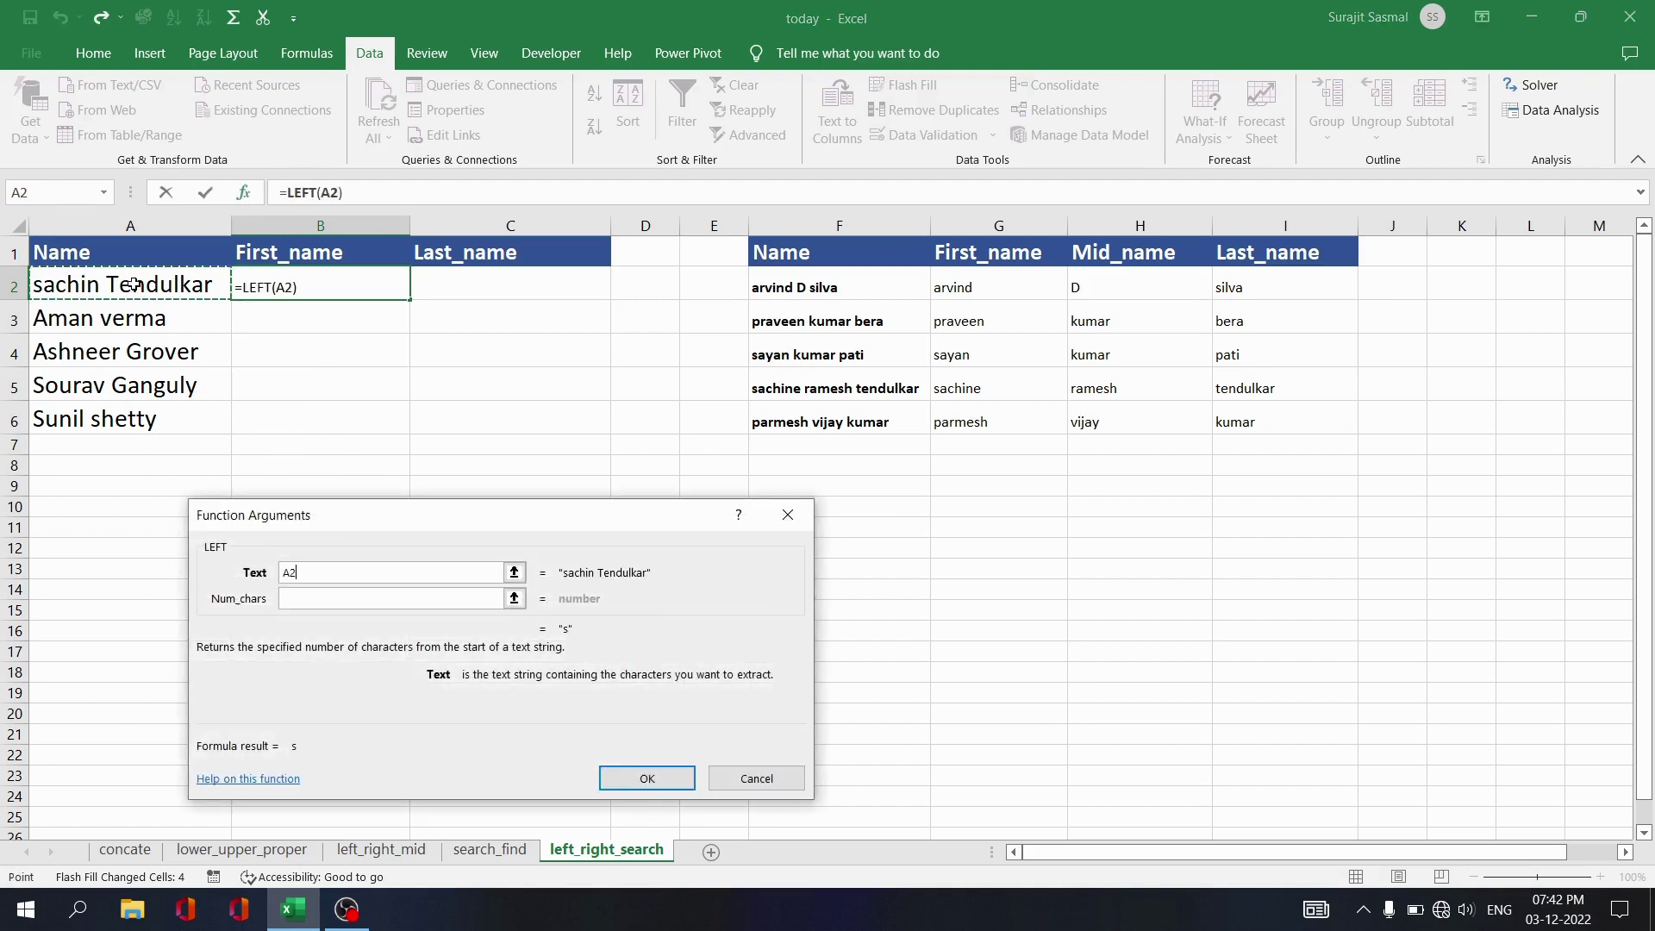
pyautogui.click(324, 599)
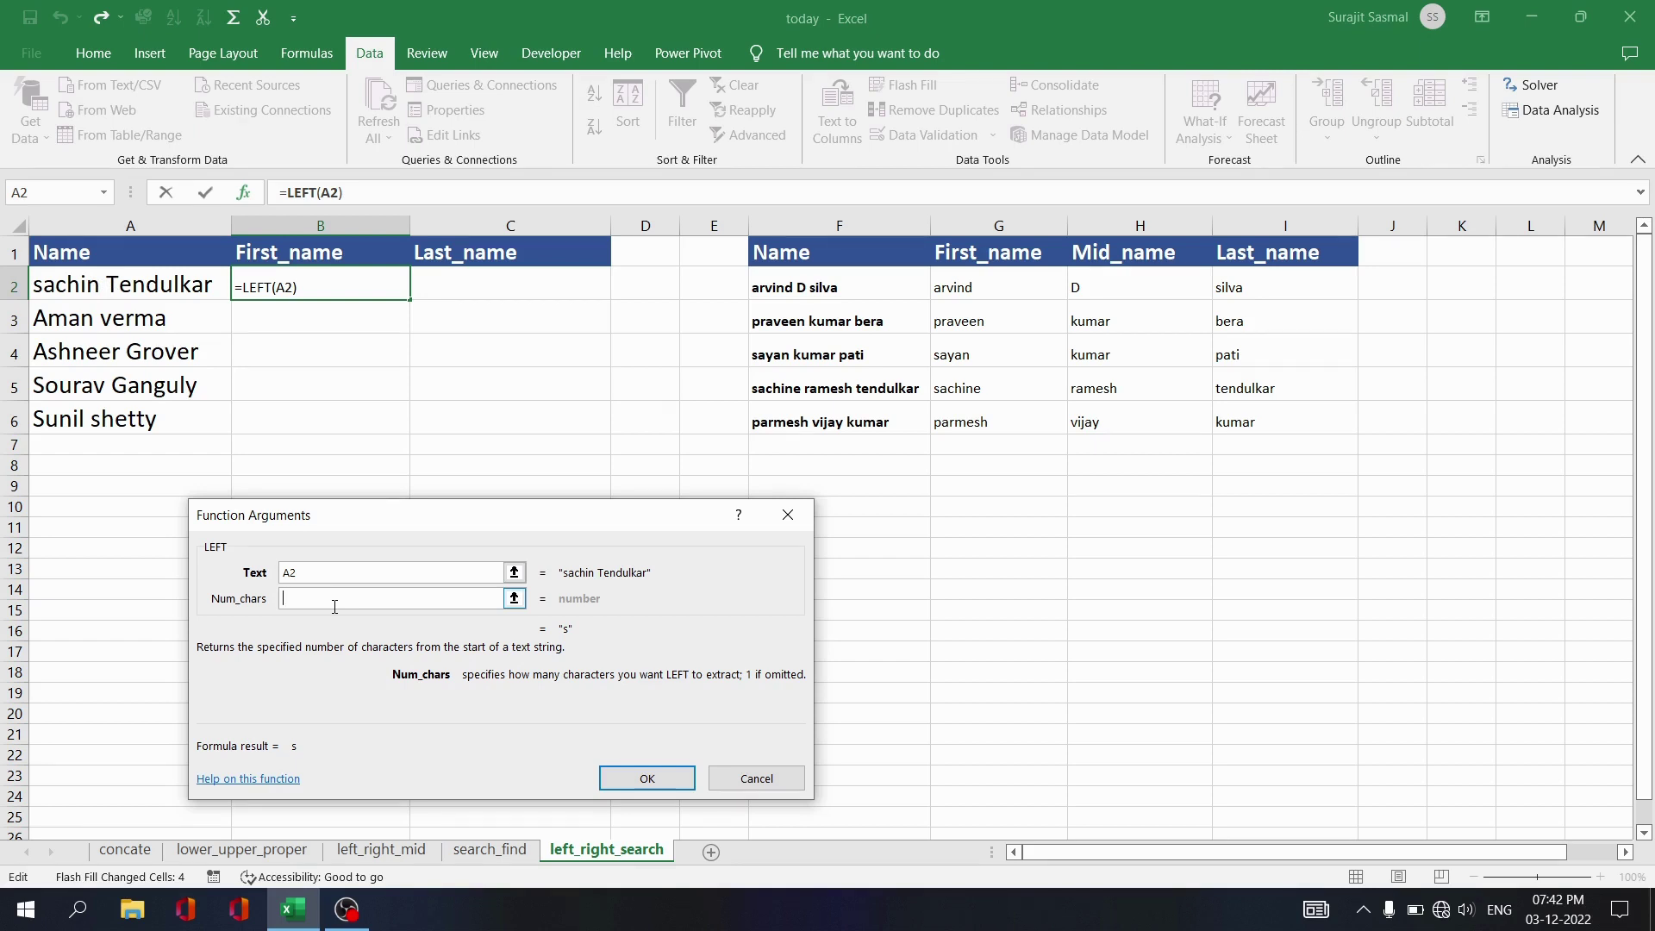
# Use SEARCH(" ",A2) as the character count and fill the formula down to B6.
pyautogui.write('search(')
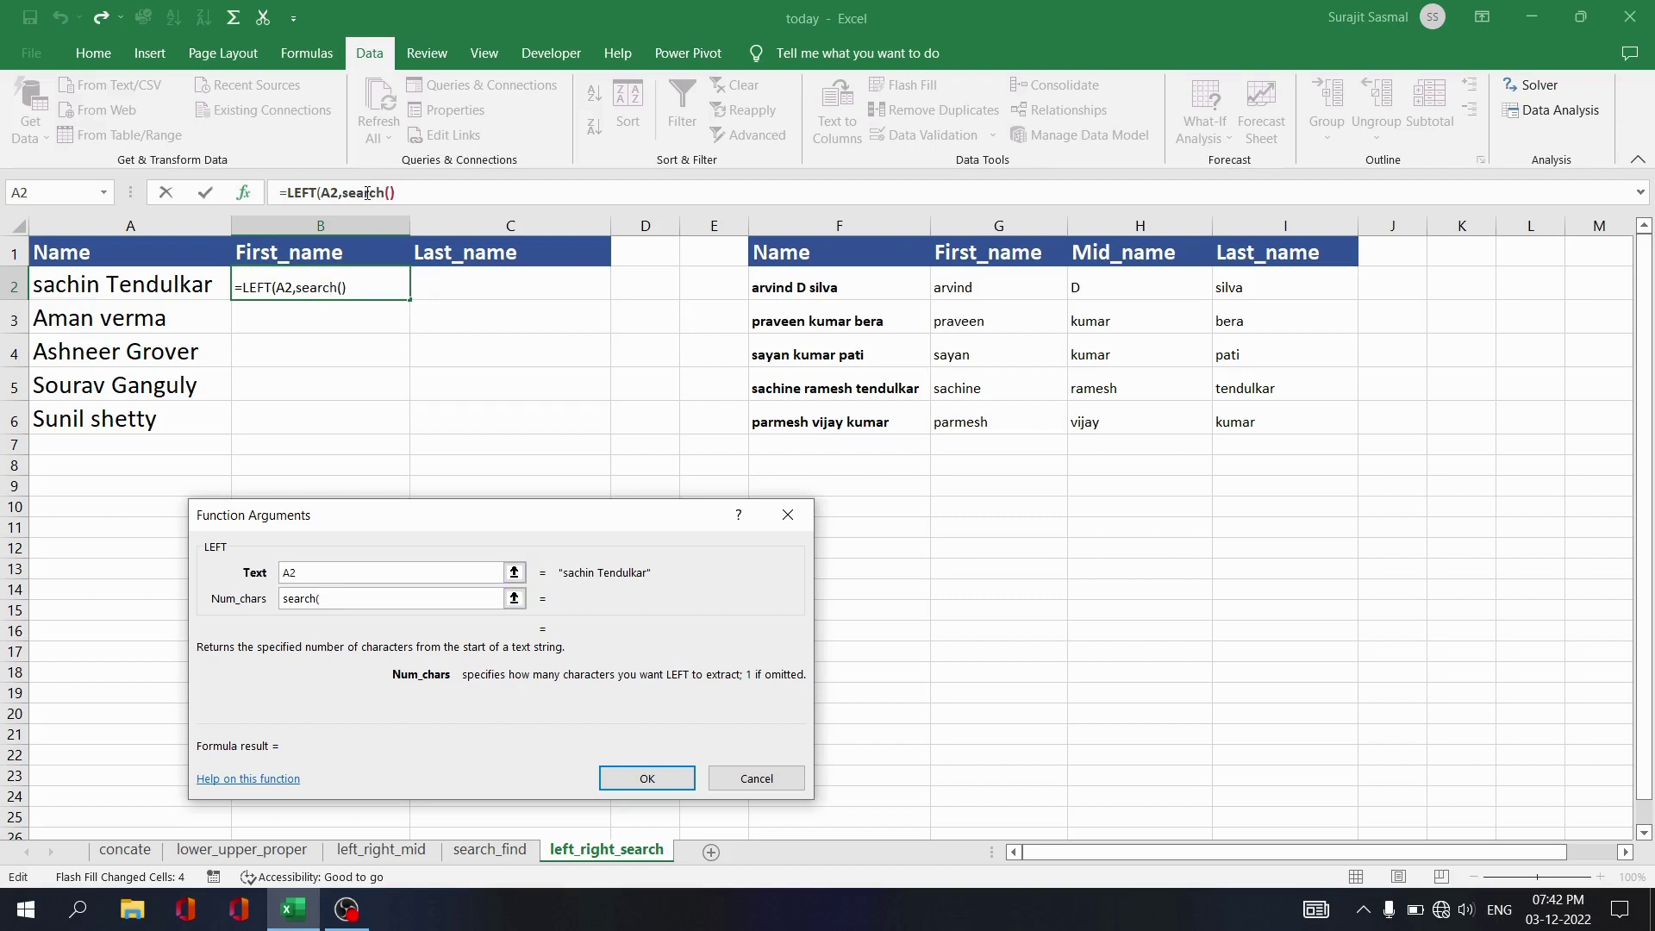
pyautogui.click(367, 193)
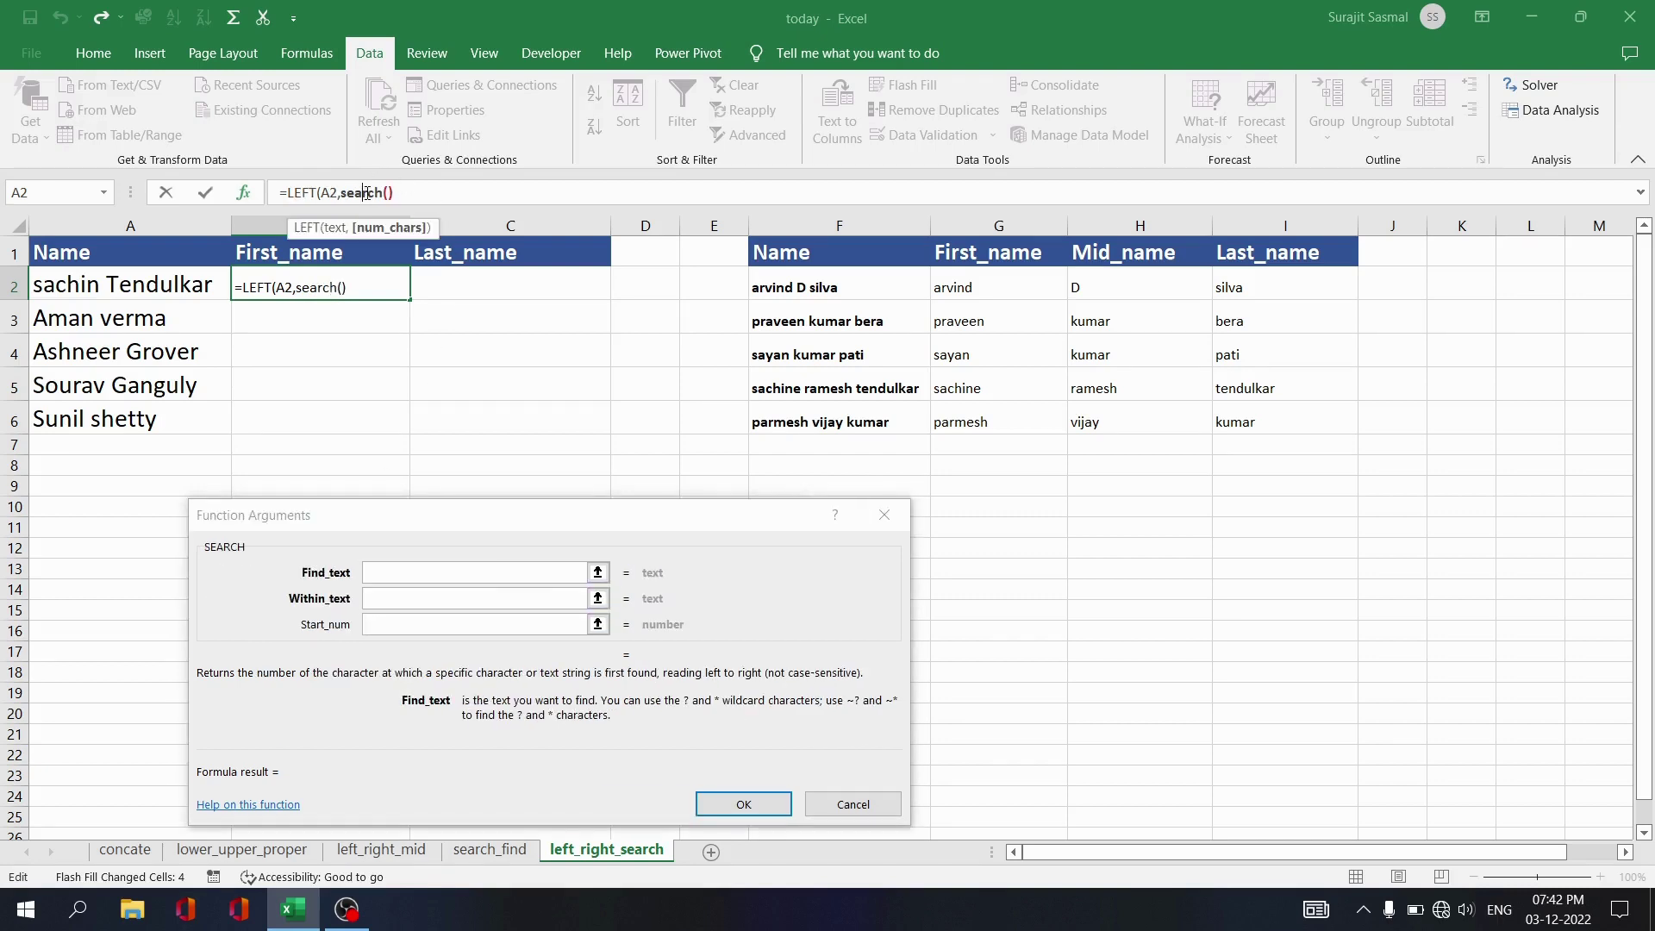
pyautogui.click(418, 572)
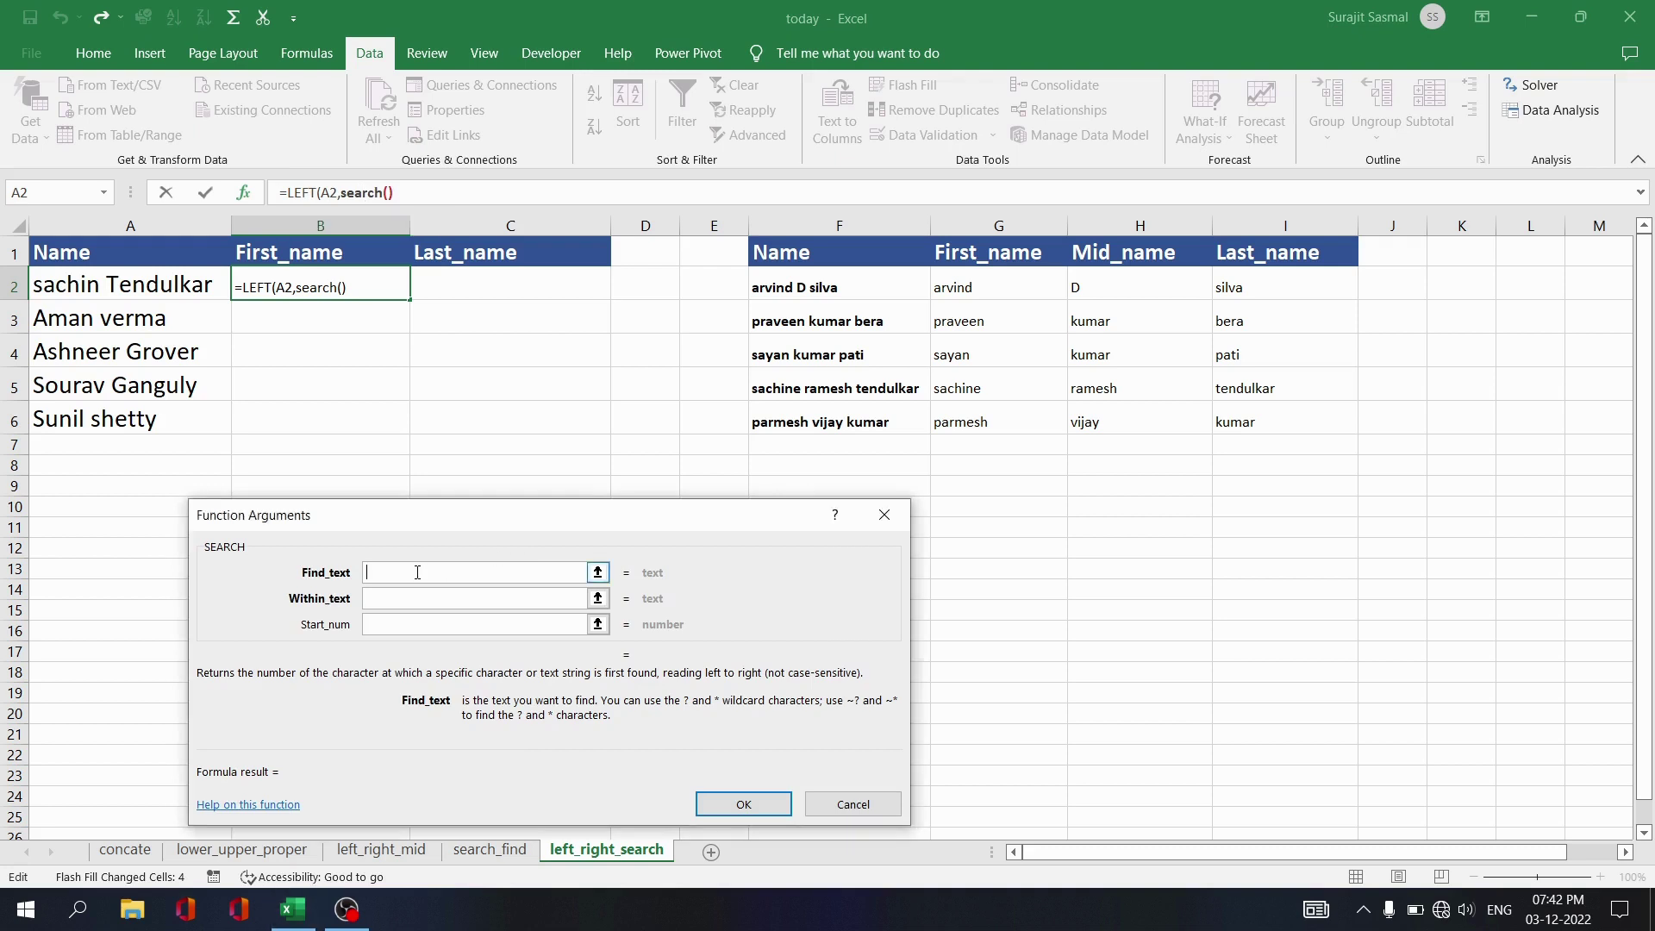
pyautogui.write('" "')
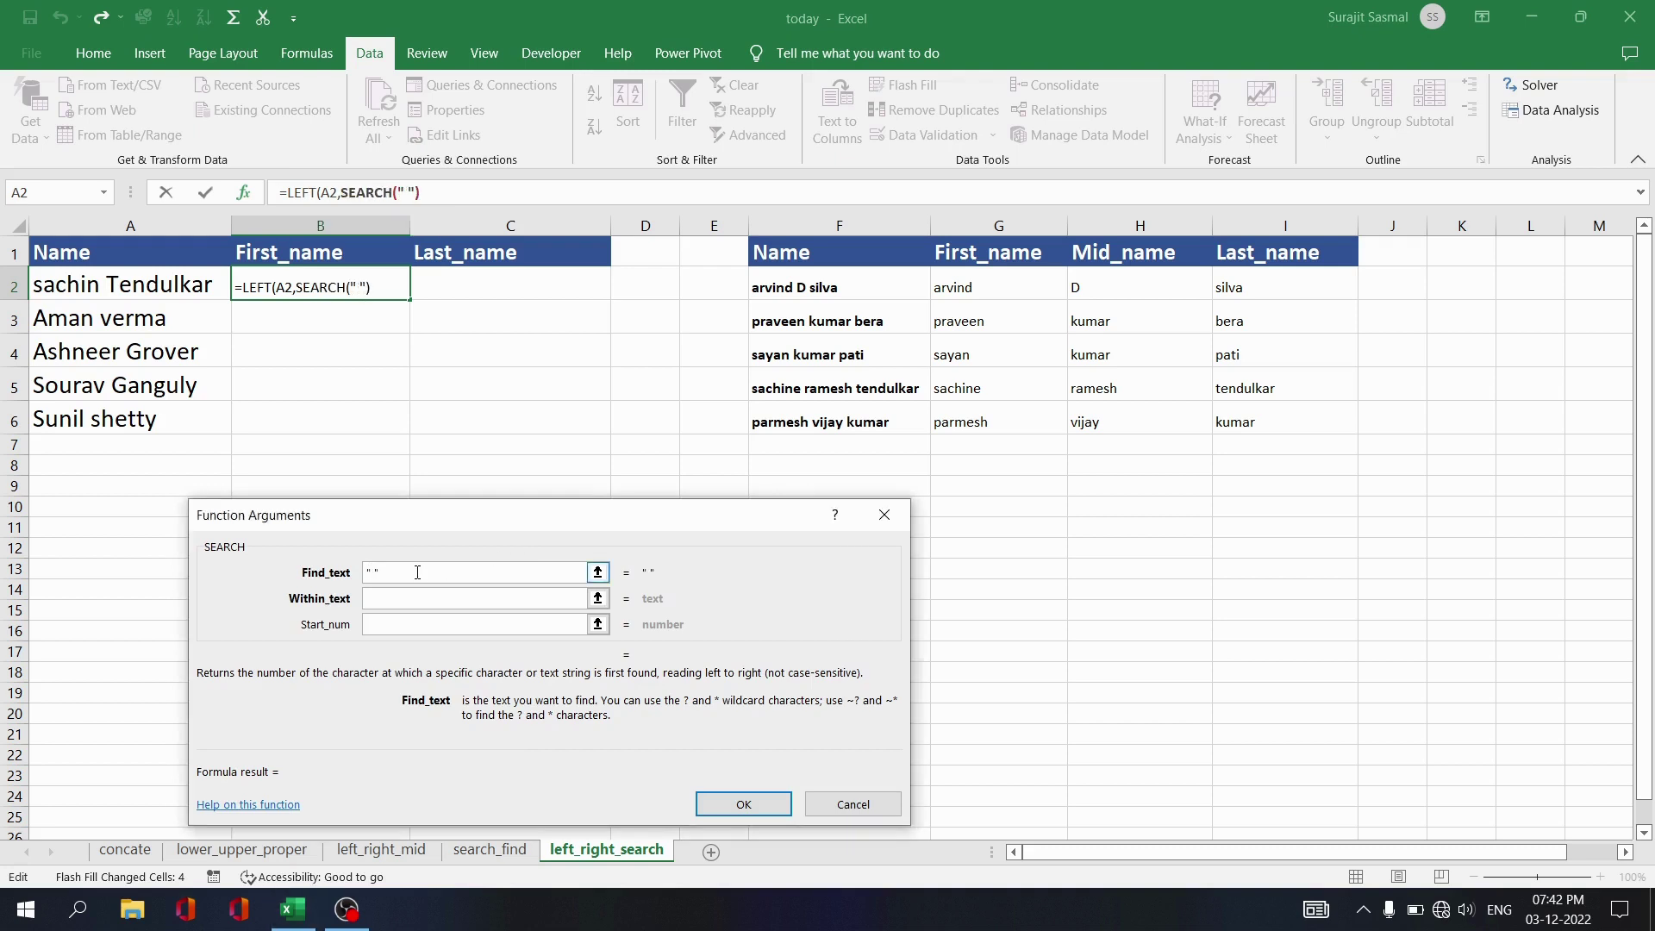
pyautogui.click(417, 597)
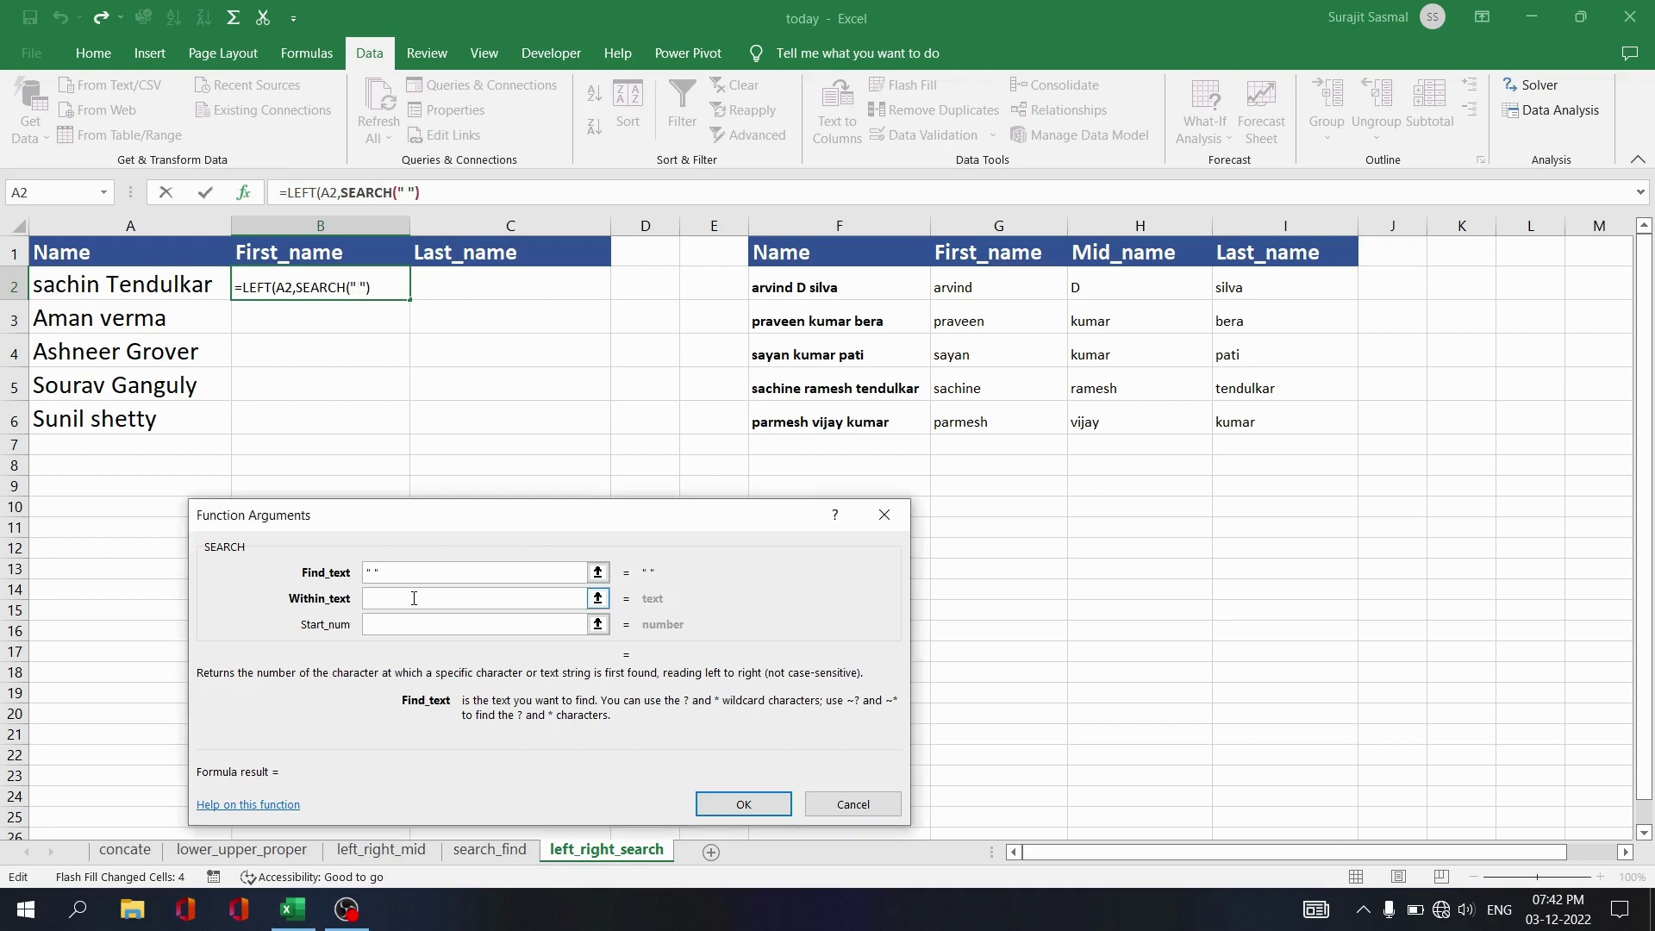
pyautogui.click(185, 295)
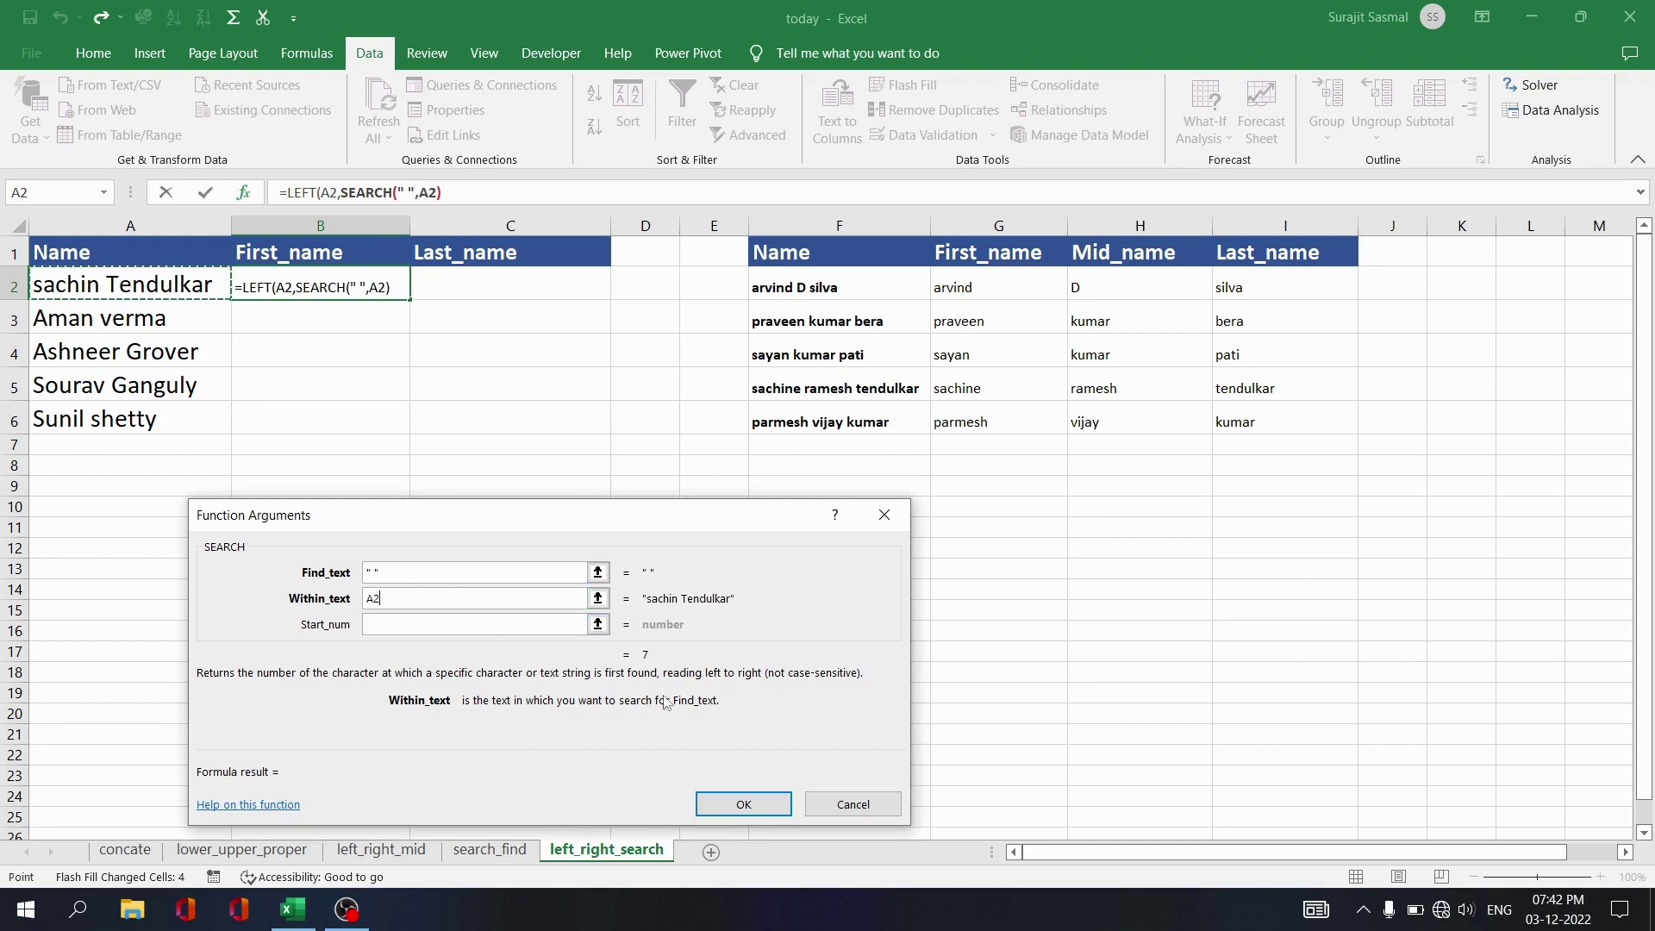
pyautogui.click(290, 191)
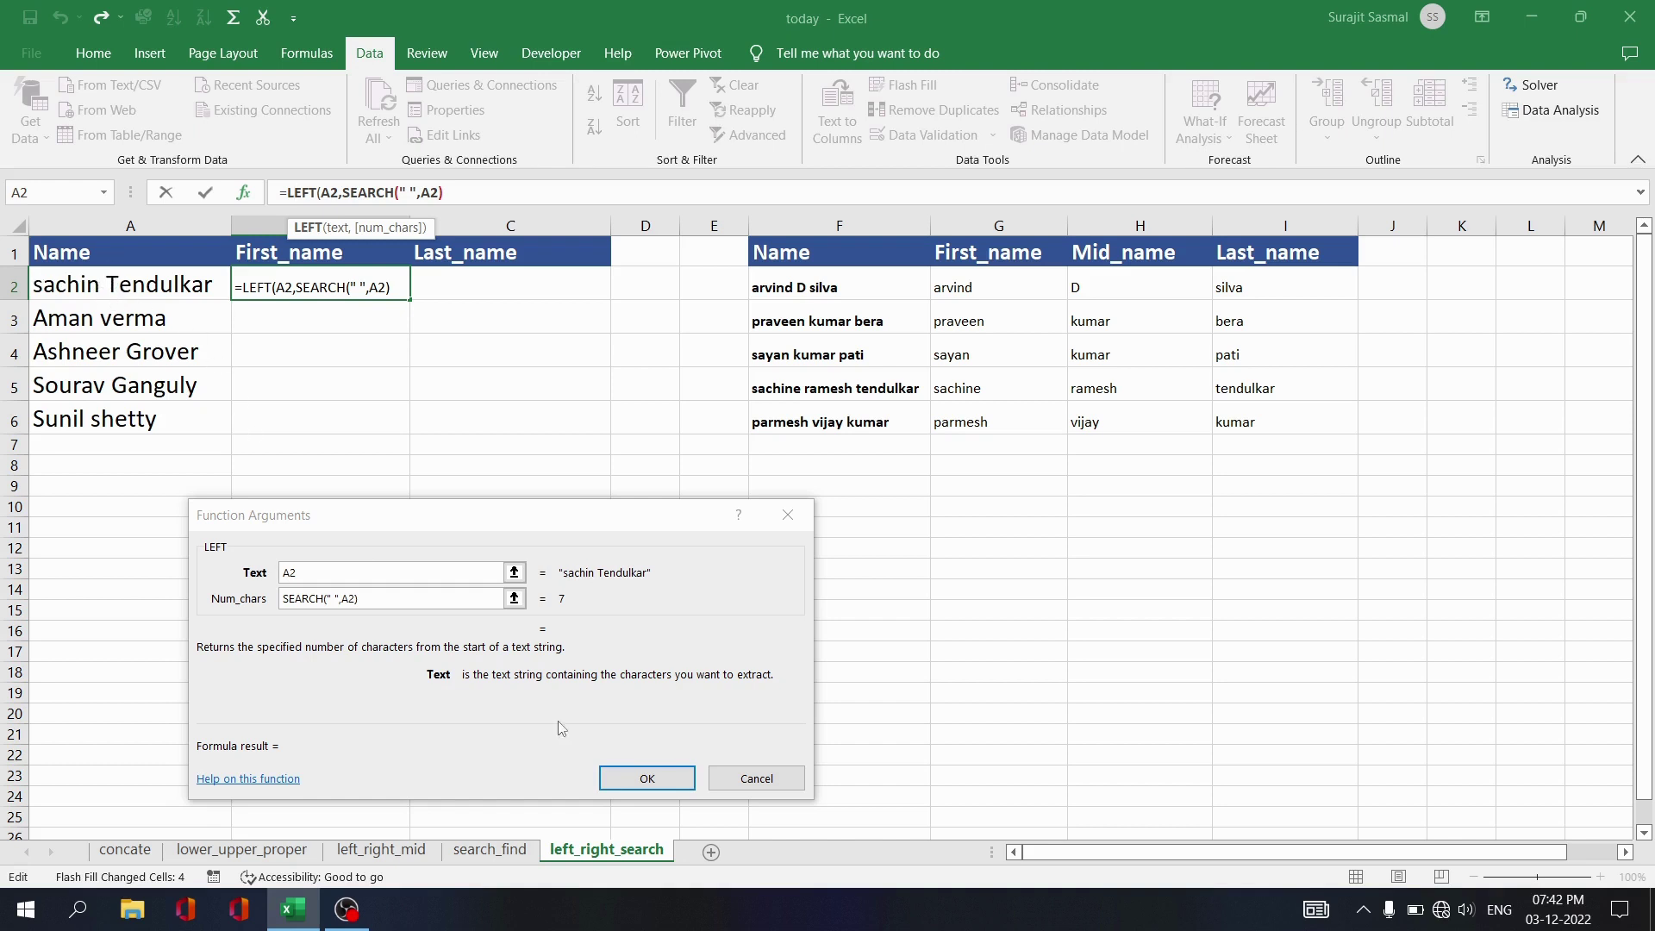
pyautogui.click(646, 776)
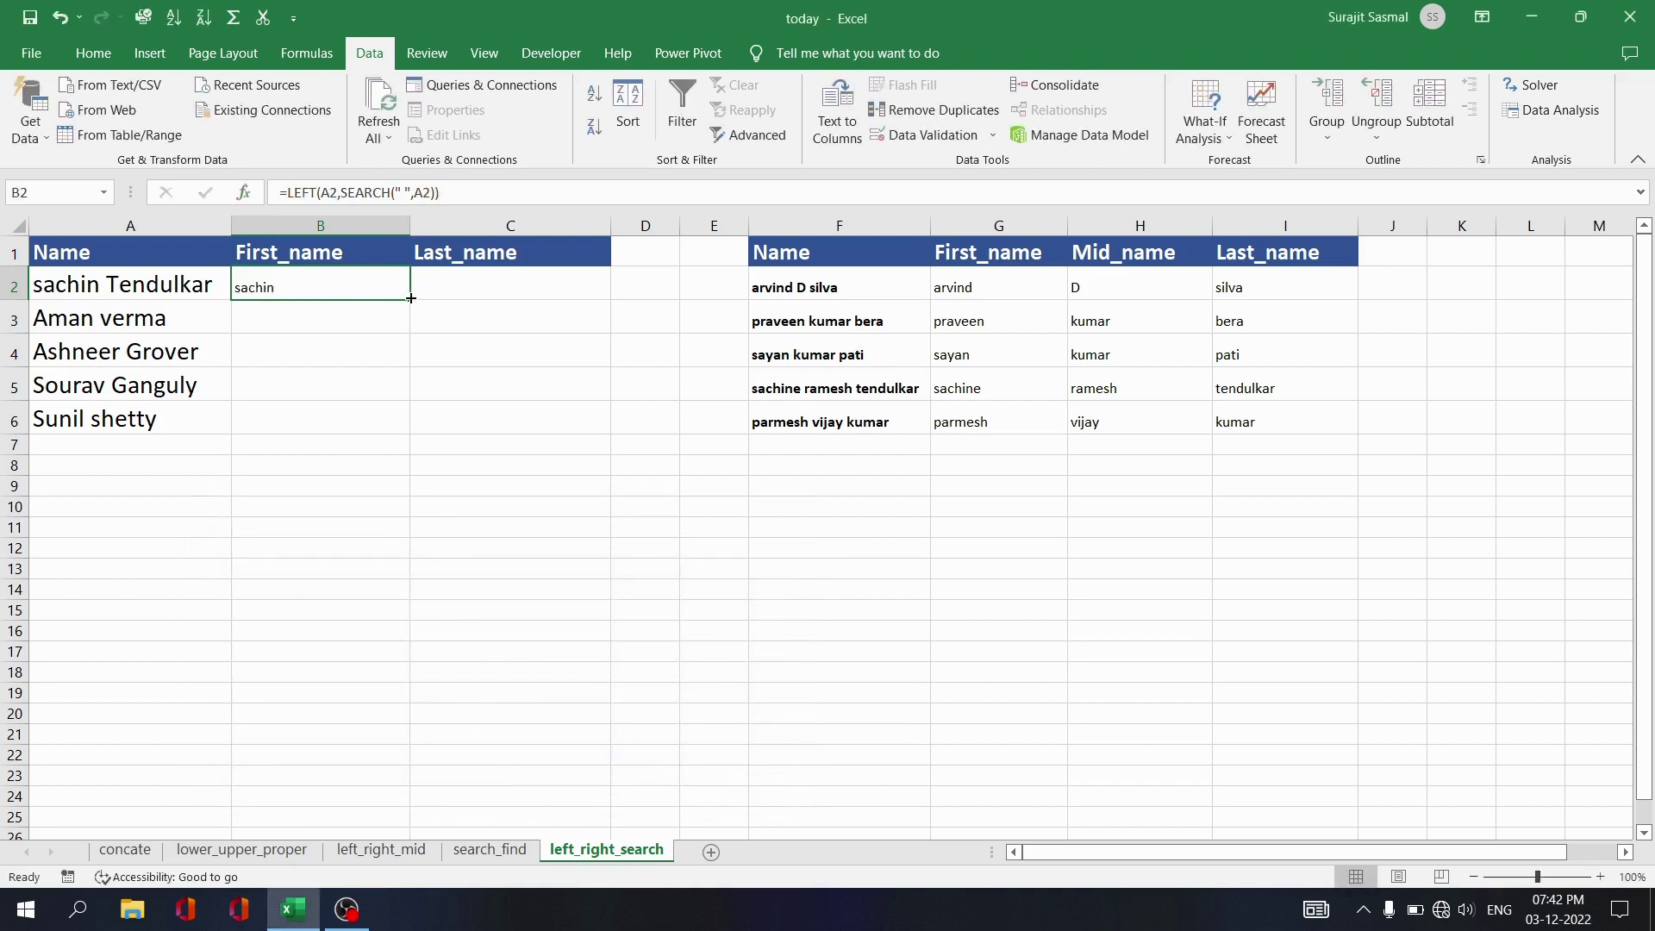
pyautogui.moveTo(412, 298); pyautogui.dragTo(411, 435)
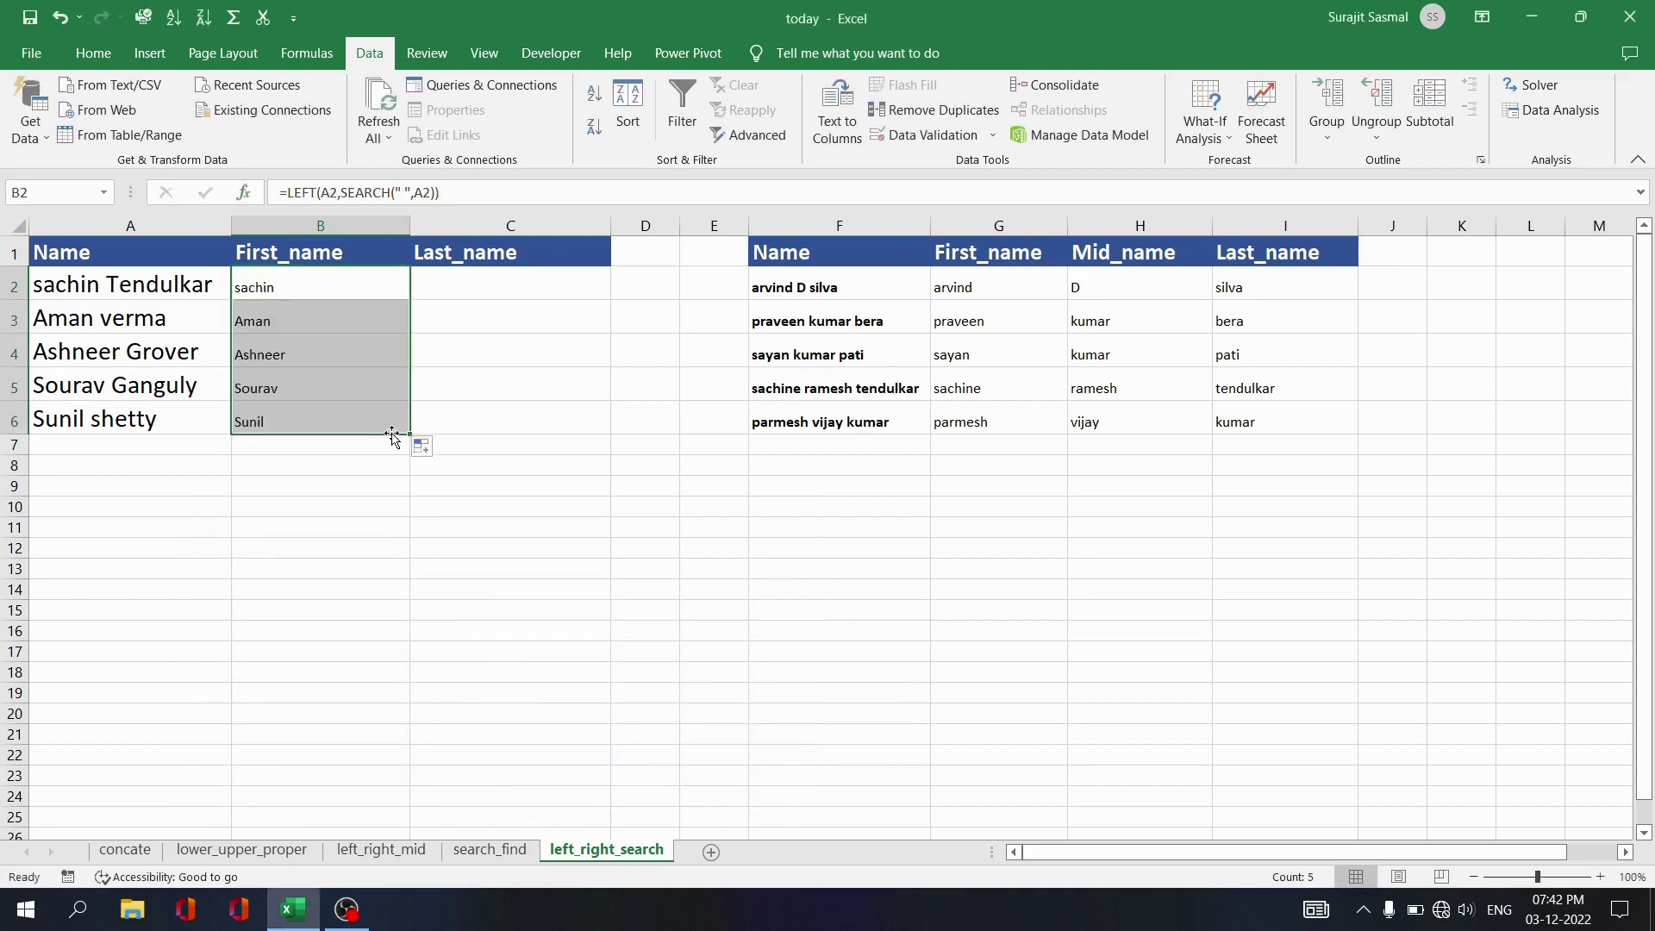
pyautogui.click(380, 542)
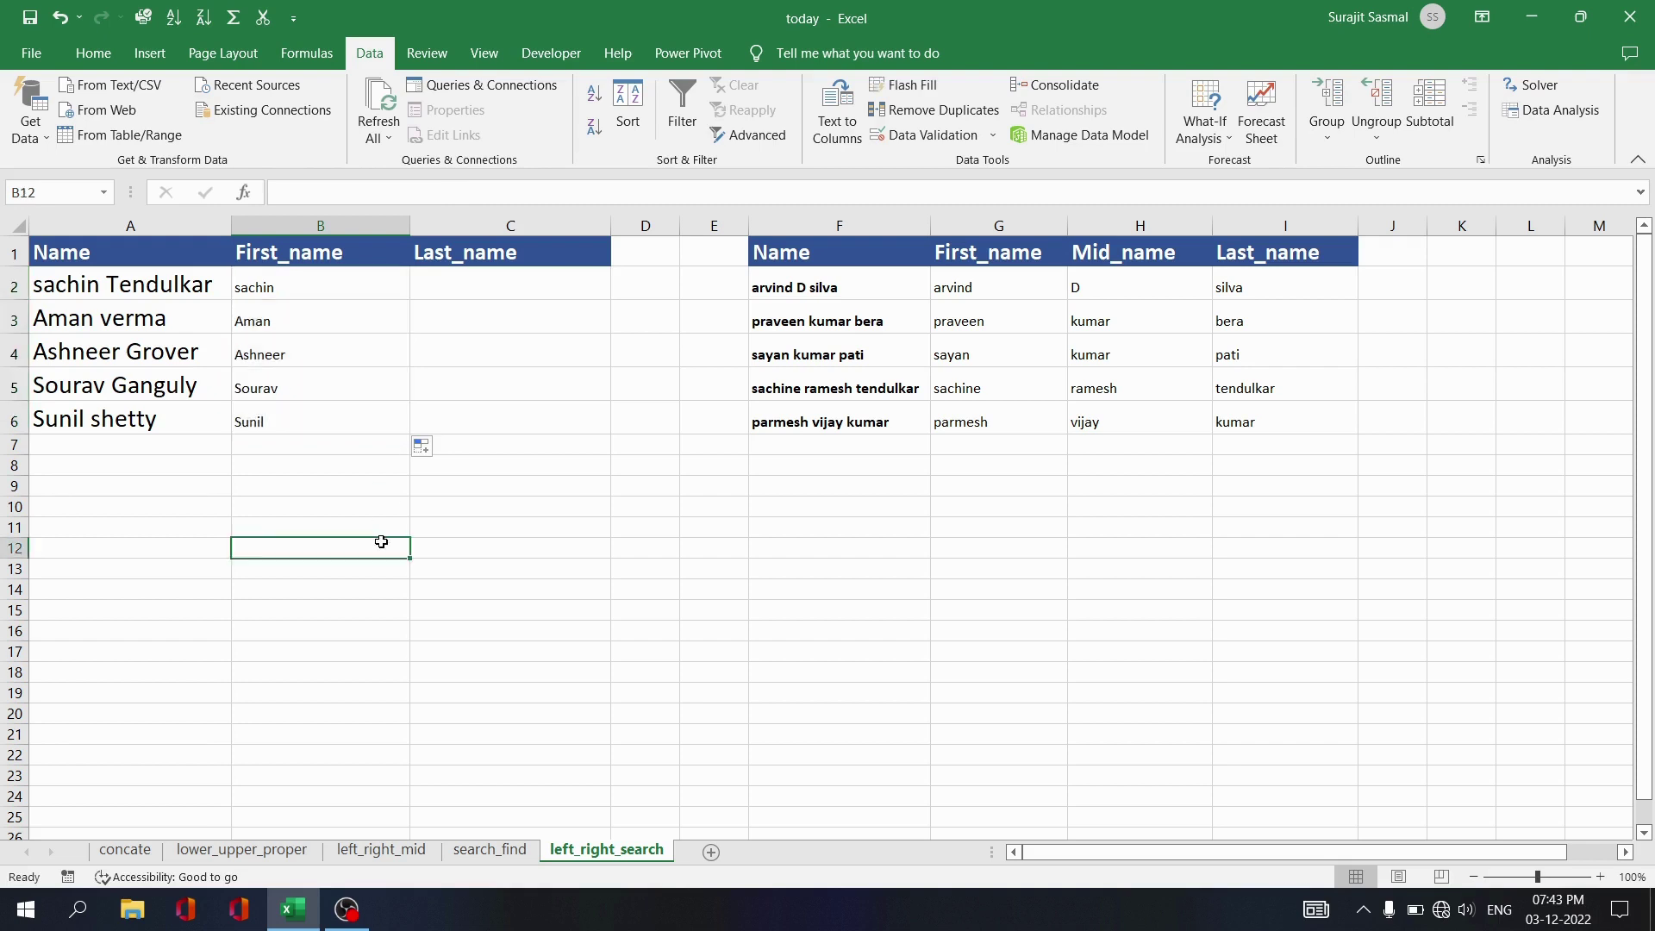
# In C2, start a RIGHT formula on A2 with Num_chars LEN(A2)-SEARCH().
pyautogui.click(488, 289)
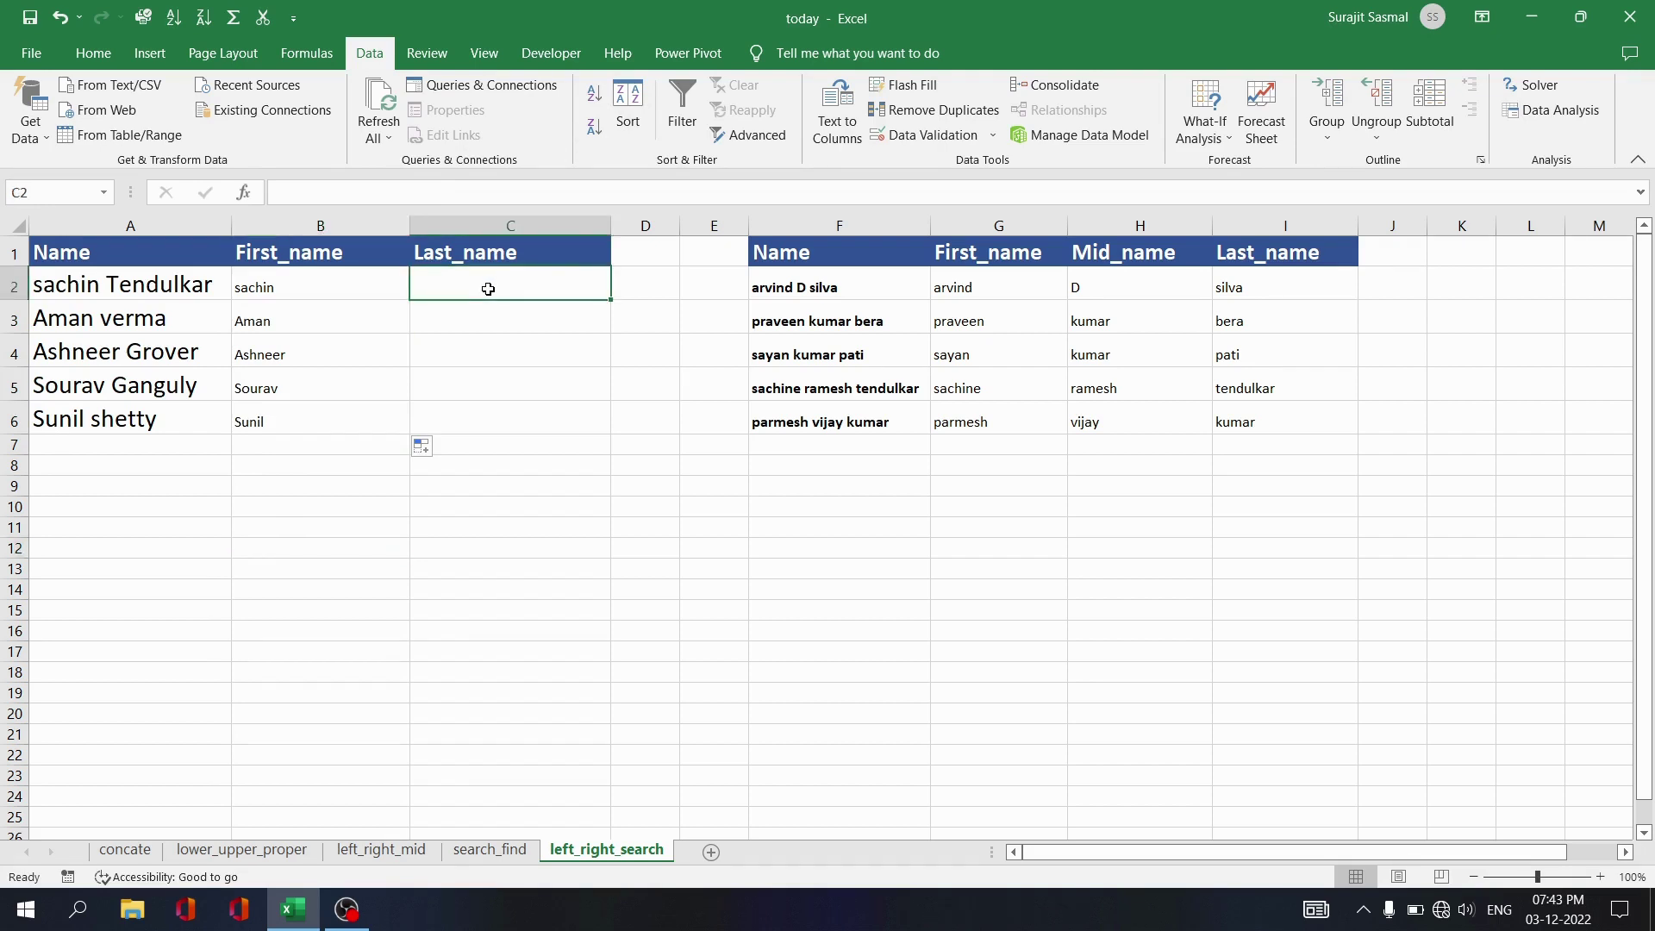
pyautogui.write('=ri')
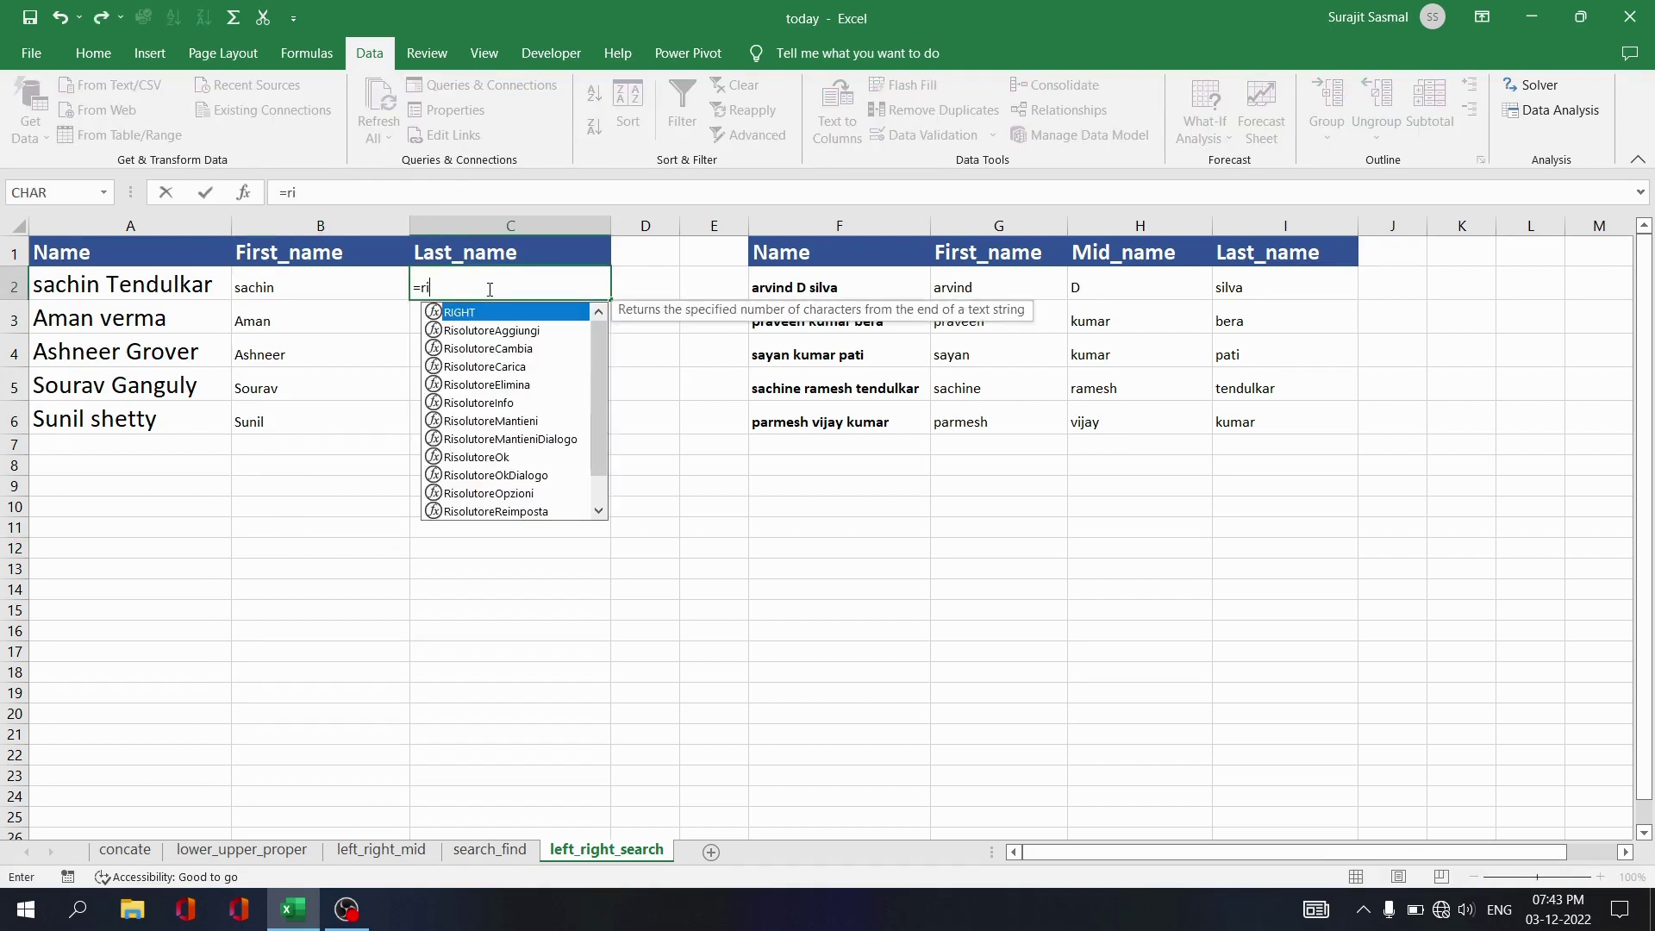
pyautogui.write('ght(')
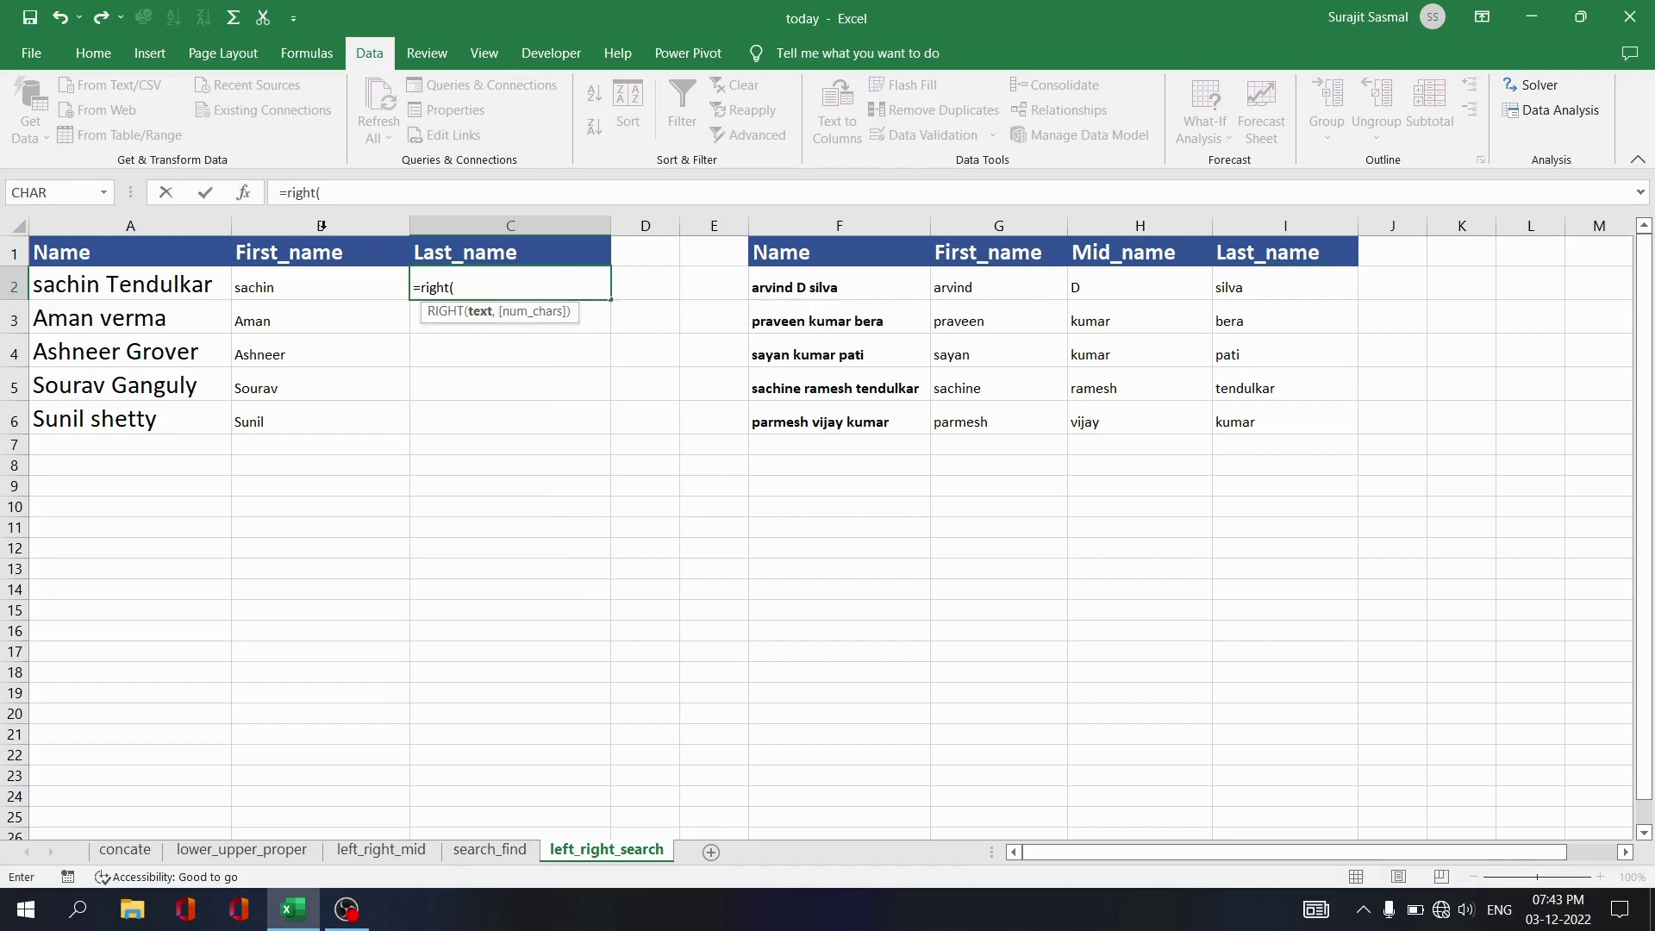
pyautogui.click(244, 193)
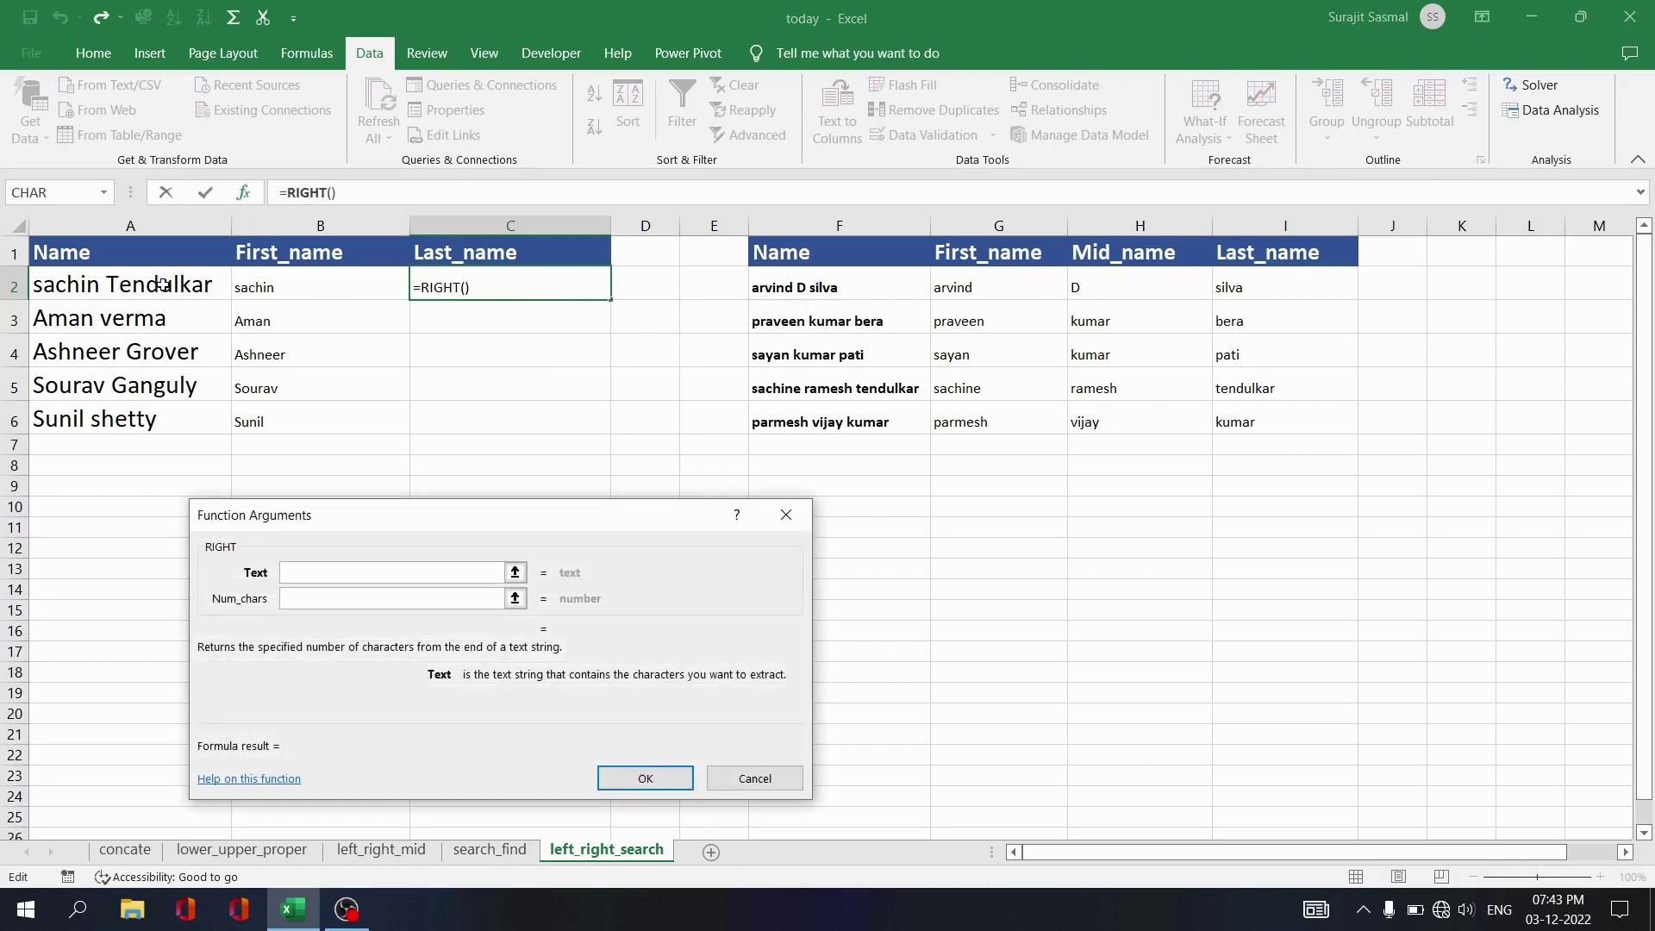
pyautogui.click(162, 286)
pyautogui.click(323, 598)
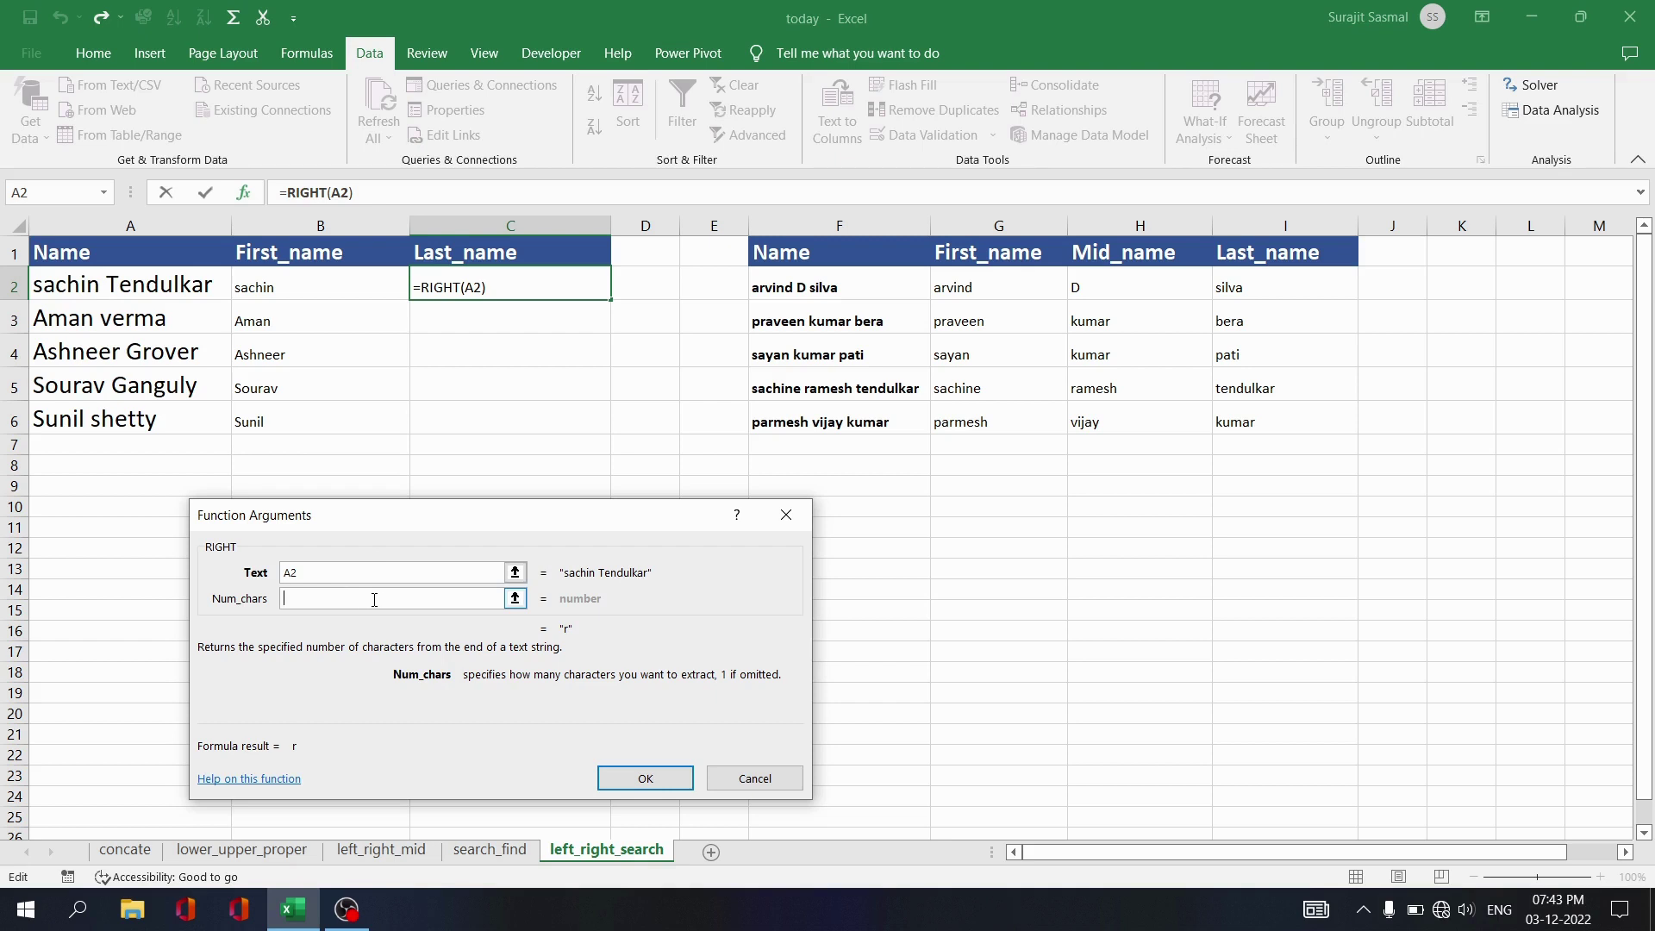
pyautogui.write('len(')
pyautogui.click(169, 290)
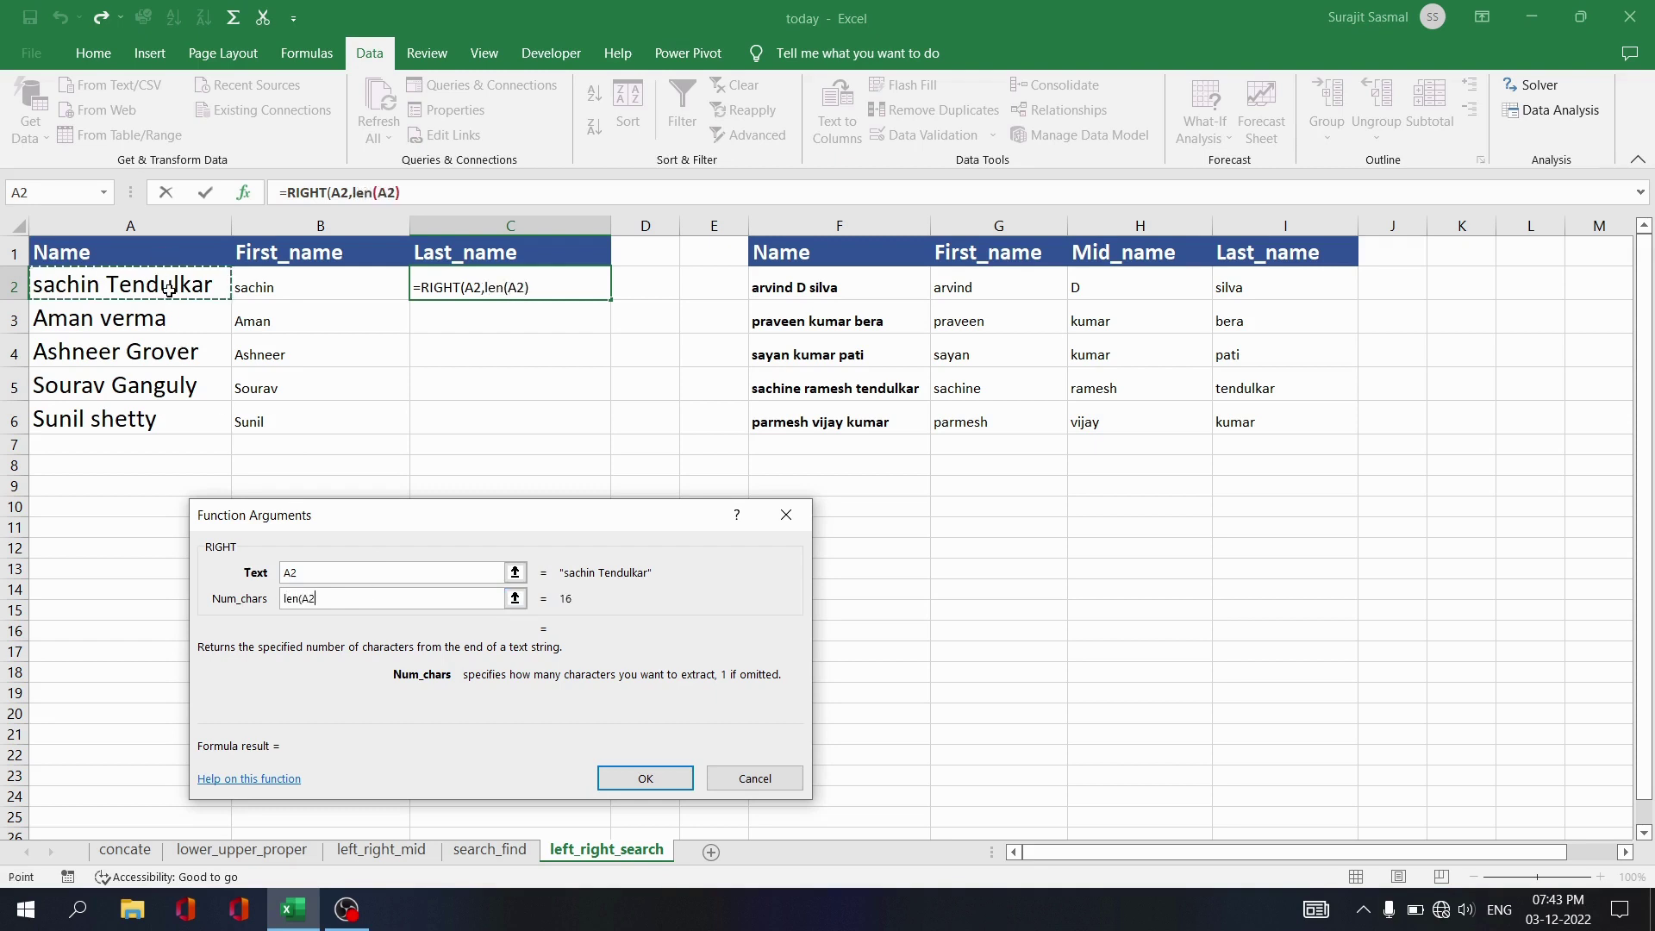
pyautogui.write(')')
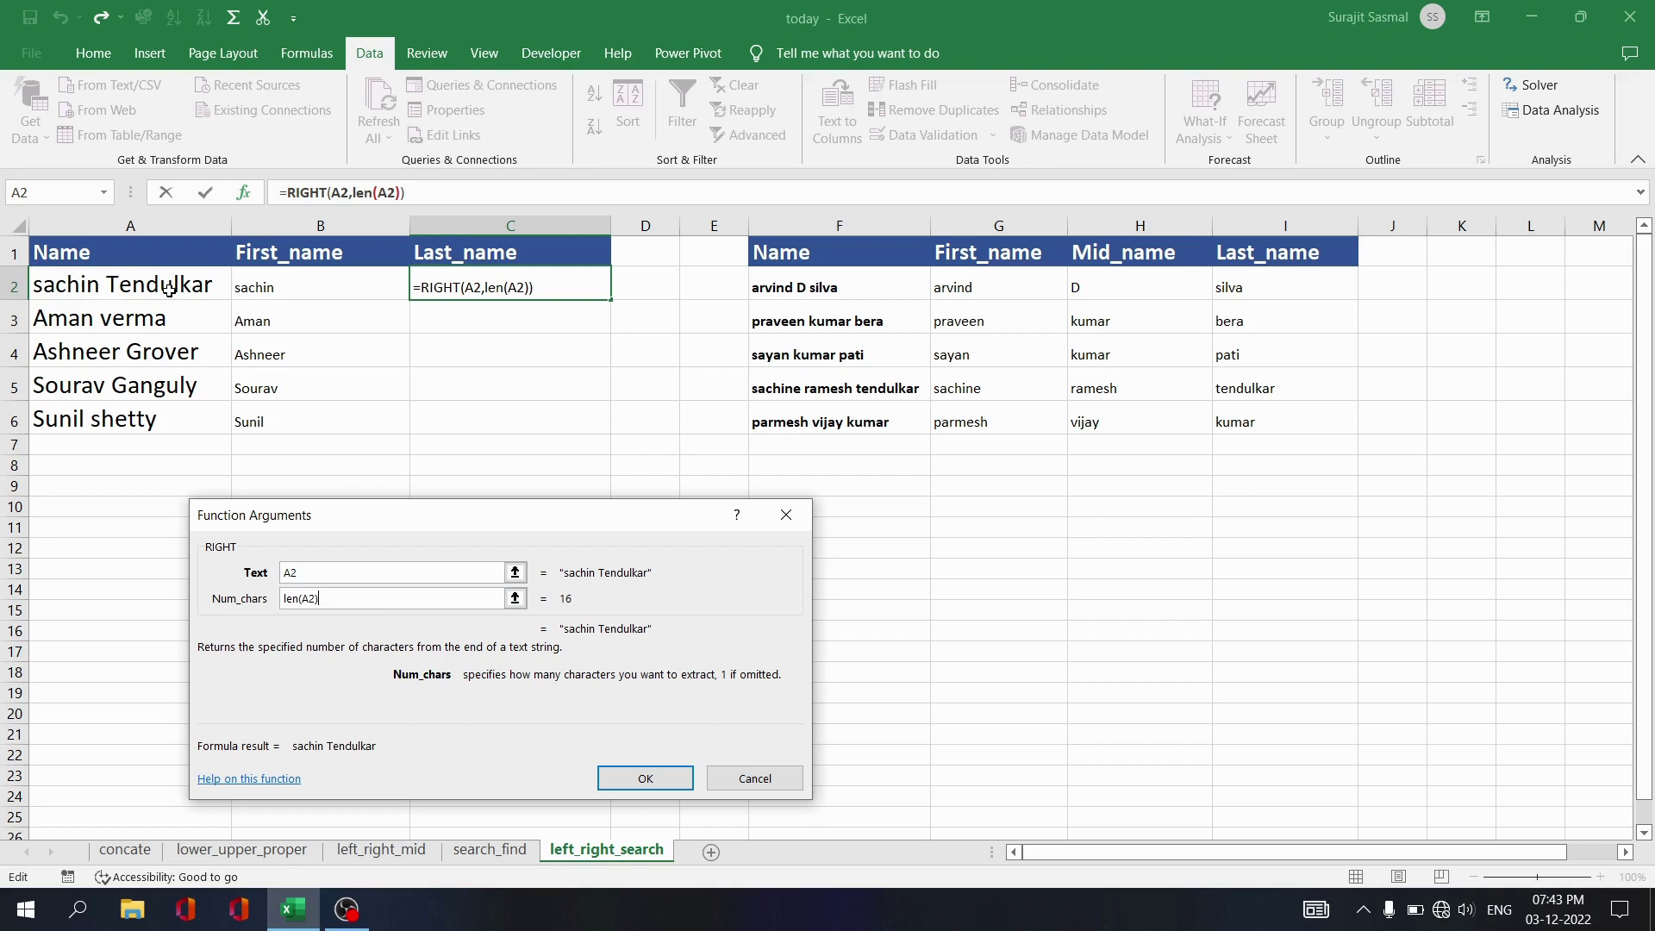
pyautogui.write('-')
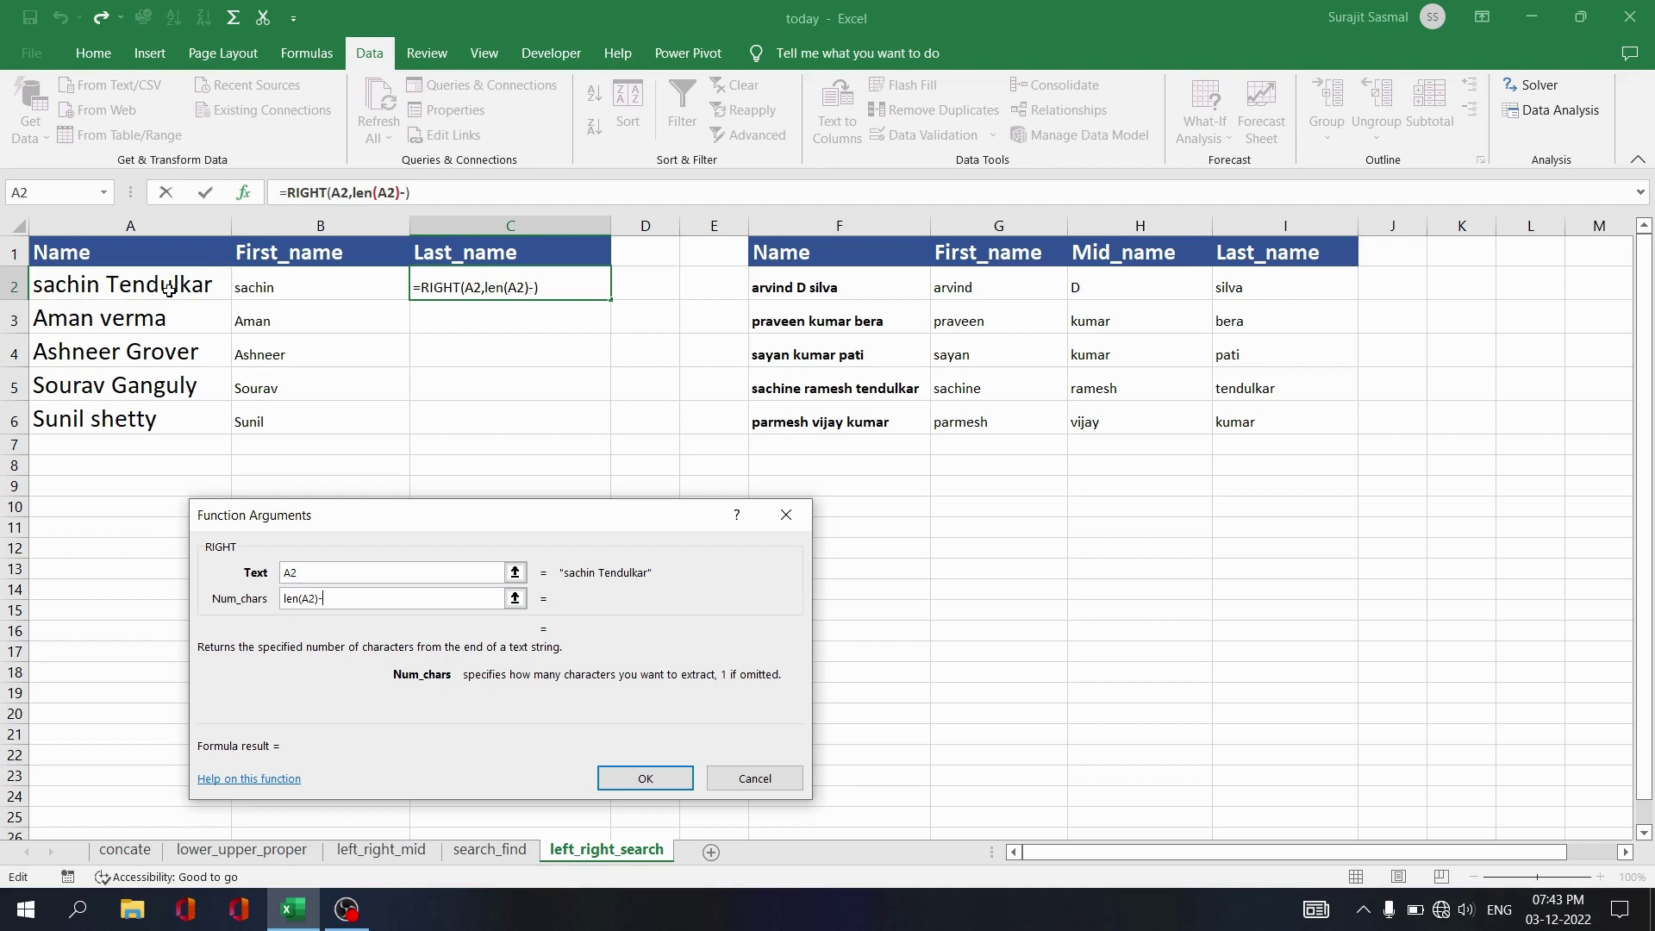
pyautogui.write('search(')
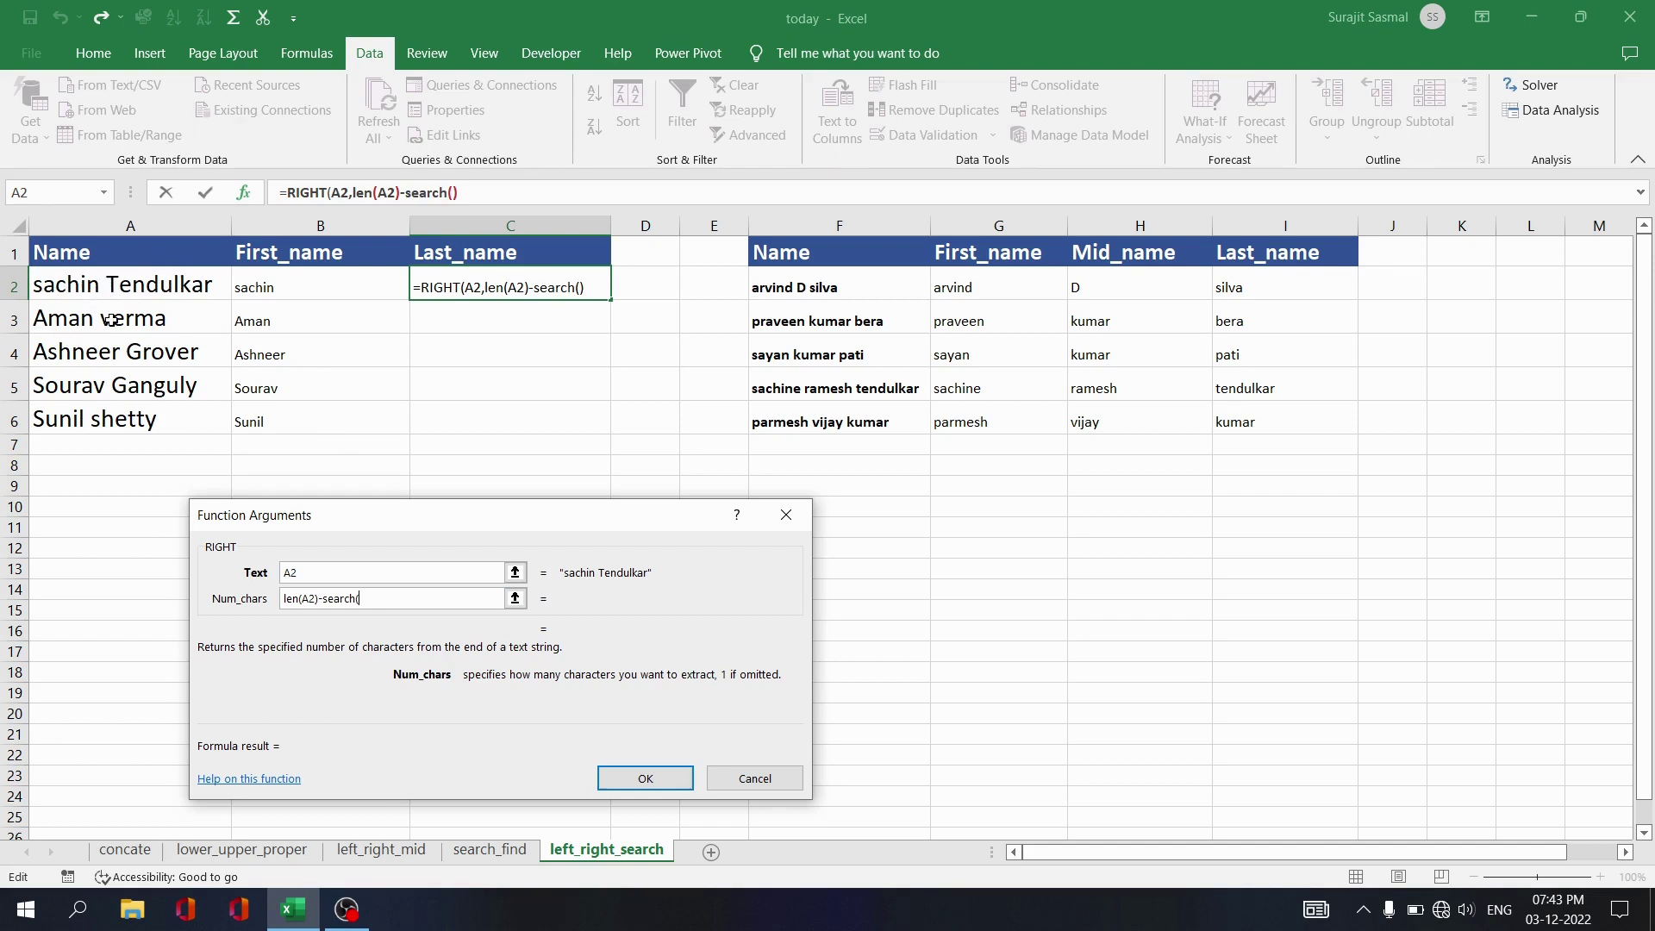
# Complete =RIGHT(A2,LEN(A2)-SEARCH(" ",A2)) and fill it down to C6.
pyautogui.click(423, 192)
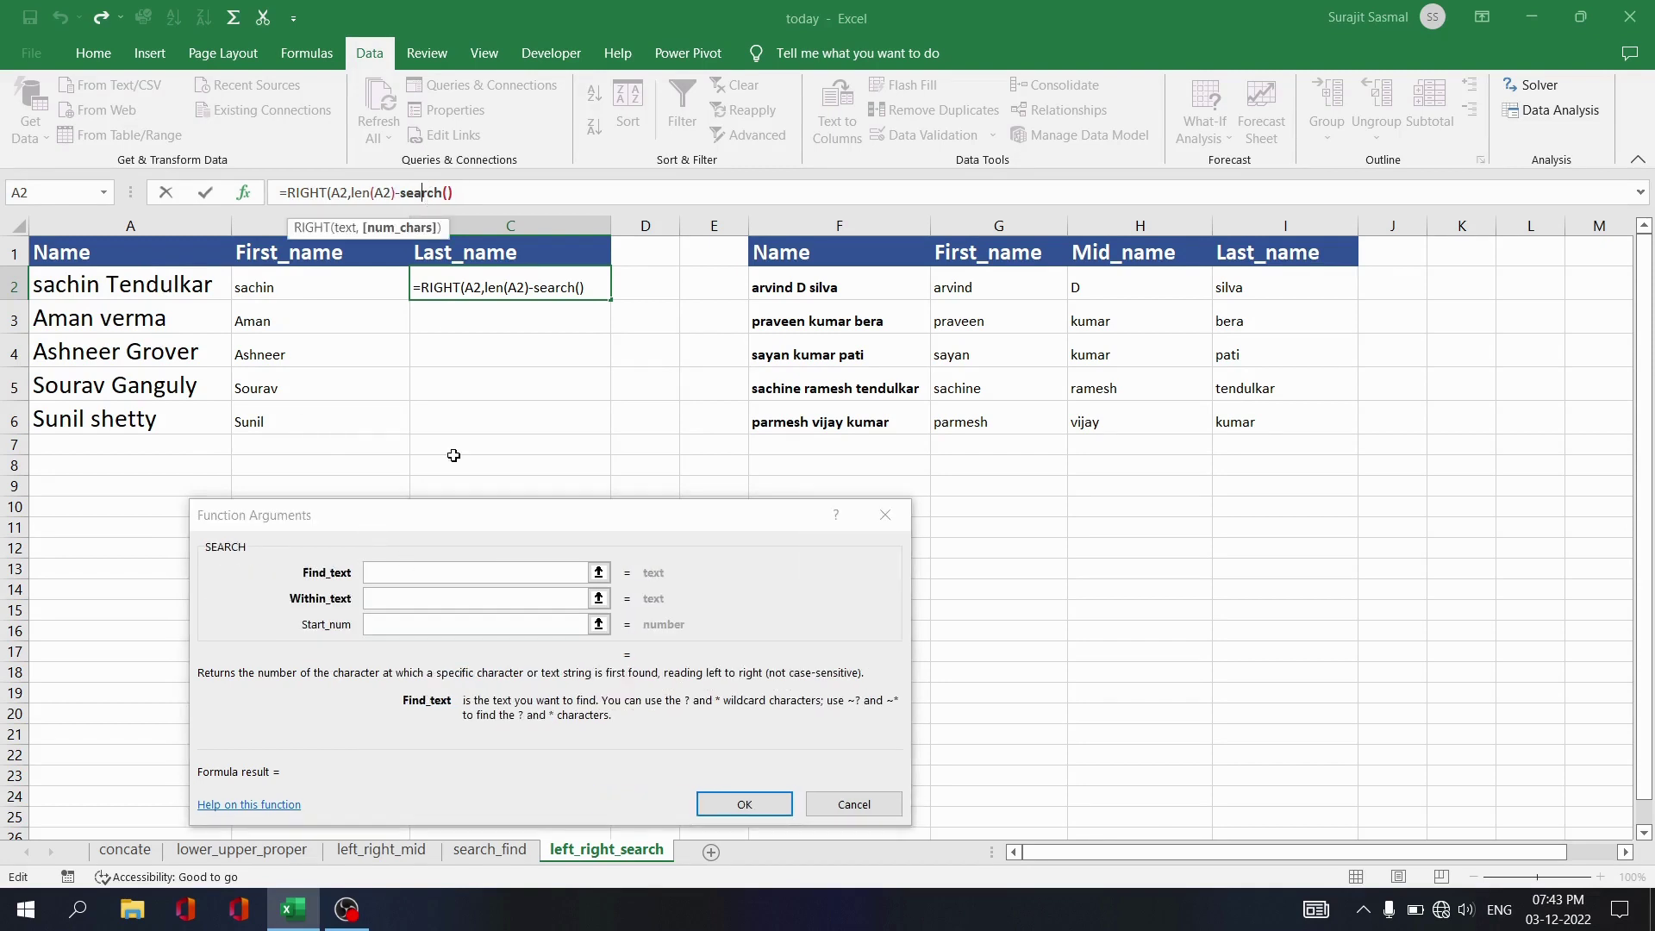
pyautogui.click(396, 573)
pyautogui.write('" "')
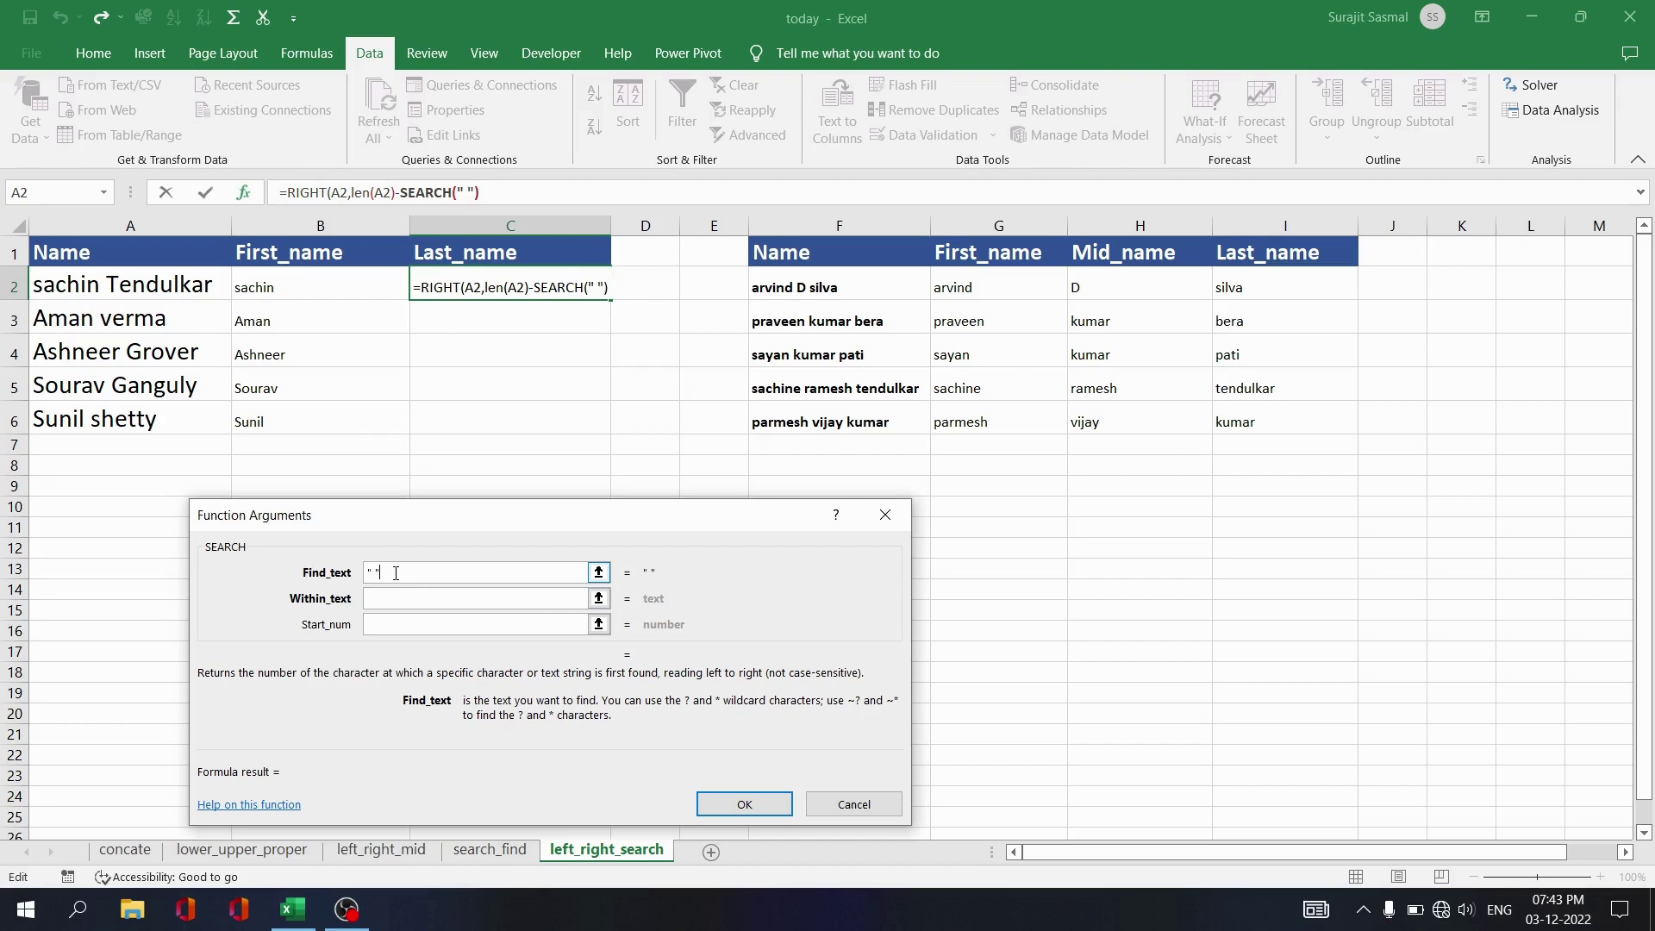
pyautogui.click(401, 592)
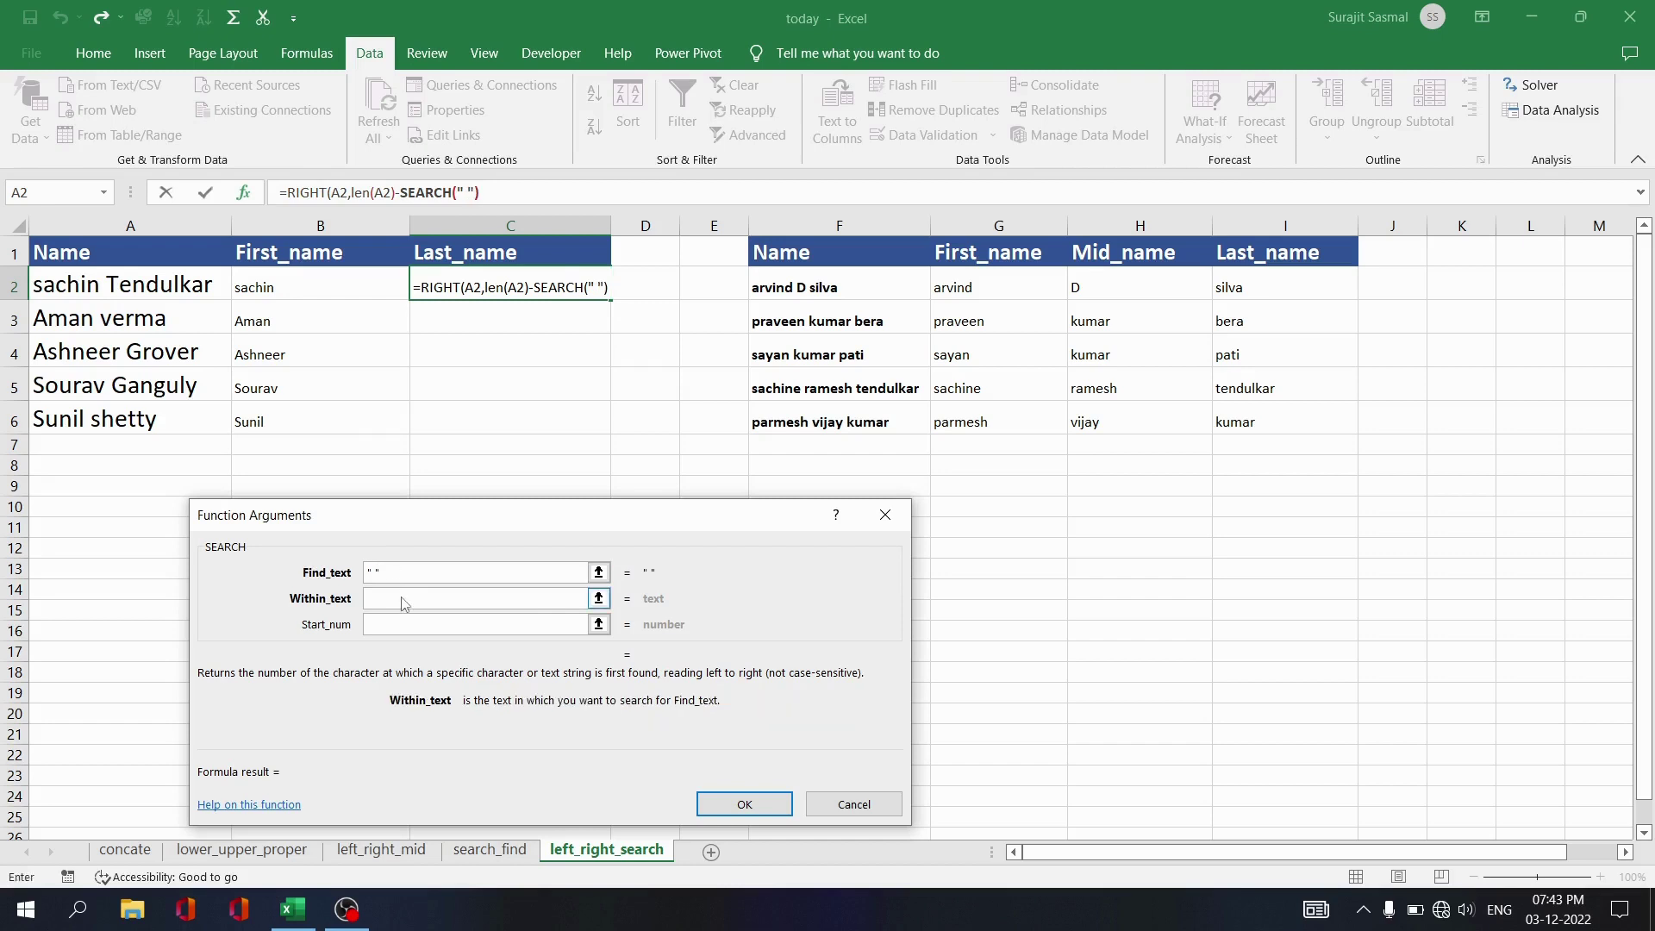
pyautogui.click(165, 284)
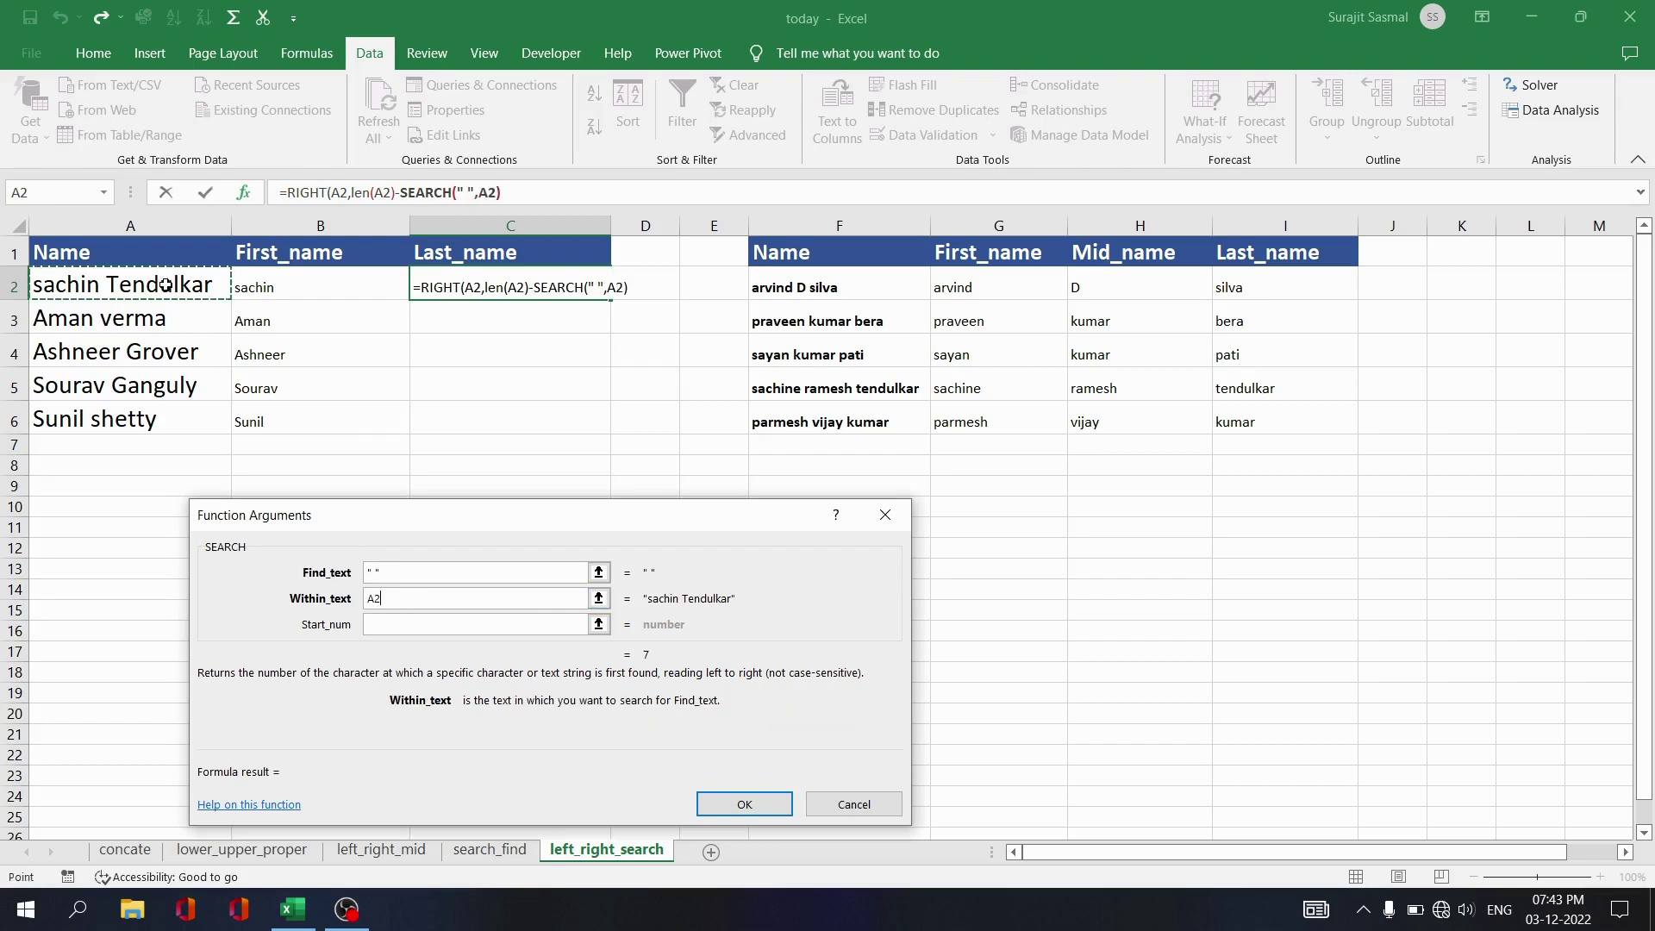
pyautogui.click(312, 194)
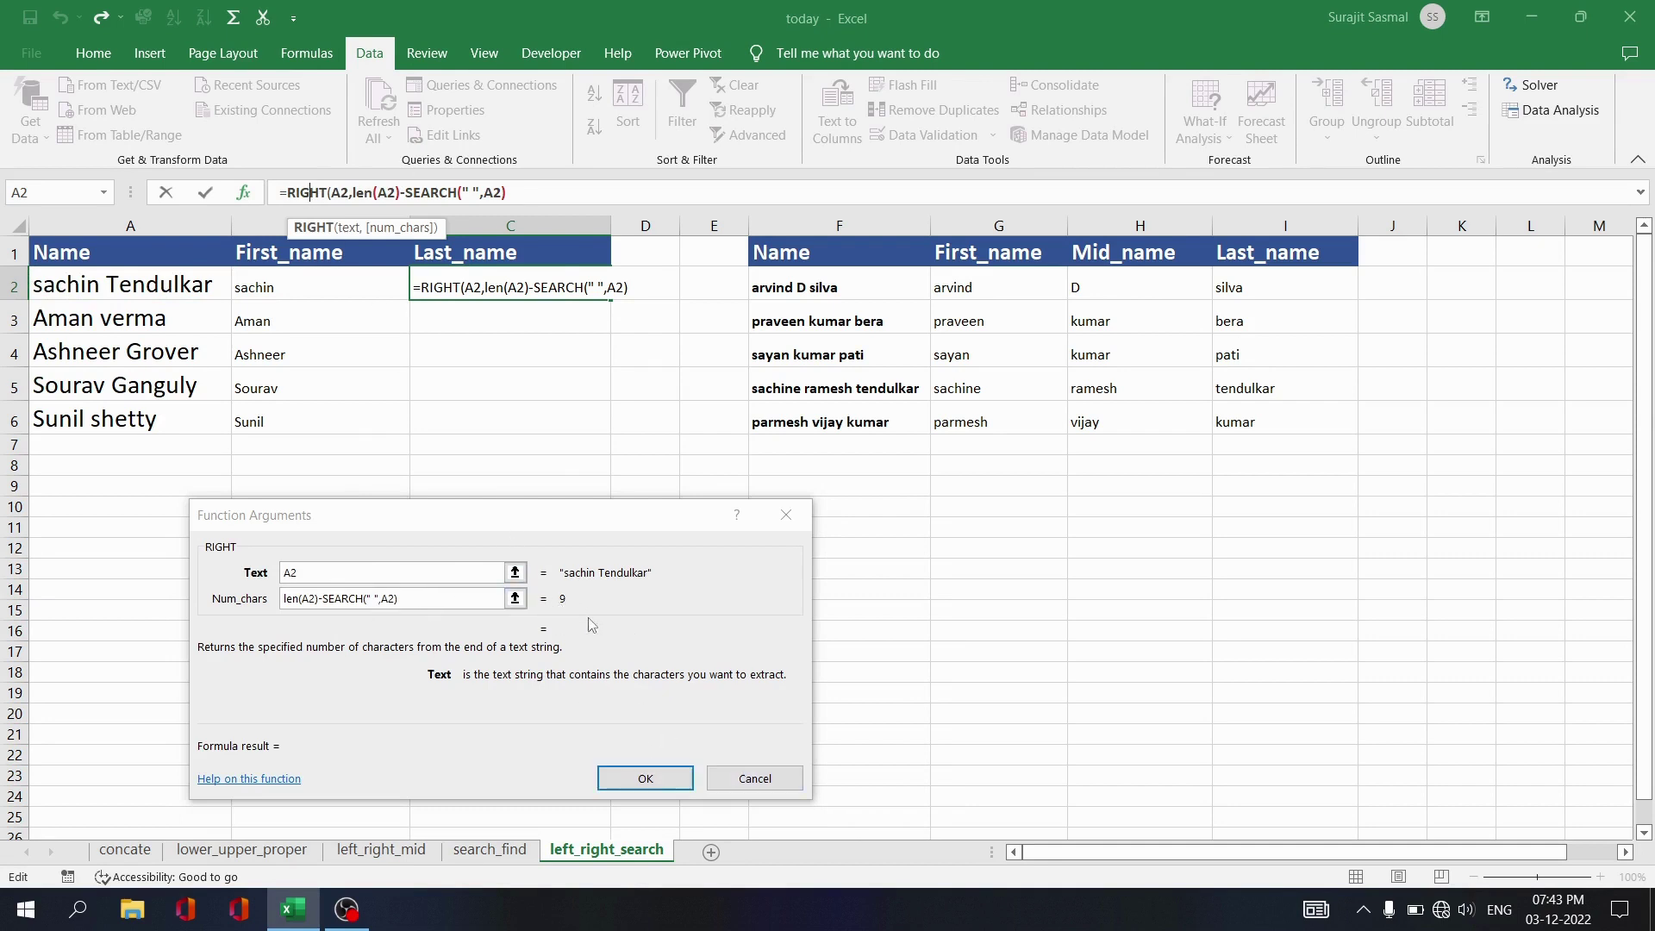
pyautogui.click(665, 776)
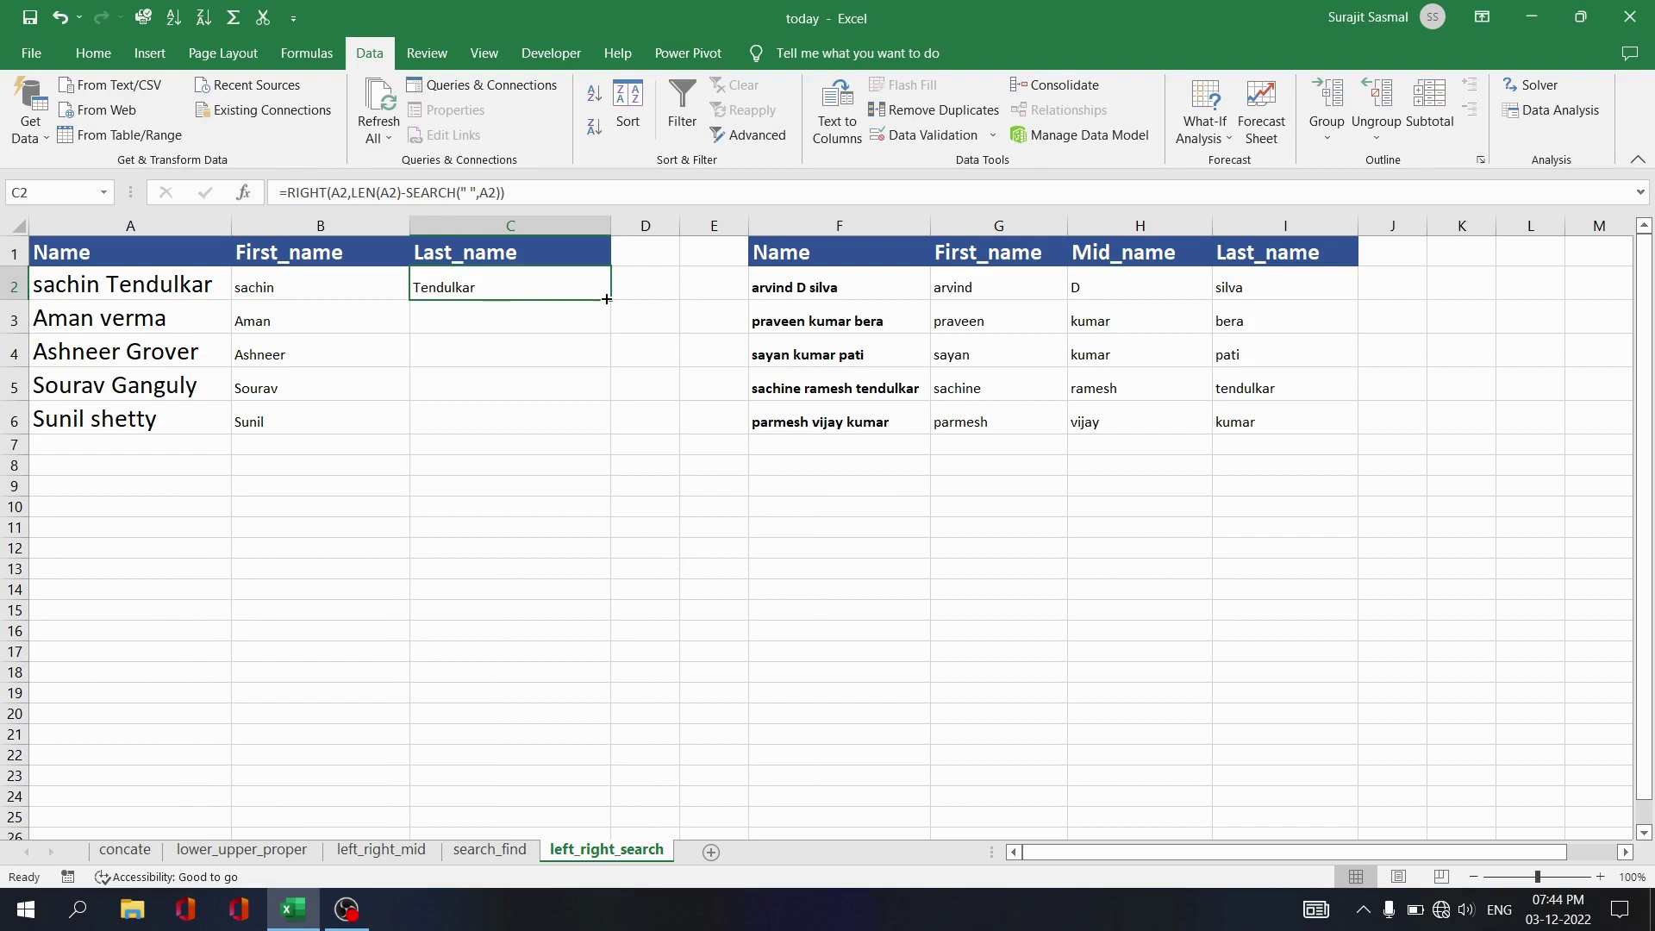
pyautogui.moveTo(609, 299); pyautogui.dragTo(607, 432)
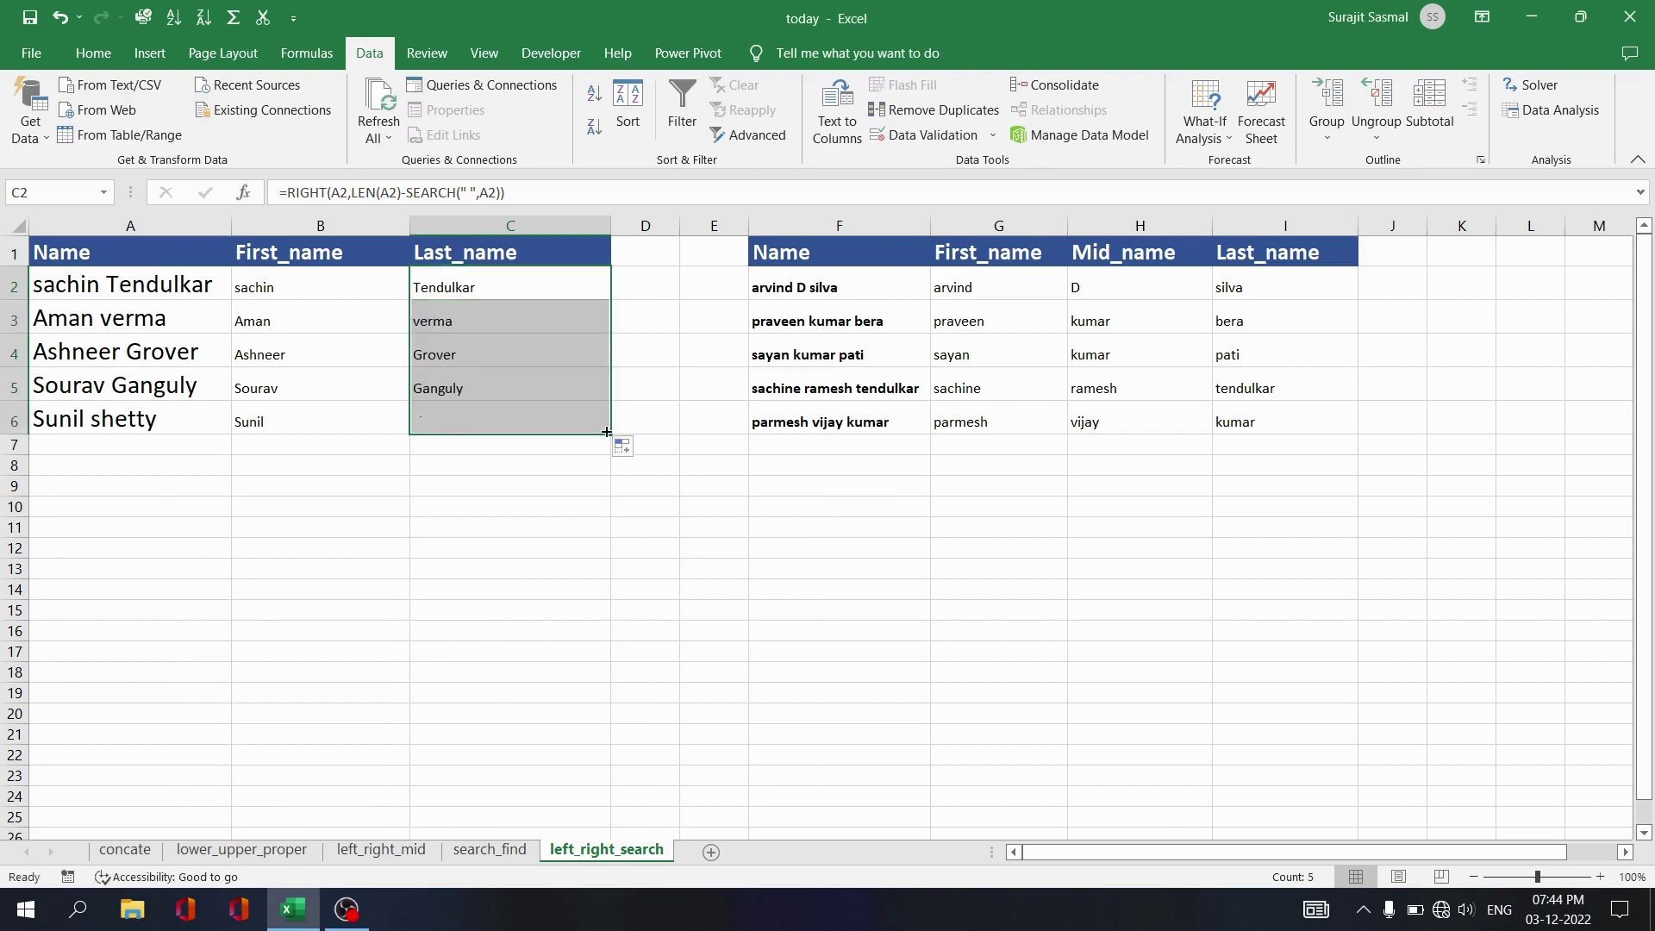
pyautogui.click(524, 590)
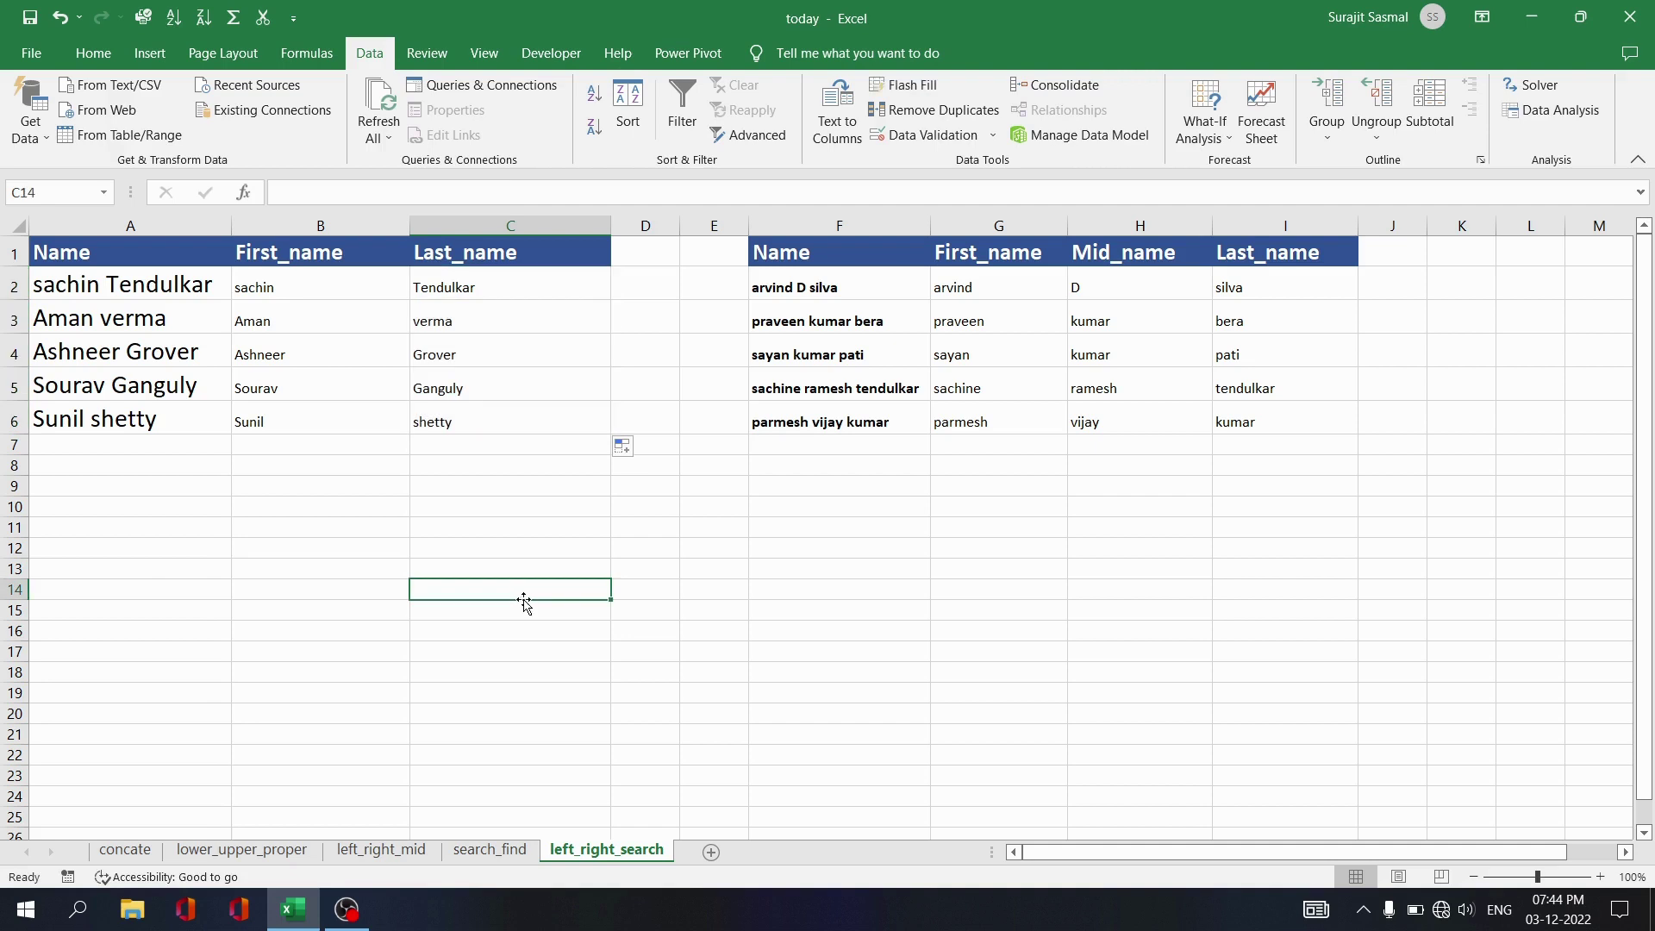